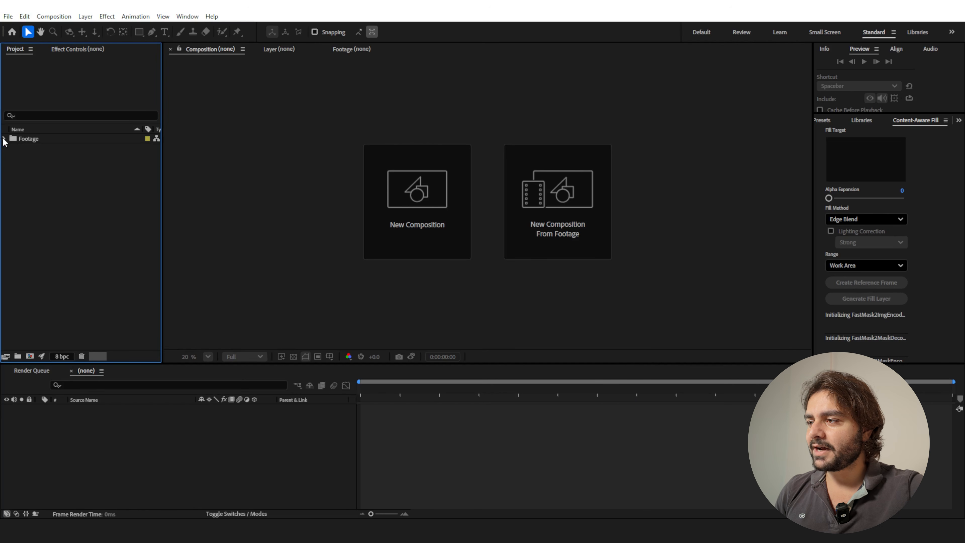
Create a new composition from the Take Off.mp4 clip in the Footage folder.
{"action": "left_click", "coordinate": [5, 139]}
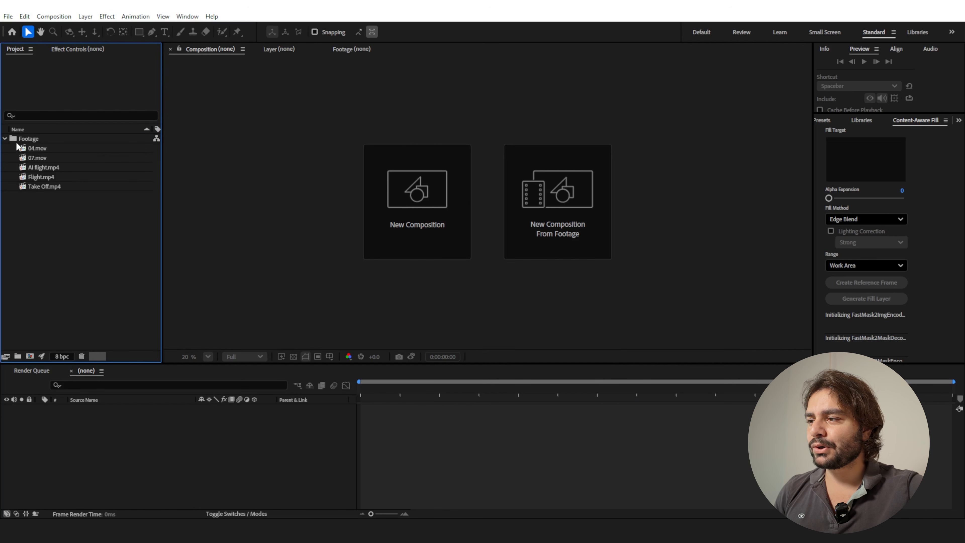
{"action": "left_click", "coordinate": [46, 187]}
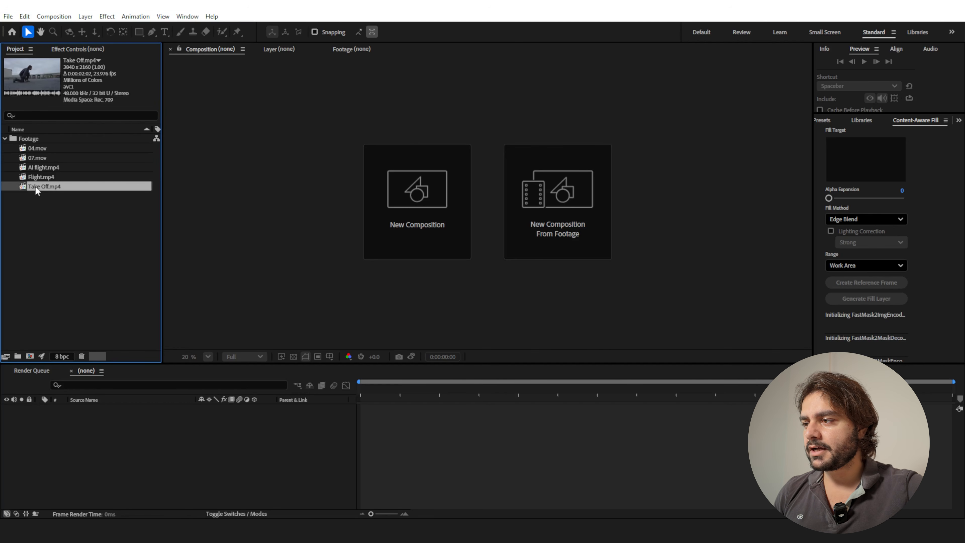
{"action": "left_click_drag", "start_coordinate": [40, 190], "coordinate": [30, 357]}
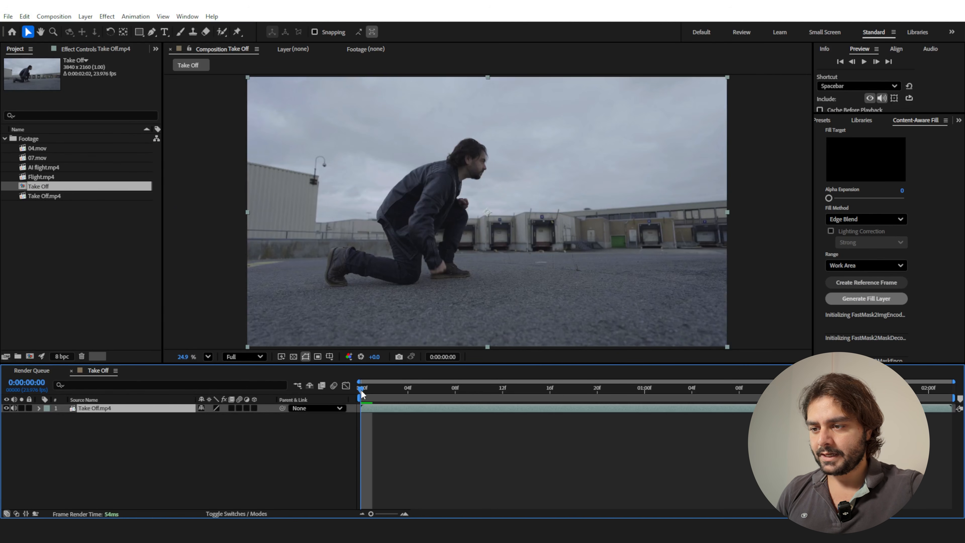
Split the Take Off.mp4 layer at 0:00:00:12, where the man is leaping with his arm raised.
{"action": "left_click_drag", "start_coordinate": [367, 395], "coordinate": [565, 407]}
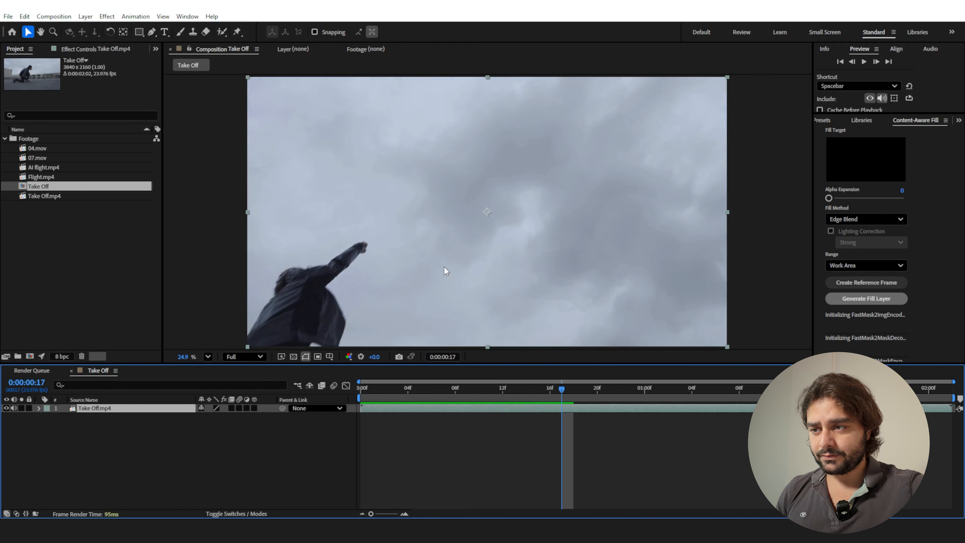
{"action": "key", "text": "space"}
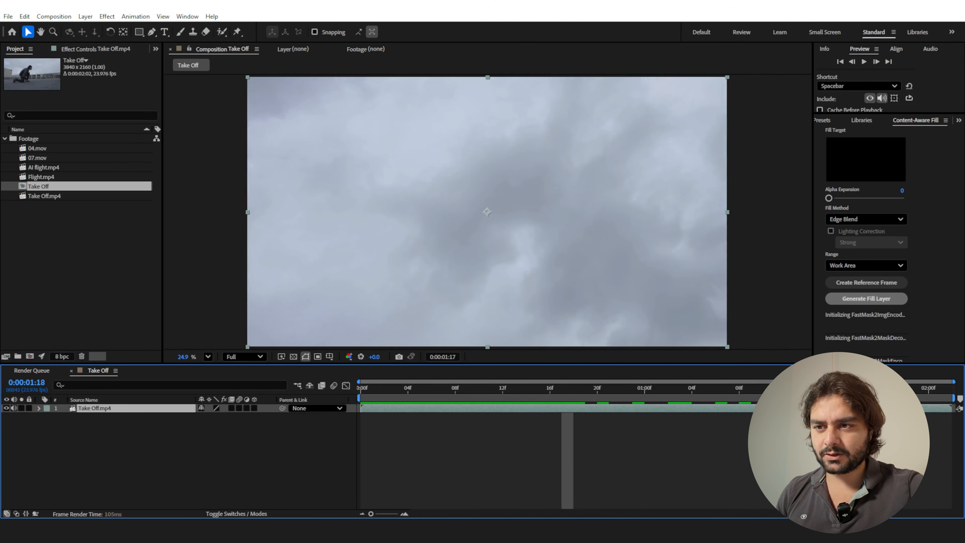
{"action": "left_click_drag", "start_coordinate": [933, 442], "coordinate": [499, 415]}
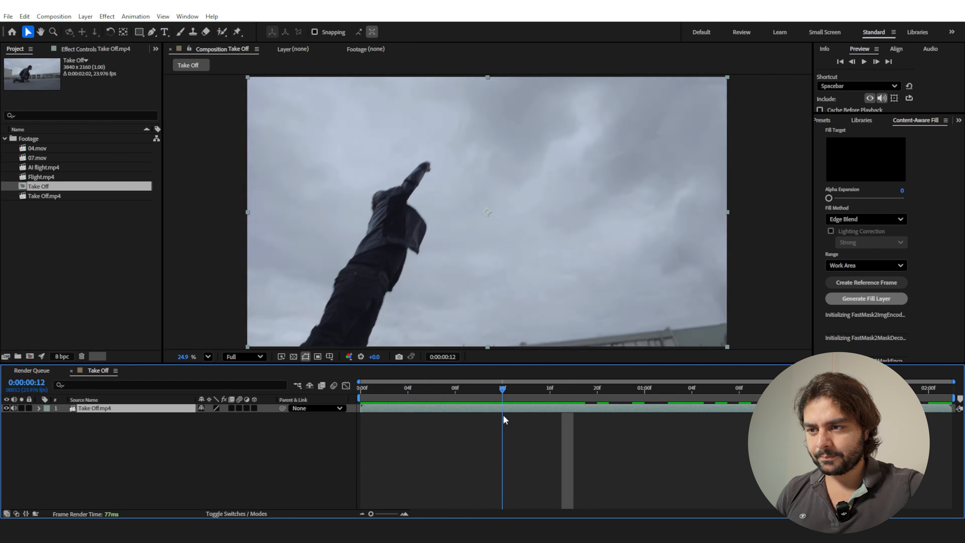
{"action": "mouse_move", "coordinate": [502, 391]}
{"action": "left_mouse_down"}
{"action": "mouse_move", "coordinate": [479, 394]}
{"action": "mouse_move", "coordinate": [506, 397]}
{"action": "left_mouse_up"}
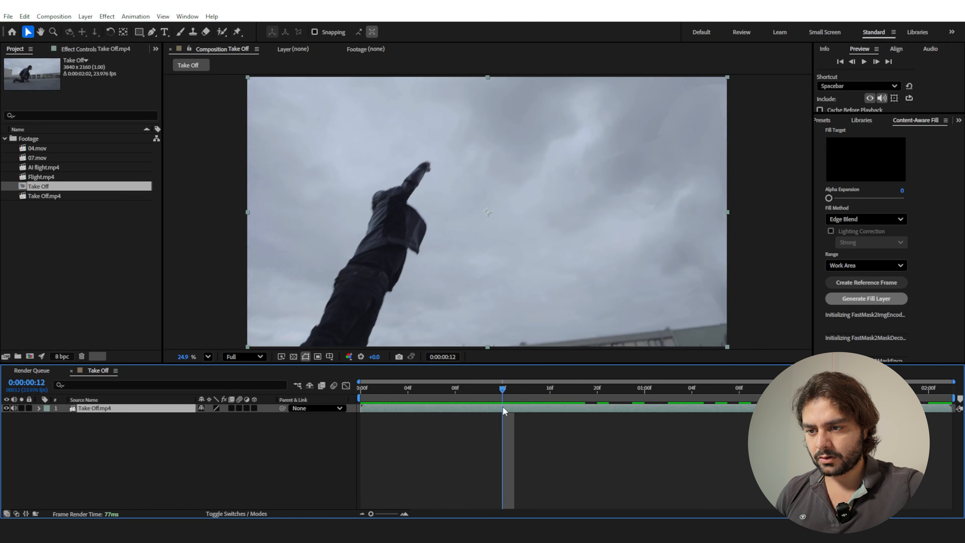
{"action": "mouse_move", "coordinate": [503, 389]}
{"action": "left_mouse_down"}
{"action": "mouse_move", "coordinate": [491, 389]}
{"action": "mouse_move", "coordinate": [504, 405]}
{"action": "left_mouse_up"}
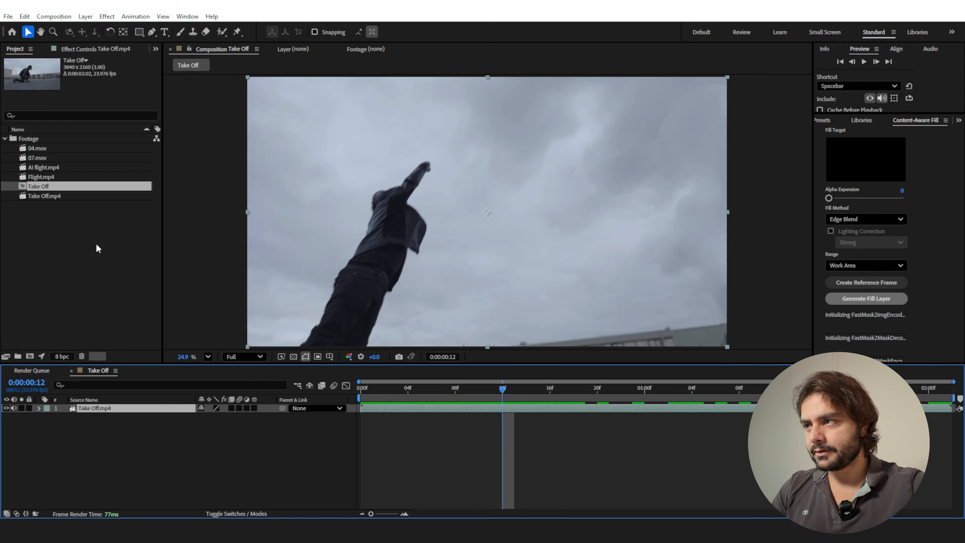
{"action": "left_click", "coordinate": [24, 17]}
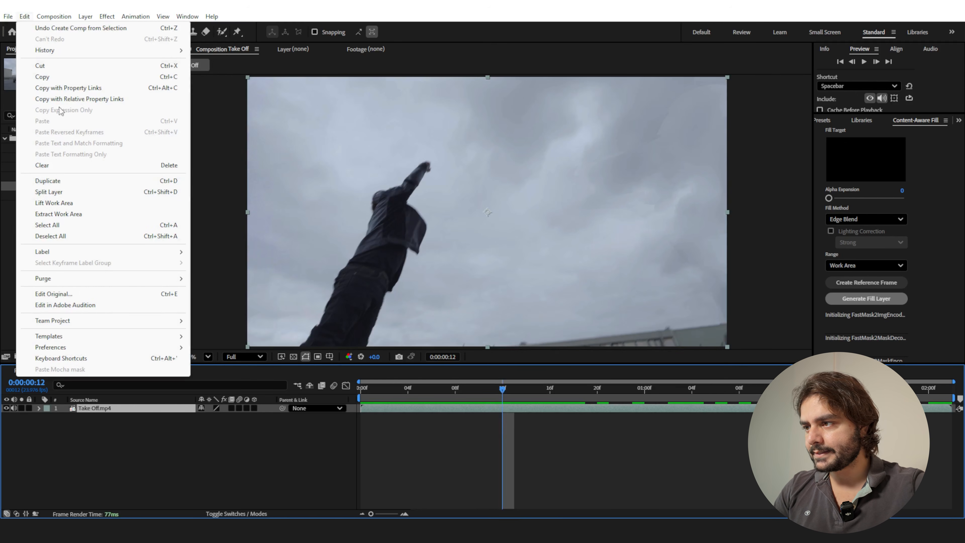
{"action": "left_click", "coordinate": [156, 195]}
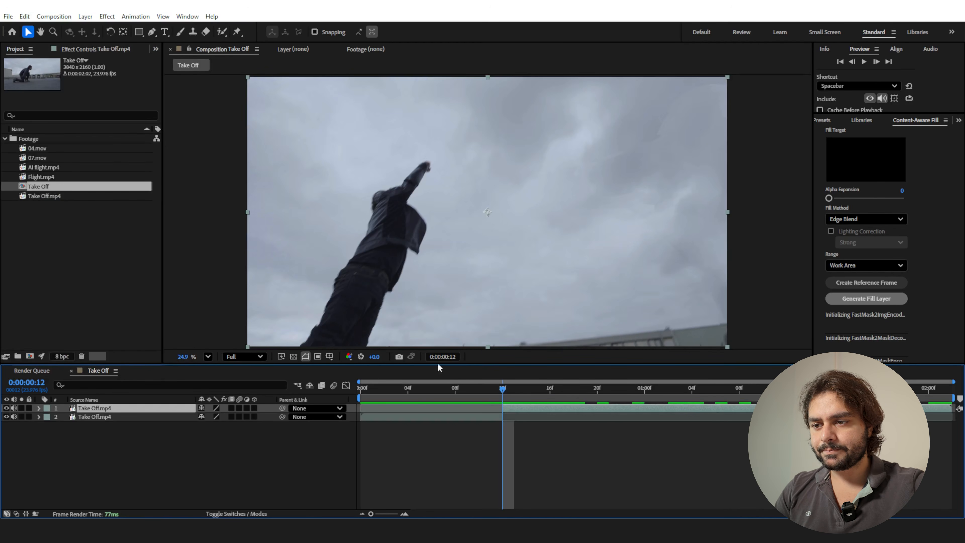
Draw a closed Pen tool mask loosely around the leaping man on the upper Take Off.mp4 layer at 0:00:00:12.
{"action": "left_click_drag", "start_coordinate": [503, 393], "coordinate": [513, 411]}
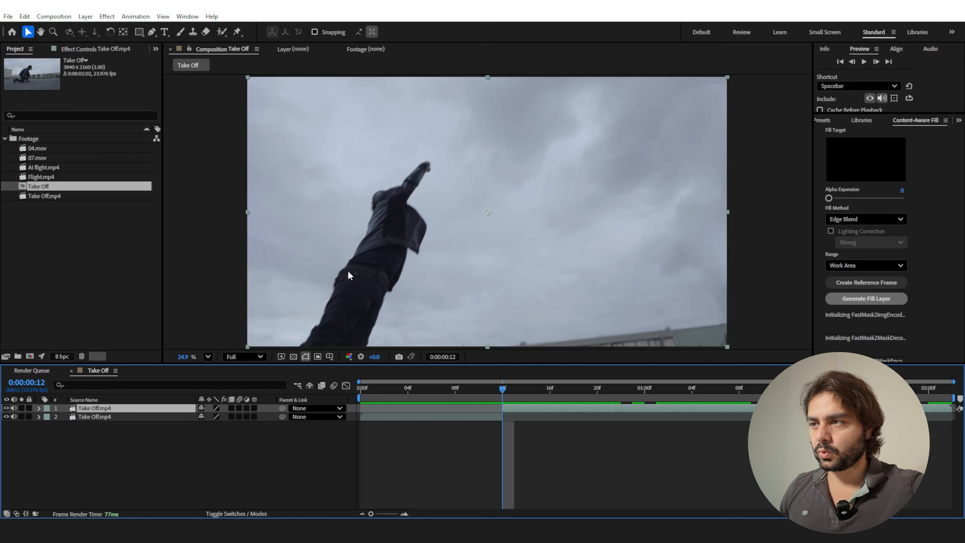
{"action": "left_click", "coordinate": [151, 32]}
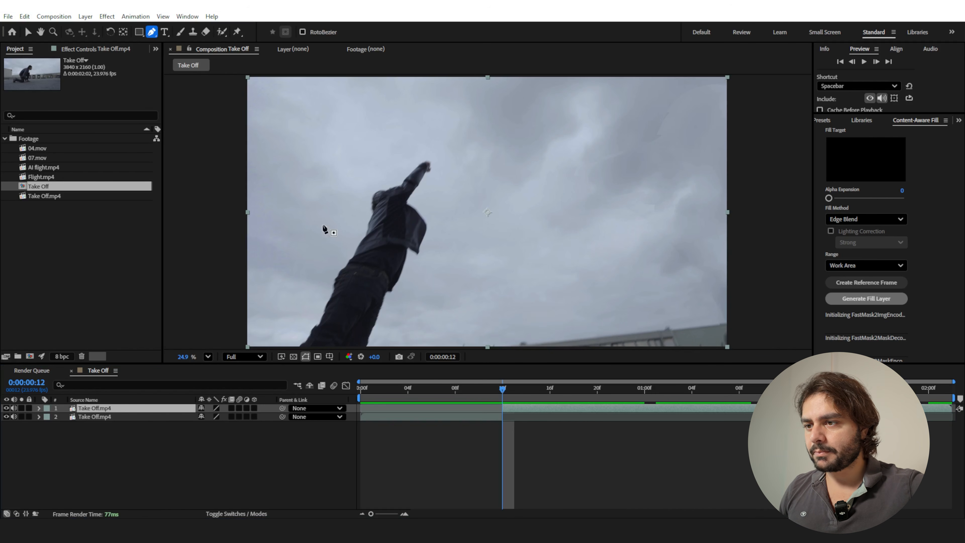
{"action": "left_click_drag", "start_coordinate": [360, 291], "coordinate": [369, 211]}
{"action": "left_click_drag", "start_coordinate": [283, 275], "coordinate": [303, 253]}
{"action": "mouse_move", "coordinate": [323, 215]}
{"action": "left_mouse_down"}
{"action": "mouse_move", "coordinate": [365, 138]}
{"action": "mouse_move", "coordinate": [404, 119]}
{"action": "mouse_move", "coordinate": [430, 131]}
{"action": "left_mouse_up"}
{"action": "left_click", "coordinate": [417, 158]}
{"action": "left_click_drag", "start_coordinate": [420, 195], "coordinate": [422, 208]}
{"action": "left_click_drag", "start_coordinate": [402, 260], "coordinate": [395, 273]}
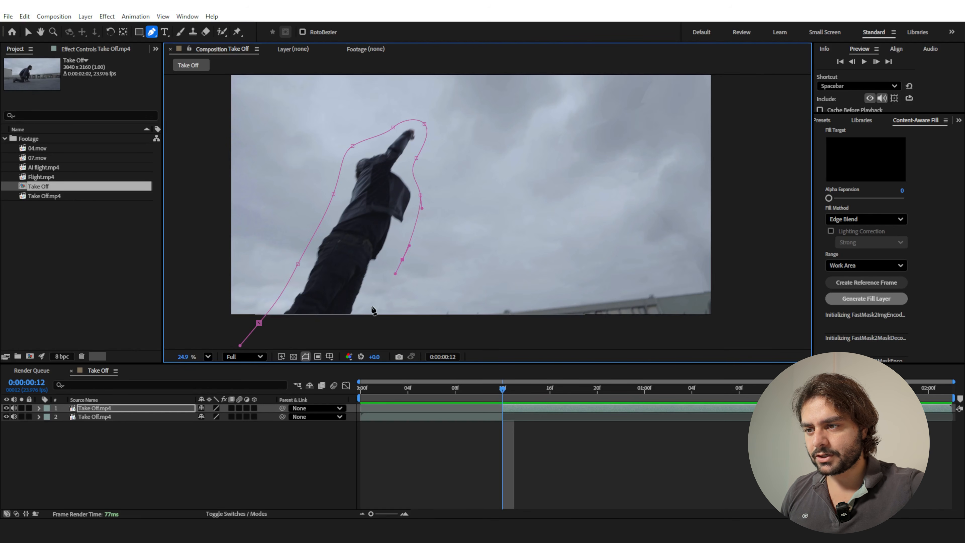
{"action": "left_click_drag", "start_coordinate": [372, 310], "coordinate": [379, 246]}
{"action": "left_click", "coordinate": [366, 275]}
{"action": "left_click", "coordinate": [266, 258]}
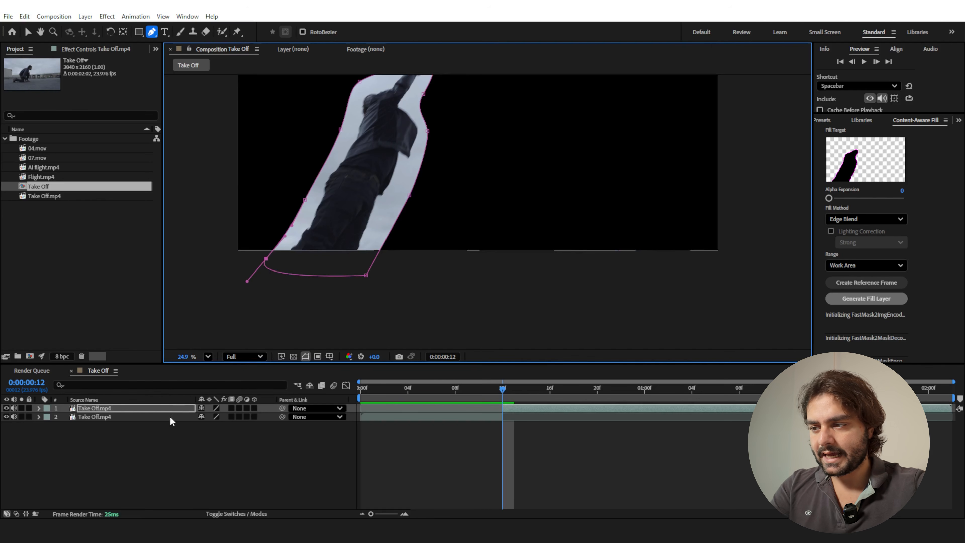
Set Mask 1's mode to None and start keyframing its Mask Path at 0:00:00:12.
{"action": "key", "text": "m"}
{"action": "left_click", "coordinate": [221, 417]}
{"action": "left_click", "coordinate": [231, 430]}
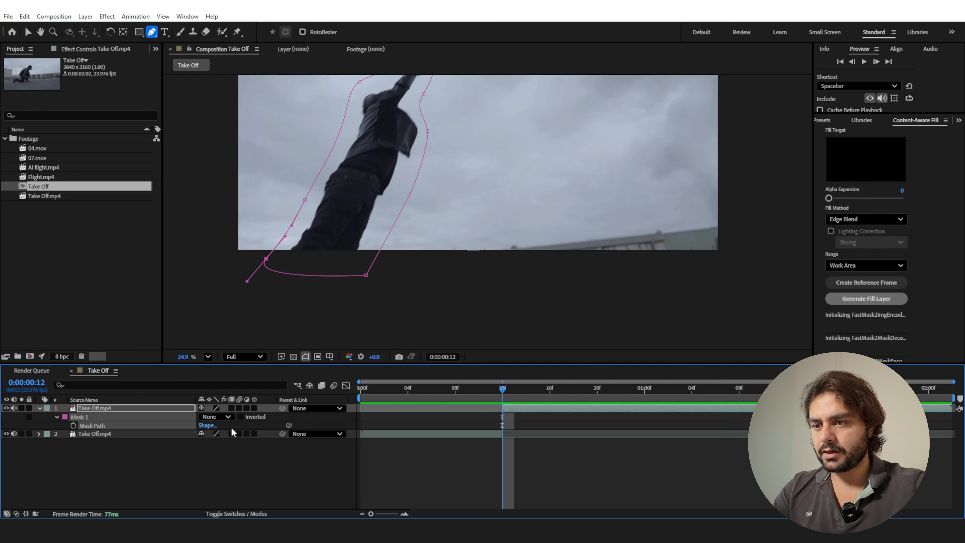
{"action": "left_click", "coordinate": [73, 426]}
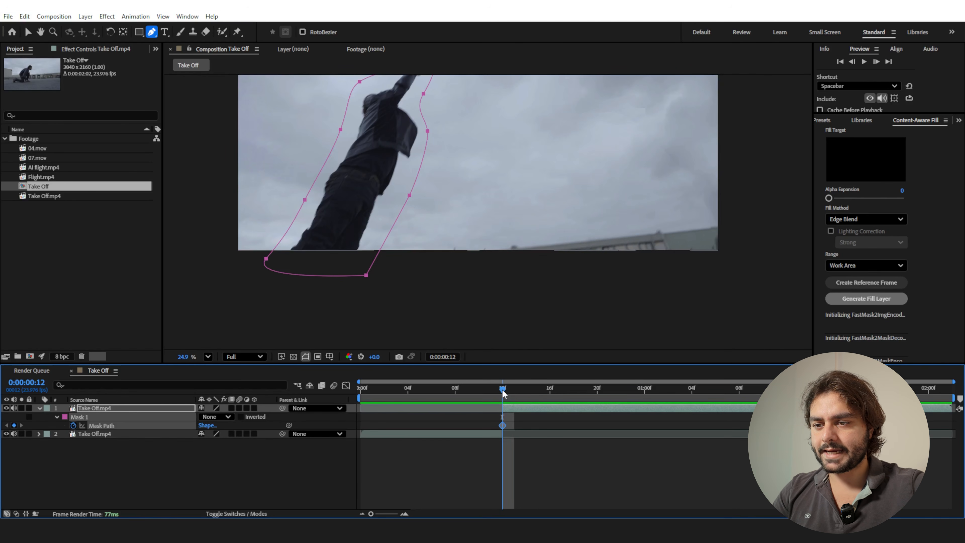
At 0:00:00:23, move the whole mask down over the man's arm and reshape its points to fit him.
{"action": "left_click_drag", "start_coordinate": [503, 394], "coordinate": [628, 396]}
{"action": "left_click_drag", "start_coordinate": [415, 244], "coordinate": [482, 270]}
{"action": "key", "text": "v"}
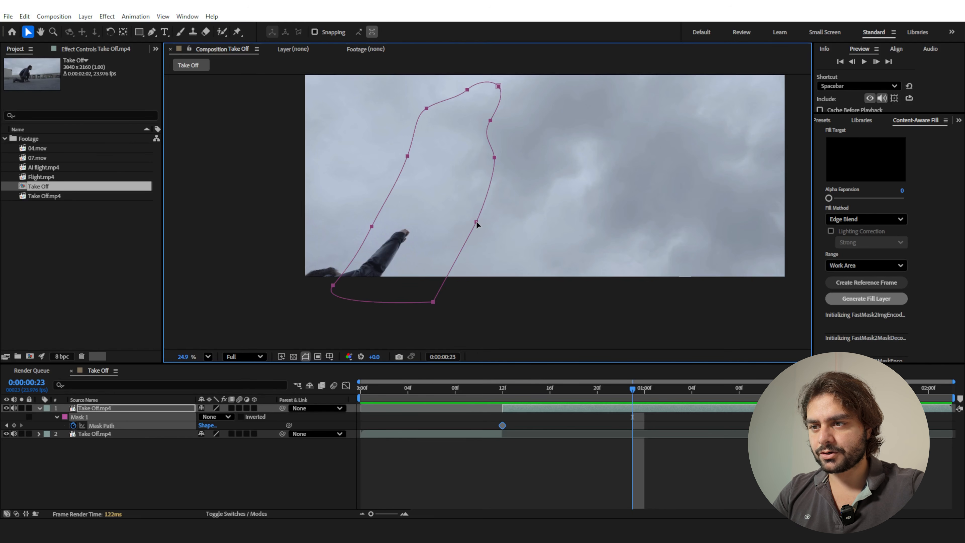
{"action": "left_click_drag", "start_coordinate": [477, 221], "coordinate": [365, 361]}
{"action": "left_click_drag", "start_coordinate": [387, 265], "coordinate": [409, 298]}
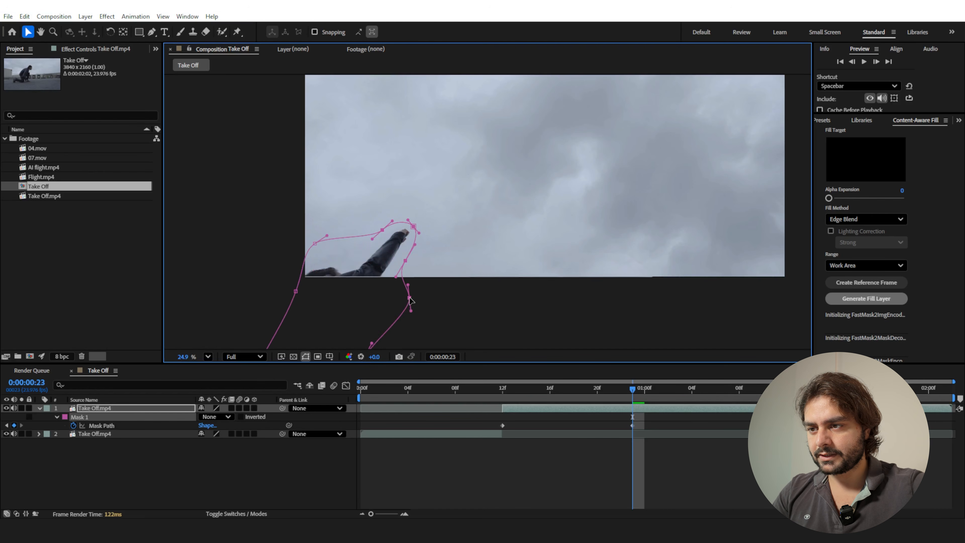
{"action": "left_click_drag", "start_coordinate": [315, 244], "coordinate": [312, 256]}
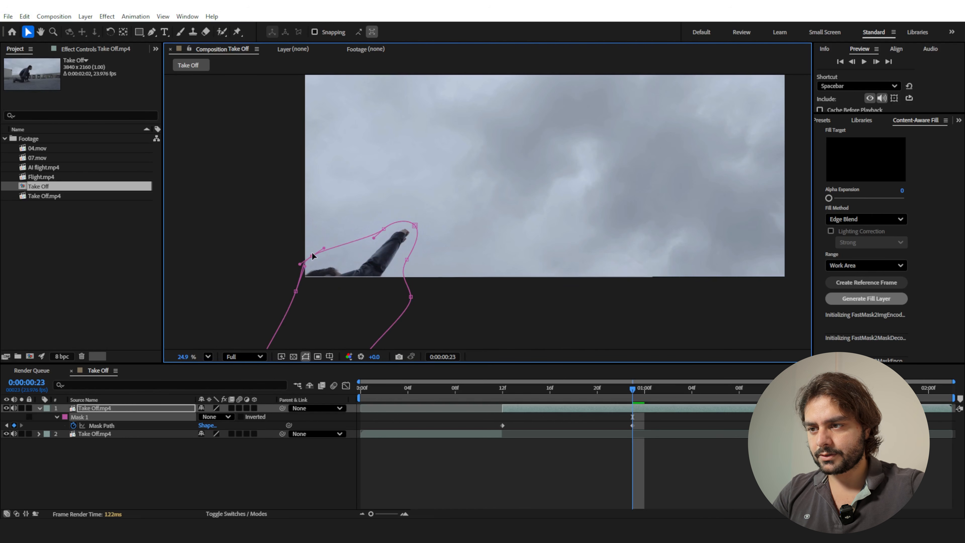
At 0:00:00:17, shift the mask onto the man and adjust its points around his head, arm and back.
{"action": "left_click_drag", "start_coordinate": [625, 394], "coordinate": [564, 393]}
{"action": "double_click", "coordinate": [452, 185]}
{"action": "left_click_drag", "start_coordinate": [409, 183], "coordinate": [376, 199]}
{"action": "left_click", "coordinate": [361, 190]}
{"action": "left_click", "coordinate": [343, 192]}
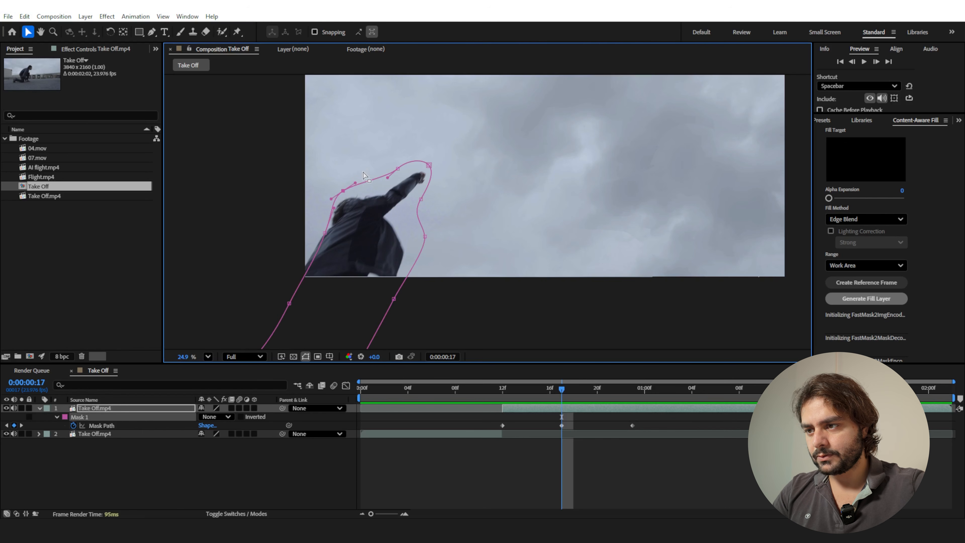
{"action": "left_click_drag", "start_coordinate": [289, 302], "coordinate": [271, 304]}
Refit the mask to the man at frame 20 and keyframe it moving below the picture at about 0:00:01:03.
{"action": "left_click_drag", "start_coordinate": [562, 390], "coordinate": [597, 400]}
{"action": "double_click", "coordinate": [413, 229]}
{"action": "left_click_drag", "start_coordinate": [396, 223], "coordinate": [394, 225]}
{"action": "left_click_drag", "start_coordinate": [598, 390], "coordinate": [751, 393]}
{"action": "left_click_drag", "start_coordinate": [425, 233], "coordinate": [453, 269]}
{"action": "mouse_move", "coordinate": [810, 394]}
{"action": "left_mouse_down"}
{"action": "mouse_move", "coordinate": [501, 392]}
{"action": "mouse_move", "coordinate": [811, 393]}
{"action": "left_mouse_up"}
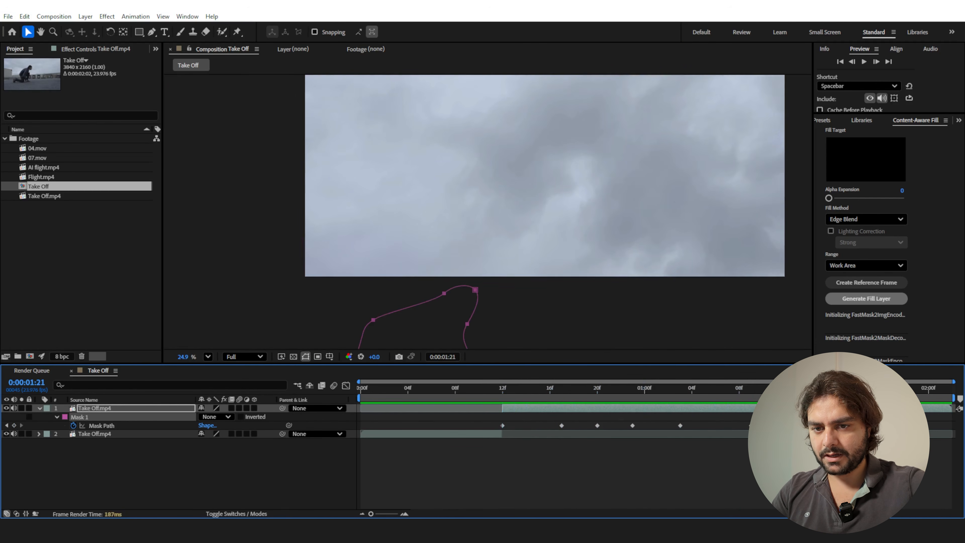
Set Mask 1's mode to Subtract so the man is cut out of the upper clip.
{"action": "left_click_drag", "start_coordinate": [502, 392], "coordinate": [517, 392]}
{"action": "left_click", "coordinate": [215, 417]}
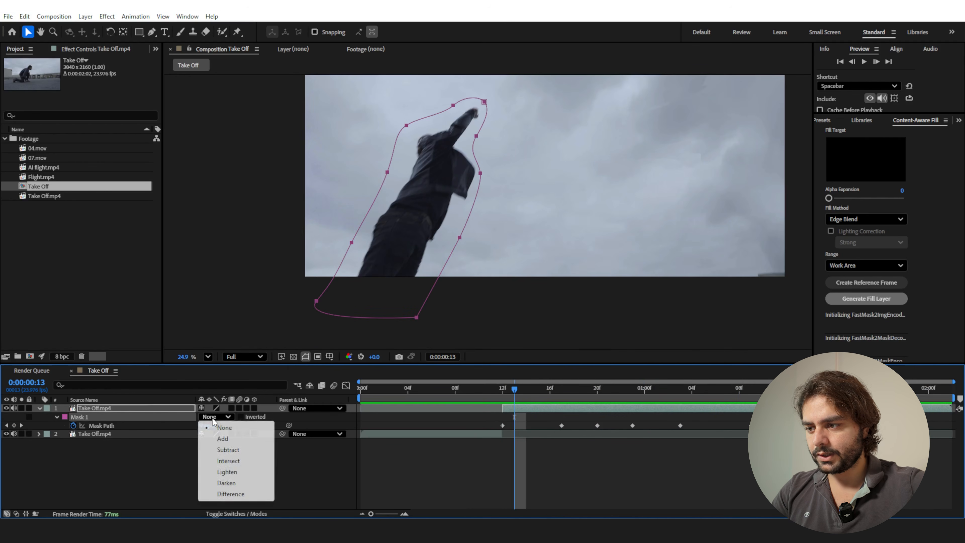
{"action": "left_click", "coordinate": [223, 450]}
{"action": "mouse_move", "coordinate": [517, 390]}
{"action": "left_mouse_down"}
{"action": "mouse_move", "coordinate": [761, 413]}
{"action": "mouse_move", "coordinate": [517, 408]}
{"action": "left_mouse_up"}
Pre-compose the masked Take Off.mp4 layer as Key Flight, moving all attributes into the new composition.
{"action": "left_click", "coordinate": [518, 408]}
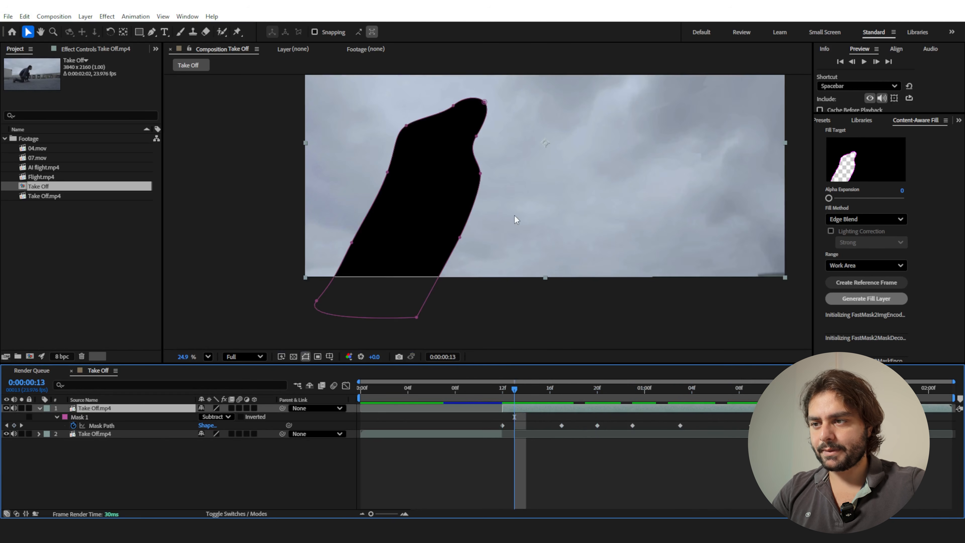
{"action": "left_click", "coordinate": [86, 17]}
{"action": "left_click", "coordinate": [125, 365]}
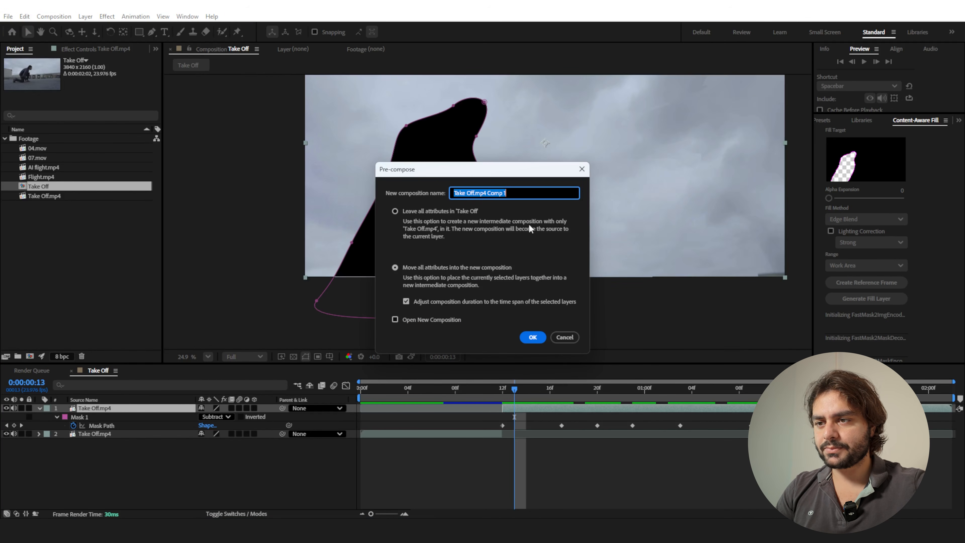
{"action": "type", "text": "Ke"}
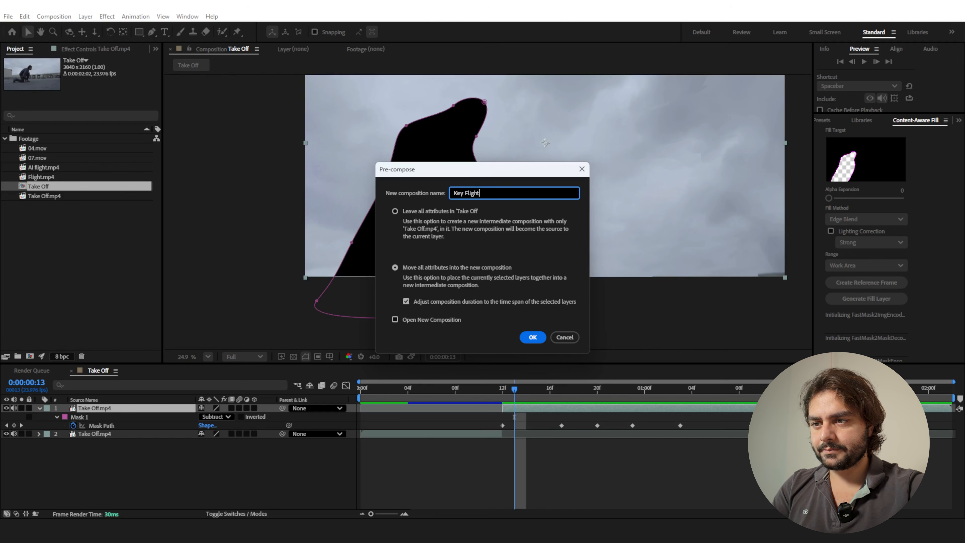
{"action": "type", "text": "y Flight"}
{"action": "key", "text": "Return"}
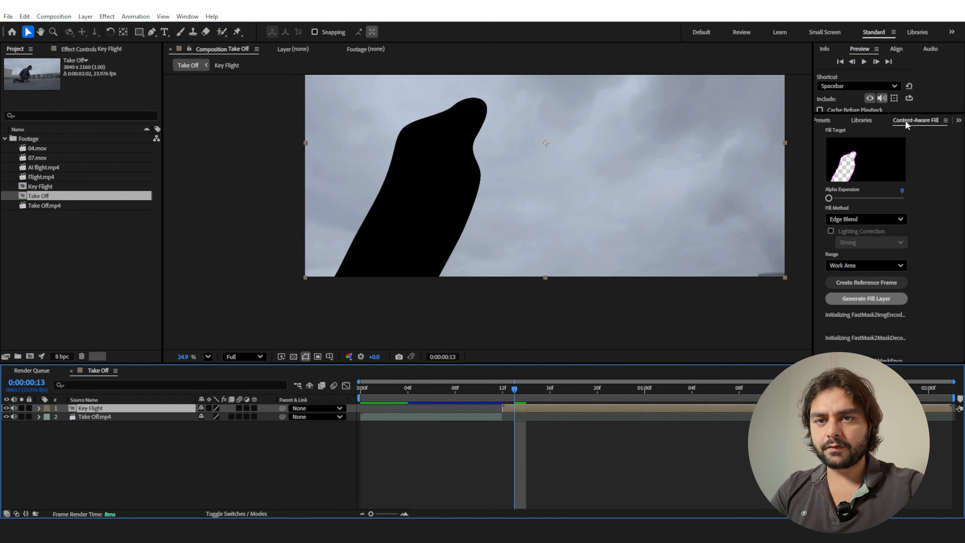
Set the Content-Aware Fill method to Object and generate a fill layer for the Key Flight cutout over the work area.
{"action": "left_click", "coordinate": [186, 17]}
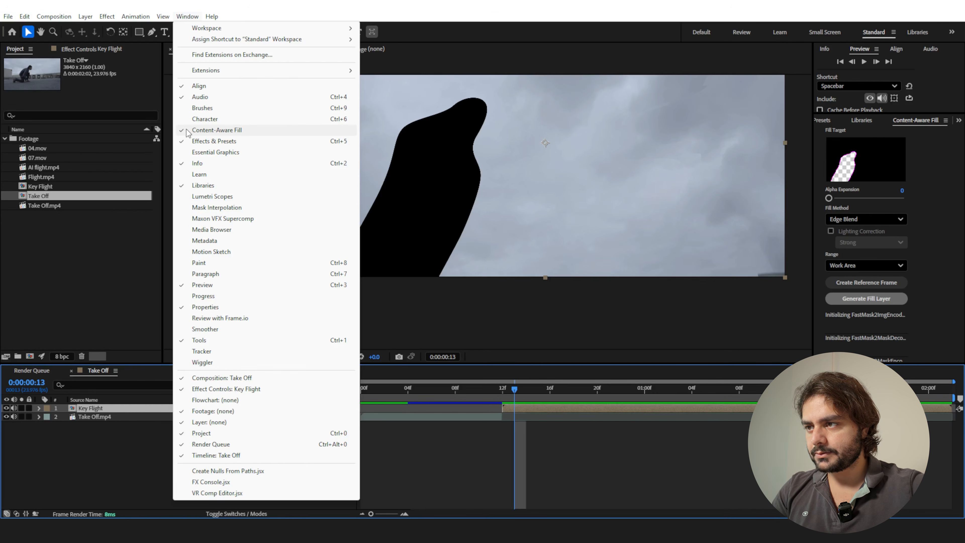
{"action": "left_click", "coordinate": [920, 120]}
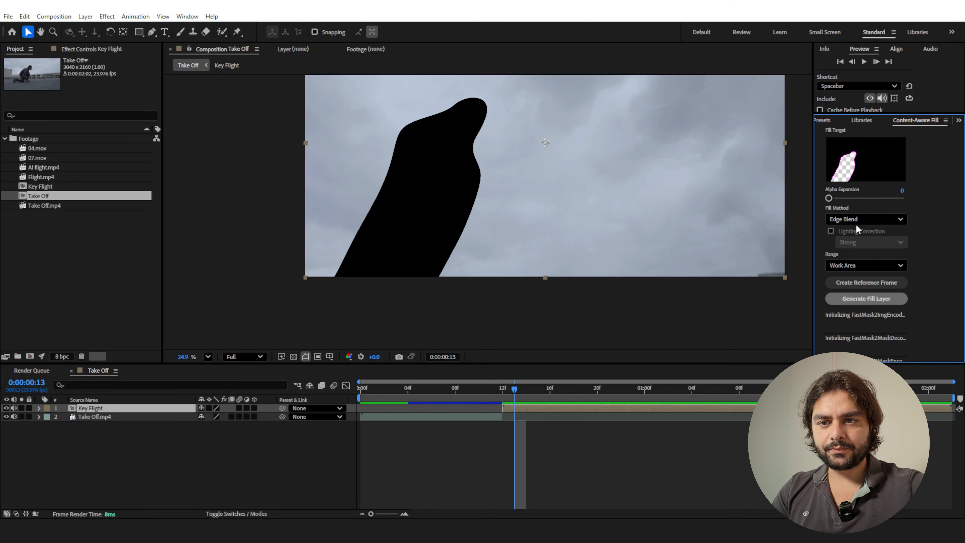
{"action": "left_click", "coordinate": [837, 219]}
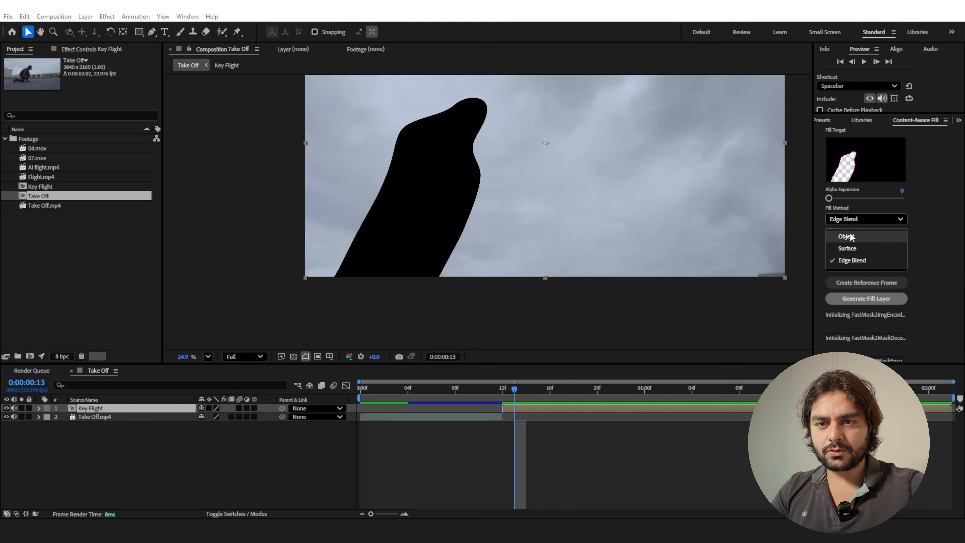
{"action": "left_click", "coordinate": [846, 233]}
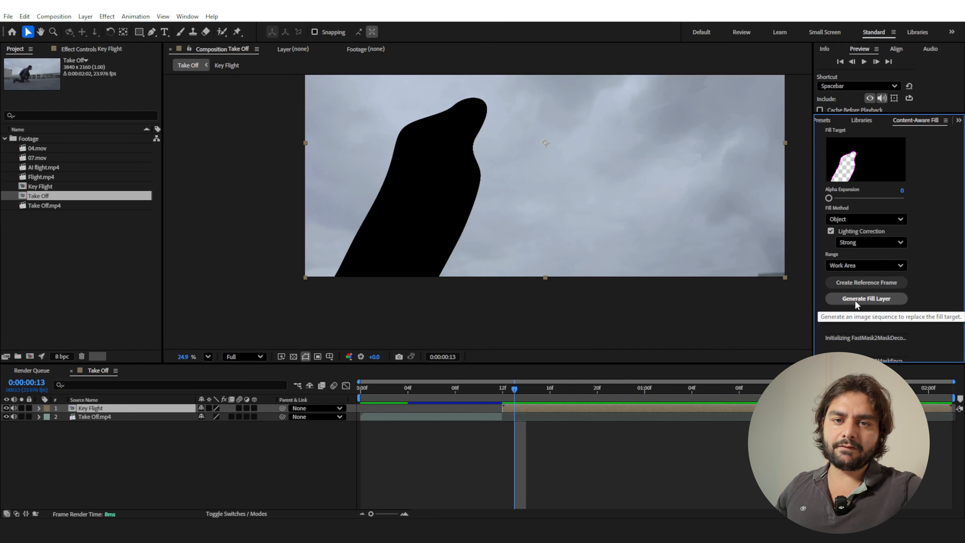
{"action": "left_click", "coordinate": [855, 298]}
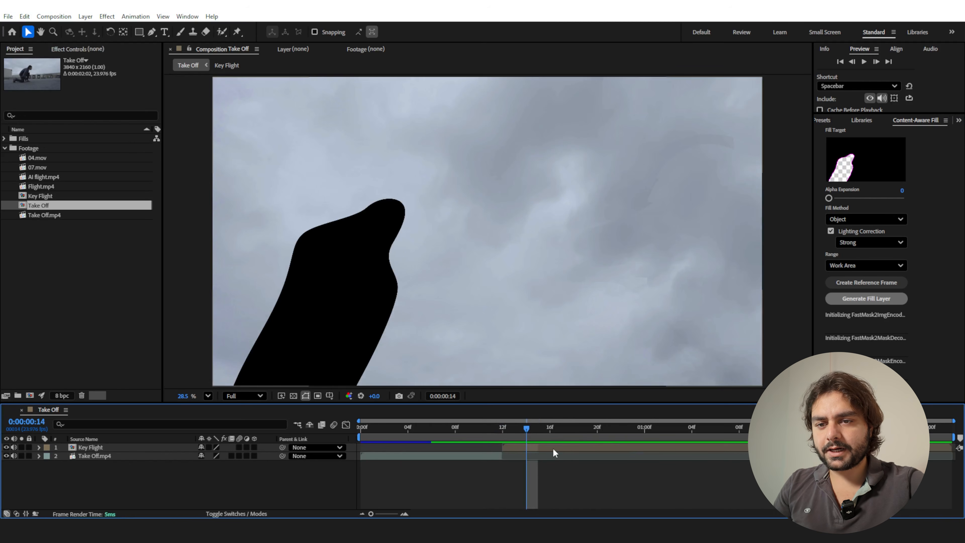
Pre-compose the Key Flight layer as Content Fill with all attributes moved, and open the new composition.
{"action": "left_click", "coordinate": [553, 449]}
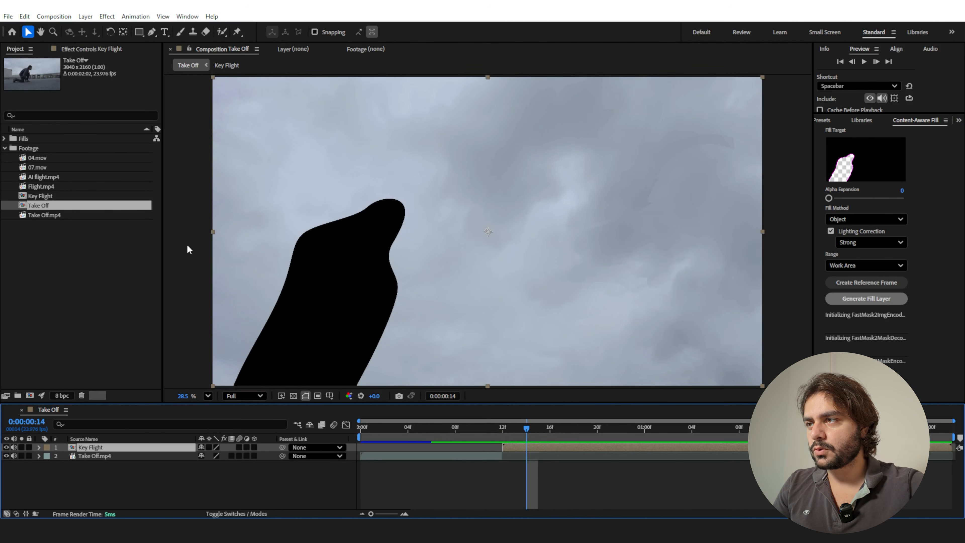
{"action": "left_click", "coordinate": [89, 16]}
{"action": "left_click", "coordinate": [139, 366]}
{"action": "type", "text": "Conten"}
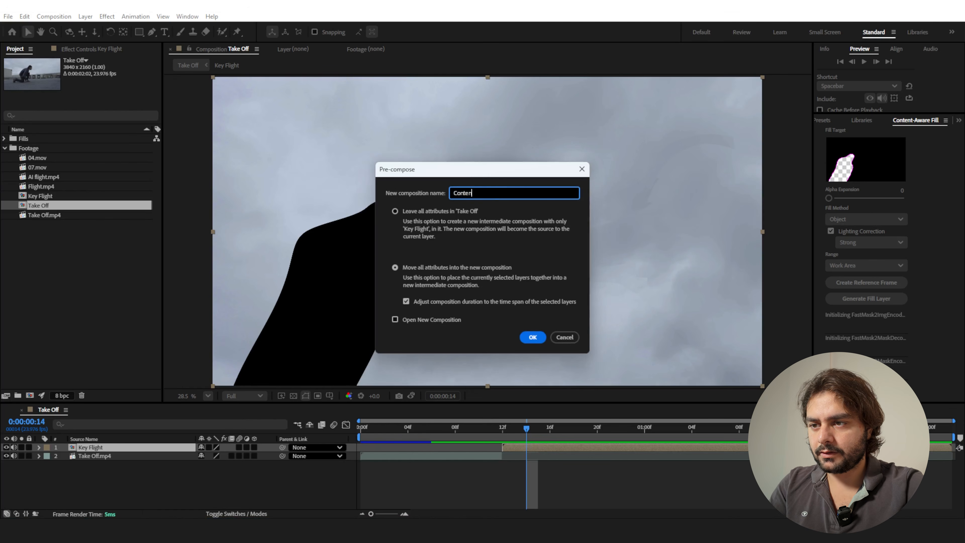
{"action": "type", "text": "t Fill"}
{"action": "key", "text": "Return"}
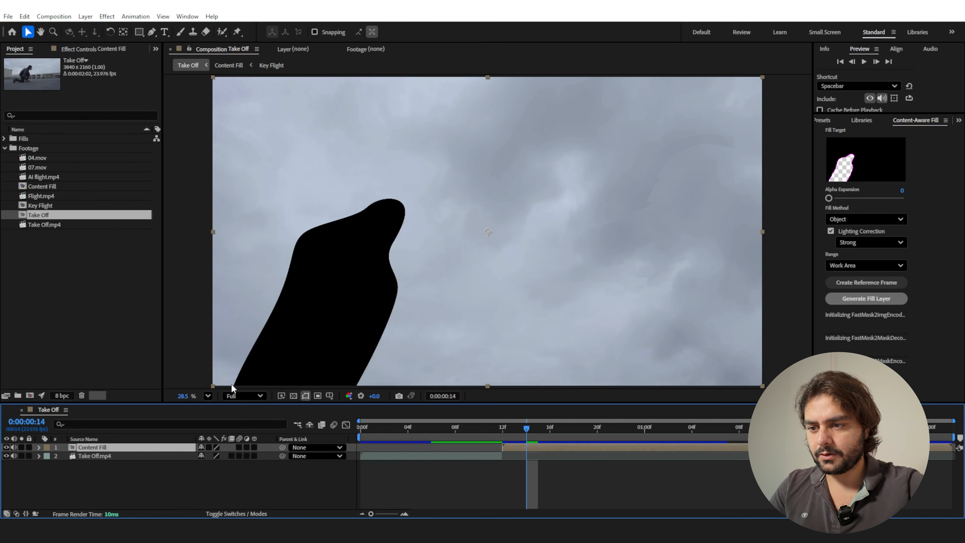
{"action": "double_click", "coordinate": [549, 448]}
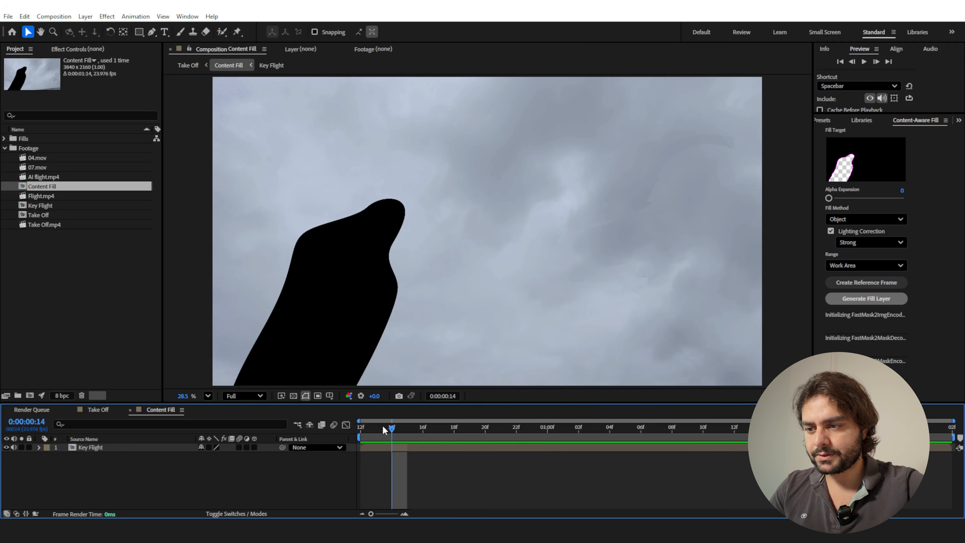
Generate a content-aware fill layer for the Key Flight layer in the Content Fill composition, using the Object method over the work area.
{"action": "left_click_drag", "start_coordinate": [922, 428], "coordinate": [329, 434]}
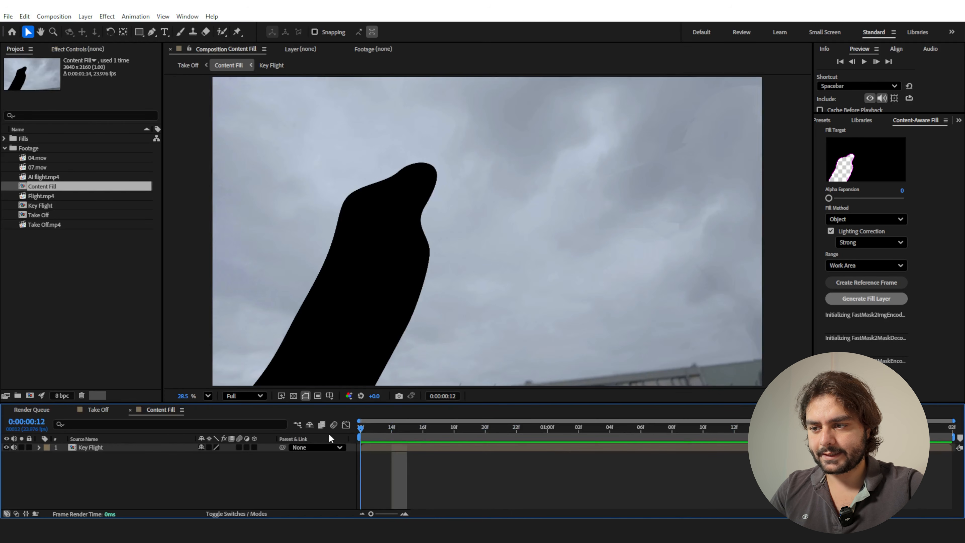
{"action": "left_click", "coordinate": [374, 447]}
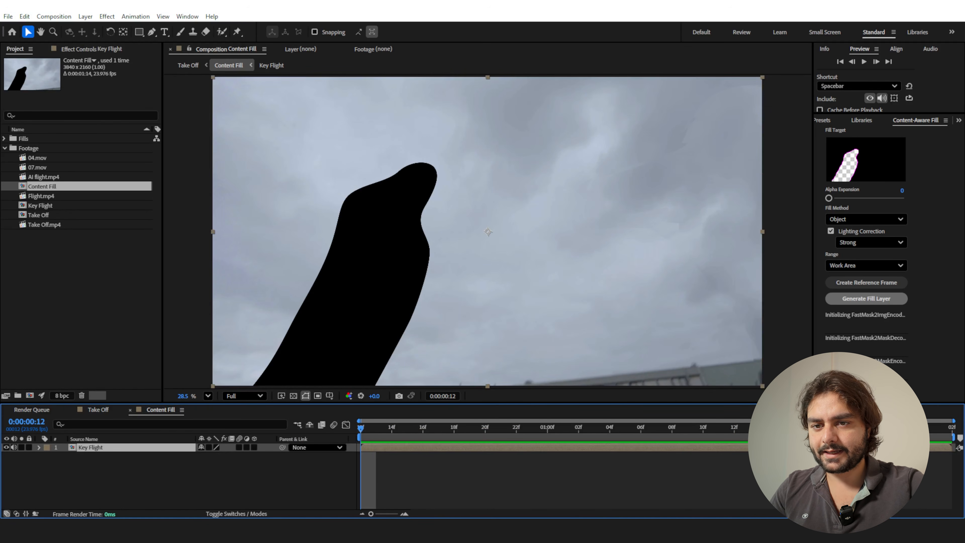
{"action": "left_click", "coordinate": [854, 300]}
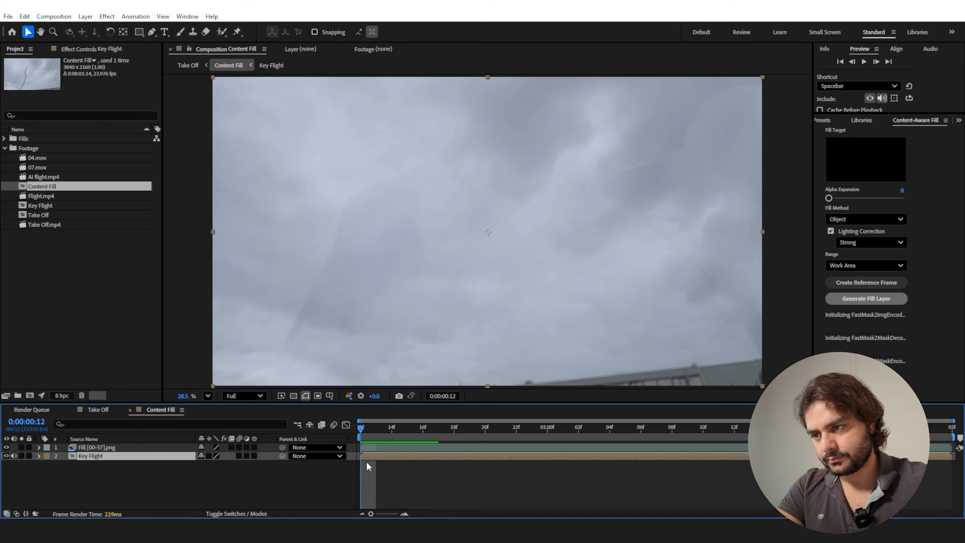
Inspect the mask edges in the generated fill over the opening frames and delete the fill layer.
{"action": "left_click_drag", "start_coordinate": [364, 426], "coordinate": [414, 415]}
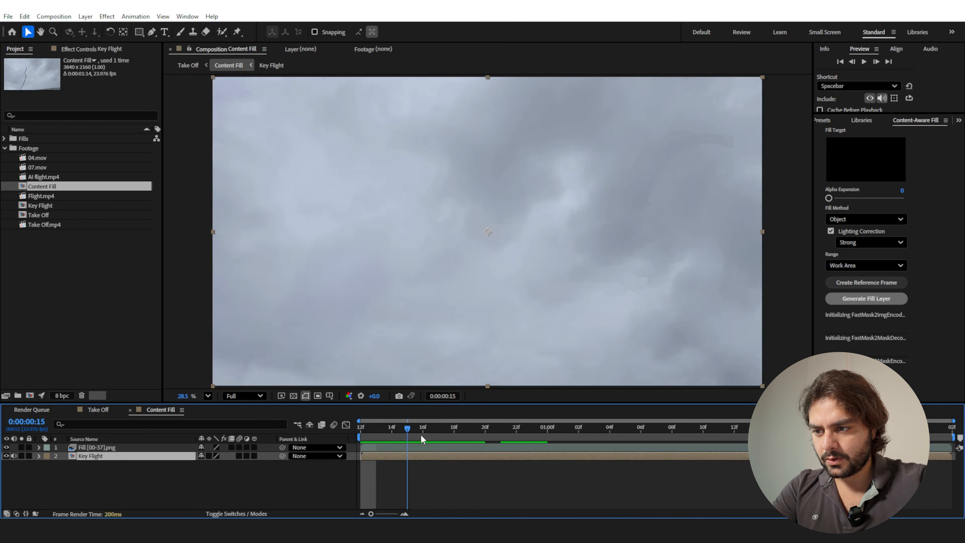
{"action": "left_click_drag", "start_coordinate": [385, 436], "coordinate": [362, 364]}
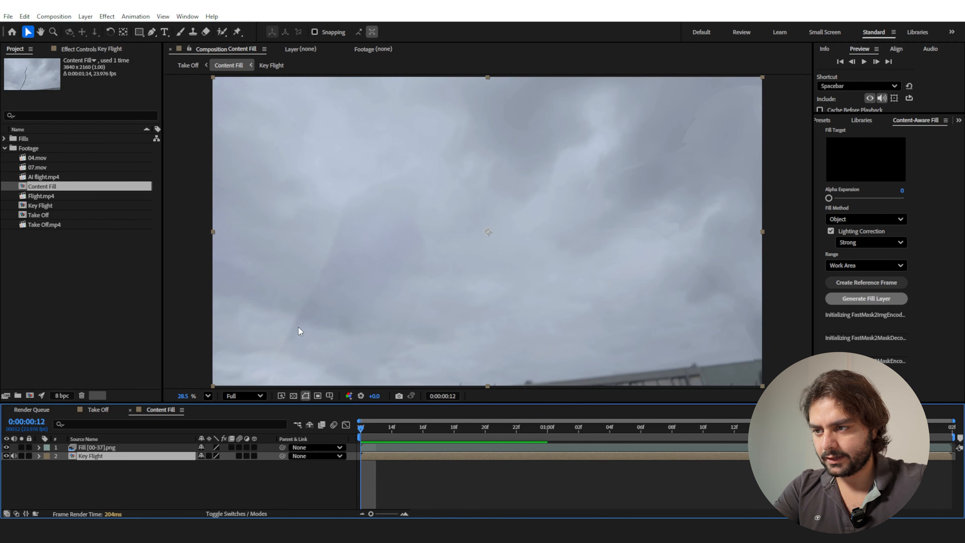
{"action": "left_click", "coordinate": [116, 447]}
{"action": "key", "text": "Delete"}
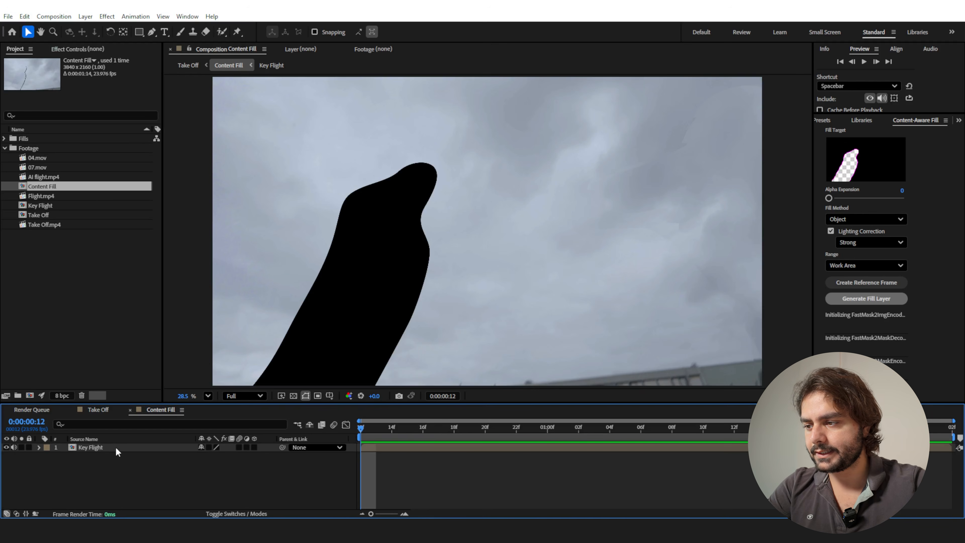
Feather the mask on Take Off.mp4 inside the Key Flight composition and generate a new fill layer in Content Fill.
{"action": "double_click", "coordinate": [90, 449]}
{"action": "left_click", "coordinate": [95, 448]}
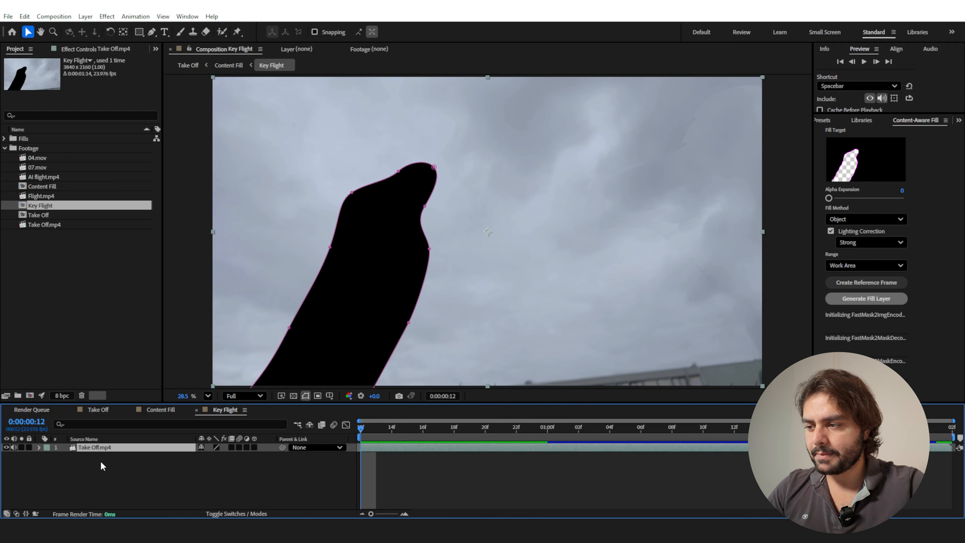
{"action": "key", "text": "f"}
{"action": "left_click_drag", "start_coordinate": [222, 465], "coordinate": [257, 464]}
{"action": "left_click", "coordinate": [249, 488]}
{"action": "left_click", "coordinate": [861, 299]}
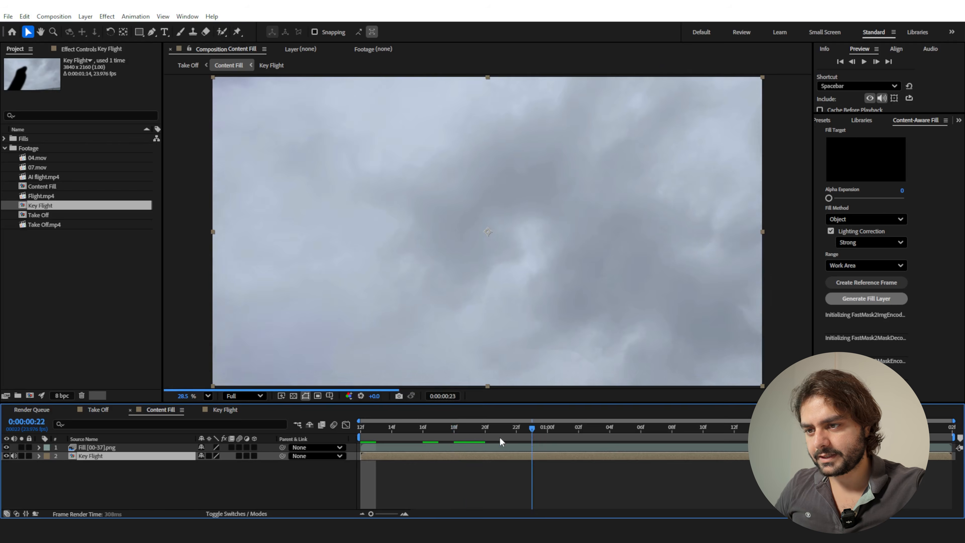
Play back the Take Off composition from the start and examine the cut at frame 12 where the filled plate begins.
{"action": "left_click", "coordinate": [186, 65]}
{"action": "key", "text": "Home"}
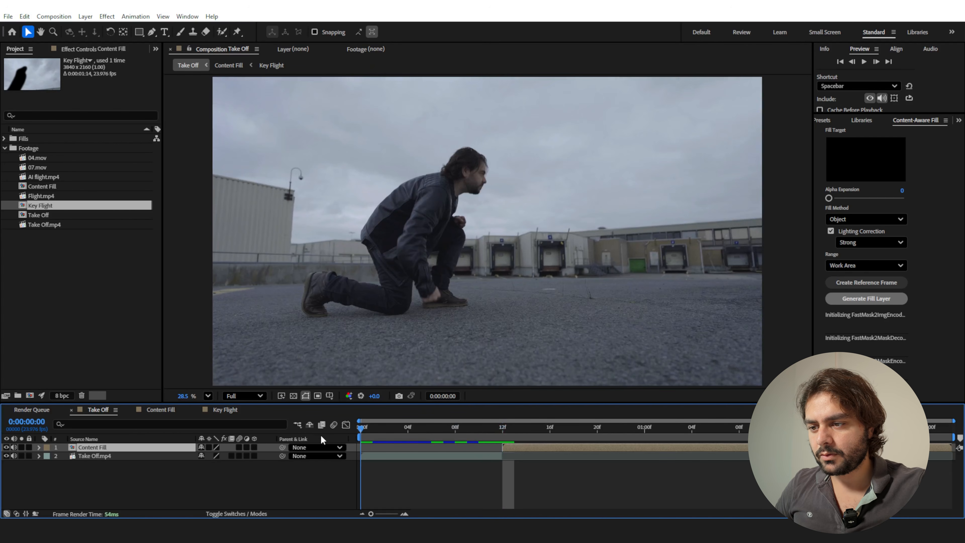
{"action": "key", "text": "space"}
{"action": "left_click_drag", "start_coordinate": [491, 430], "coordinate": [502, 446]}
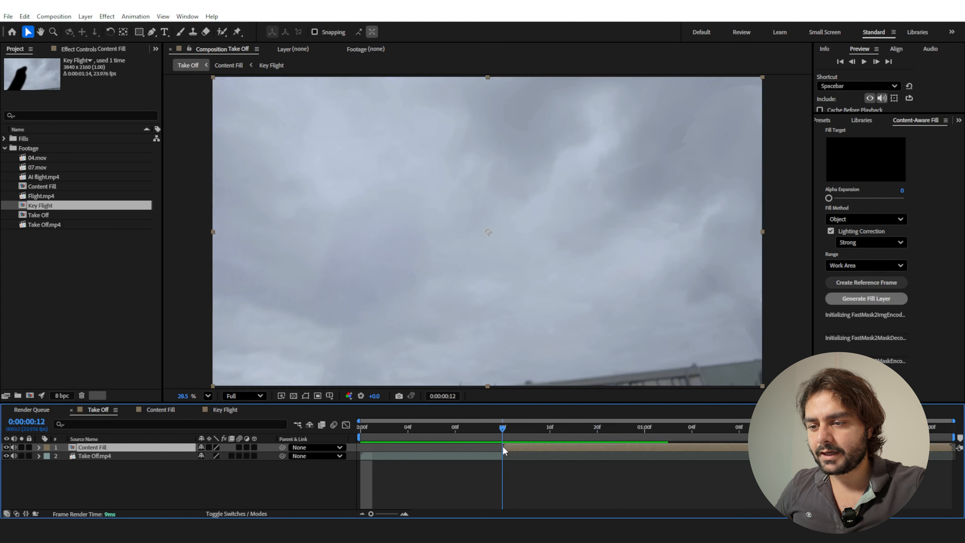
{"action": "key", "text": "space"}
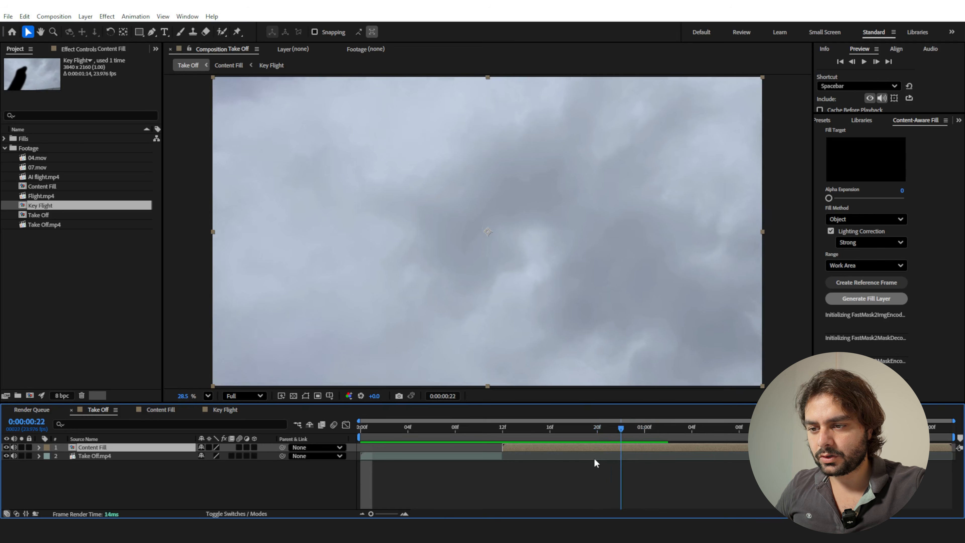
{"action": "key", "text": "space"}
{"action": "key", "text": "Page_Up"}
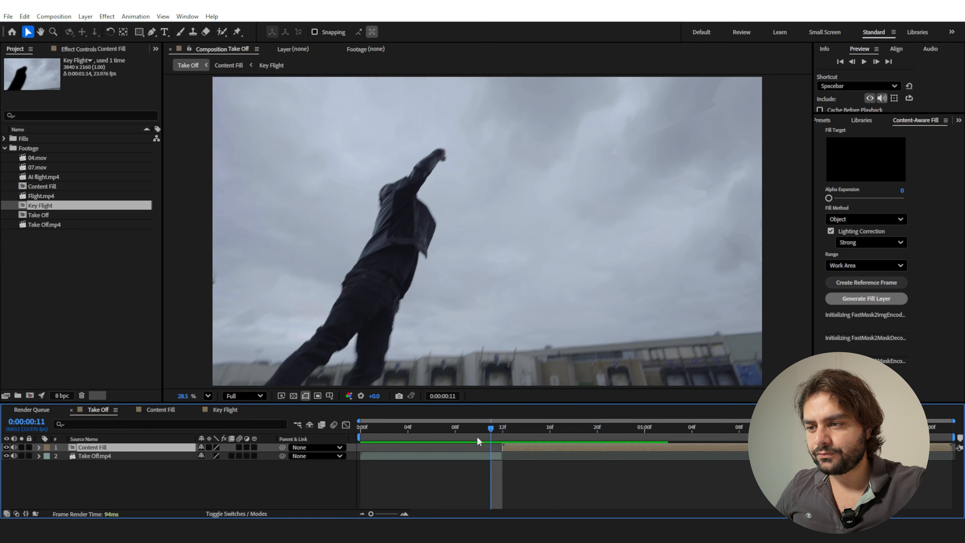
{"action": "left_click", "coordinate": [236, 425]}
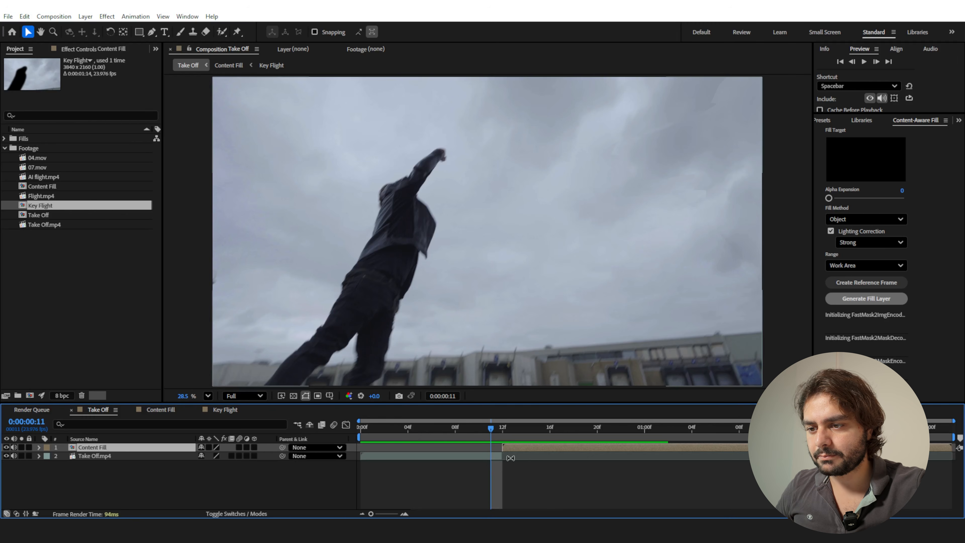
Duplicate the Take Off.mp4 layer and freeze the duplicate at 0:00:00:08, where the man pushes off the ground.
{"action": "left_click_drag", "start_coordinate": [487, 429], "coordinate": [445, 443]}
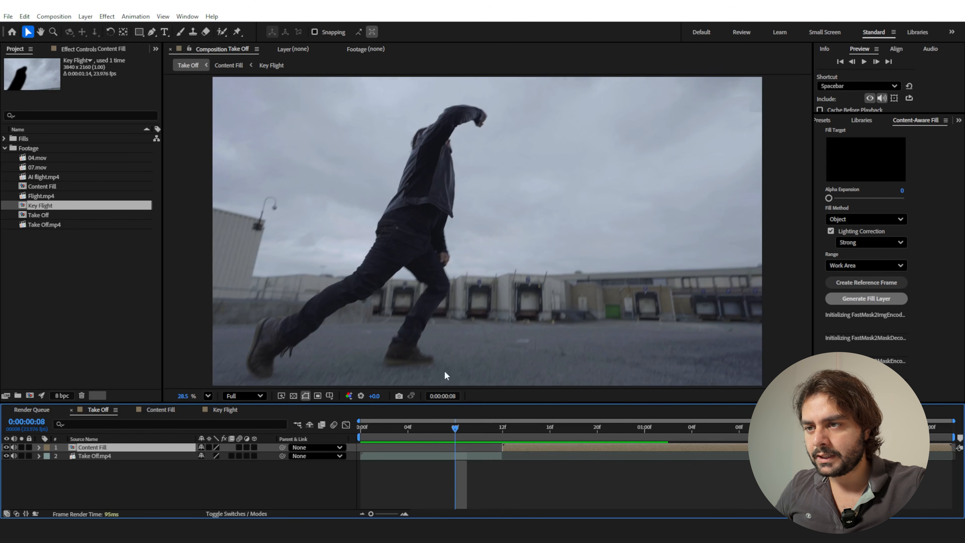
{"action": "left_click", "coordinate": [445, 459]}
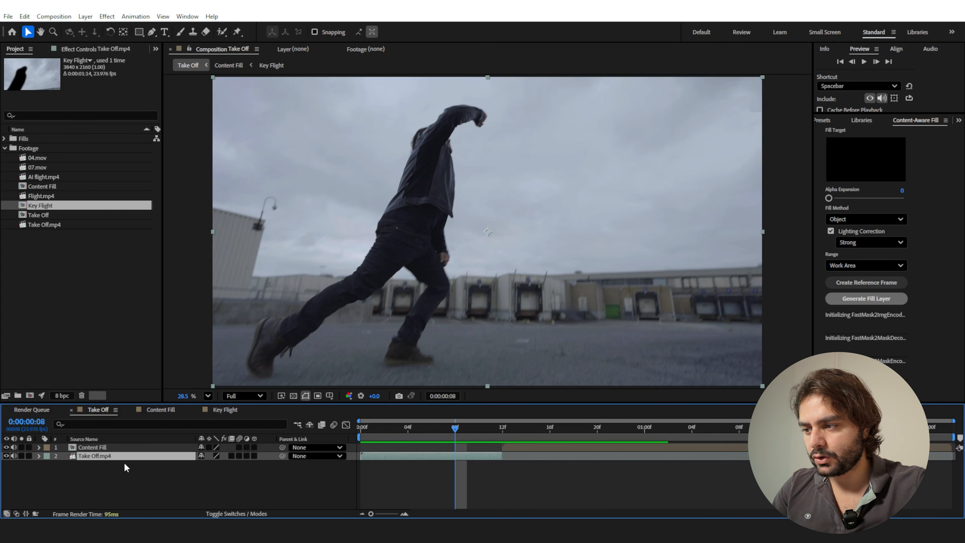
{"action": "key", "text": "ctrl+d"}
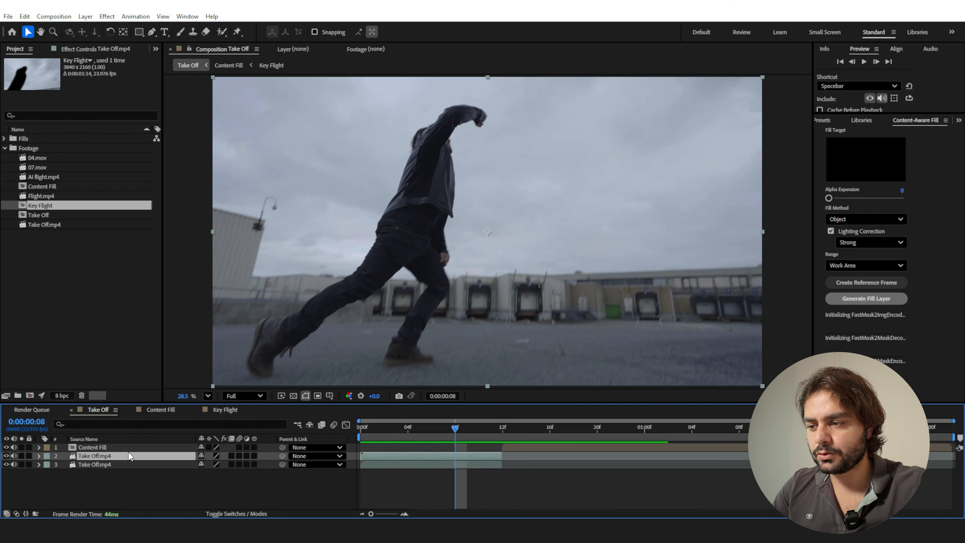
{"action": "right_click", "coordinate": [121, 453]}
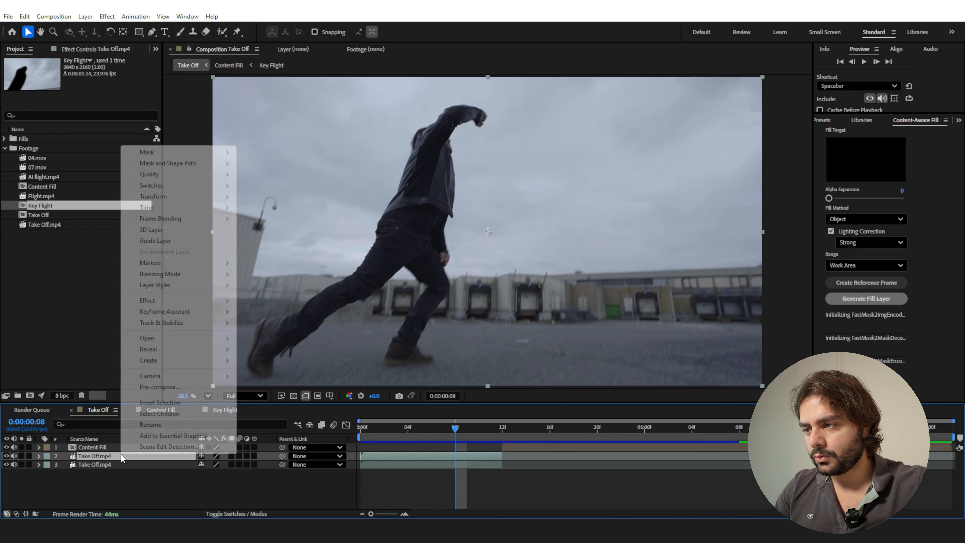
{"action": "left_click", "coordinate": [290, 242]}
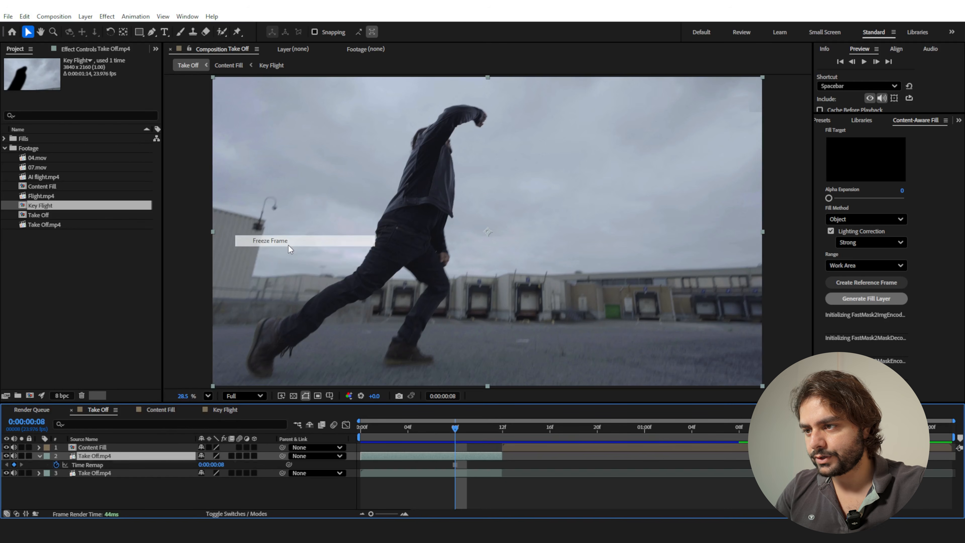
Start a Roto Brush selection of the man on the frozen Take Off.mp4 duplicate, painting foreground strokes over his body and front leg.
{"action": "left_click", "coordinate": [222, 32]}
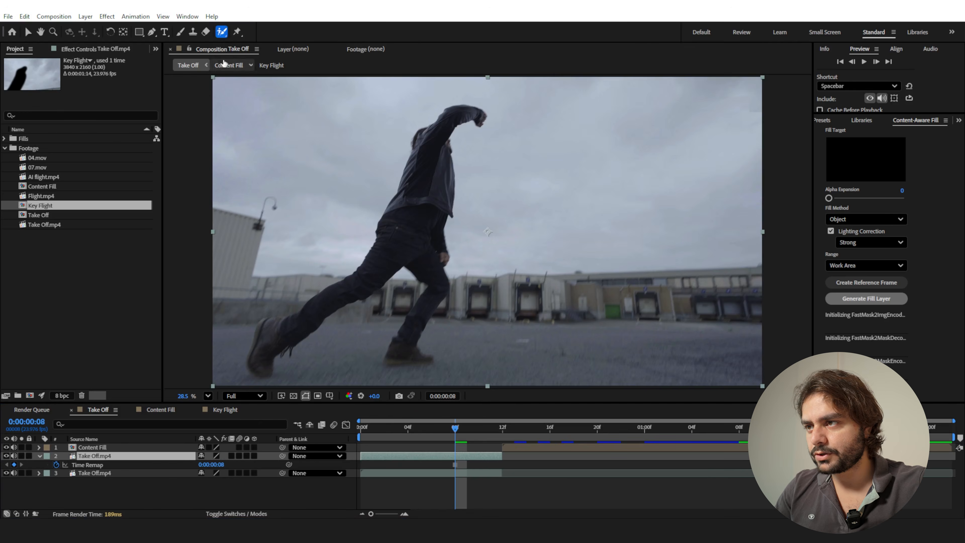
{"action": "double_click", "coordinate": [458, 454]}
{"action": "left_click_drag", "start_coordinate": [430, 326], "coordinate": [402, 324]}
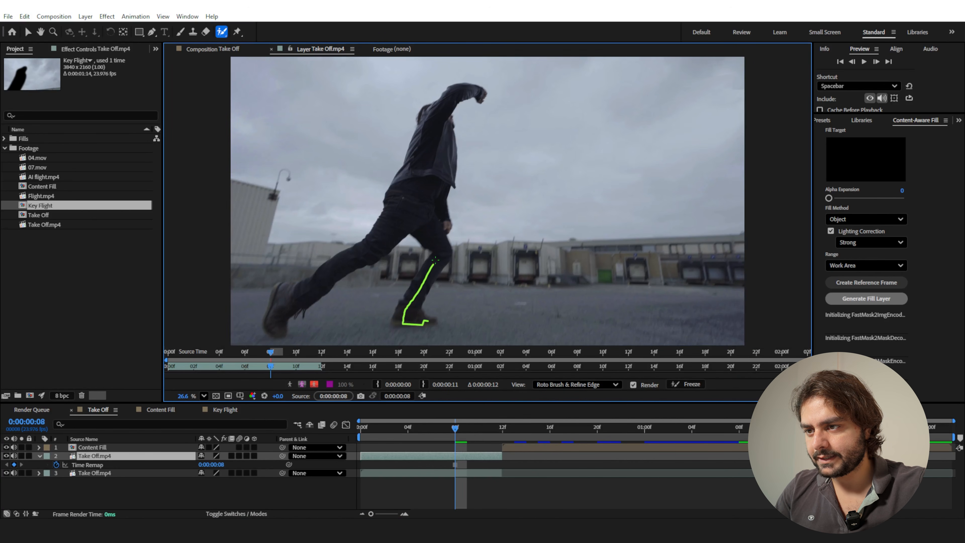
{"action": "mouse_move", "coordinate": [423, 217]}
{"action": "left_mouse_down"}
{"action": "mouse_move", "coordinate": [287, 294]}
{"action": "mouse_move", "coordinate": [323, 274]}
{"action": "mouse_move", "coordinate": [420, 161]}
{"action": "mouse_move", "coordinate": [461, 91]}
{"action": "mouse_move", "coordinate": [441, 197]}
{"action": "mouse_move", "coordinate": [443, 252]}
{"action": "mouse_move", "coordinate": [403, 305]}
{"action": "mouse_move", "coordinate": [409, 327]}
{"action": "left_mouse_up"}
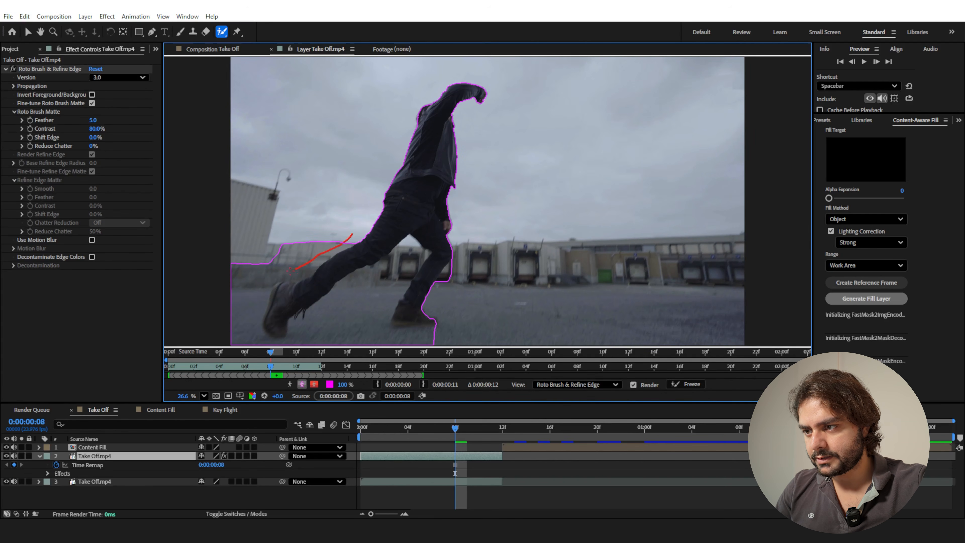
Refine the Roto Brush outline around both legs and boots, excluding the wall and ground behind and between them.
{"action": "left_click_drag", "start_coordinate": [277, 345], "coordinate": [405, 257]}
{"action": "left_click_drag", "start_coordinate": [403, 324], "coordinate": [434, 322]}
{"action": "scroll", "coordinate": [363, 311], "scroll_direction": "up", "scroll_amount": 5}
{"action": "left_click_drag", "start_coordinate": [362, 311], "coordinate": [580, 238]}
{"action": "left_click_drag", "start_coordinate": [377, 279], "coordinate": [444, 185]}
{"action": "scroll", "coordinate": [444, 185], "scroll_direction": "down", "scroll_amount": 5}
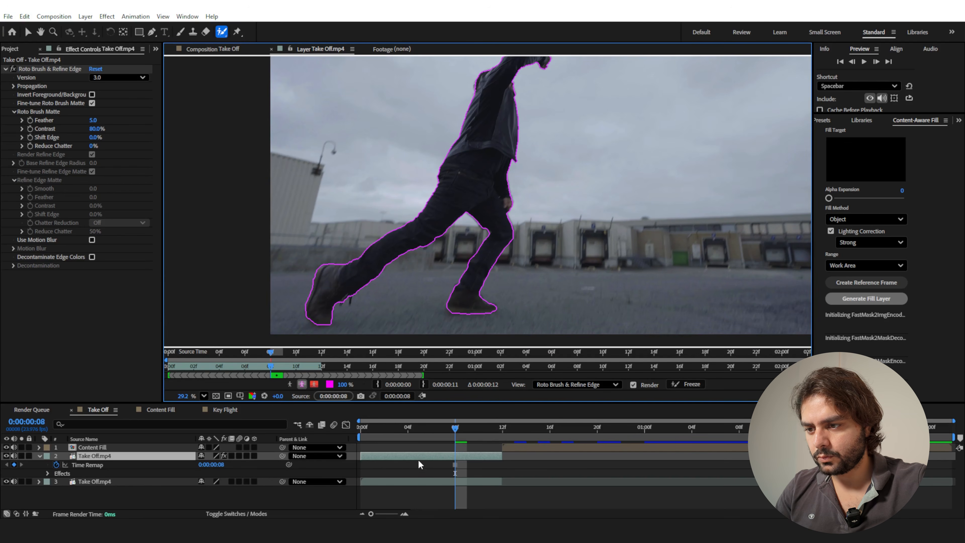
Pre-compose the rotoscoped Take Off.mp4 duplicate as Roto, moving all attributes into the new composition.
{"action": "left_click", "coordinate": [419, 458]}
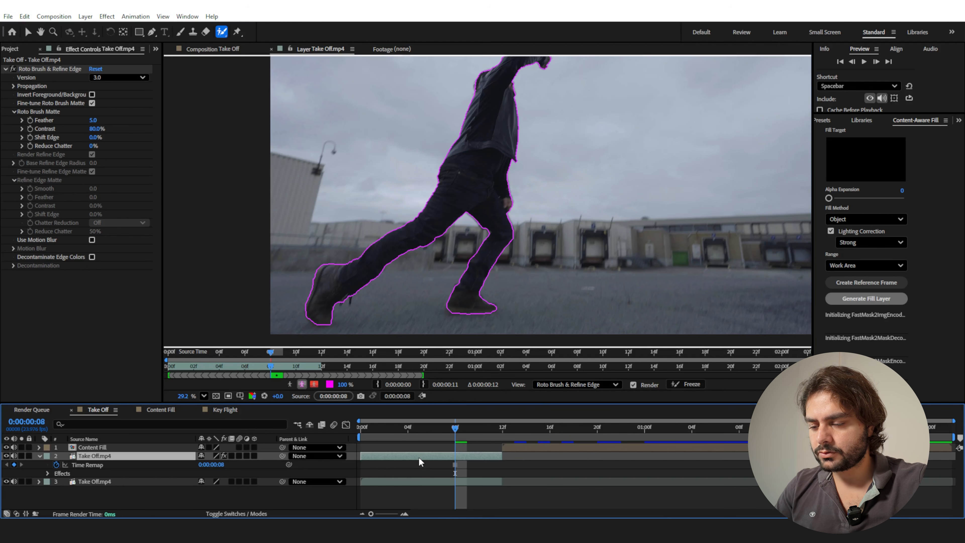
{"action": "key", "text": "ctrl+shift+c"}
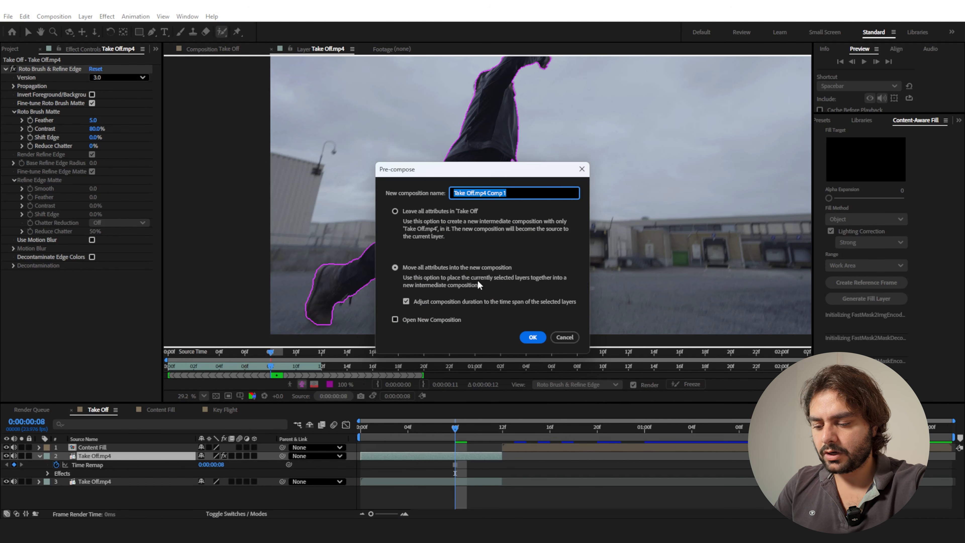
{"action": "type", "text": "Roto"}
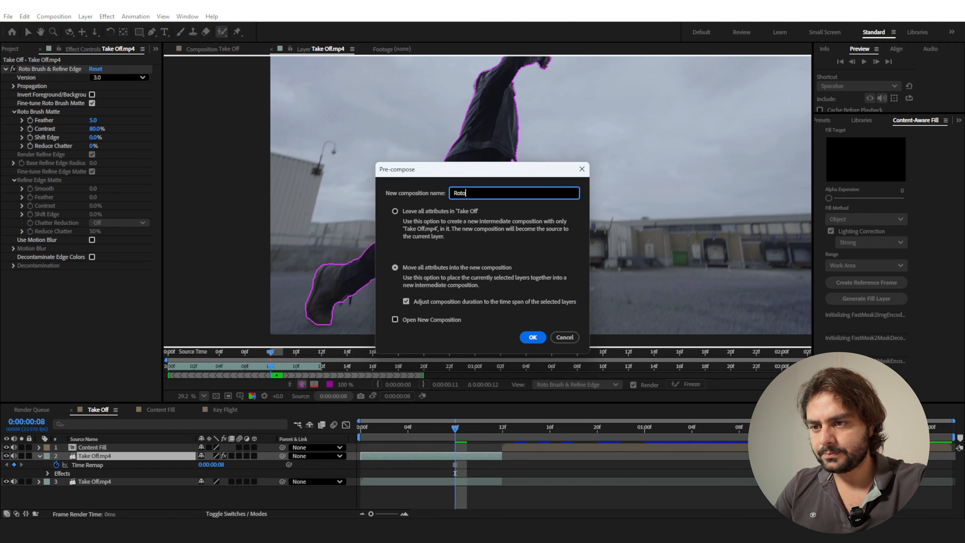
{"action": "left_click", "coordinate": [533, 337]}
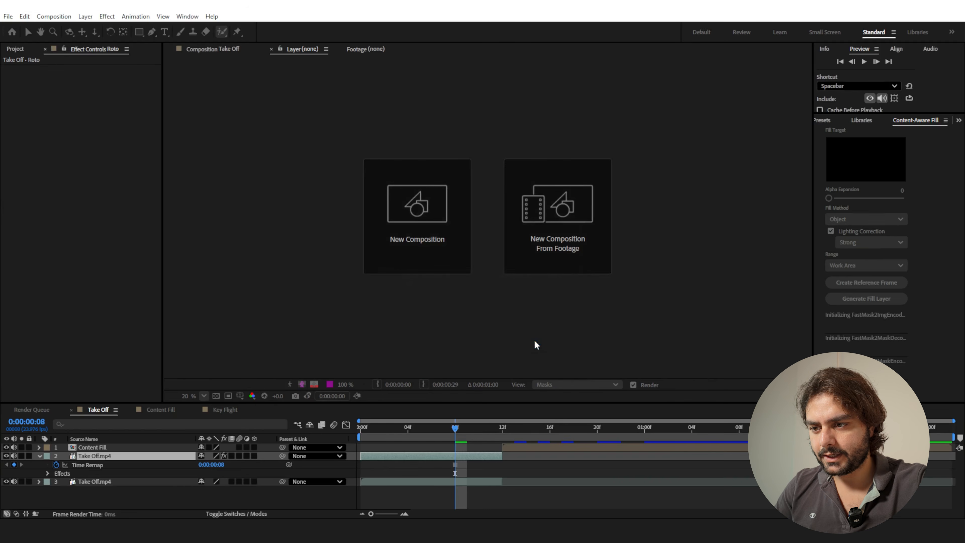
Freeze the Roto layer at frame 0:00:00:08 and return to viewing the Take Off composition.
{"action": "right_click", "coordinate": [457, 456]}
{"action": "mouse_move", "coordinate": [496, 211]}
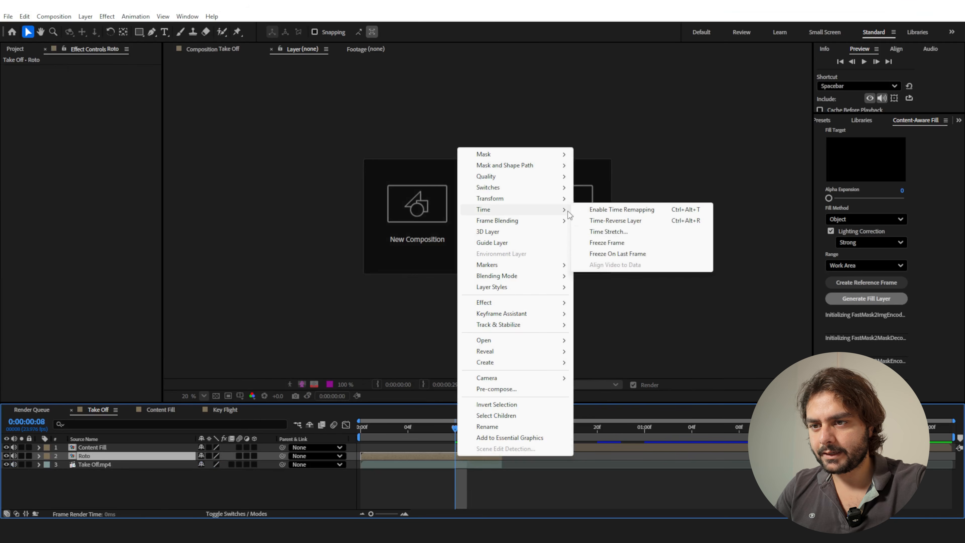
{"action": "left_click", "coordinate": [615, 243]}
{"action": "left_click", "coordinate": [203, 47]}
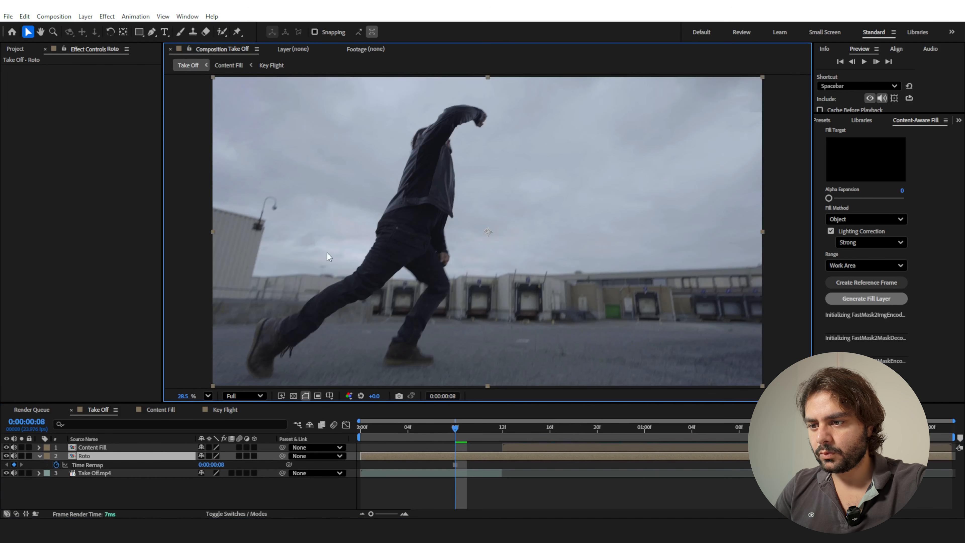
Check the Roto cutout in isolation and move the Roto layer above Content Fill at the top of the layer stack.
{"action": "mouse_move", "coordinate": [450, 424]}
{"action": "left_mouse_down"}
{"action": "mouse_move", "coordinate": [408, 432]}
{"action": "mouse_move", "coordinate": [458, 442]}
{"action": "mouse_move", "coordinate": [445, 441]}
{"action": "left_mouse_up"}
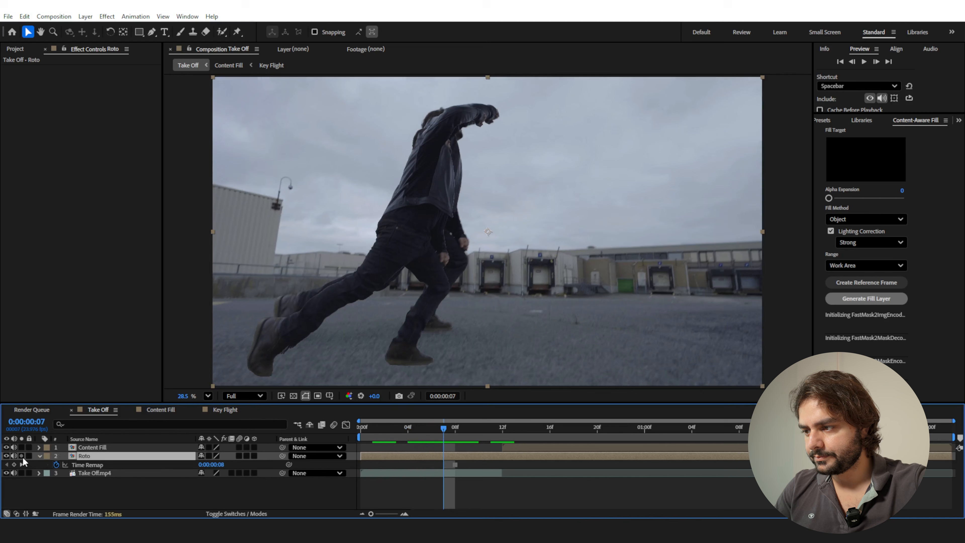
{"action": "left_click", "coordinate": [21, 456]}
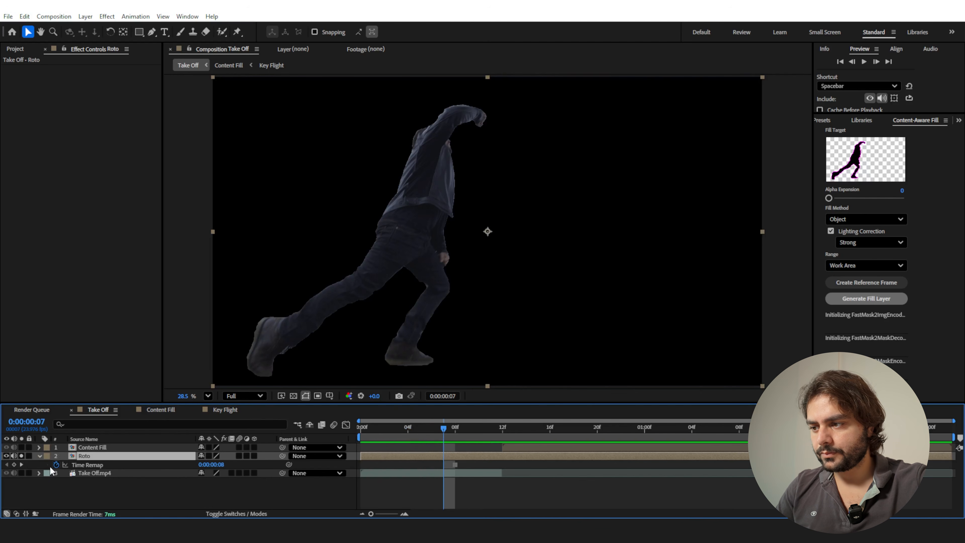
{"action": "left_click_drag", "start_coordinate": [87, 462], "coordinate": [87, 444]}
{"action": "left_click", "coordinate": [494, 430]}
{"action": "left_click", "coordinate": [21, 448]}
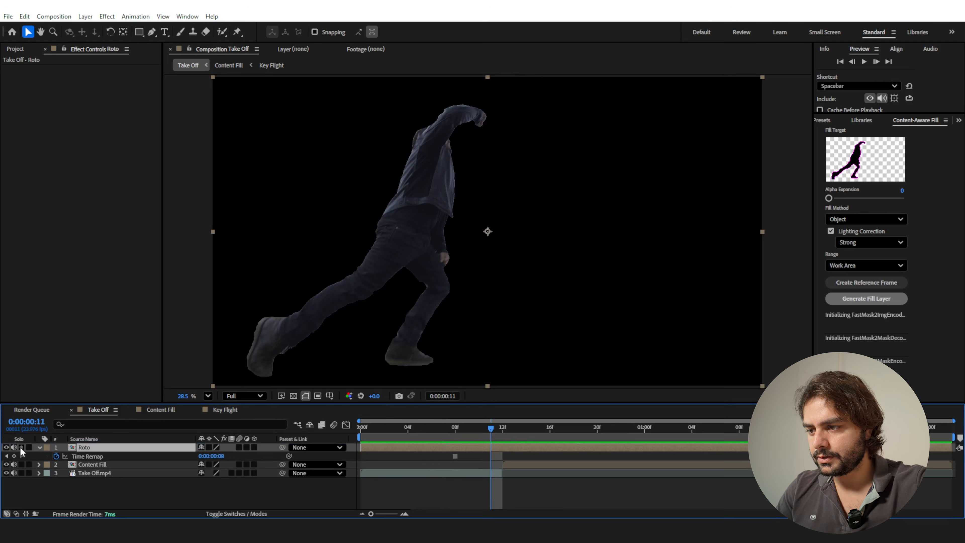
Reposition the Roto cutout at frame 0:00:00:11 so it lines up with the leaping man in the clip underneath.
{"action": "left_click_drag", "start_coordinate": [432, 323], "coordinate": [453, 254]}
{"action": "left_click_drag", "start_coordinate": [495, 429], "coordinate": [489, 432]}
{"action": "left_click_drag", "start_coordinate": [438, 144], "coordinate": [408, 196]}
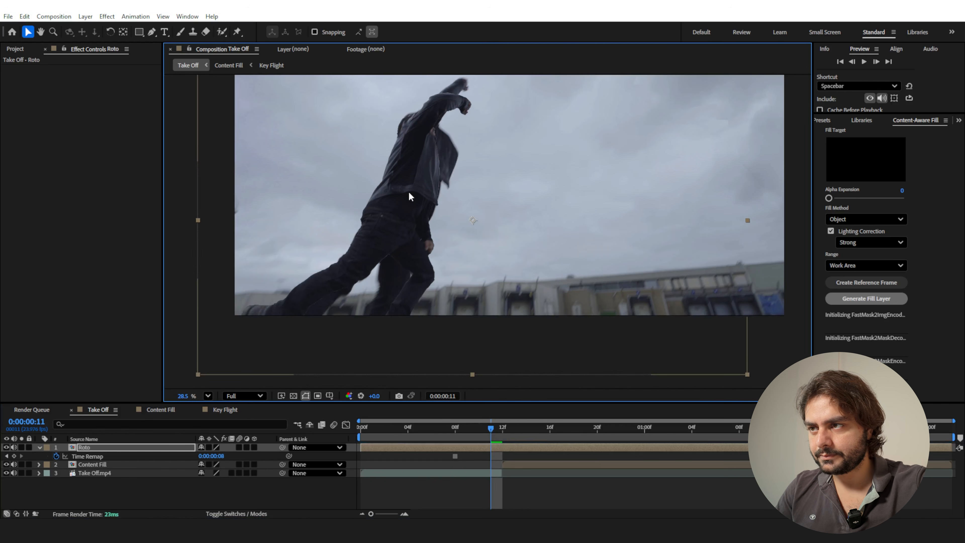
Isolate the Roto layer and place puppet position pins on the man's raised hand, elbow and shoulder.
{"action": "left_click", "coordinate": [237, 33]}
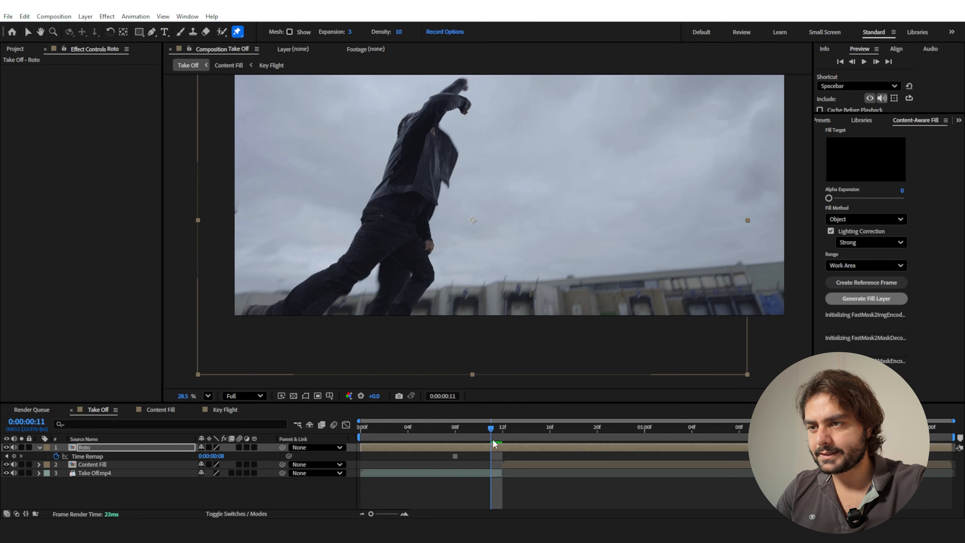
{"action": "left_click", "coordinate": [21, 447]}
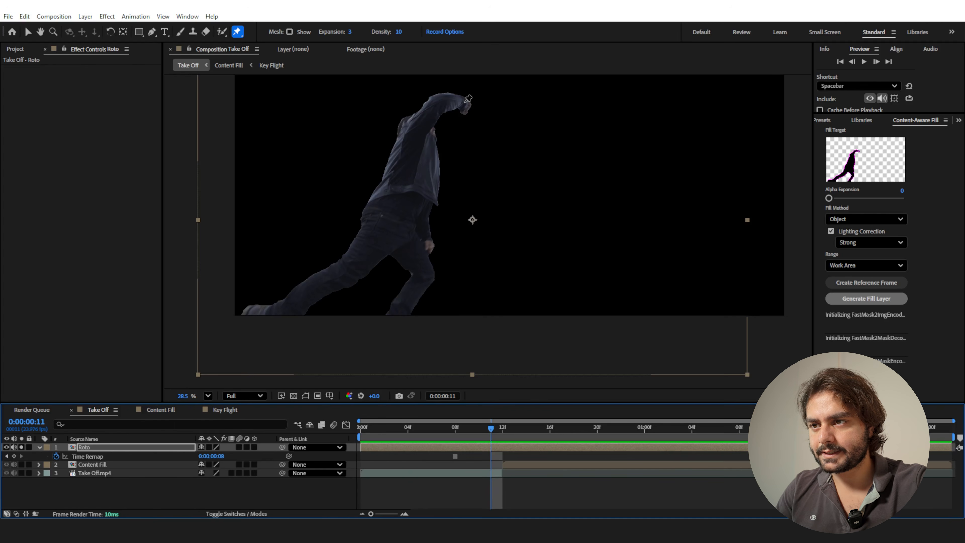
{"action": "left_click", "coordinate": [465, 103]}
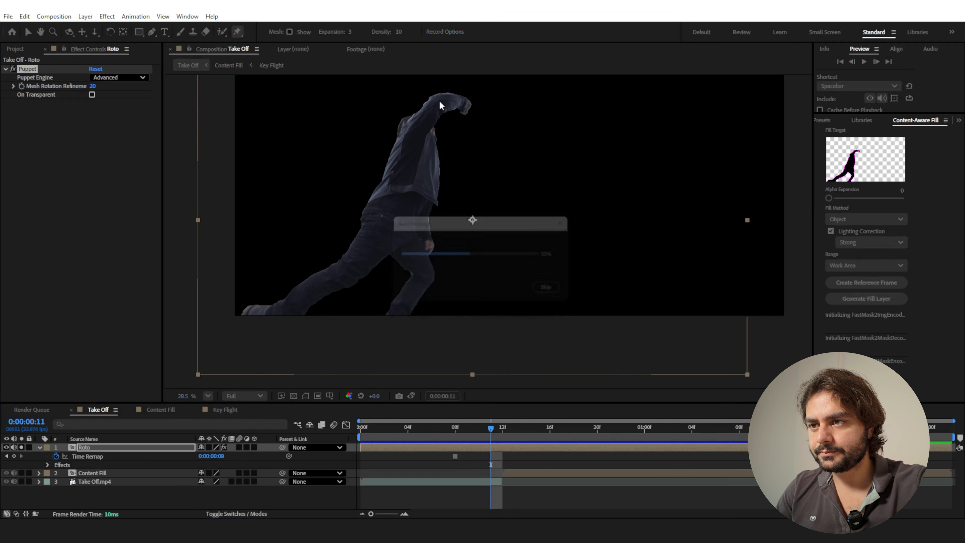
{"action": "left_click", "coordinate": [440, 103]}
{"action": "left_click", "coordinate": [411, 131]}
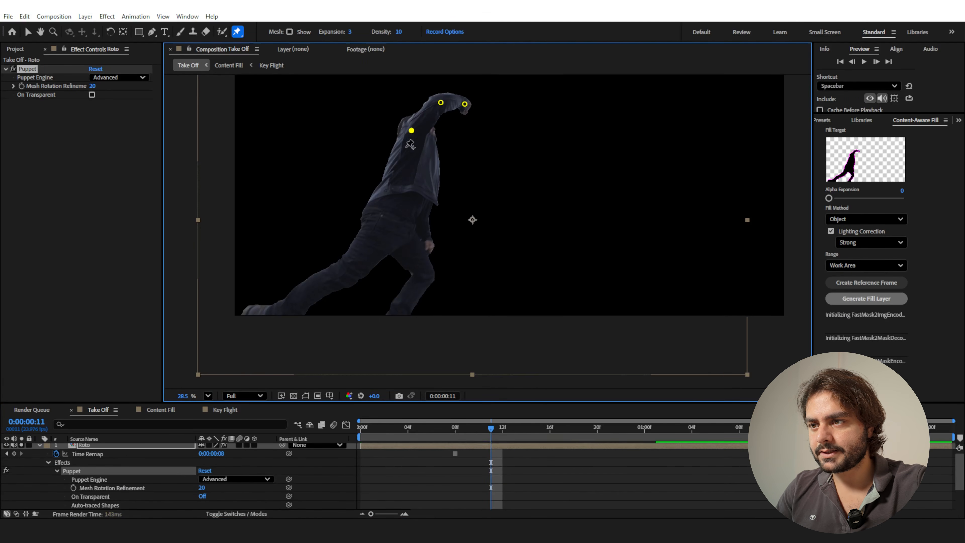
Add puppet position pins to the man's waist, both knees, both feet and the front of his jacket.
{"action": "left_click", "coordinate": [389, 204]}
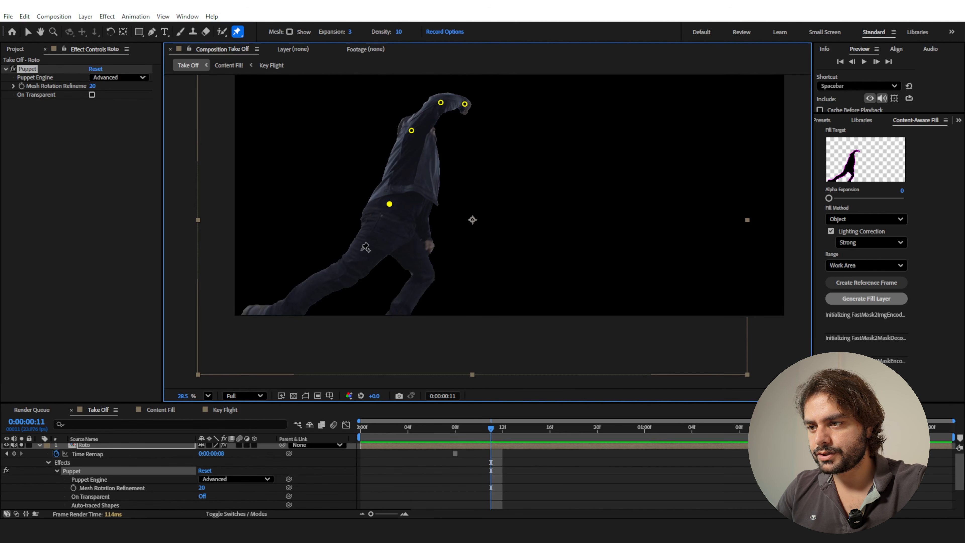
{"action": "left_click", "coordinate": [342, 273]}
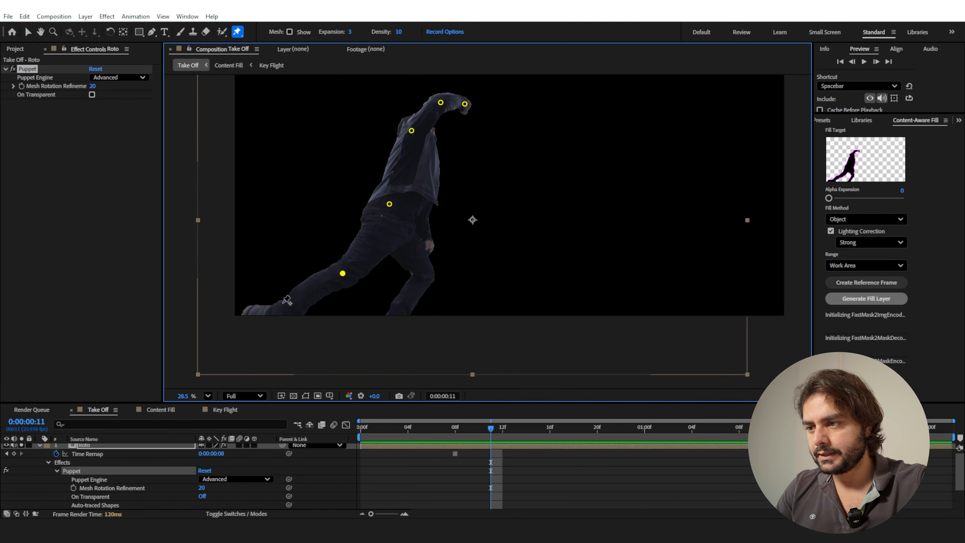
{"action": "left_click", "coordinate": [254, 316]}
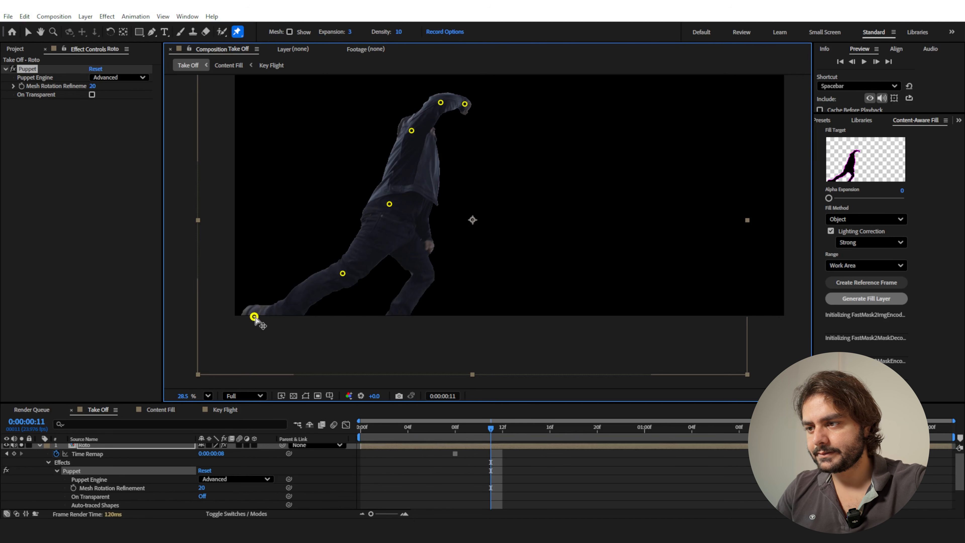
{"action": "left_click", "coordinate": [424, 274]}
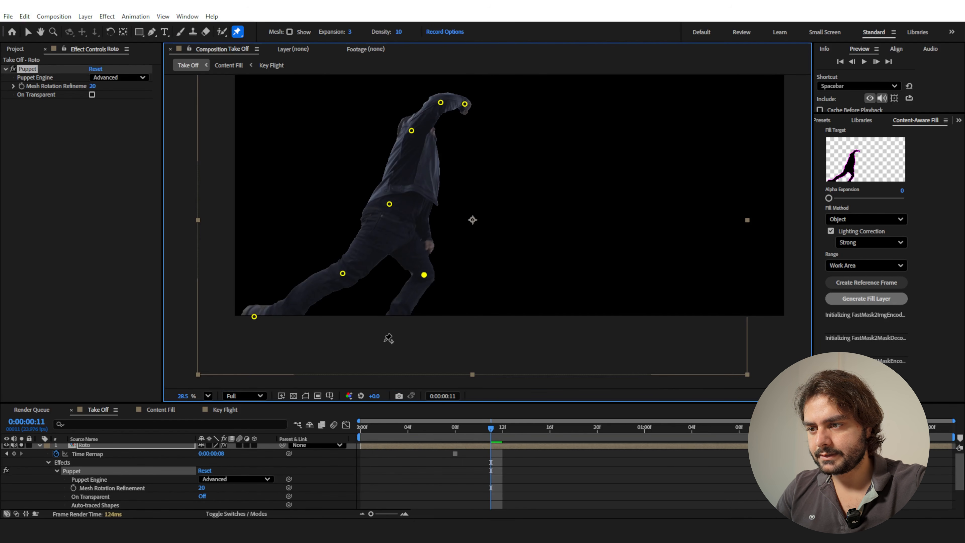
{"action": "left_click", "coordinate": [386, 339]}
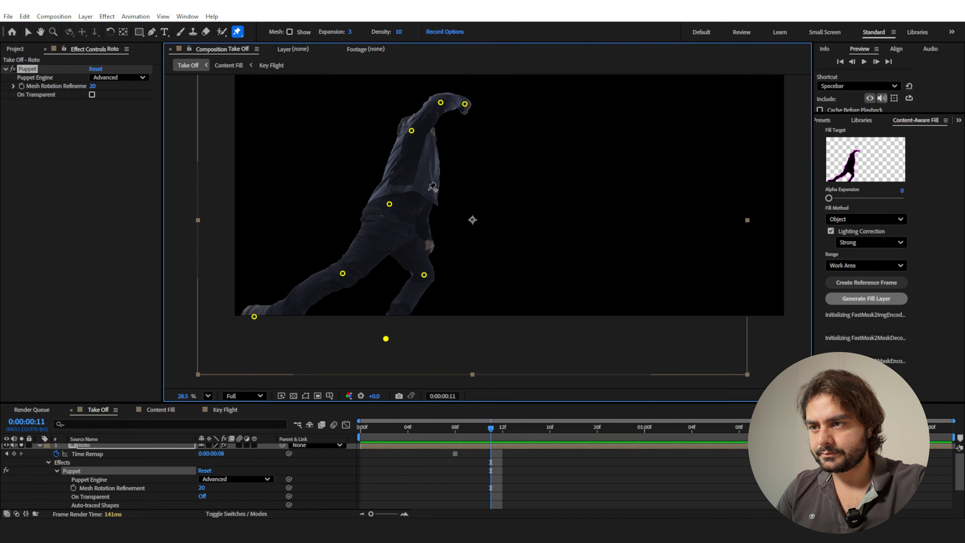
{"action": "left_click", "coordinate": [431, 170]}
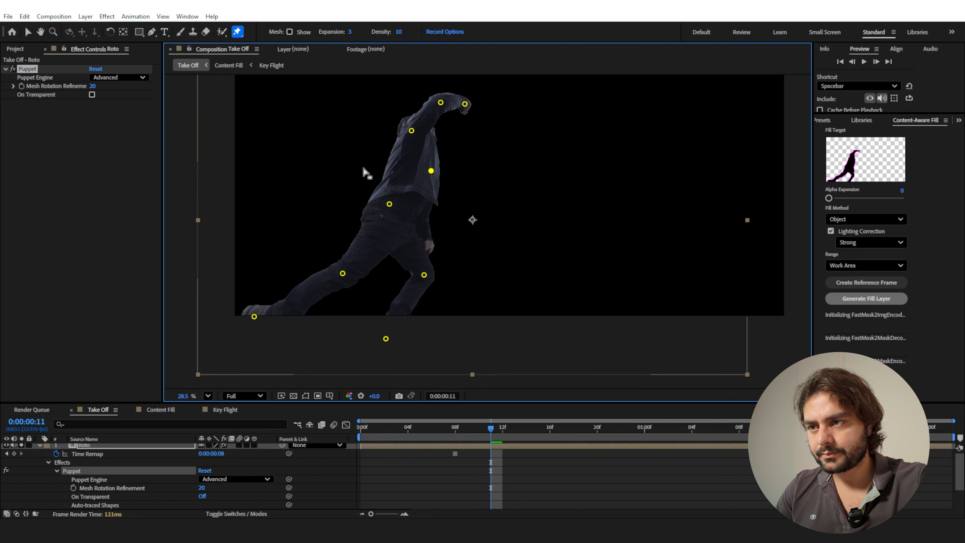
Show the puppet mesh with Expansion 31 and Density 12, and take the Roto layer out of solo.
{"action": "left_click", "coordinate": [289, 32]}
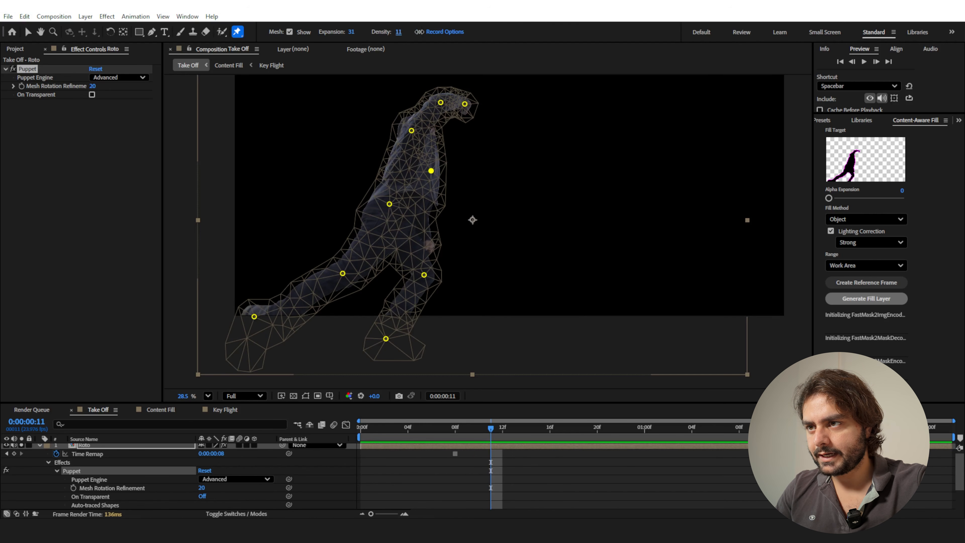
{"action": "left_click_drag", "start_coordinate": [607, 45], "coordinate": [607, 45]}
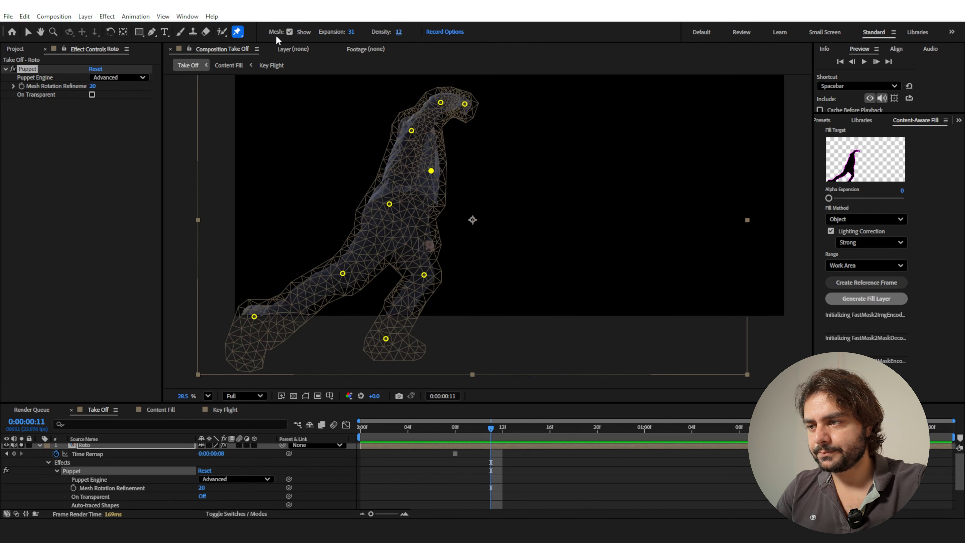
{"action": "scroll", "coordinate": [111, 461], "scroll_direction": "up", "scroll_amount": 1}
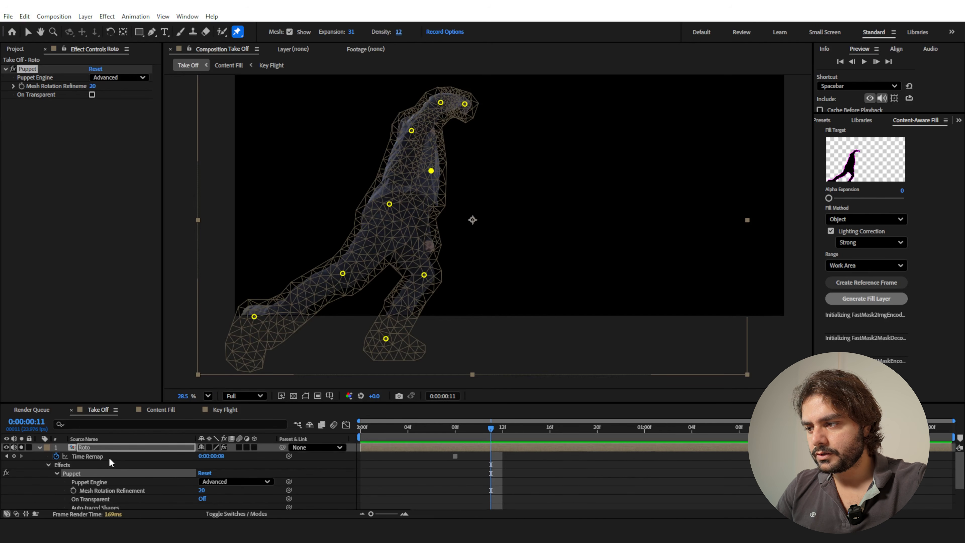
{"action": "left_click", "coordinate": [20, 448]}
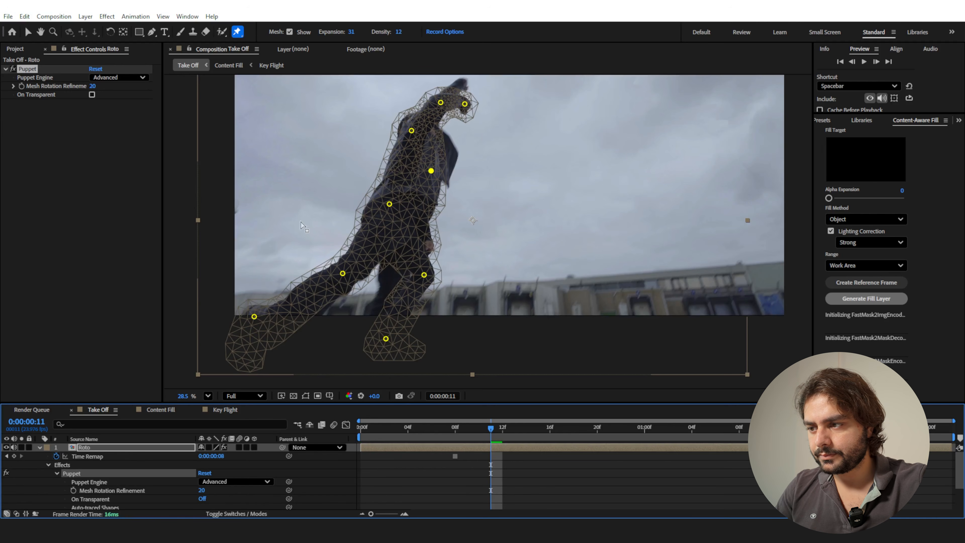
Pose the man for flight by raising his fist pin to straighten the arm and pulling the front leg's foot and knee pins back.
{"action": "left_click_drag", "start_coordinate": [465, 103], "coordinate": [459, 79]}
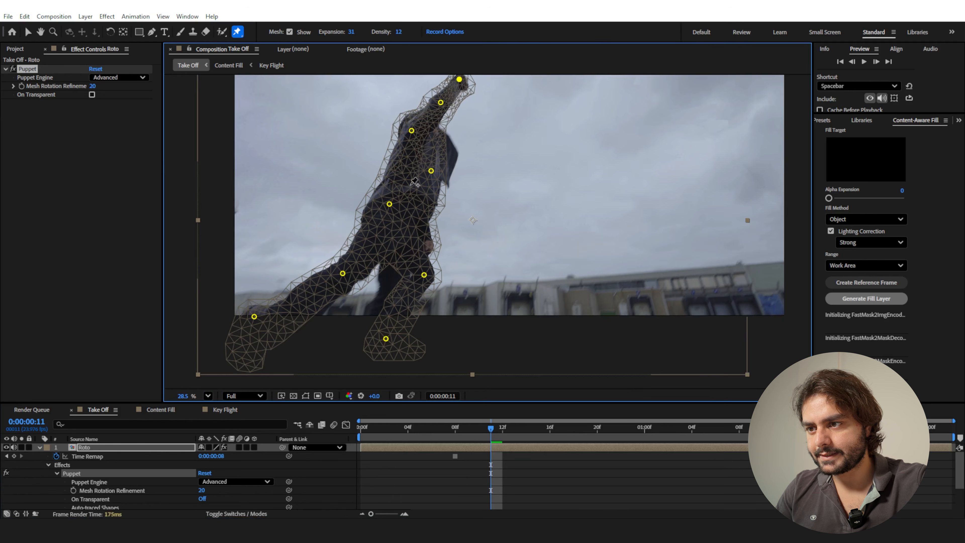
{"action": "scroll", "coordinate": [398, 255], "scroll_direction": "down", "scroll_amount": 3}
{"action": "left_click_drag", "start_coordinate": [399, 253], "coordinate": [315, 265]}
{"action": "left_click_drag", "start_coordinate": [439, 188], "coordinate": [372, 213]}
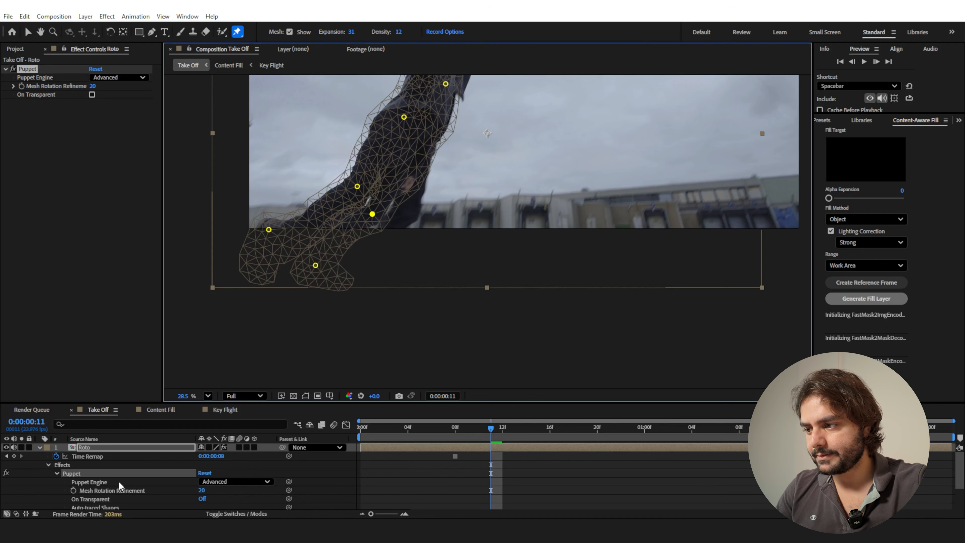
Move to frame 0:00:00:12 and reveal the Roto layer's puppet pin keyframes in an enlarged timeline.
{"action": "left_click", "coordinate": [40, 447]}
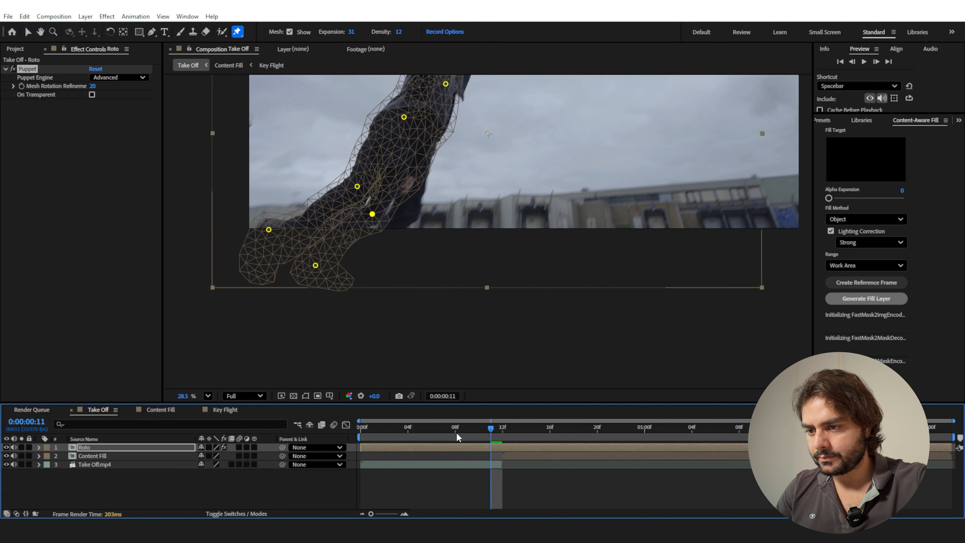
{"action": "left_click", "coordinate": [505, 432]}
{"action": "scroll", "coordinate": [506, 281], "scroll_direction": "up", "scroll_amount": 3}
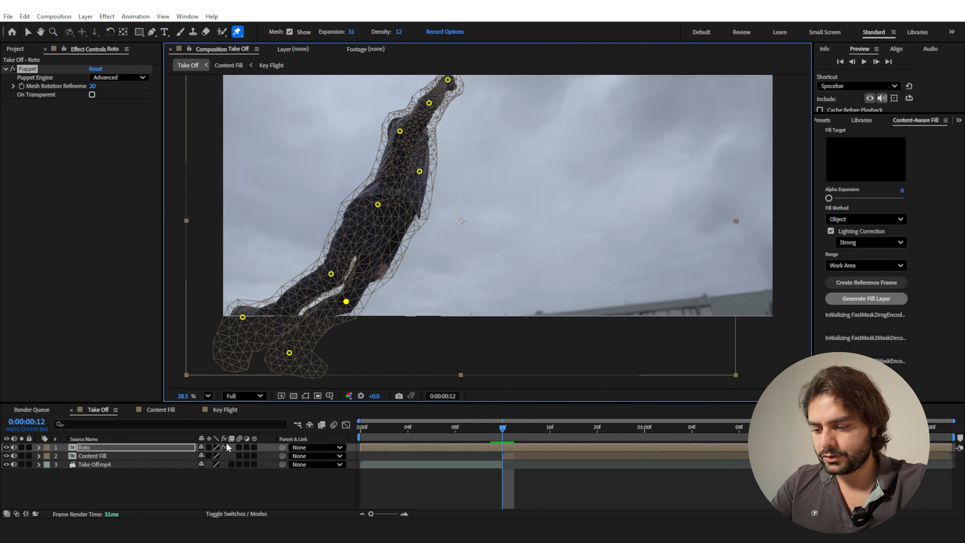
{"action": "key", "text": "u"}
{"action": "scroll", "coordinate": [532, 477], "scroll_direction": "down", "scroll_amount": 5}
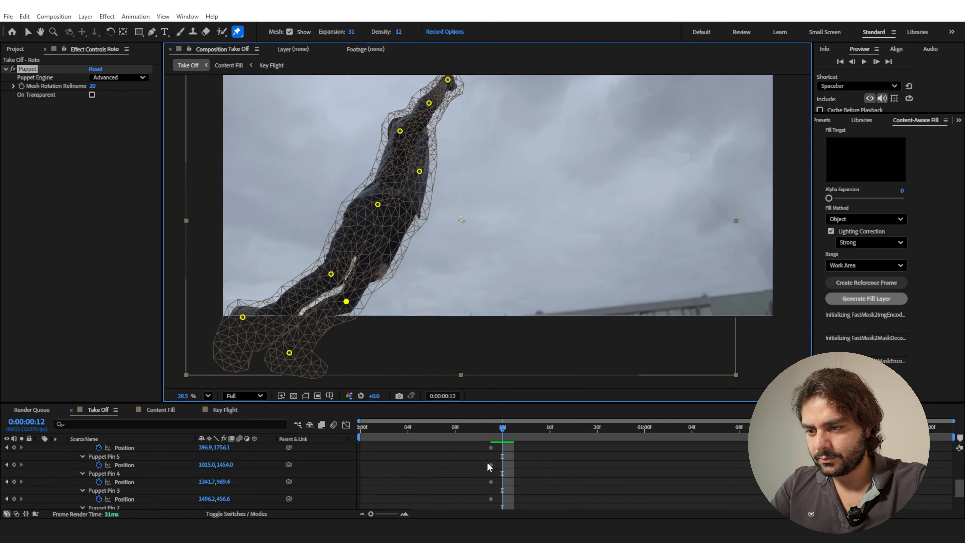
{"action": "left_click_drag", "start_coordinate": [514, 402], "coordinate": [515, 295]}
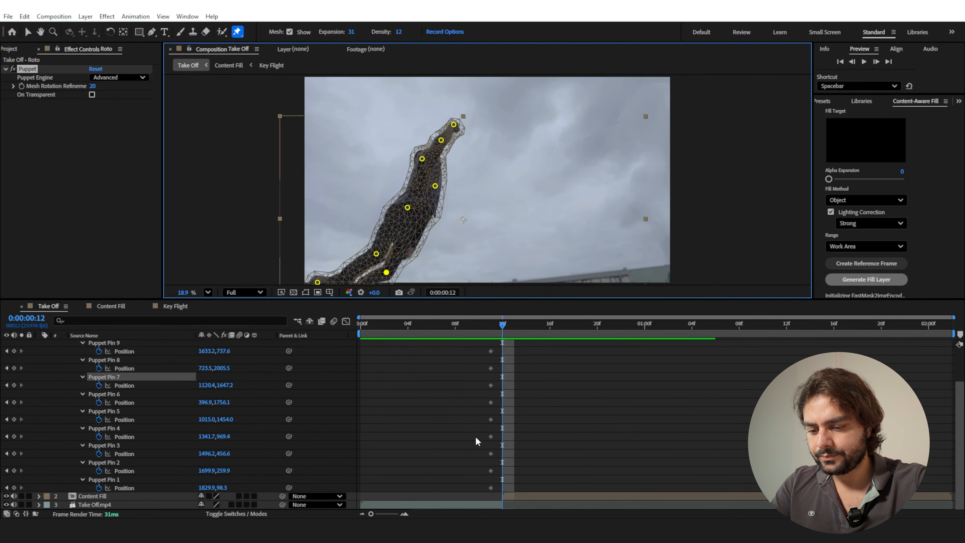
{"action": "scroll", "coordinate": [475, 437], "scroll_direction": "up", "scroll_amount": 5}
Start Position and Scale keyframing on the Roto layer at frame 0:00:00:12.
{"action": "key", "text": "p"}
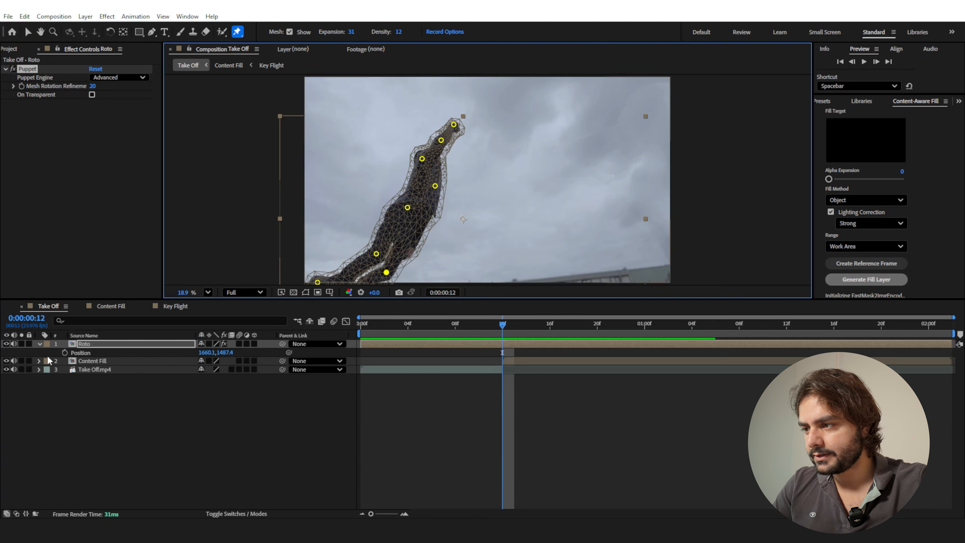
{"action": "left_click", "coordinate": [65, 352]}
{"action": "key", "text": "s"}
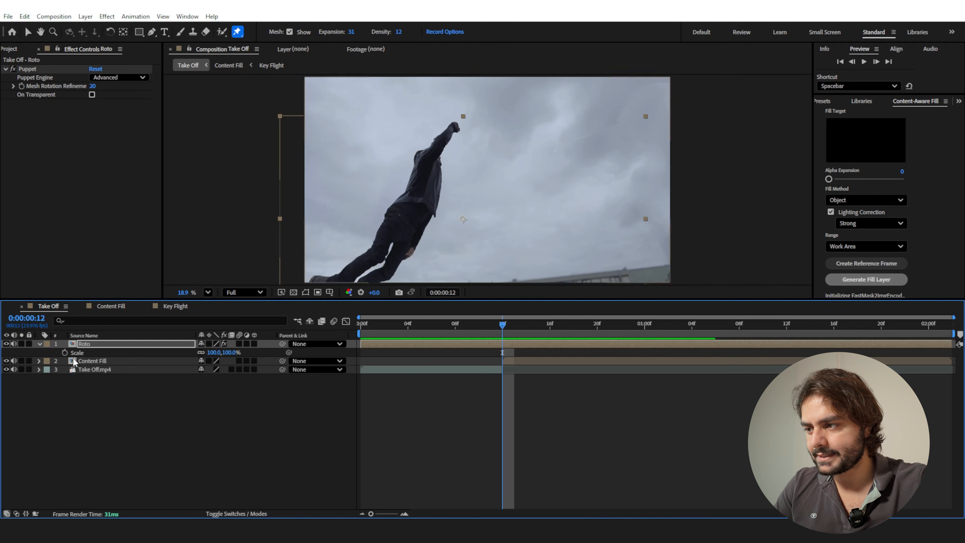
{"action": "left_click", "coordinate": [65, 352]}
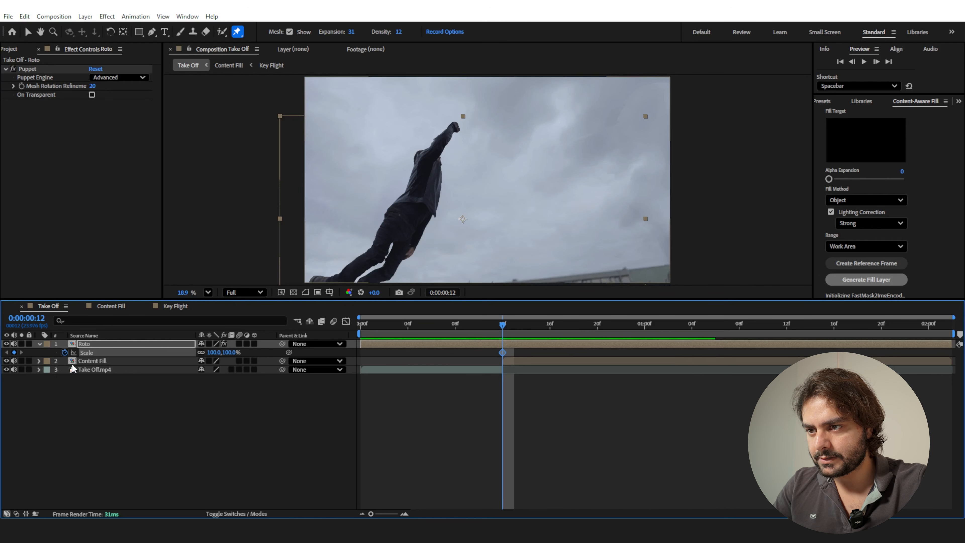
Move the Roto layer's anchor point onto the man's waist and start Rotation keyframing at frame 0:00:00:12.
{"action": "left_click", "coordinate": [122, 32]}
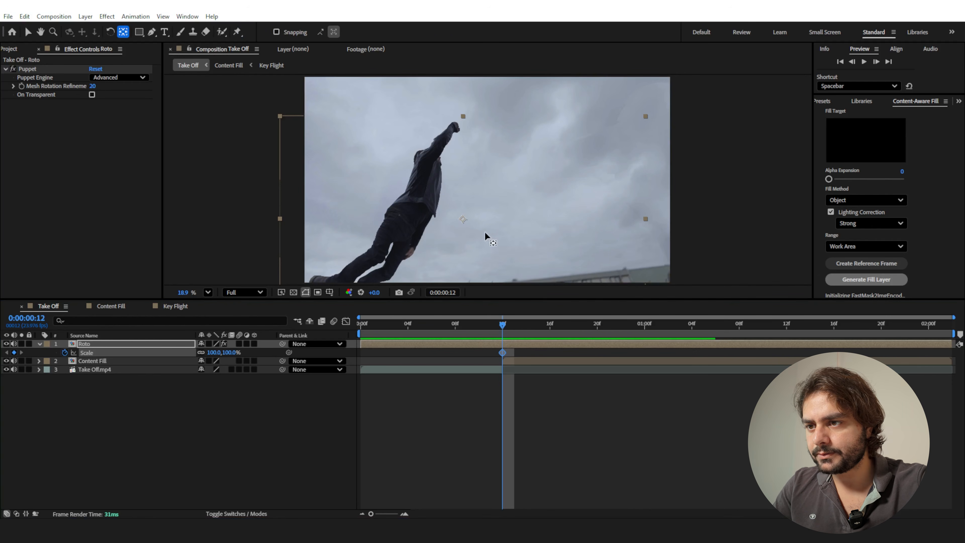
{"action": "left_click_drag", "start_coordinate": [462, 219], "coordinate": [413, 220]}
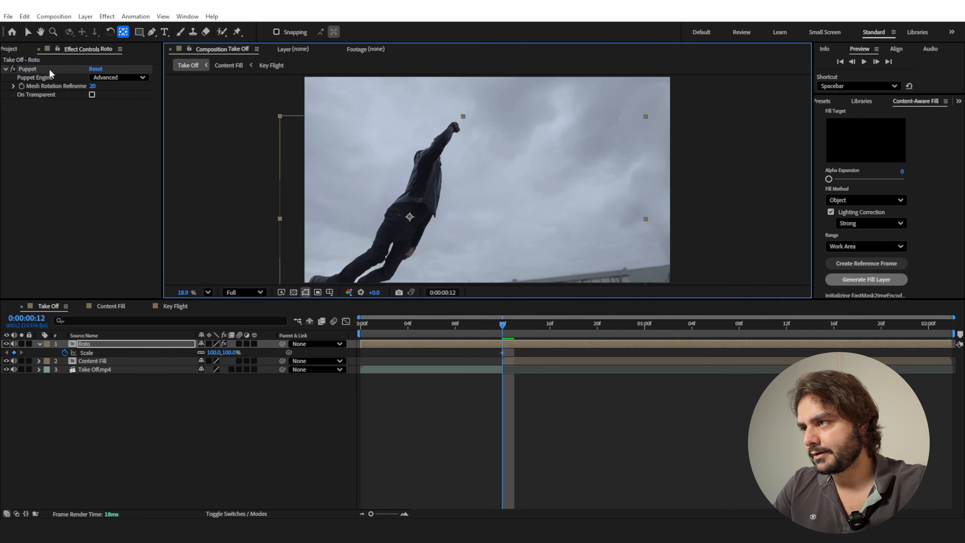
{"action": "left_click", "coordinate": [28, 32]}
{"action": "key", "text": "r"}
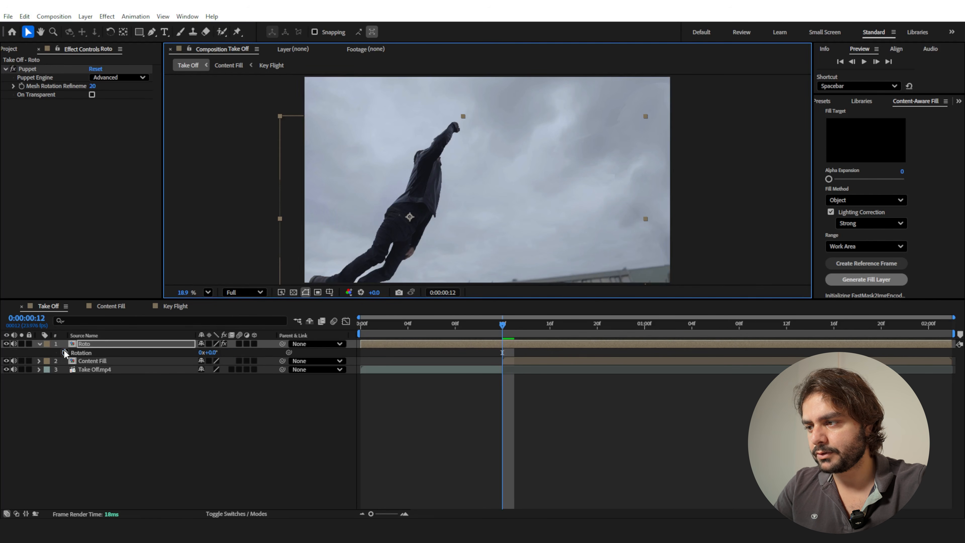
{"action": "left_click", "coordinate": [64, 353]}
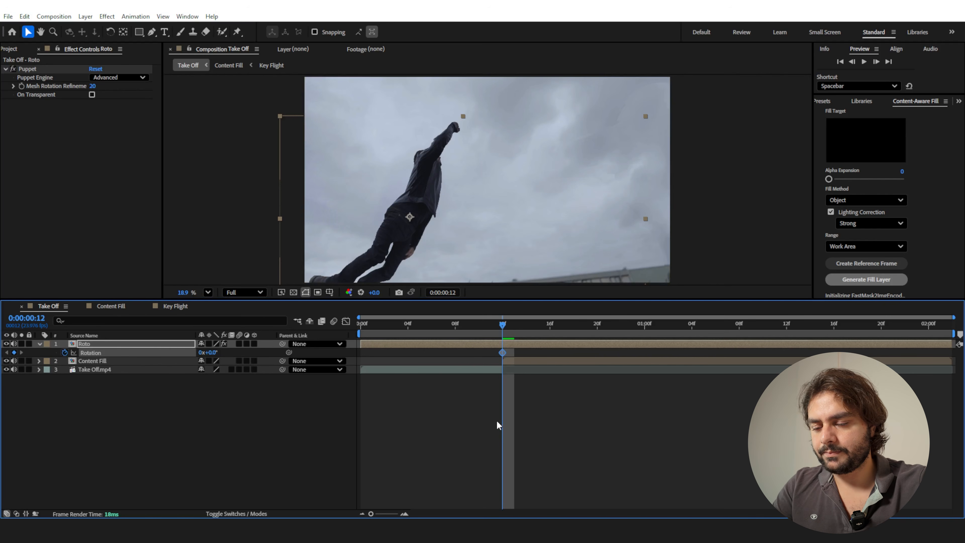
At frame 0:00:01:01, move the man up and to the right into the sky and scale the Roto layer to 7%.
{"action": "key", "text": "u"}
{"action": "left_click_drag", "start_coordinate": [503, 330], "coordinate": [663, 351]}
{"action": "left_click_drag", "start_coordinate": [408, 244], "coordinate": [493, 208]}
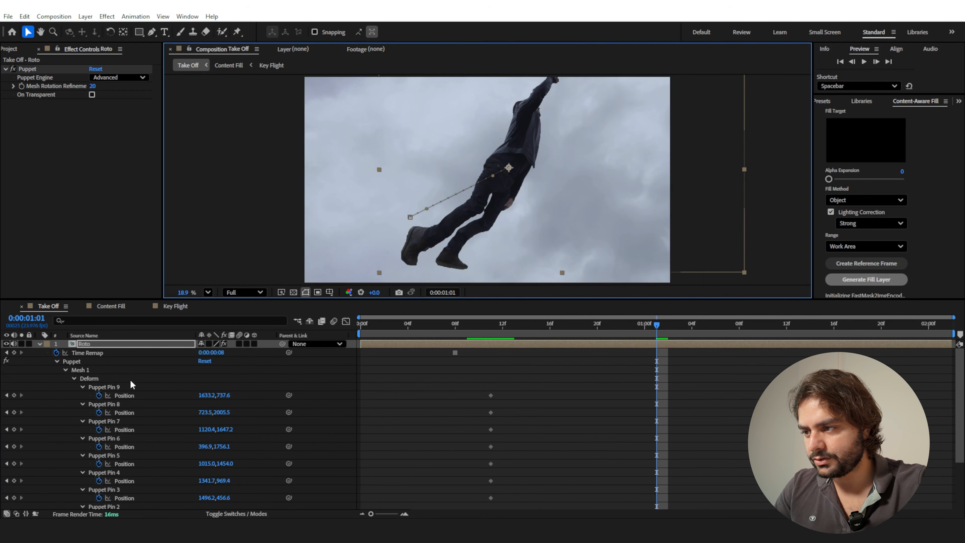
{"action": "scroll", "coordinate": [149, 388], "scroll_direction": "down", "scroll_amount": 4}
{"action": "left_click_drag", "start_coordinate": [236, 479], "coordinate": [176, 479]}
{"action": "scroll", "coordinate": [550, 175], "scroll_direction": "up", "scroll_amount": 2}
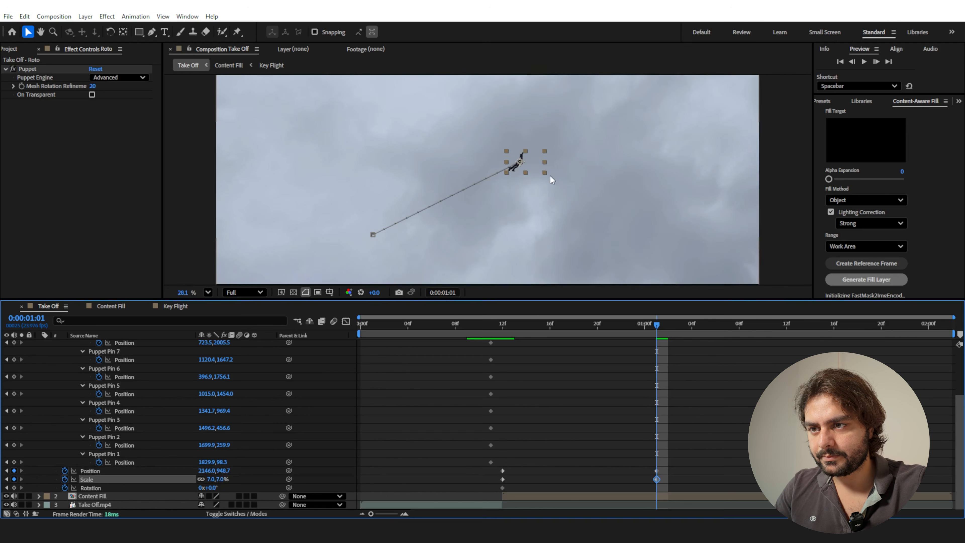
Try different flight directions for the tiny man at frame 0:00:01:01 and settle him on a steep diagonal high in the sky.
{"action": "left_click_drag", "start_coordinate": [532, 163], "coordinate": [488, 128]}
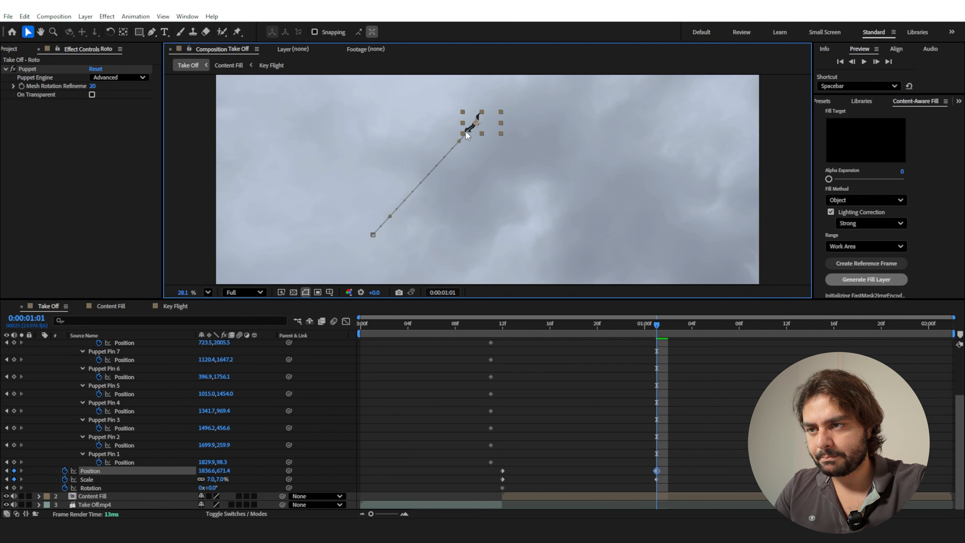
{"action": "left_click_drag", "start_coordinate": [489, 114], "coordinate": [617, 168]}
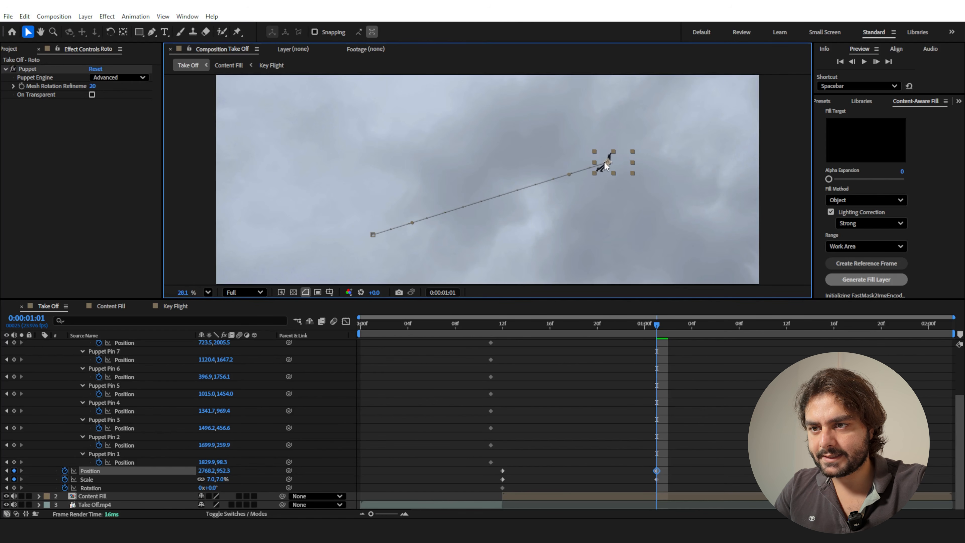
{"action": "left_click_drag", "start_coordinate": [607, 169], "coordinate": [510, 111]}
At frame 0:00:01:09, move the man to 2412.6, 394.1 for a curved flight path and rotate him to 37.3°.
{"action": "left_click_drag", "start_coordinate": [649, 328], "coordinate": [751, 363]}
{"action": "left_click_drag", "start_coordinate": [512, 105], "coordinate": [553, 104]}
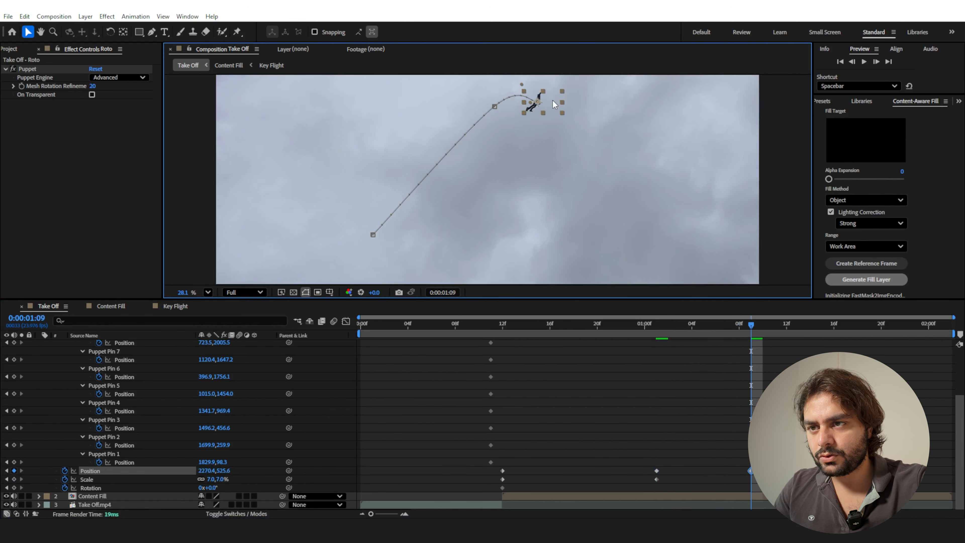
{"action": "left_click", "coordinate": [110, 31]}
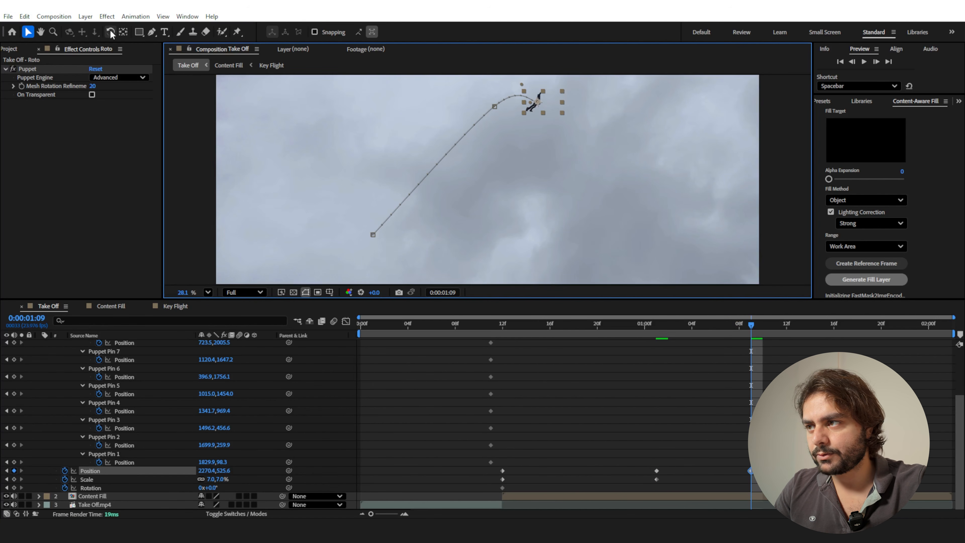
{"action": "mouse_move", "coordinate": [558, 102]}
{"action": "left_mouse_down"}
{"action": "mouse_move", "coordinate": [546, 124]}
{"action": "mouse_move", "coordinate": [573, 93]}
{"action": "left_mouse_up"}
{"action": "key", "text": "v"}
{"action": "key", "text": "w"}
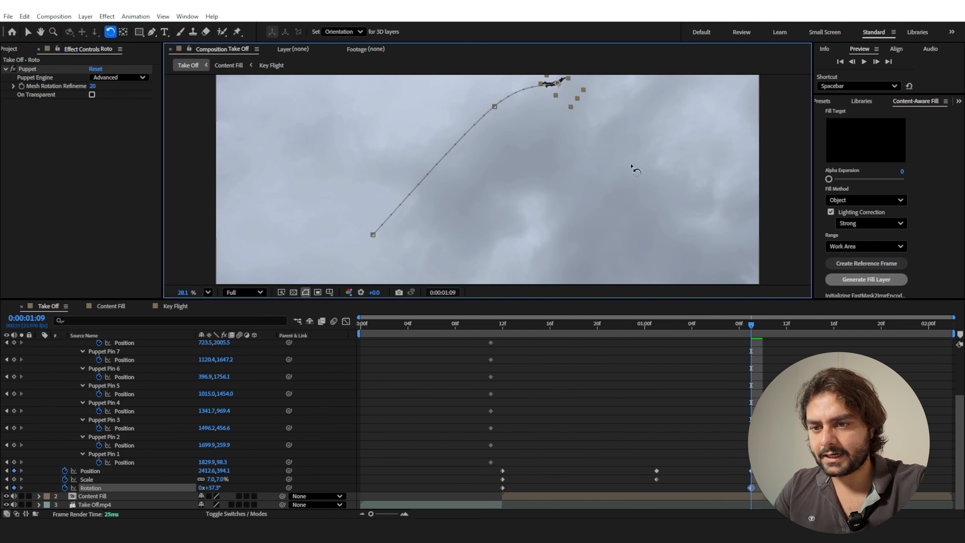
At frame 0:00:01:23, move the man out of view past the right edge of the sky to finish the flight path.
{"action": "key", "text": "v"}
{"action": "left_click_drag", "start_coordinate": [755, 328], "coordinate": [917, 327]}
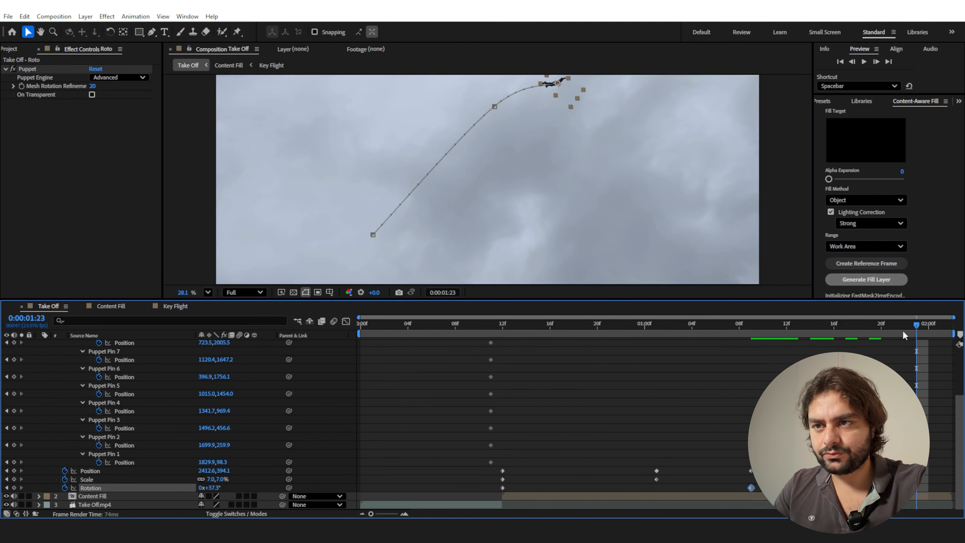
{"action": "left_click_drag", "start_coordinate": [565, 90], "coordinate": [649, 130]}
At frame 0:00:01:09, rotate the man to 48.3° so his body follows the flight path.
{"action": "left_click_drag", "start_coordinate": [867, 328], "coordinate": [751, 332]}
{"action": "key", "text": "w"}
{"action": "left_click_drag", "start_coordinate": [426, 129], "coordinate": [429, 136]}
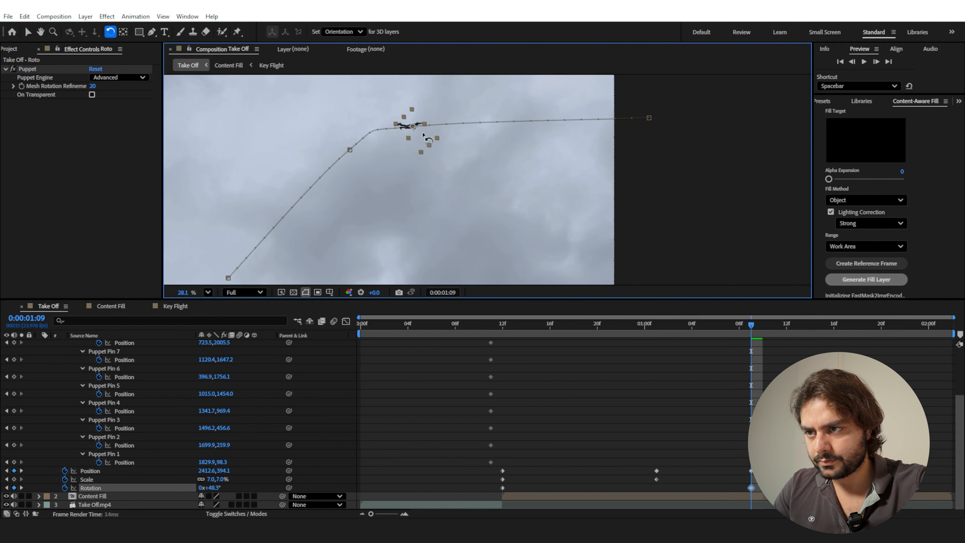
Smooth the Roto motion path by moving its third point up and right, raising the off-screen end point and bending the curve out of the take-off point.
{"action": "key", "text": "v"}
{"action": "left_click", "coordinate": [719, 330]}
{"action": "left_click_drag", "start_coordinate": [719, 329], "coordinate": [656, 341]}
{"action": "left_click", "coordinate": [413, 127]}
{"action": "left_click_drag", "start_coordinate": [381, 127], "coordinate": [450, 110]}
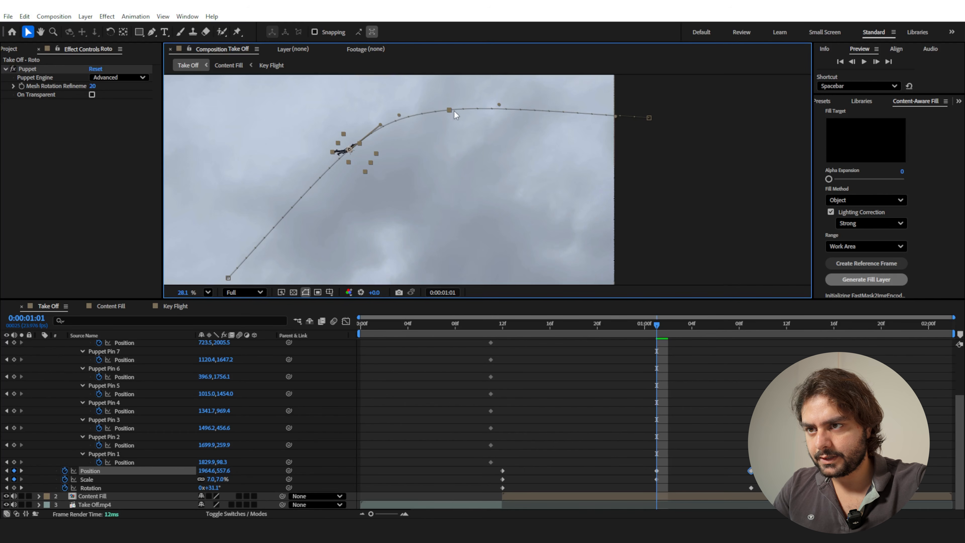
{"action": "left_click_drag", "start_coordinate": [652, 122], "coordinate": [657, 102]}
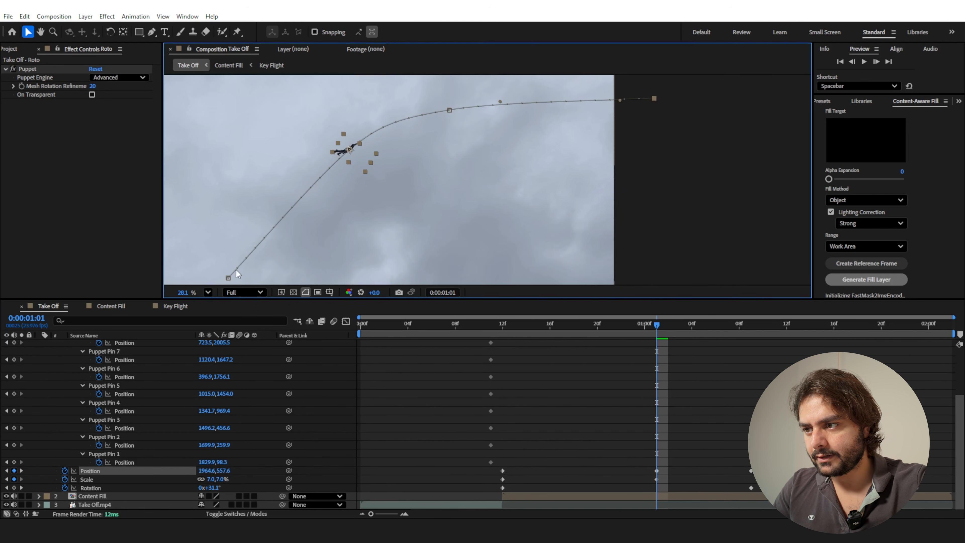
{"action": "left_click_drag", "start_coordinate": [248, 256], "coordinate": [315, 169]}
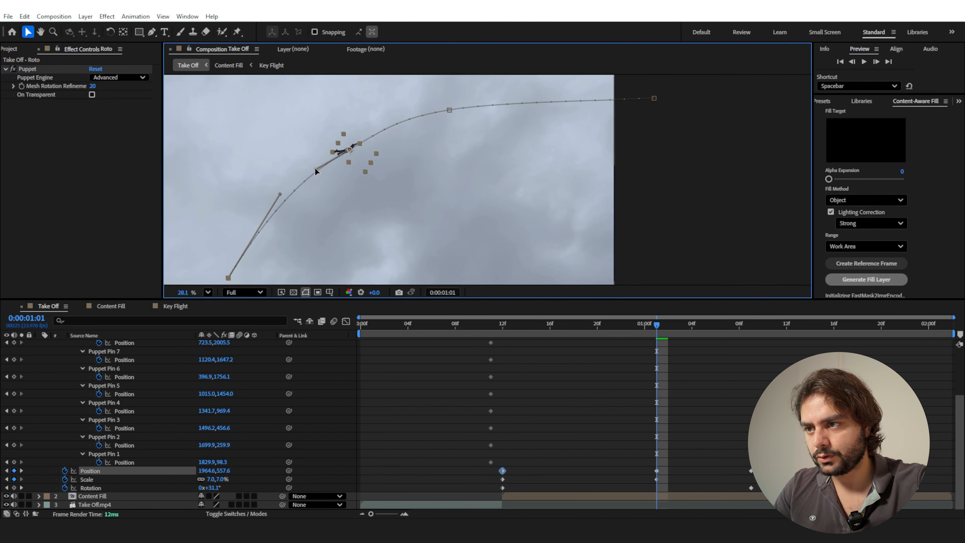
Trim the start of the Roto layer to frame 0:00:00:12, where the Content Fill layer begins.
{"action": "left_click_drag", "start_coordinate": [654, 335], "coordinate": [337, 338]}
{"action": "left_click", "coordinate": [502, 324]}
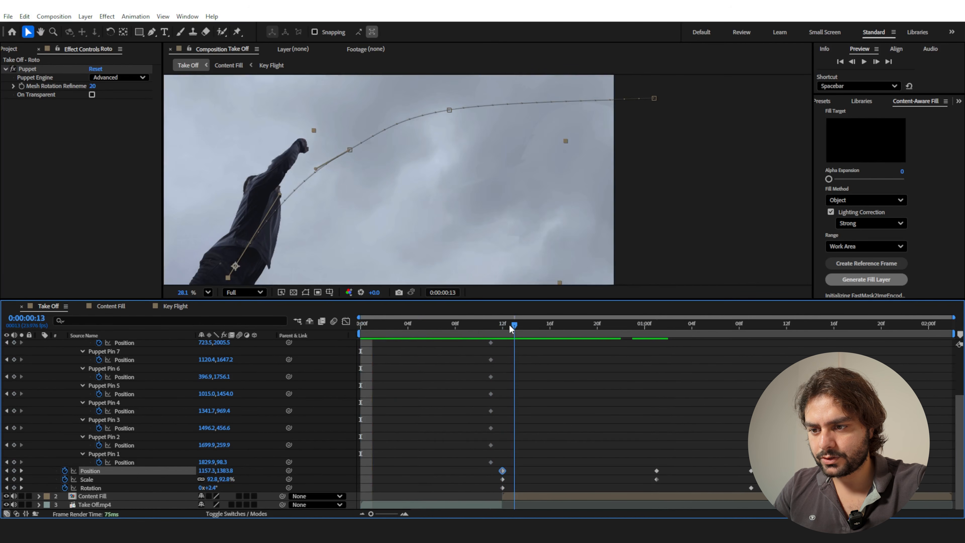
{"action": "scroll", "coordinate": [512, 357], "scroll_direction": "up", "scroll_amount": 3}
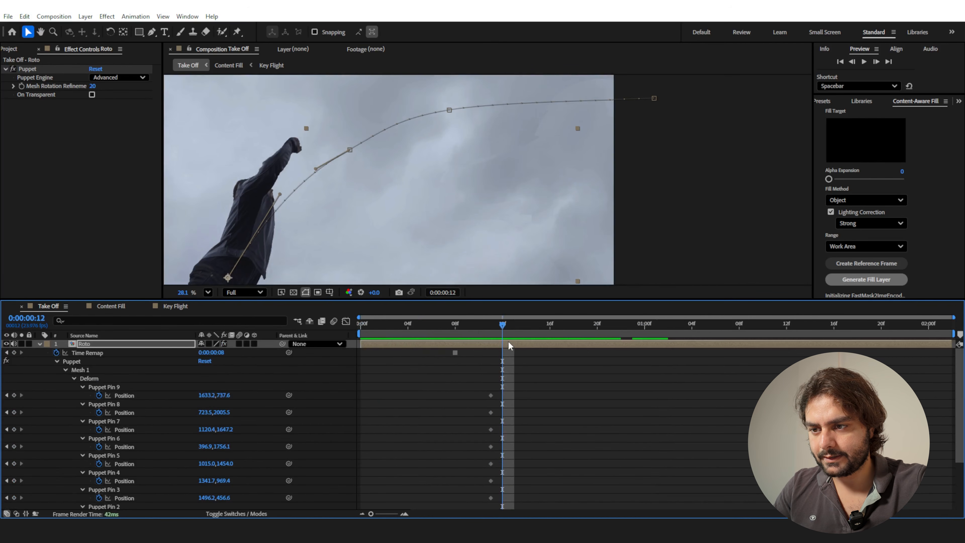
{"action": "left_click_drag", "start_coordinate": [360, 343], "coordinate": [507, 337]}
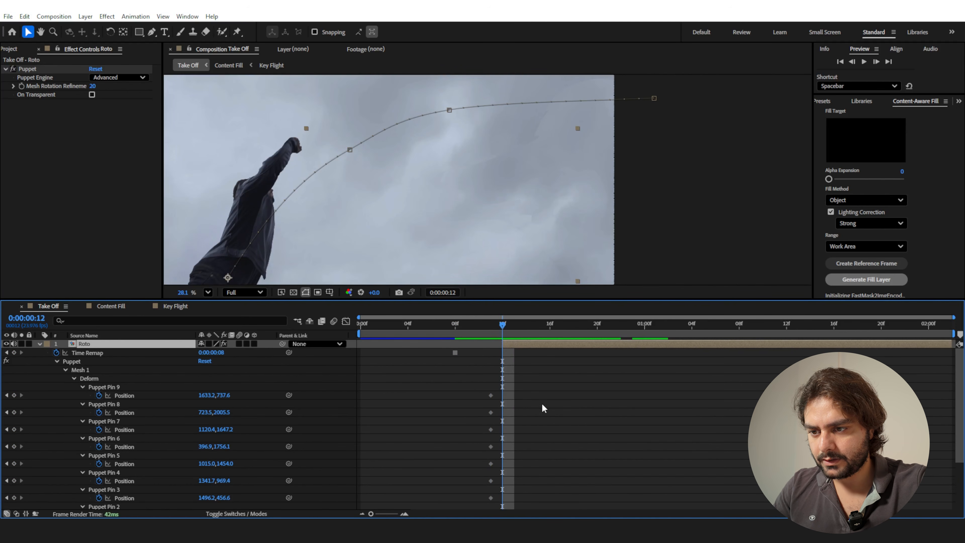
Shift the first Position, Scale and Rotation keyframes one frame earlier to 0:00:00:11 and preview the take-off.
{"action": "scroll", "coordinate": [544, 409], "scroll_direction": "down", "scroll_amount": 3}
{"action": "left_click_drag", "start_coordinate": [521, 468], "coordinate": [505, 488]}
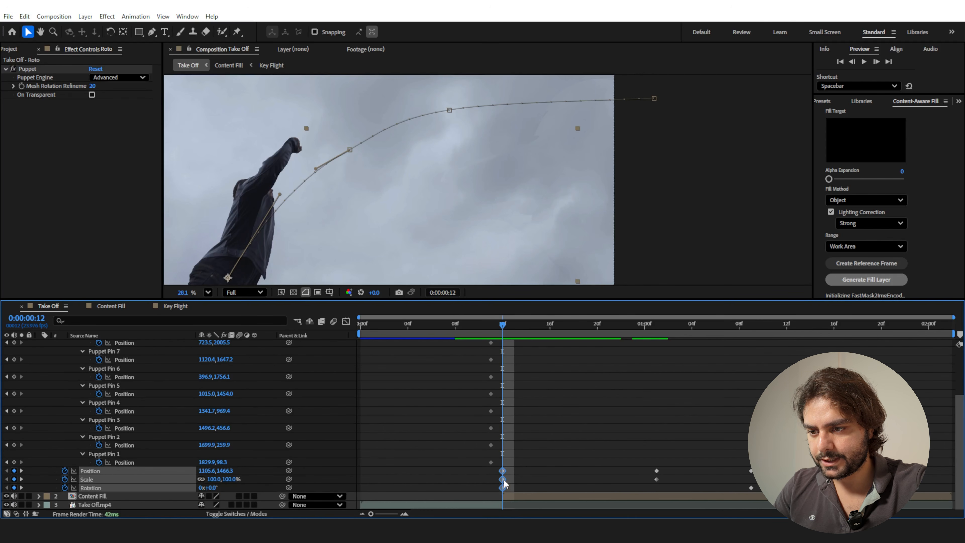
{"action": "left_click_drag", "start_coordinate": [504, 483], "coordinate": [490, 481]}
{"action": "left_click_drag", "start_coordinate": [493, 325], "coordinate": [531, 333]}
{"action": "key", "text": "space"}
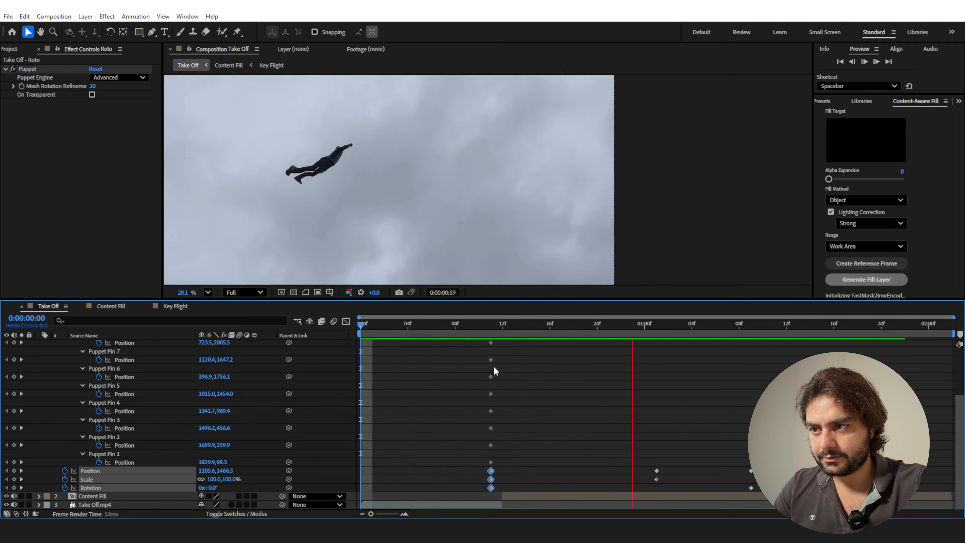
At frame 0:00:01:01, rotate the man to 2.4° on the climbing part of the path.
{"action": "left_click", "coordinate": [537, 324]}
{"action": "left_click_drag", "start_coordinate": [538, 326], "coordinate": [626, 344]}
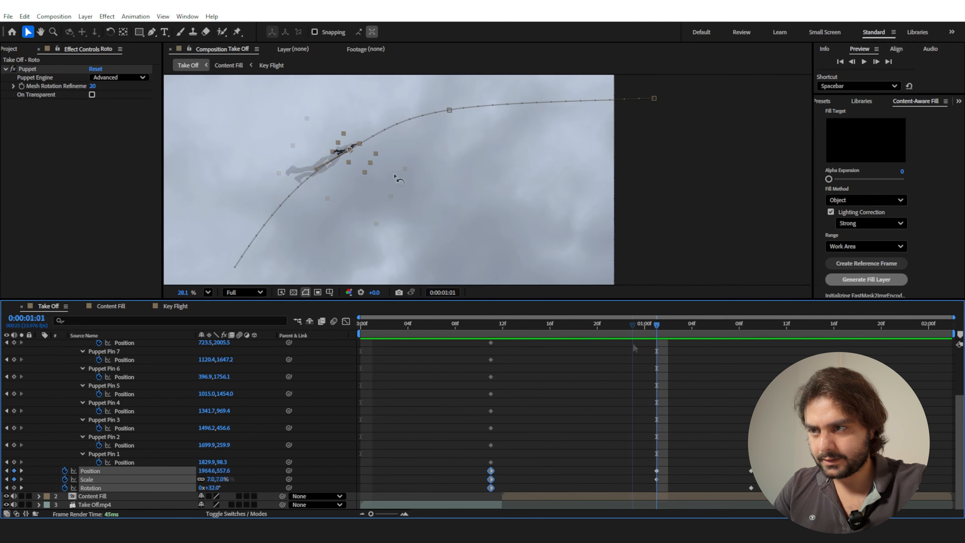
{"action": "key", "text": "w"}
{"action": "left_click_drag", "start_coordinate": [366, 160], "coordinate": [370, 151]}
{"action": "key", "text": "v"}
Delete the Roto layer's transform keyframes at frame 0:00:01:09.
{"action": "left_click_drag", "start_coordinate": [663, 337], "coordinate": [688, 339]}
{"action": "left_click_drag", "start_coordinate": [734, 431], "coordinate": [768, 514]}
{"action": "key", "text": "Delete"}
Retime the middle Position, Scale and Rotation keyframes to 0:00:01:04, smooth their interpolation and preview the flight.
{"action": "mouse_move", "coordinate": [678, 325]}
{"action": "left_mouse_down"}
{"action": "mouse_move", "coordinate": [423, 322]}
{"action": "mouse_move", "coordinate": [474, 339]}
{"action": "mouse_move", "coordinate": [602, 338]}
{"action": "mouse_move", "coordinate": [650, 326]}
{"action": "mouse_move", "coordinate": [665, 338]}
{"action": "left_mouse_up"}
{"action": "left_click_drag", "start_coordinate": [709, 464], "coordinate": [699, 492]}
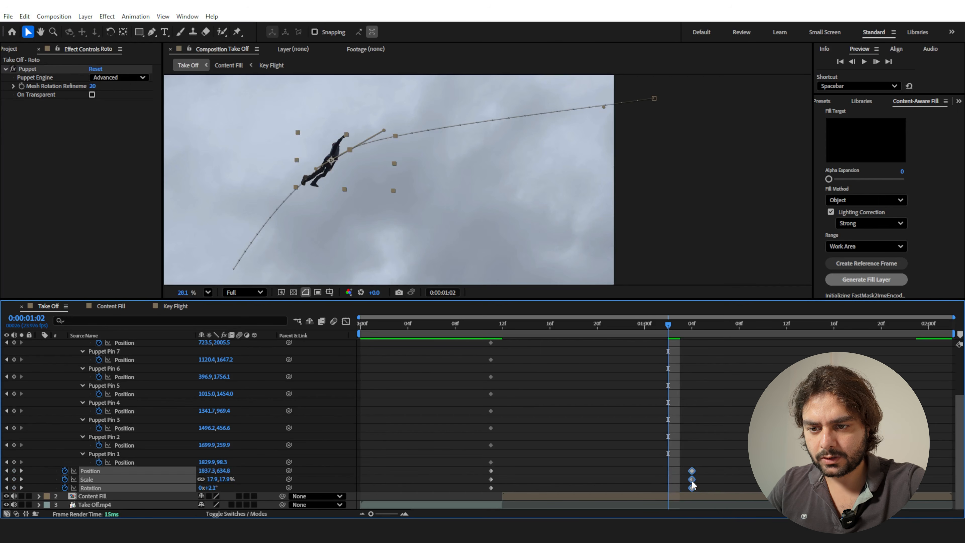
{"action": "left_click", "coordinate": [693, 482], "text": "ctrl"}
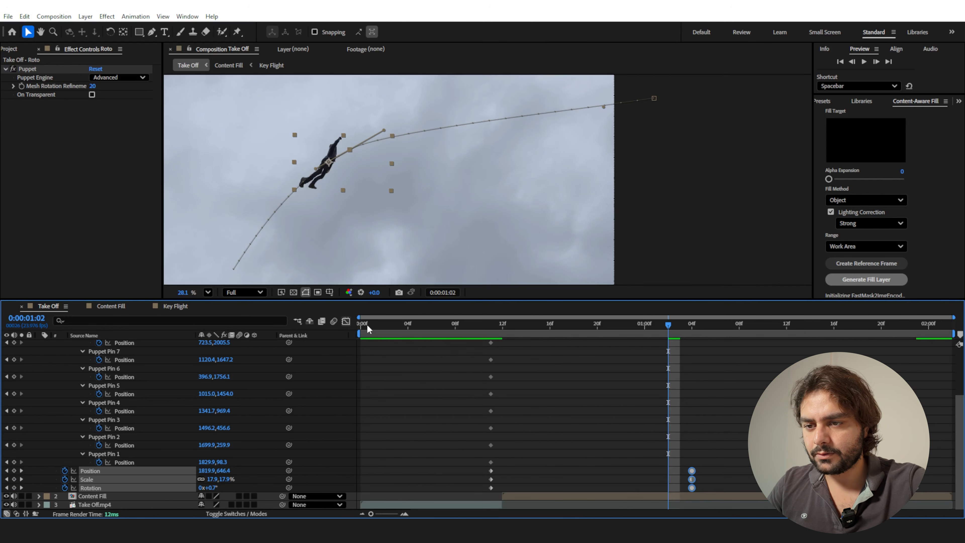
{"action": "left_click", "coordinate": [447, 326]}
{"action": "key", "text": "space"}
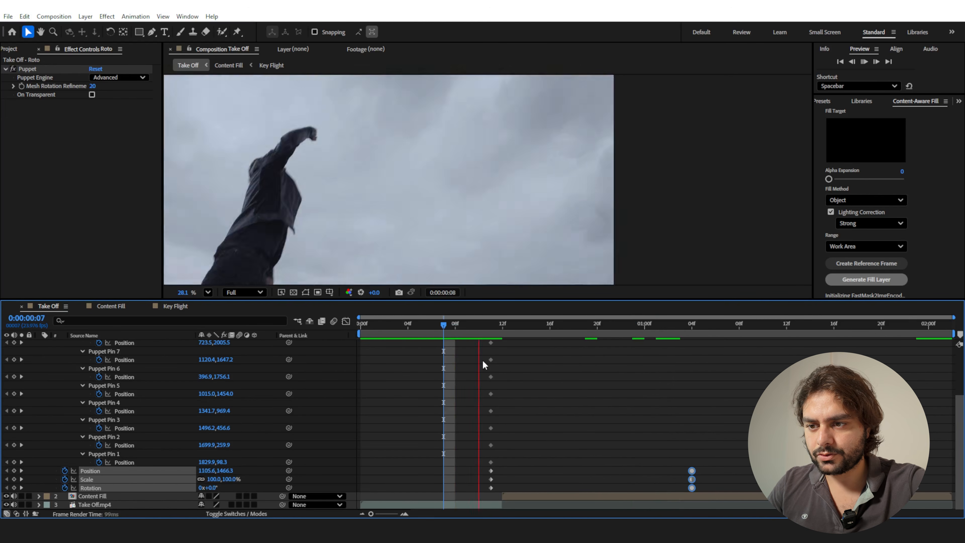
In the Graph Editor, lengthen both easing handles of the Position, Scale and Rotation keyframes at 0:00:01:04, and preview the motion.
{"action": "left_click", "coordinate": [693, 331]}
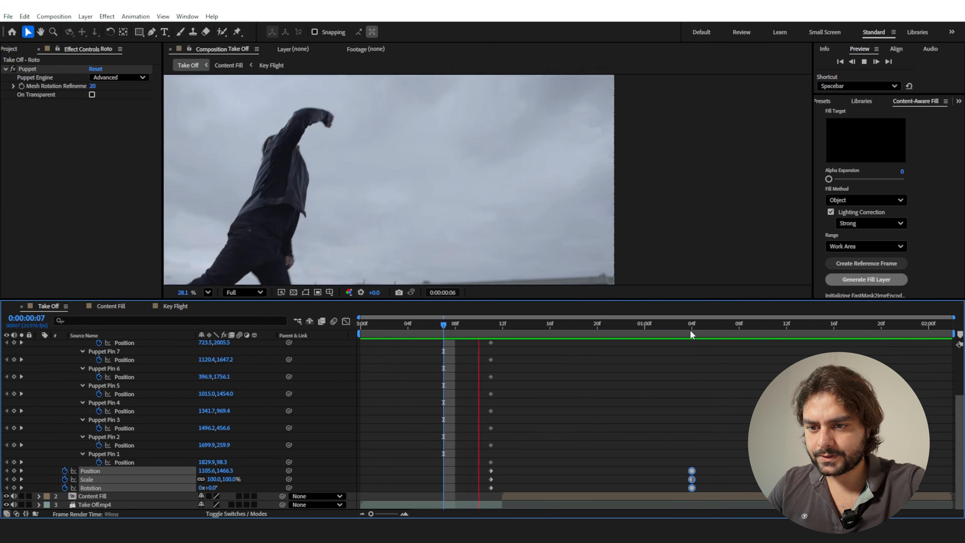
{"action": "left_click", "coordinate": [345, 321]}
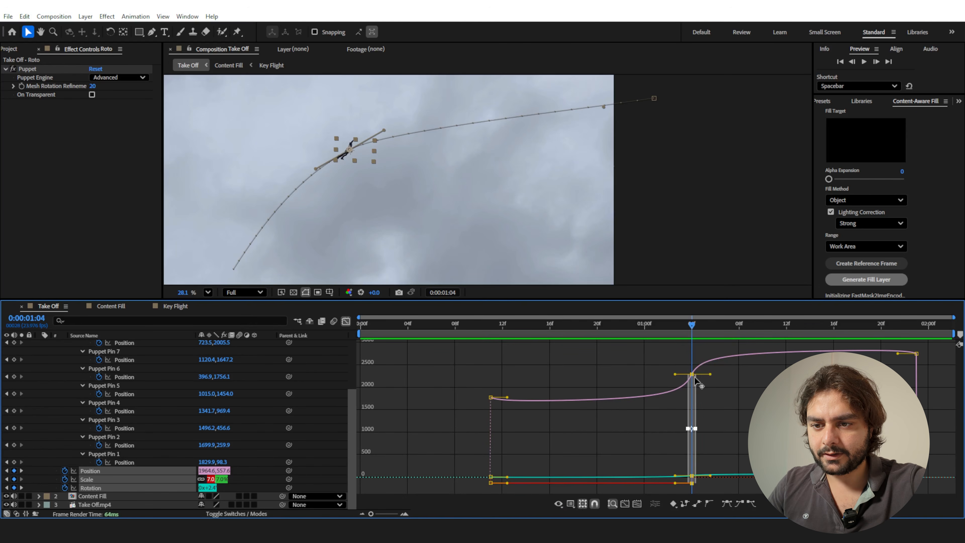
{"action": "left_click_drag", "start_coordinate": [702, 357], "coordinate": [675, 492]}
{"action": "left_click_drag", "start_coordinate": [675, 375], "coordinate": [648, 373]}
{"action": "left_click_drag", "start_coordinate": [710, 373], "coordinate": [732, 374]}
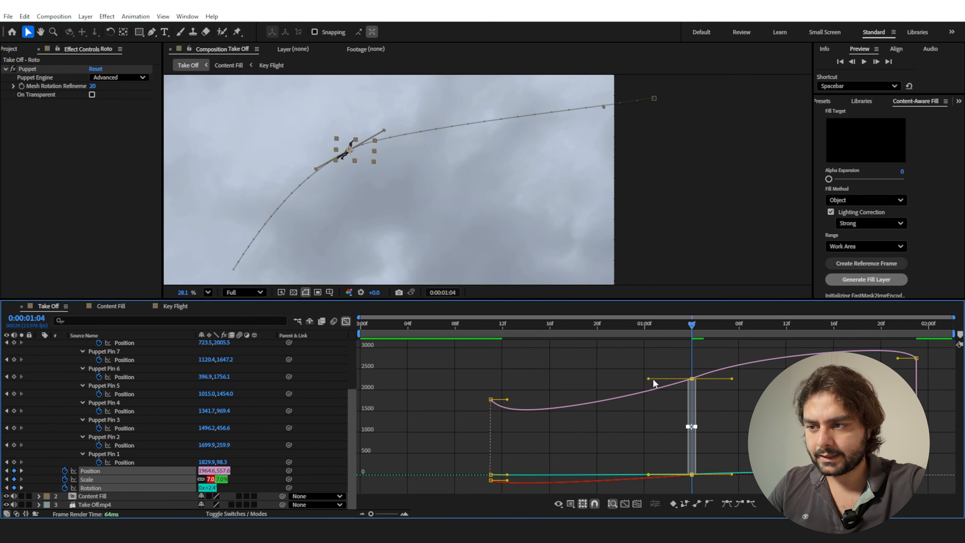
{"action": "left_click", "coordinate": [346, 321]}
{"action": "left_click", "coordinate": [503, 326]}
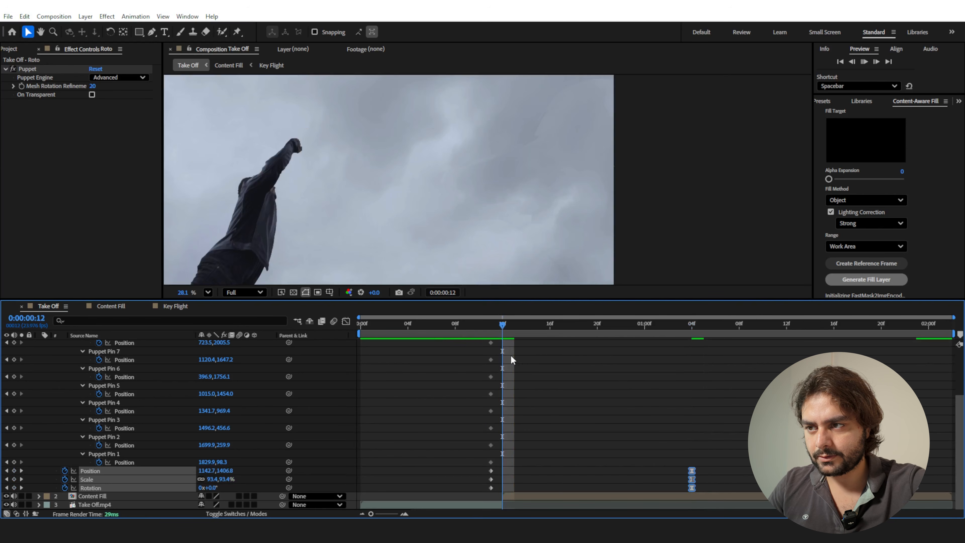
{"action": "key", "text": "space"}
{"action": "left_click_drag", "start_coordinate": [676, 334], "coordinate": [693, 367]}
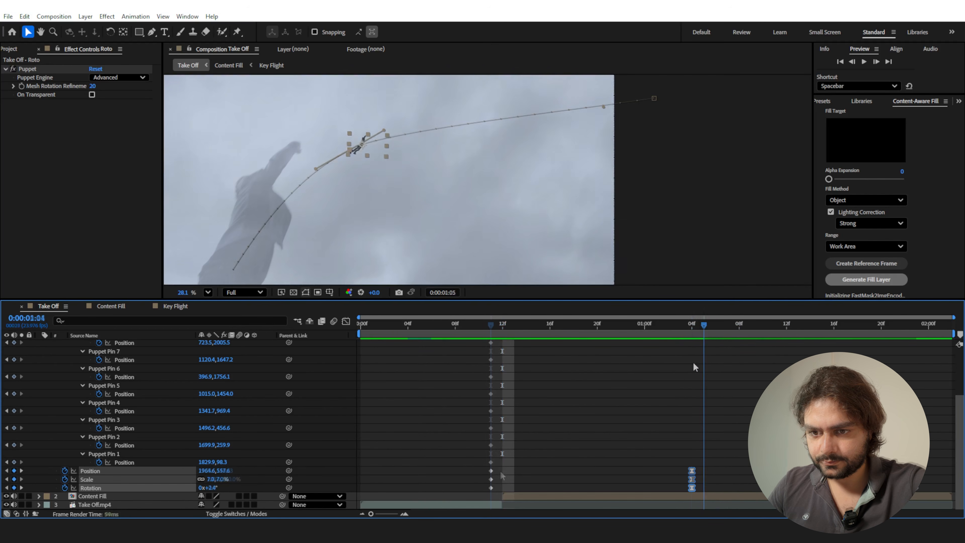
Apply Easy Ease to the Rotation keyframe at 0:00:00:11, lengthen its outgoing handle in the Graph Editor and preview the delayed turn.
{"action": "left_click_drag", "start_coordinate": [504, 470], "coordinate": [478, 490]}
{"action": "left_click", "coordinate": [524, 485]}
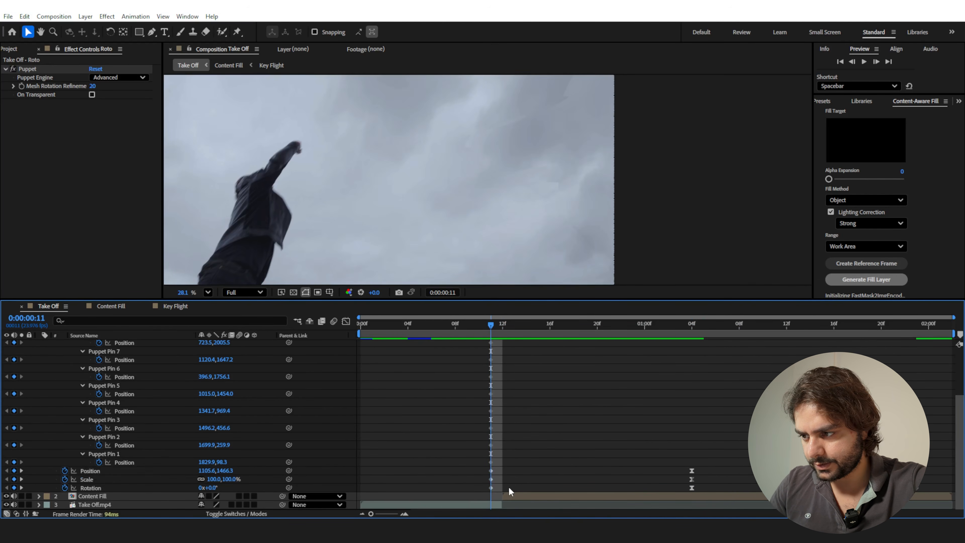
{"action": "left_click", "coordinate": [491, 488]}
{"action": "key", "text": "F9"}
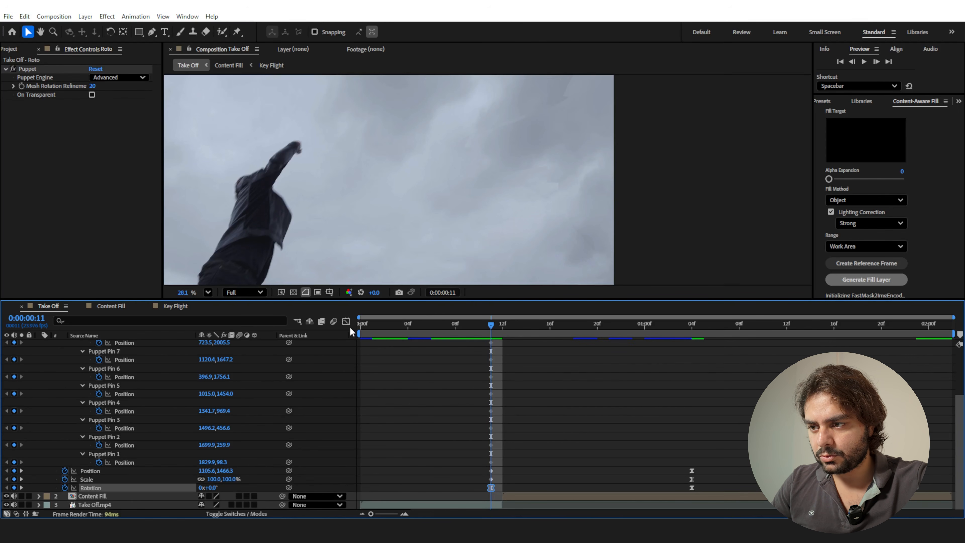
{"action": "left_click", "coordinate": [345, 320]}
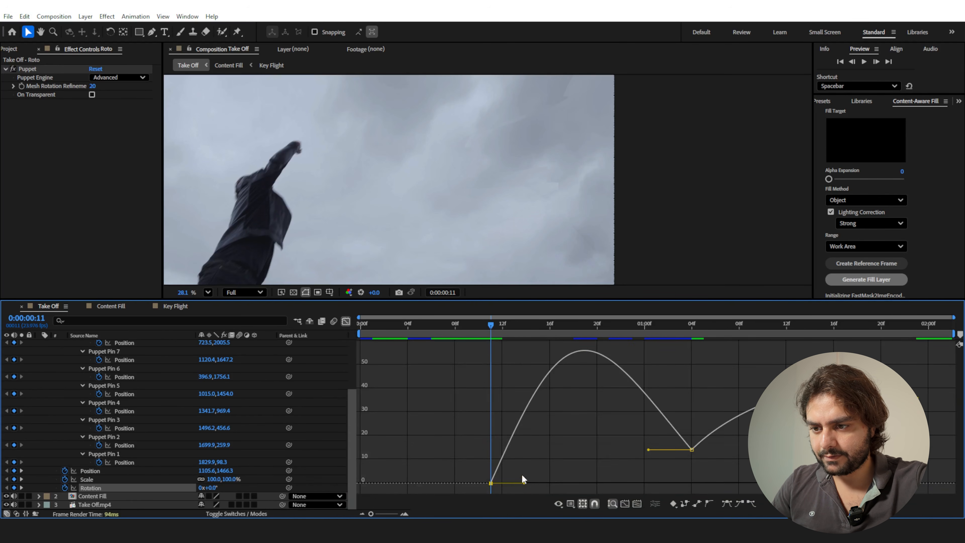
{"action": "left_click_drag", "start_coordinate": [524, 483], "coordinate": [571, 483]}
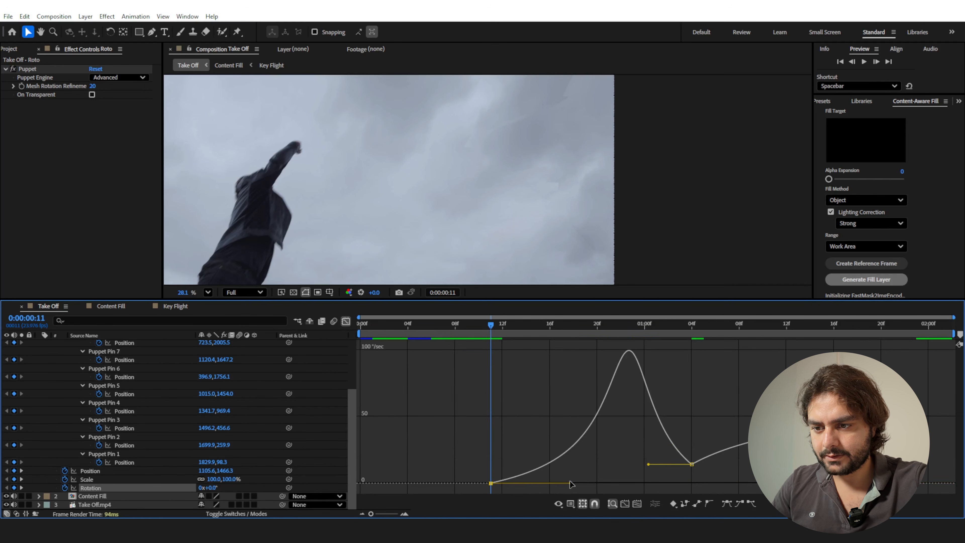
{"action": "left_click", "coordinate": [347, 321]}
{"action": "left_click", "coordinate": [504, 326]}
{"action": "left_click_drag", "start_coordinate": [504, 326], "coordinate": [669, 358]}
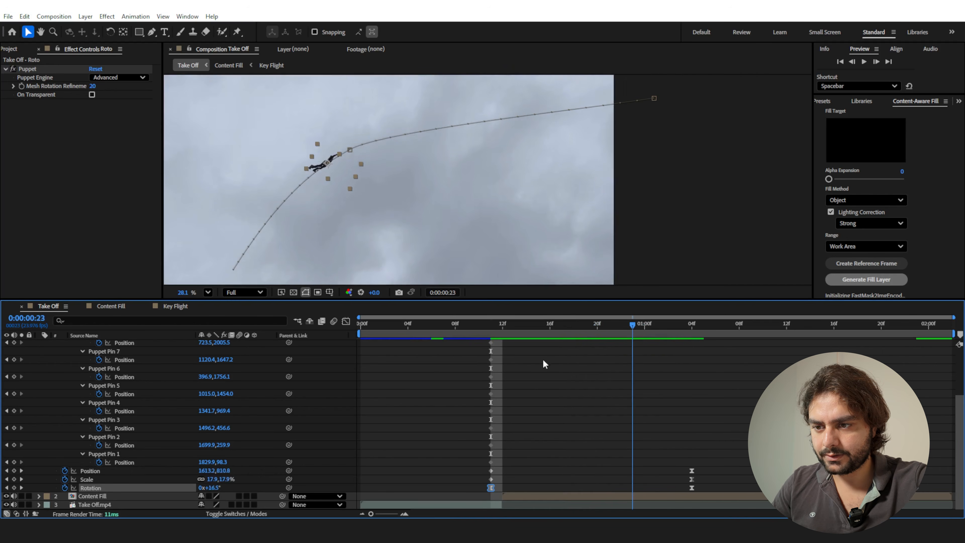
{"action": "key", "text": "j"}
{"action": "key", "text": "space"}
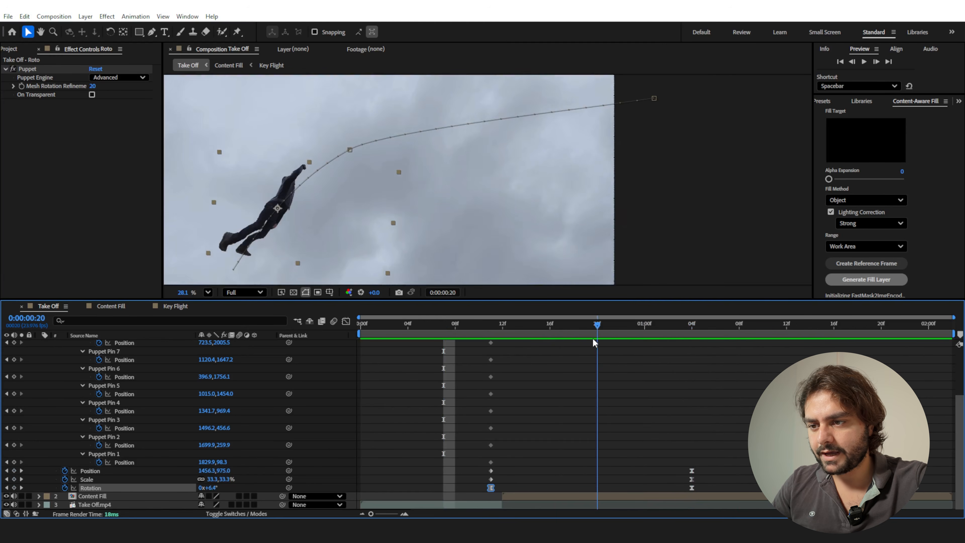
{"action": "key", "text": "space"}
Enable motion blur for the Roto layer and collapse its Puppet properties.
{"action": "scroll", "coordinate": [254, 394], "scroll_direction": "up", "scroll_amount": 4}
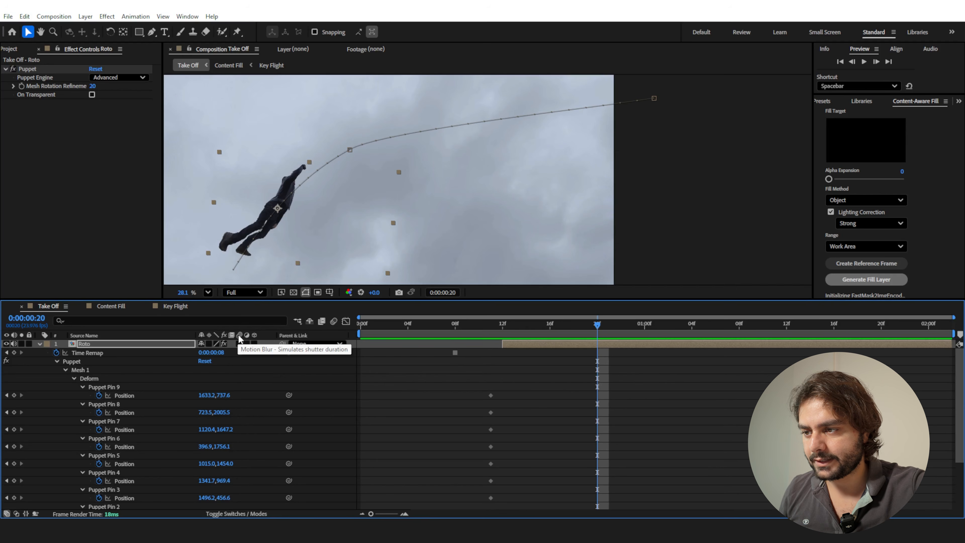
{"action": "left_click", "coordinate": [239, 344]}
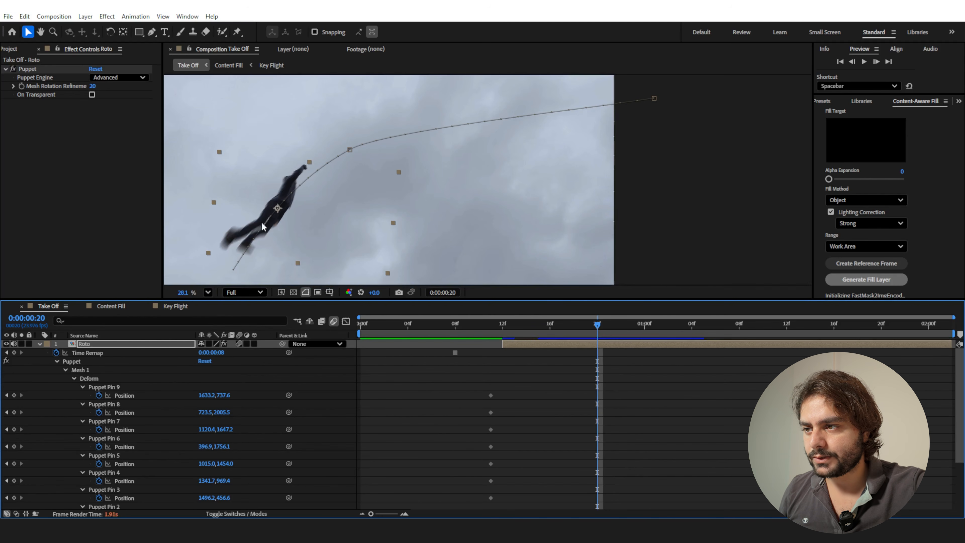
{"action": "left_click", "coordinate": [39, 344]}
{"action": "key", "text": "u"}
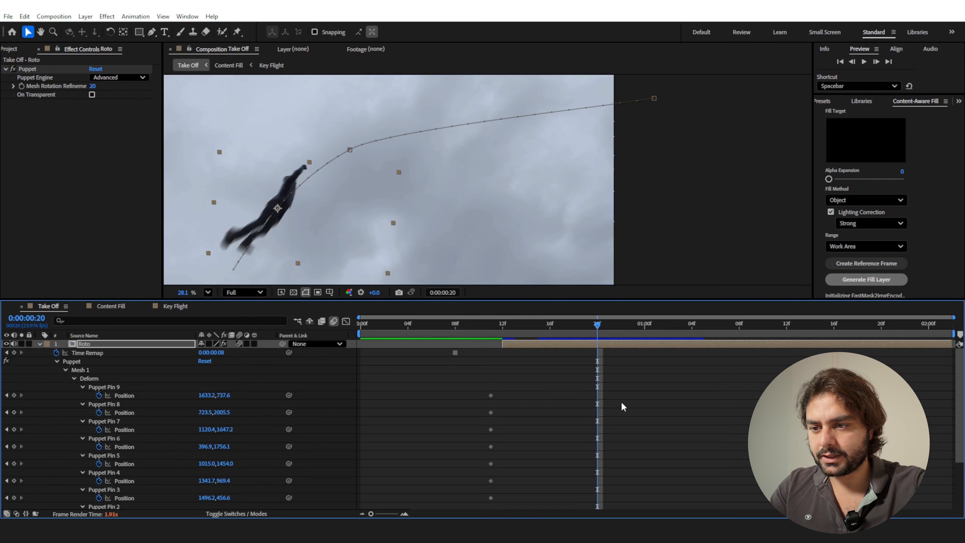
{"action": "left_click", "coordinate": [57, 362]}
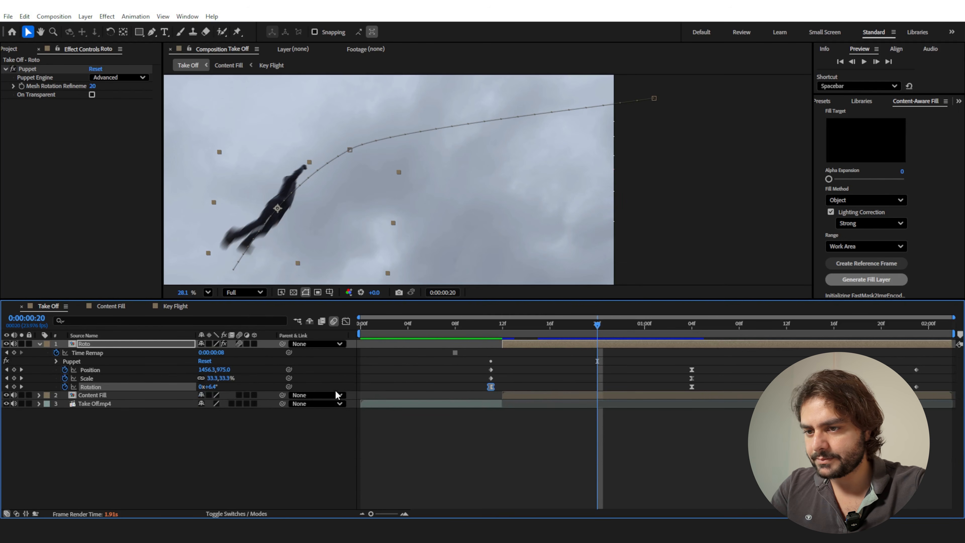
Proportionally compress all Position, Scale and Rotation keyframes so the last ones fall at 0:00:01:10, and preview the faster flight.
{"action": "left_click_drag", "start_coordinate": [931, 365], "coordinate": [464, 389]}
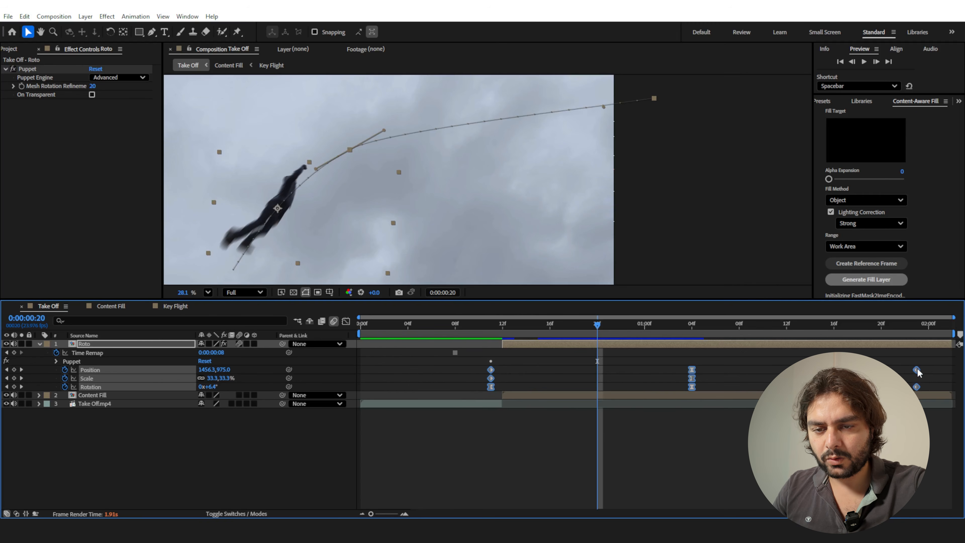
{"action": "left_click_drag", "start_coordinate": [918, 371], "coordinate": [882, 370]}
{"action": "left_click_drag", "start_coordinate": [800, 378], "coordinate": [765, 378]}
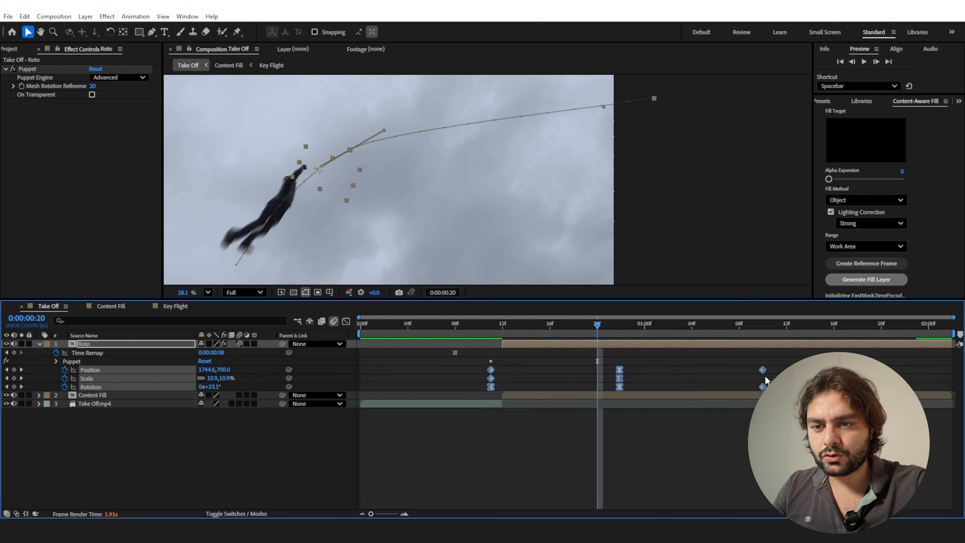
{"action": "left_click", "coordinate": [478, 325]}
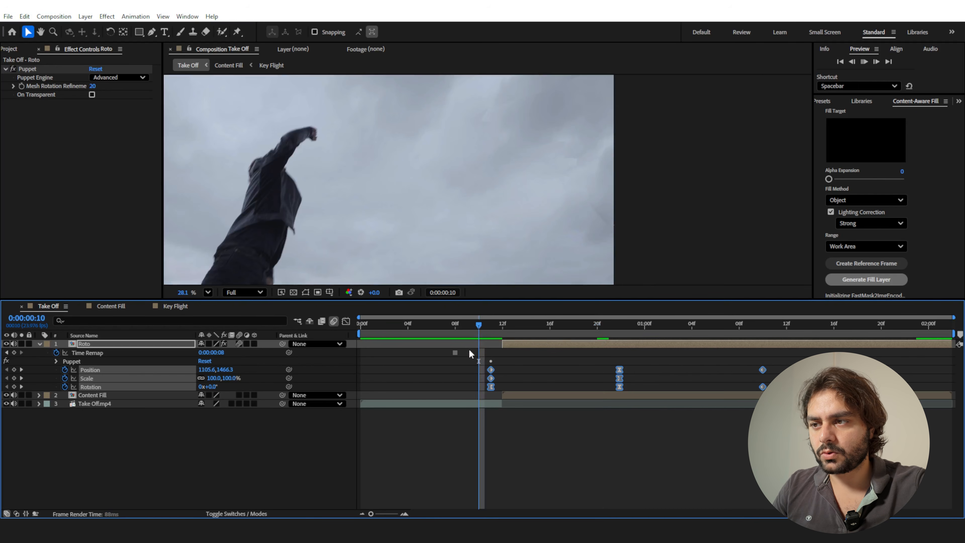
{"action": "key", "text": "space"}
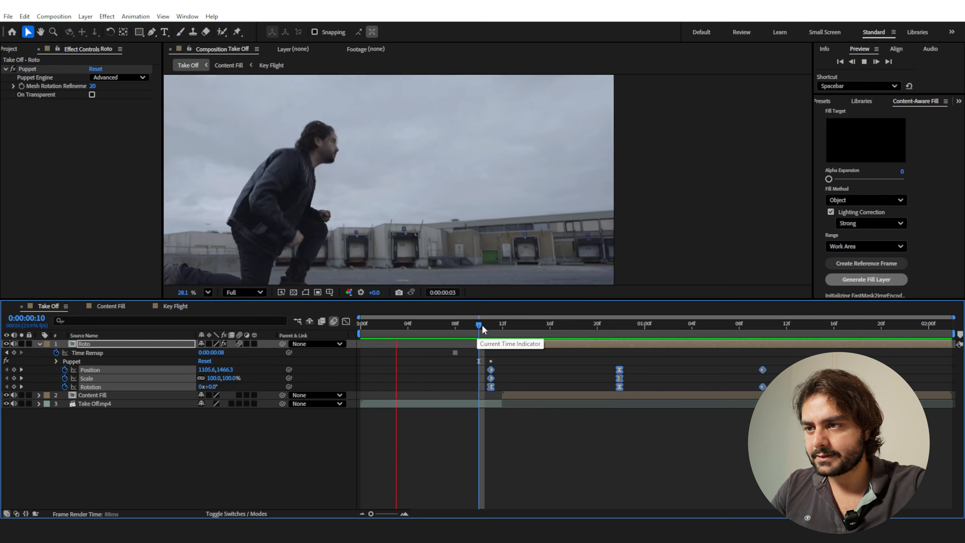
Align the middle Position, Scale and Rotation keyframes exactly to frame 0:00:00:22.
{"action": "left_click_drag", "start_coordinate": [608, 324], "coordinate": [622, 327]}
{"action": "left_click", "coordinate": [659, 371]}
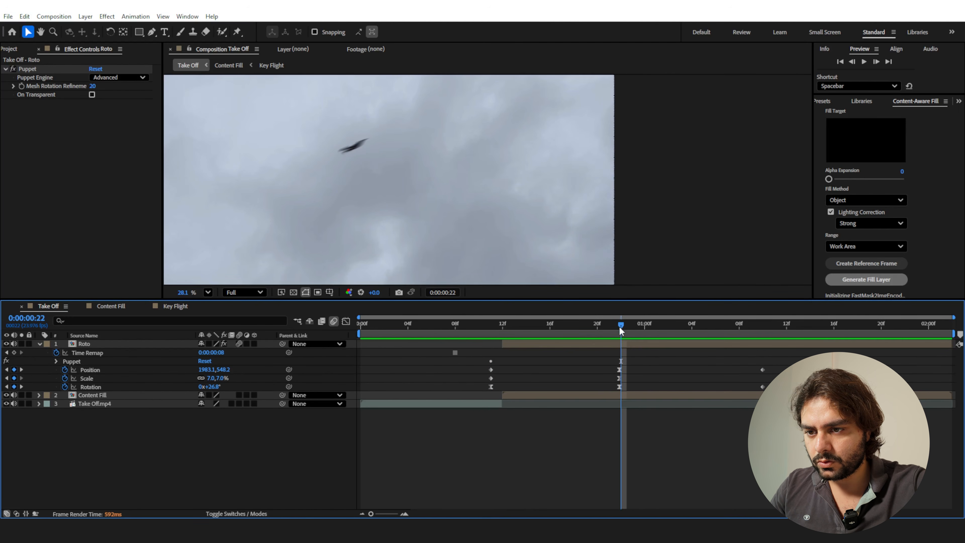
{"action": "left_click_drag", "start_coordinate": [629, 359], "coordinate": [622, 392]}
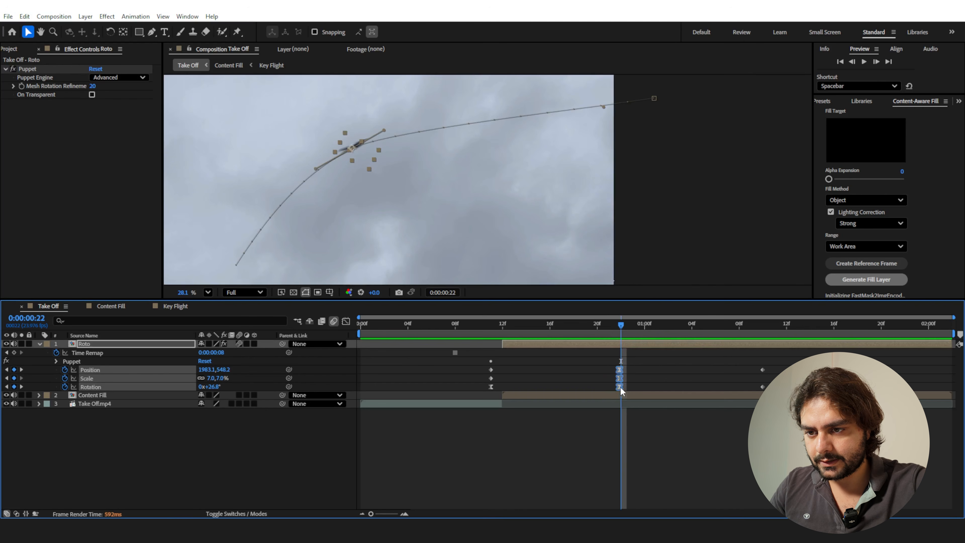
{"action": "left_click", "coordinate": [623, 392]}
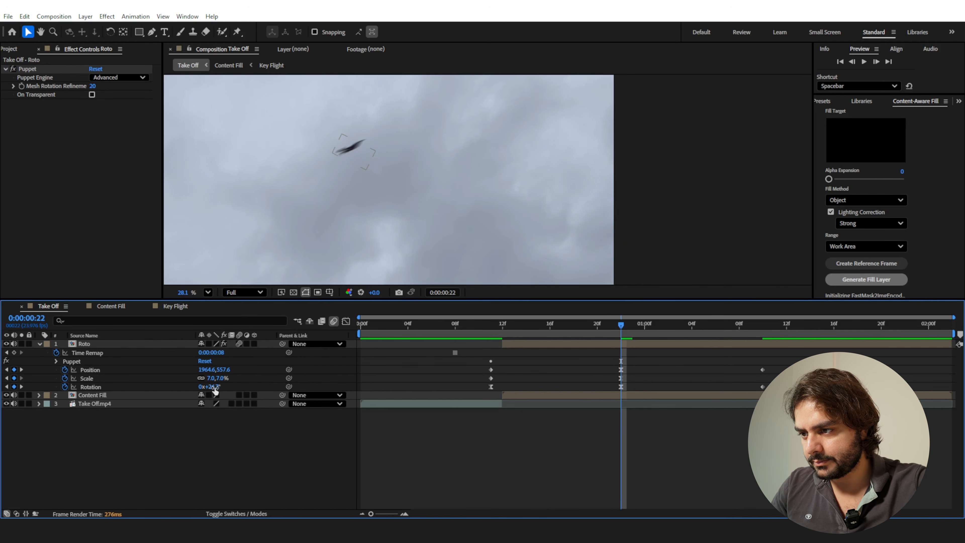
Reduce the Roto layer's Scale at the 0:00:00:22 keyframe to about 4%.
{"action": "left_click", "coordinate": [225, 379]}
{"action": "key", "text": "Down"}
{"action": "key", "text": "Down"}
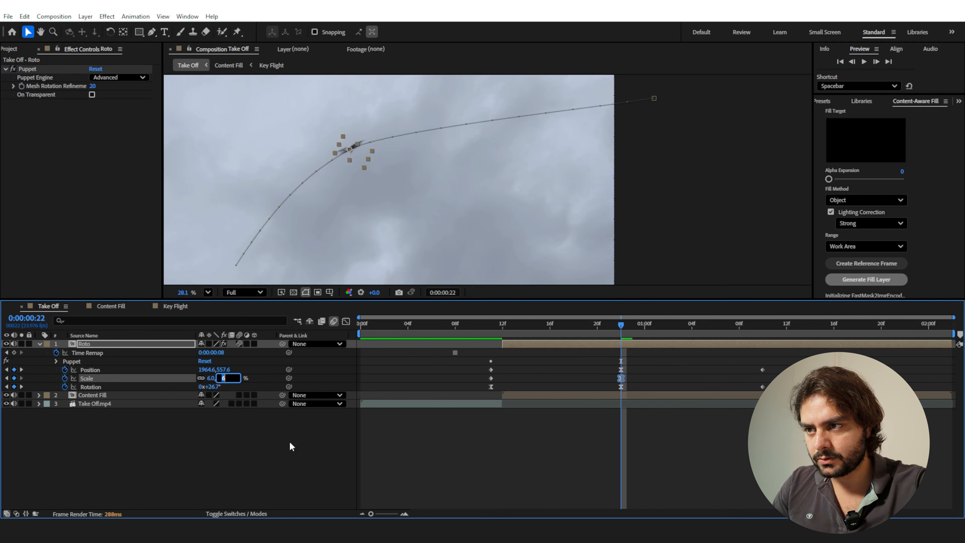
{"action": "key", "text": "Down"}
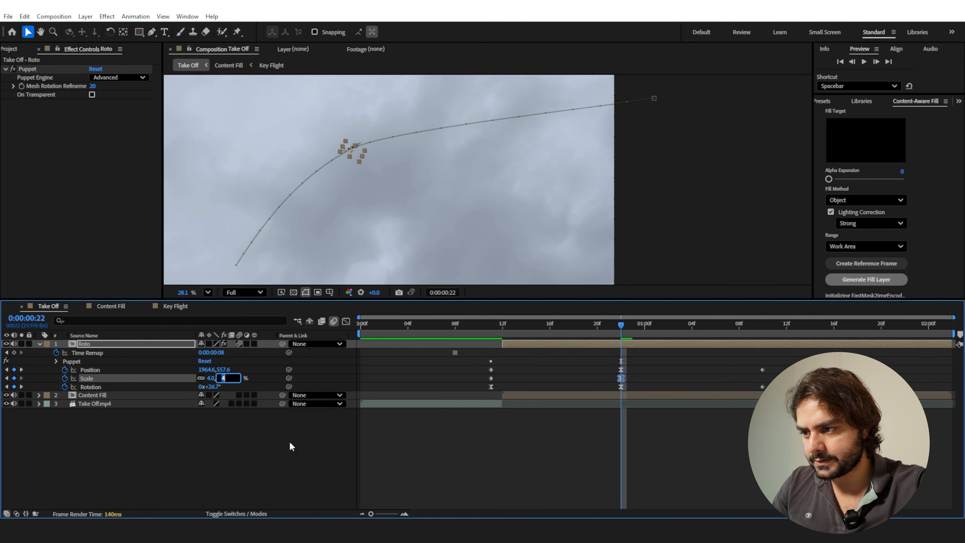
{"action": "key", "text": "Down"}
{"action": "left_click", "coordinate": [457, 503]}
Try applying Easy Ease to the first Scale keyframe at 0:00:00:11, lengthening its outgoing handle in the Graph Editor and previewing the launch.
{"action": "left_click_drag", "start_coordinate": [619, 329], "coordinate": [491, 391]}
{"action": "left_click", "coordinate": [486, 384]}
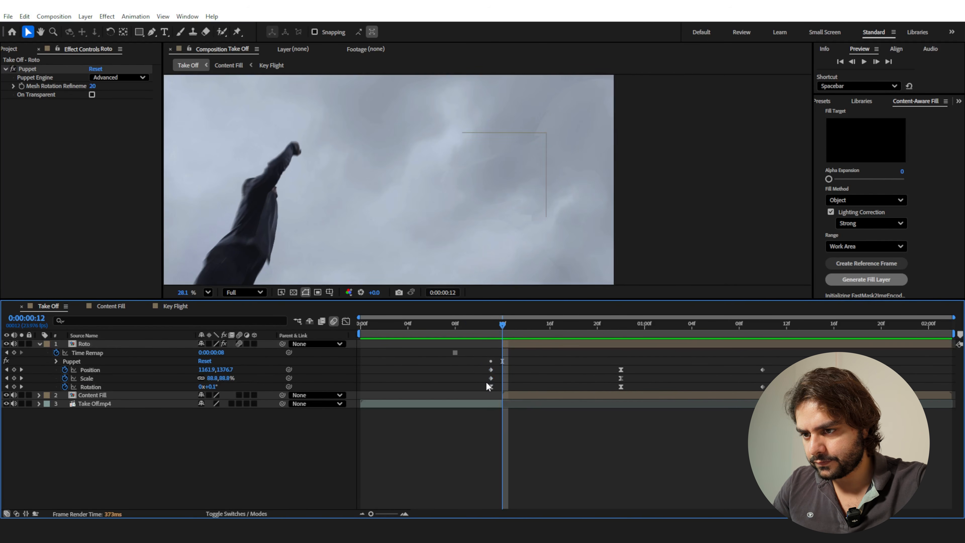
{"action": "left_click", "coordinate": [490, 378]}
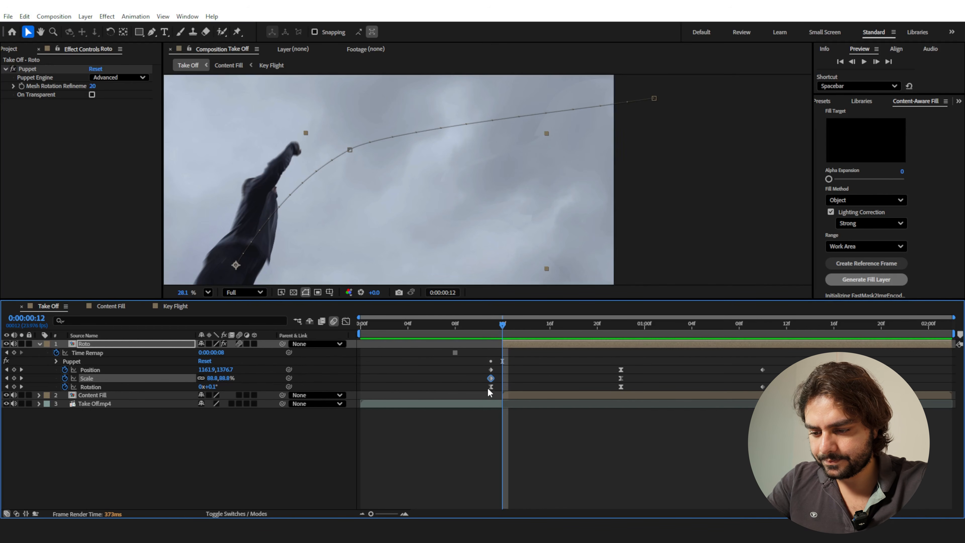
{"action": "key", "text": "F9"}
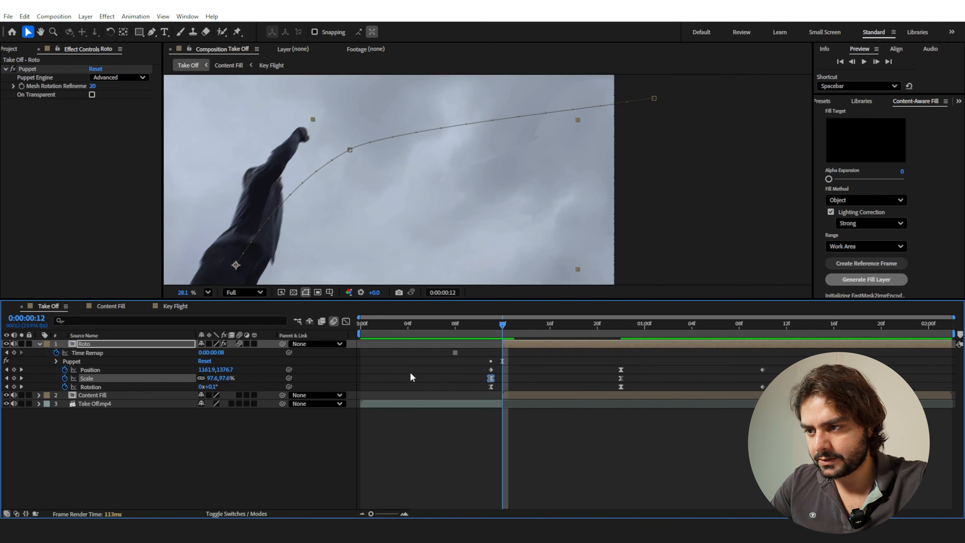
{"action": "left_click", "coordinate": [346, 322]}
{"action": "left_click_drag", "start_coordinate": [513, 350], "coordinate": [532, 354]}
{"action": "left_click", "coordinate": [346, 322]}
{"action": "left_click", "coordinate": [484, 328]}
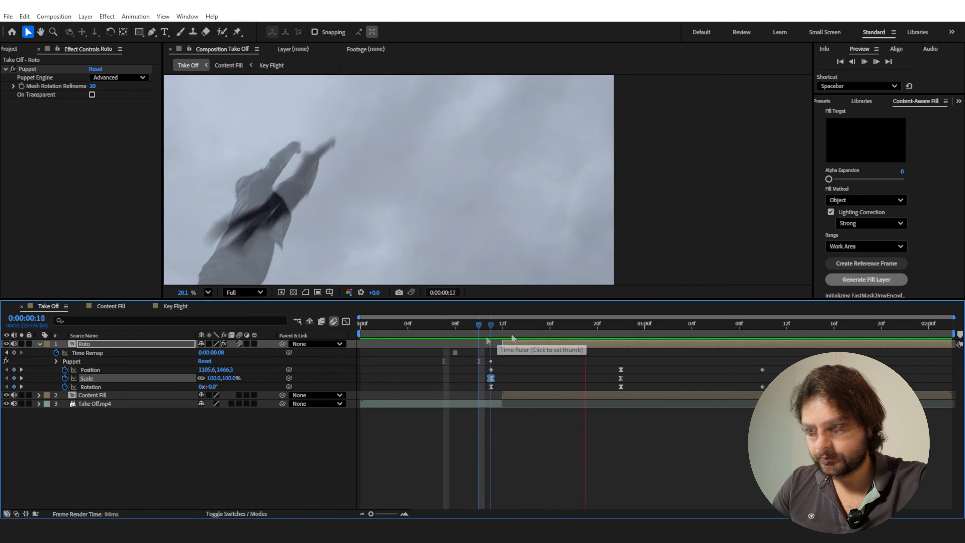
Try moving the Roto man up and to the right at 0:00:00:12, to Position 1446.4, 1124.3.
{"action": "left_click", "coordinate": [284, 266]}
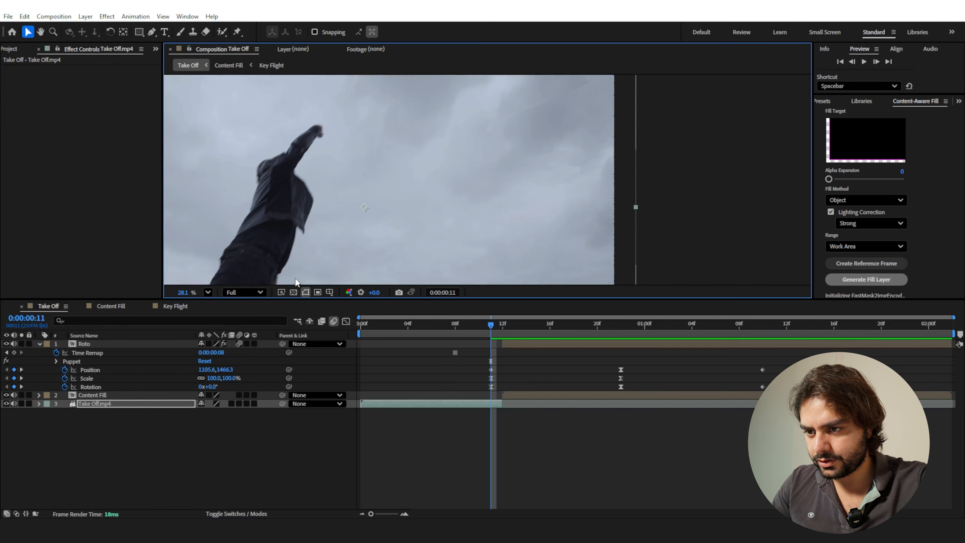
{"action": "key", "text": "ctrl+z"}
{"action": "left_click", "coordinate": [508, 343]}
{"action": "left_click", "coordinate": [503, 328]}
{"action": "left_click_drag", "start_coordinate": [304, 248], "coordinate": [335, 222]}
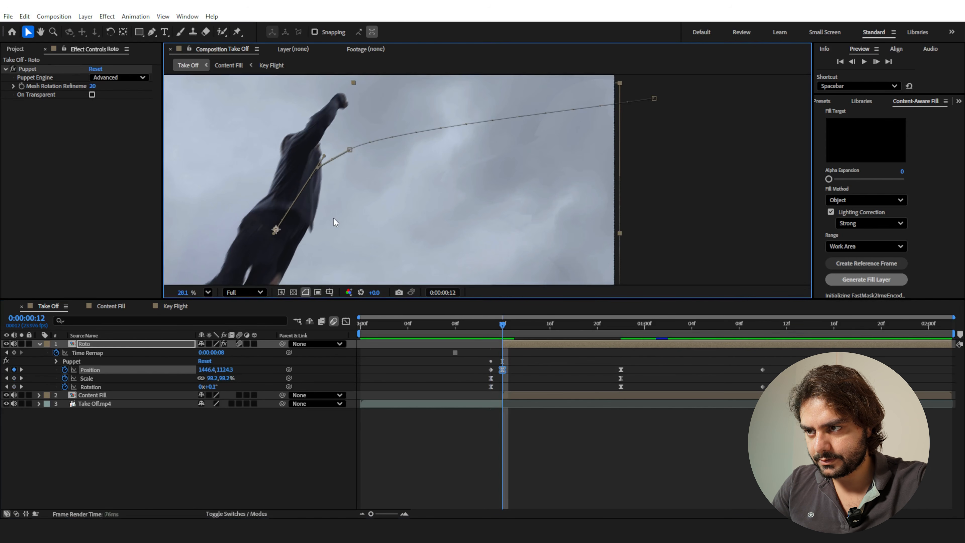
{"action": "scroll", "coordinate": [337, 220], "scroll_direction": "down", "scroll_amount": 2}
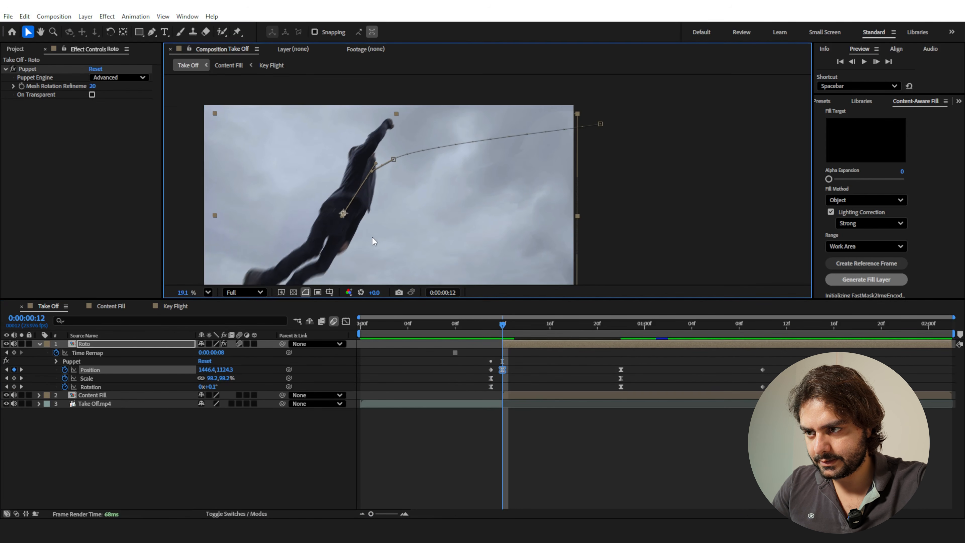
Move the first Position keyframe of Roto to 1305.3, 1348.9, return the first Scale keyframe to linear, and preview the launch.
{"action": "key", "text": "space"}
{"action": "left_click_drag", "start_coordinate": [500, 326], "coordinate": [457, 328]}
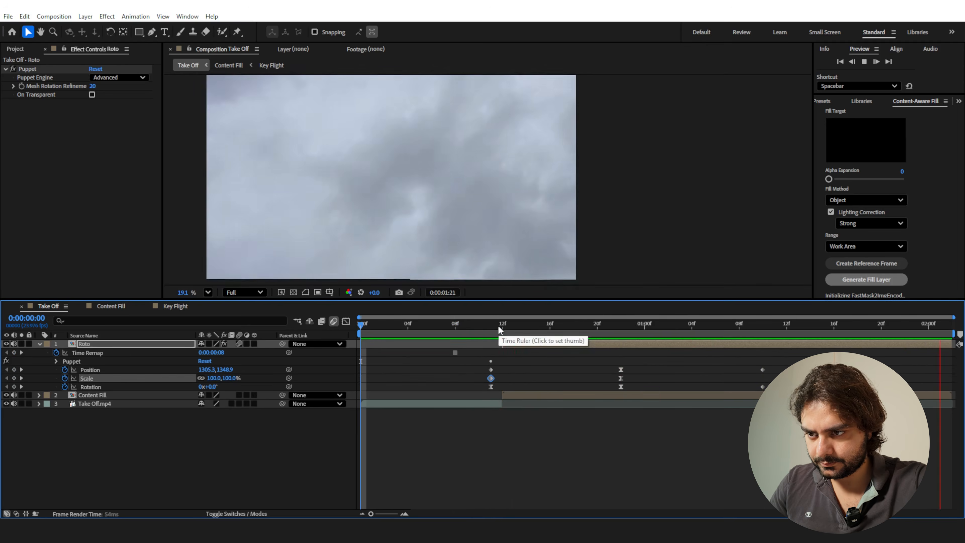
{"action": "left_click_drag", "start_coordinate": [500, 328], "coordinate": [507, 348]}
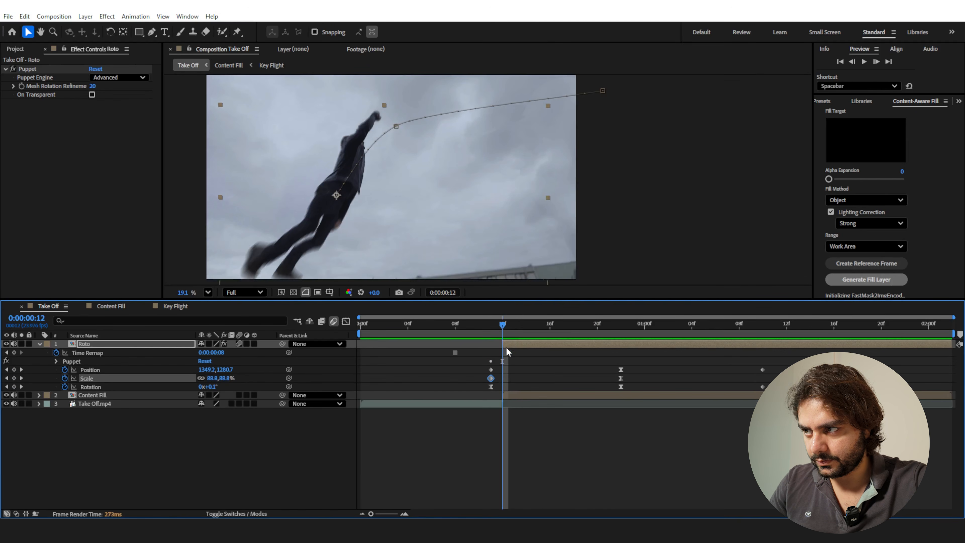
At 0:00:00:16, adjust the Roto man's Puppet pins to bring the feet and leg slightly to the right and reshape the raised arm.
{"action": "left_click", "coordinate": [512, 344]}
{"action": "left_click_drag", "start_coordinate": [503, 329], "coordinate": [551, 327]}
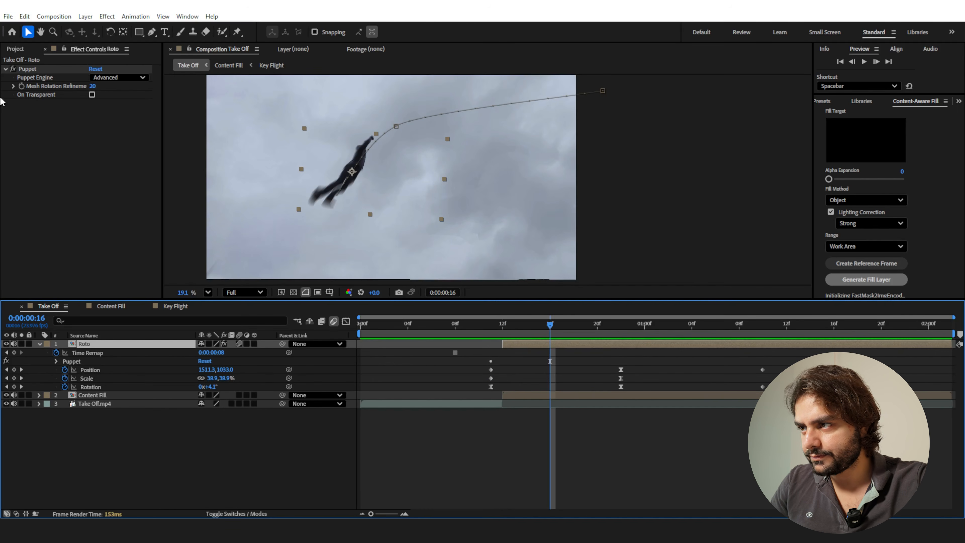
{"action": "left_click", "coordinate": [42, 70]}
{"action": "scroll", "coordinate": [319, 214], "scroll_direction": "up", "scroll_amount": 1}
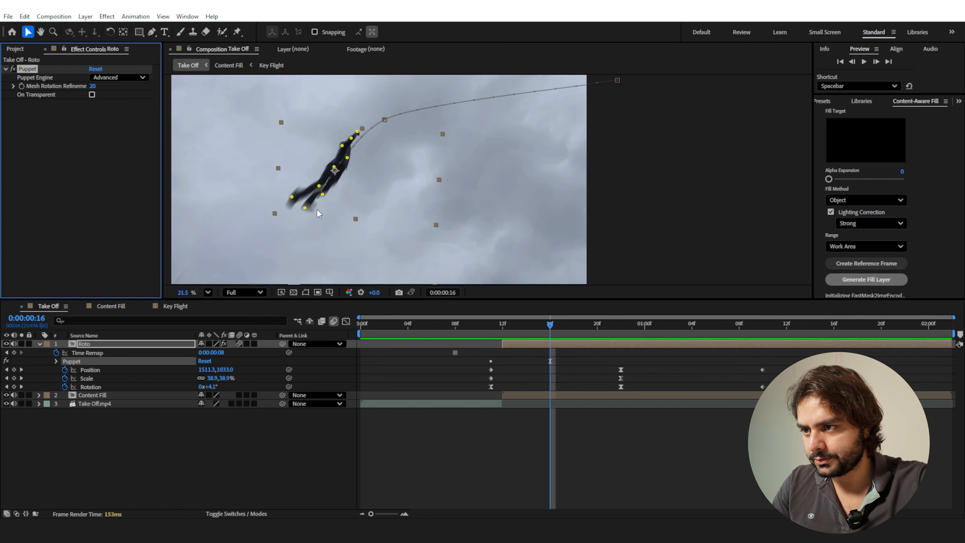
{"action": "left_click", "coordinate": [295, 198]}
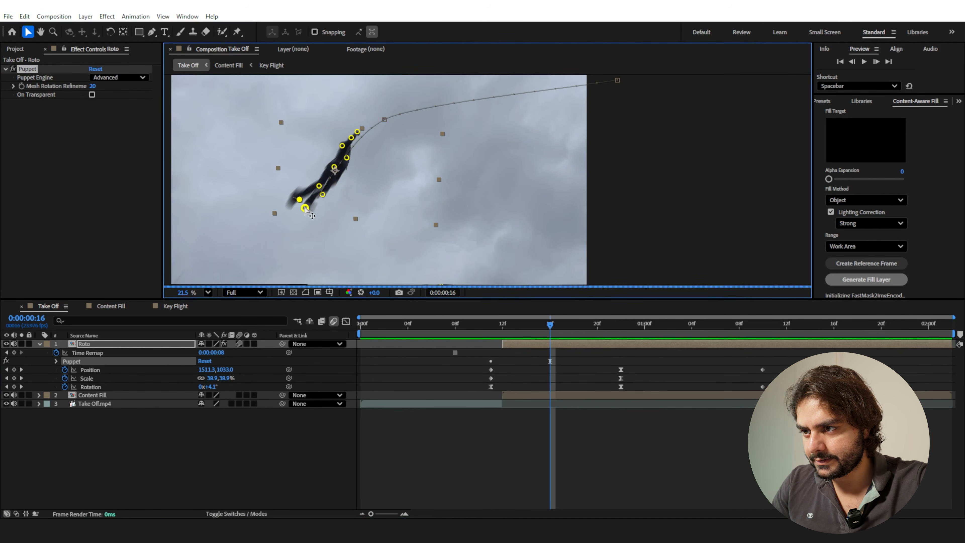
{"action": "left_click", "coordinate": [325, 196]}
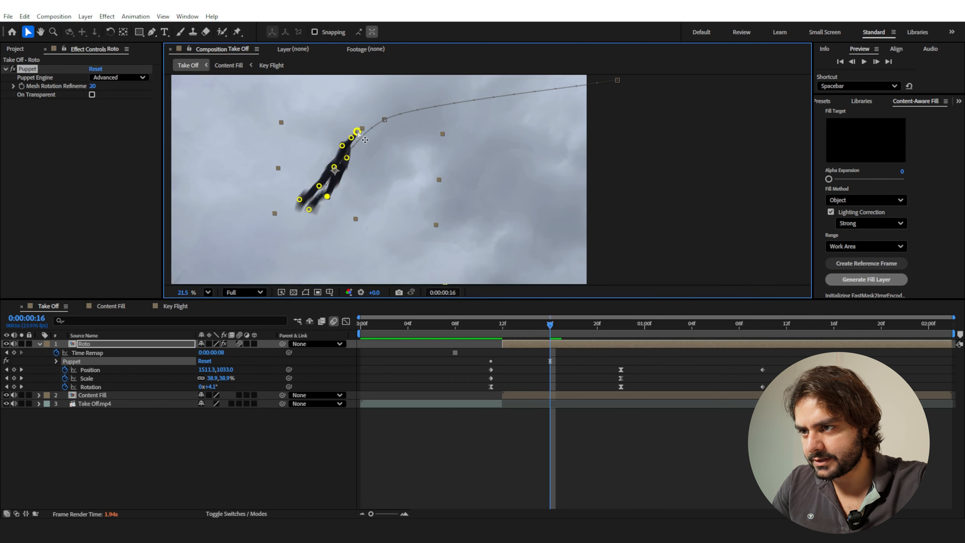
{"action": "left_click_drag", "start_coordinate": [358, 132], "coordinate": [356, 141]}
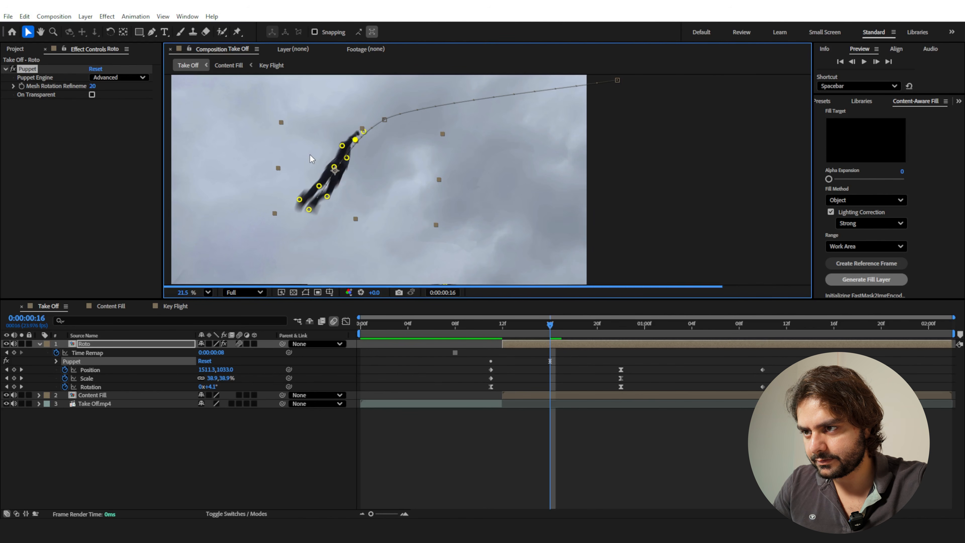
Shift the first Position, Scale and Rotation keyframes of Roto from 0:00:00:11 to 0:00:00:12 and preview the result.
{"action": "left_click_drag", "start_coordinate": [501, 326], "coordinate": [498, 391]}
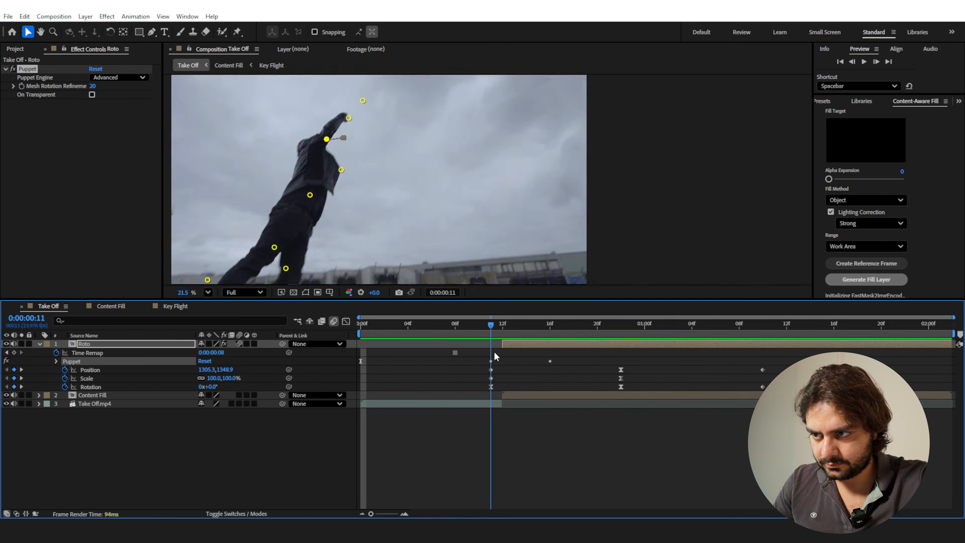
{"action": "left_click_drag", "start_coordinate": [491, 369], "coordinate": [502, 370]}
{"action": "key", "text": "space"}
Lower the man at the first Position keyframe to 1235.6, 1492.9 and preview the whole take-off.
{"action": "left_click_drag", "start_coordinate": [490, 326], "coordinate": [467, 337]}
{"action": "left_click_drag", "start_coordinate": [316, 167], "coordinate": [309, 183]}
{"action": "left_click_drag", "start_coordinate": [502, 326], "coordinate": [332, 354]}
{"action": "key", "text": "space"}
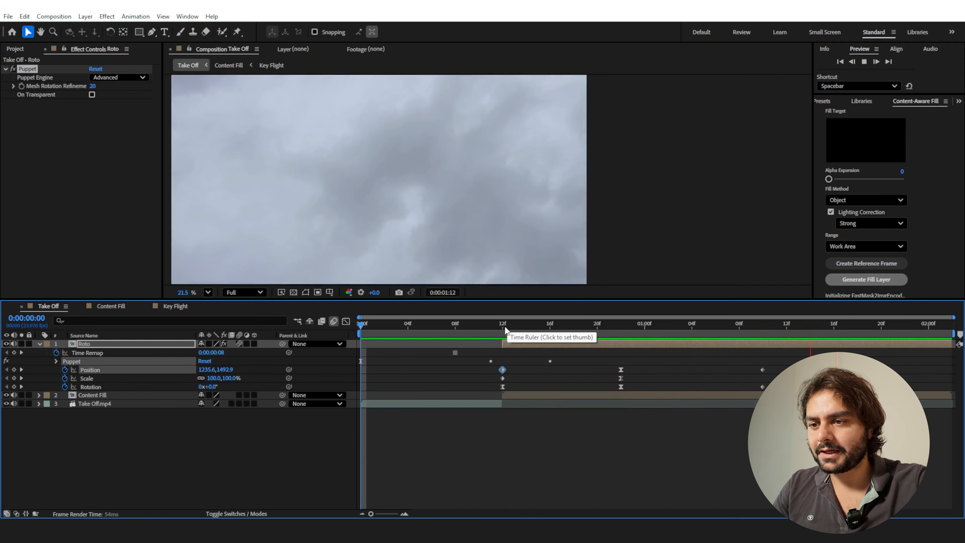
{"action": "left_click", "coordinate": [506, 326]}
Pre-compose the Roto, Content Fill and Take Off.mp4 layers into a composition named "Superman Take Off".
{"action": "left_click", "coordinate": [40, 344]}
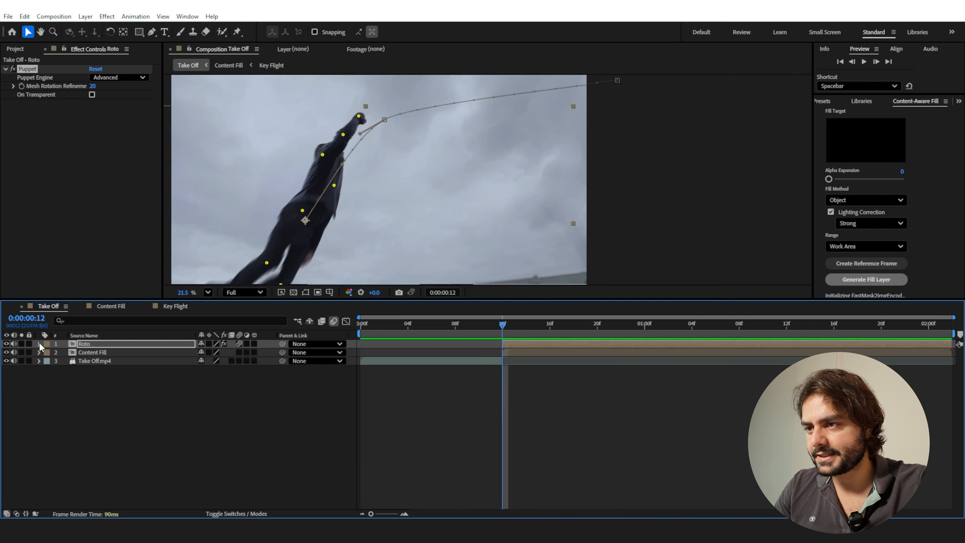
{"action": "left_click", "coordinate": [90, 346]}
{"action": "left_click", "coordinate": [92, 362]}
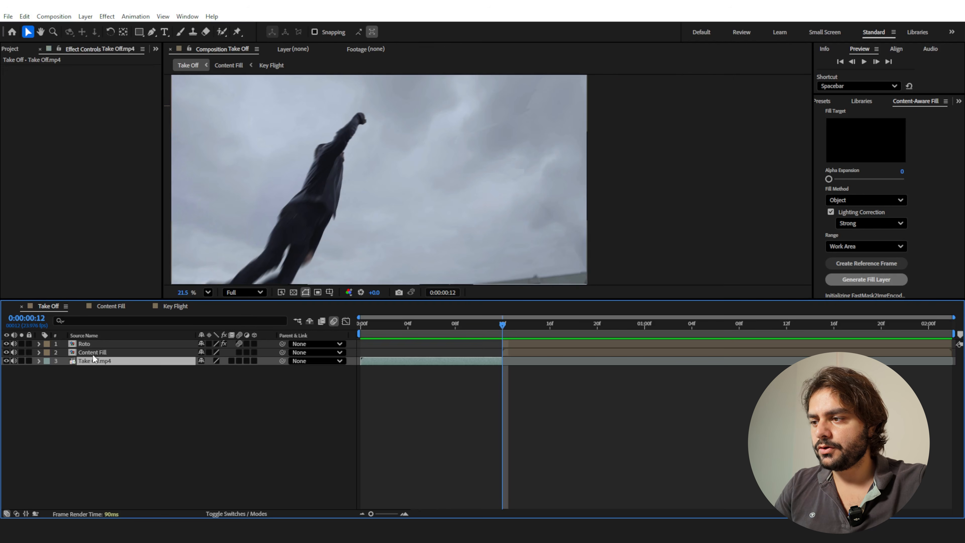
{"action": "left_click", "coordinate": [97, 345], "text": "shift"}
{"action": "left_click", "coordinate": [86, 17]}
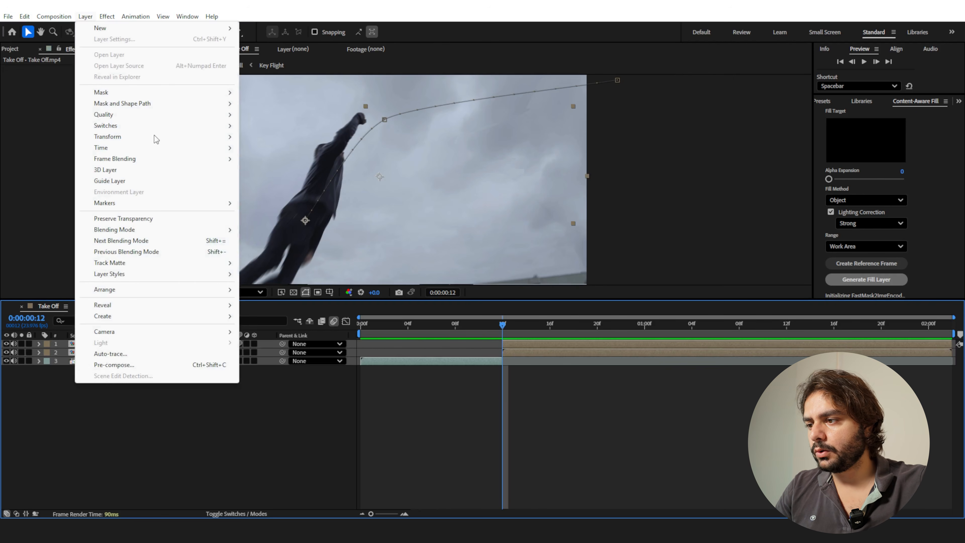
{"action": "left_click", "coordinate": [171, 366]}
{"action": "type", "text": "Superman Take Off"}
{"action": "key", "text": "Return"}
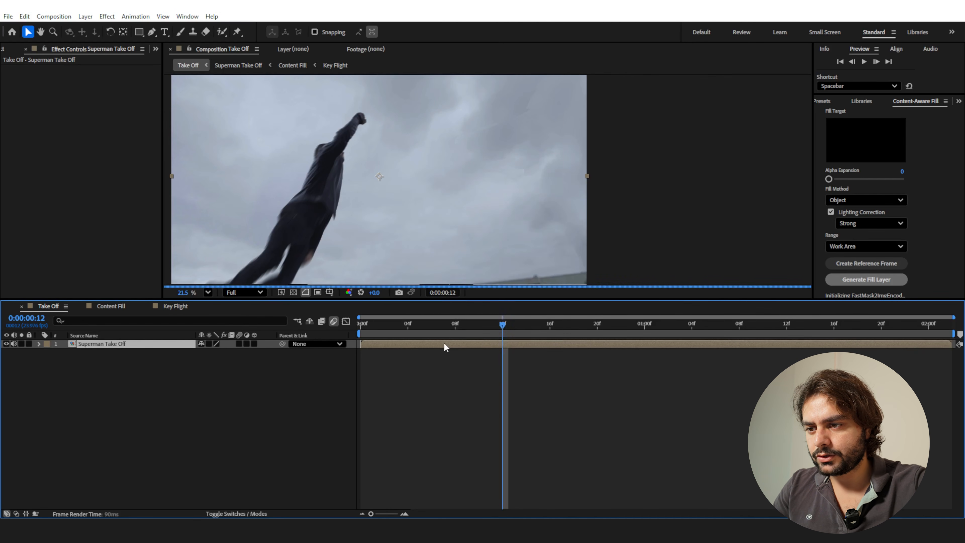
Enable time remapping for the Superman Take Off layer and add a Time Remap keyframe at 0:00:00:18.
{"action": "right_click", "coordinate": [445, 347]}
{"action": "mouse_move", "coordinate": [472, 97]}
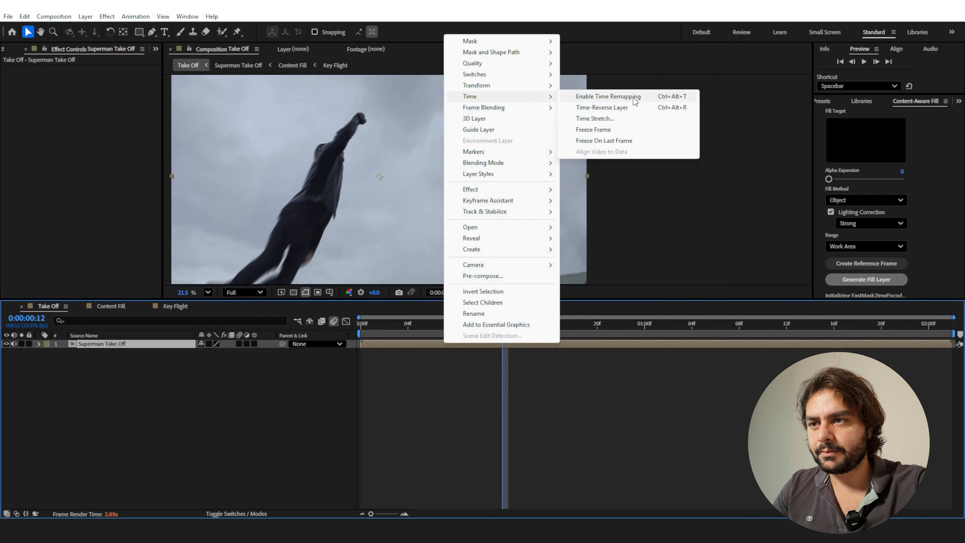
{"action": "left_click", "coordinate": [579, 99]}
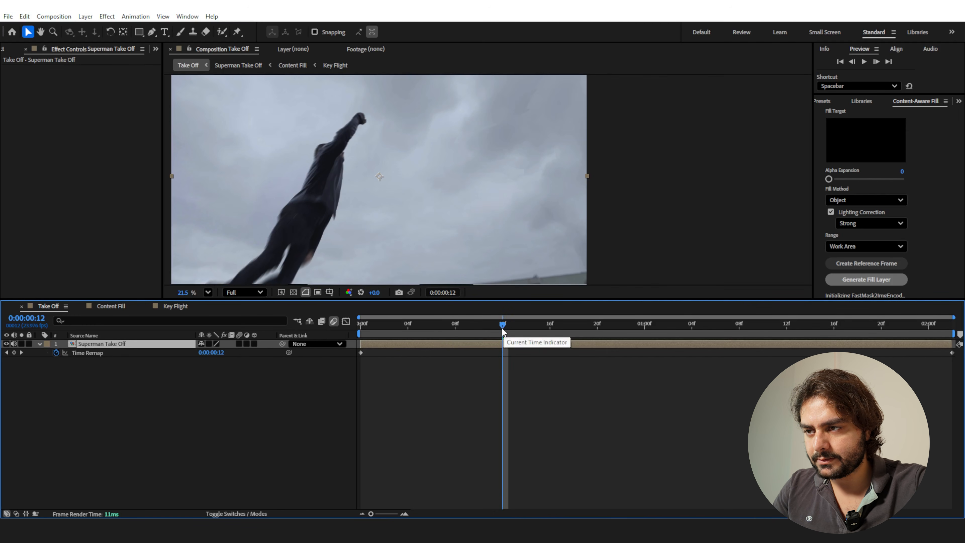
{"action": "left_click_drag", "start_coordinate": [503, 325], "coordinate": [578, 358]}
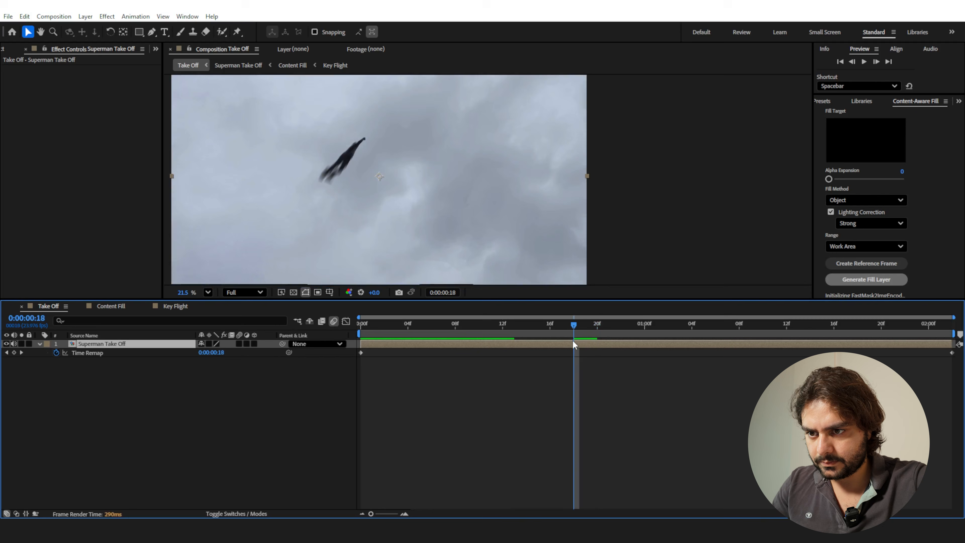
{"action": "left_click", "coordinate": [14, 353]}
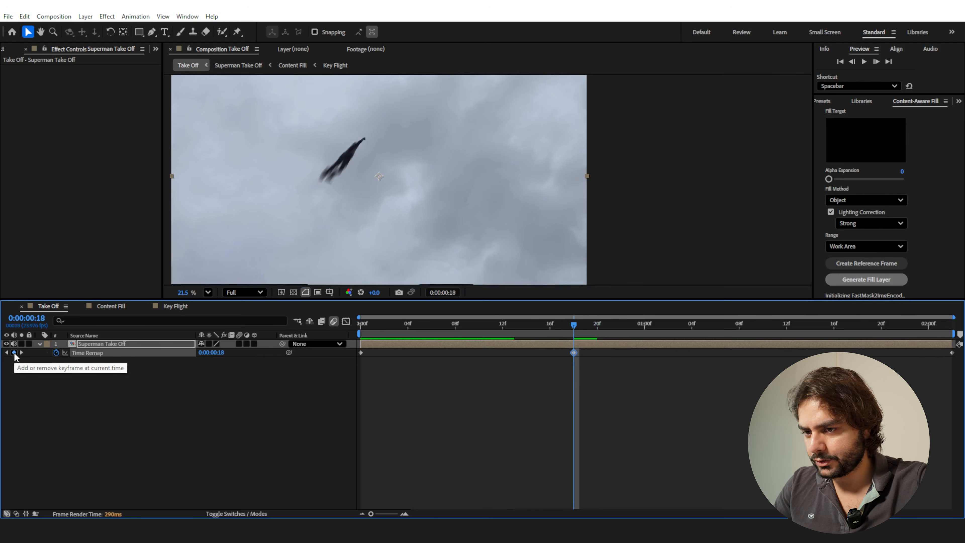
Speed up the take-off by moving the middle and last Time Remap keyframes to 0:00:00:10 and 0:00:01:18, and preview it.
{"action": "left_click_drag", "start_coordinate": [560, 371], "coordinate": [834, 354]}
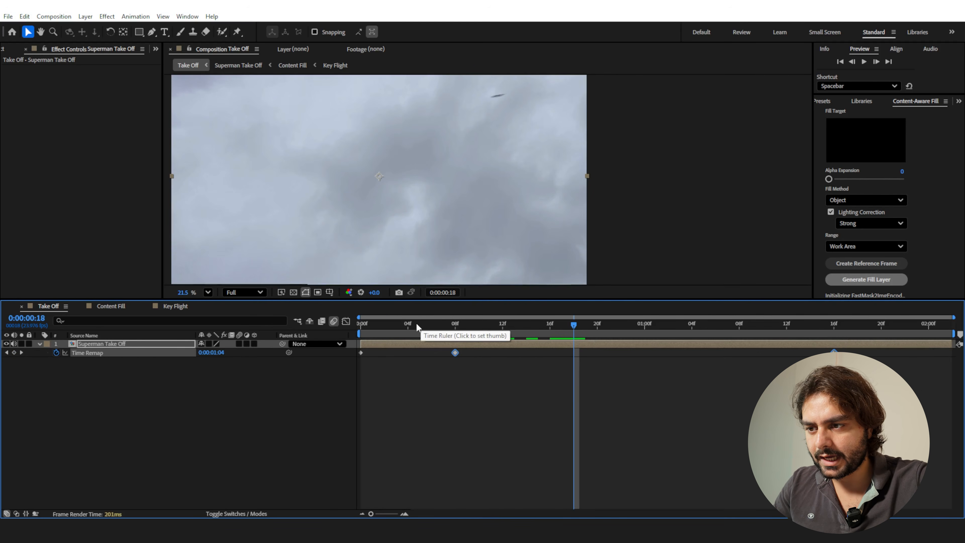
{"action": "key", "text": "Home"}
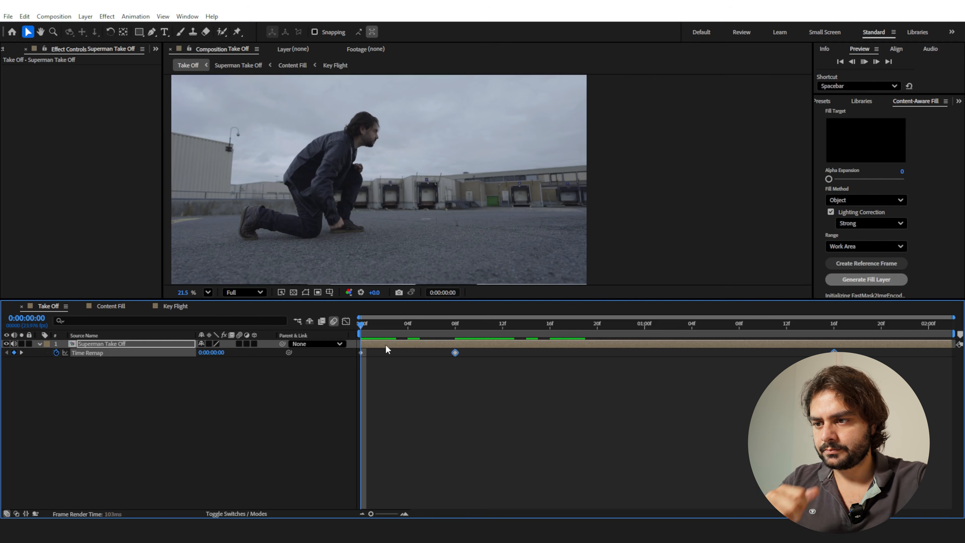
{"action": "key", "text": "space"}
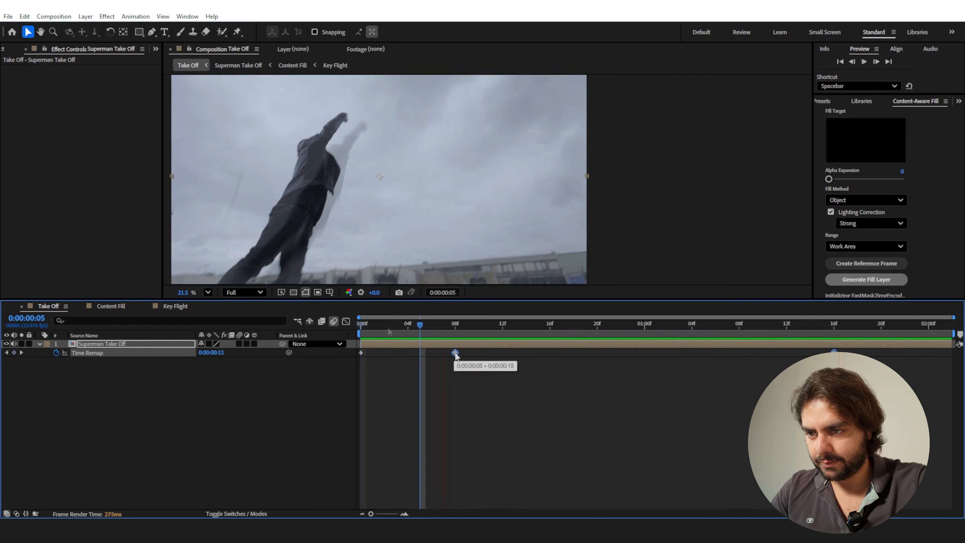
{"action": "left_click_drag", "start_coordinate": [456, 353], "coordinate": [479, 353]}
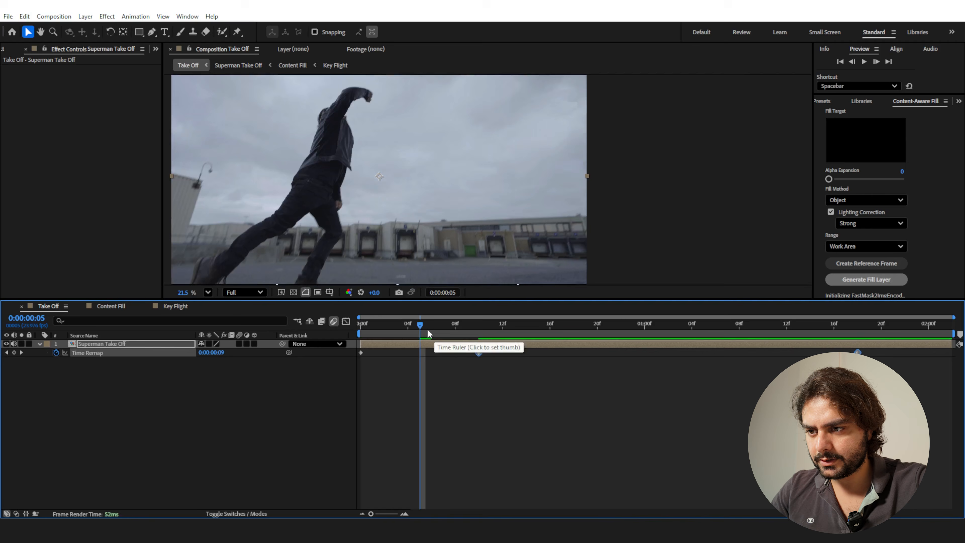
{"action": "key", "text": "Home"}
{"action": "key", "text": "space"}
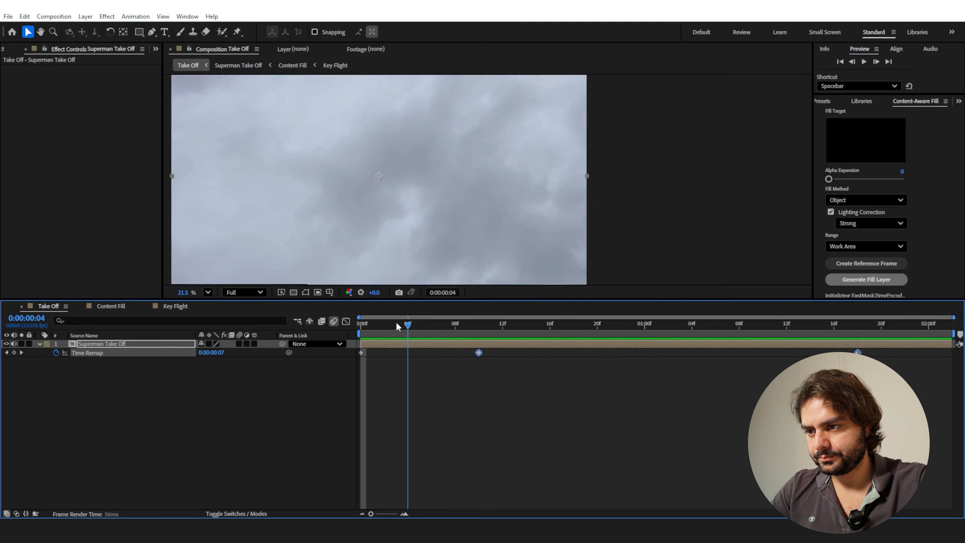
{"action": "key", "text": "space"}
{"action": "key", "text": "space"}
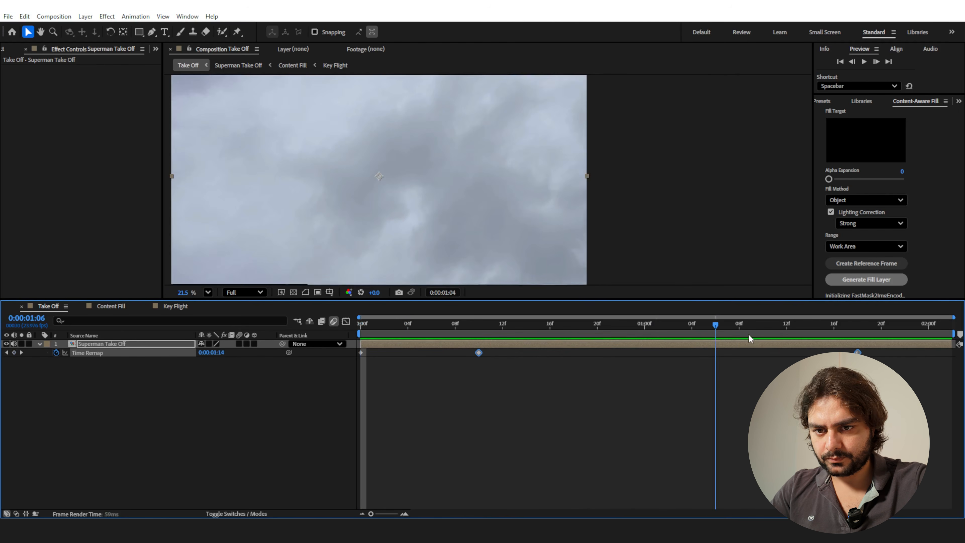
{"action": "key", "text": "k"}
End the work area at 0:00:01:17, trim the composition to the work area and return to the first frame.
{"action": "left_click", "coordinate": [851, 326]}
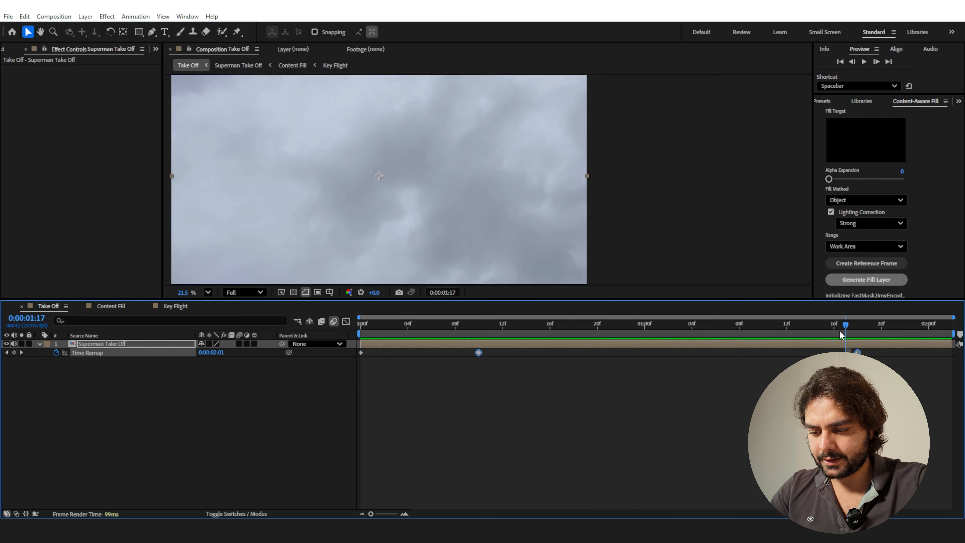
{"action": "key", "text": "n"}
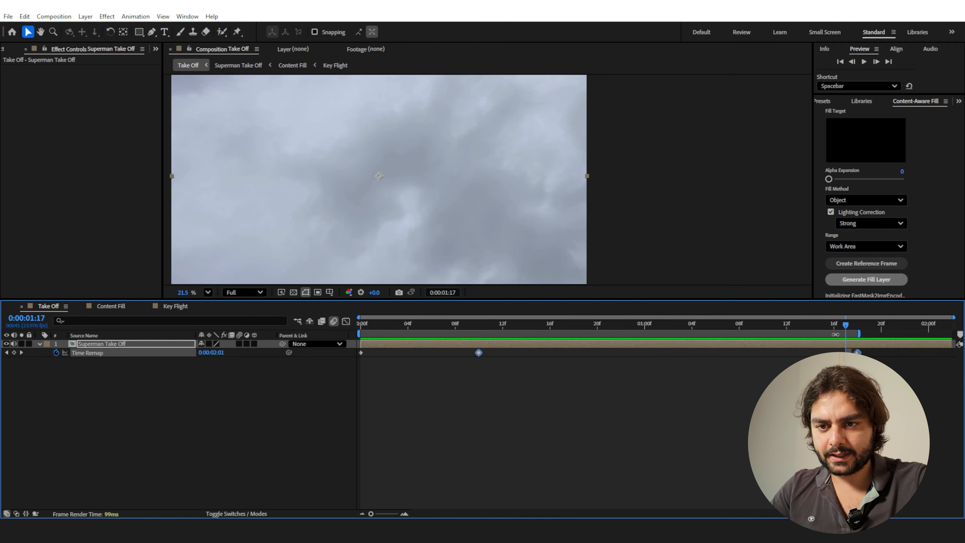
{"action": "right_click", "coordinate": [835, 335]}
{"action": "left_click", "coordinate": [859, 363]}
{"action": "left_click_drag", "start_coordinate": [930, 325], "coordinate": [312, 333]}
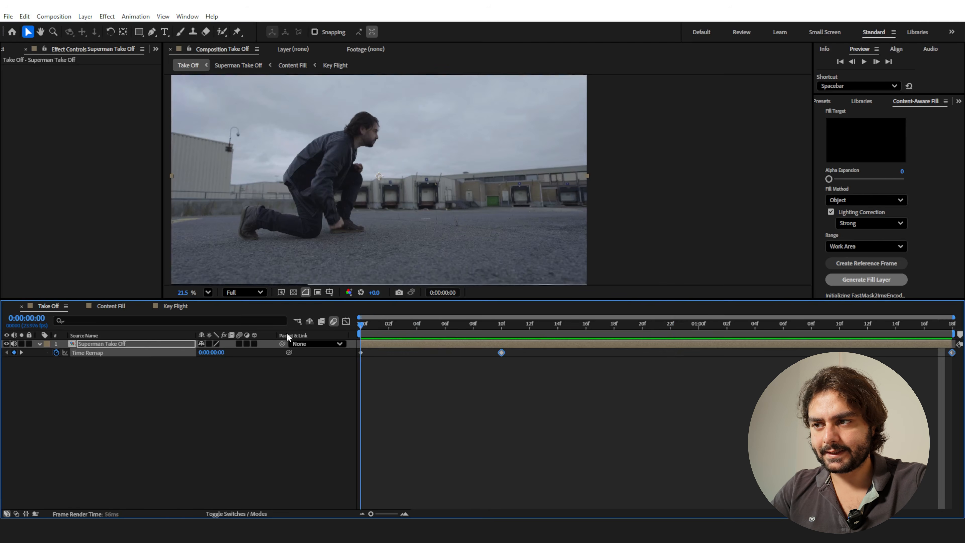
Add an adjustment layer named "Shake" above the Superman Take Off layer.
{"action": "right_click", "coordinate": [158, 390]}
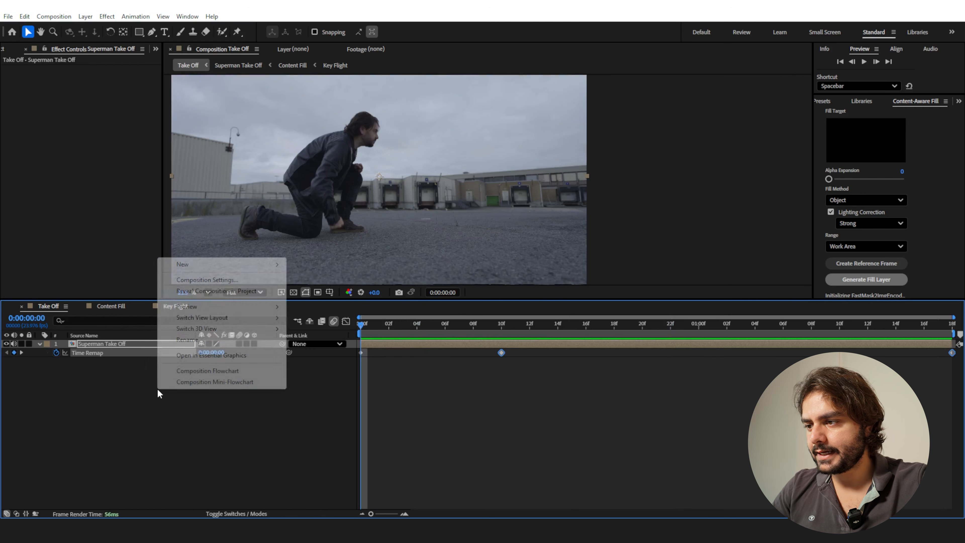
{"action": "mouse_move", "coordinate": [193, 265]}
{"action": "left_click", "coordinate": [344, 342]}
{"action": "key", "text": "Return"}
{"action": "type", "text": "Sheke"}
{"action": "key", "text": "Return"}
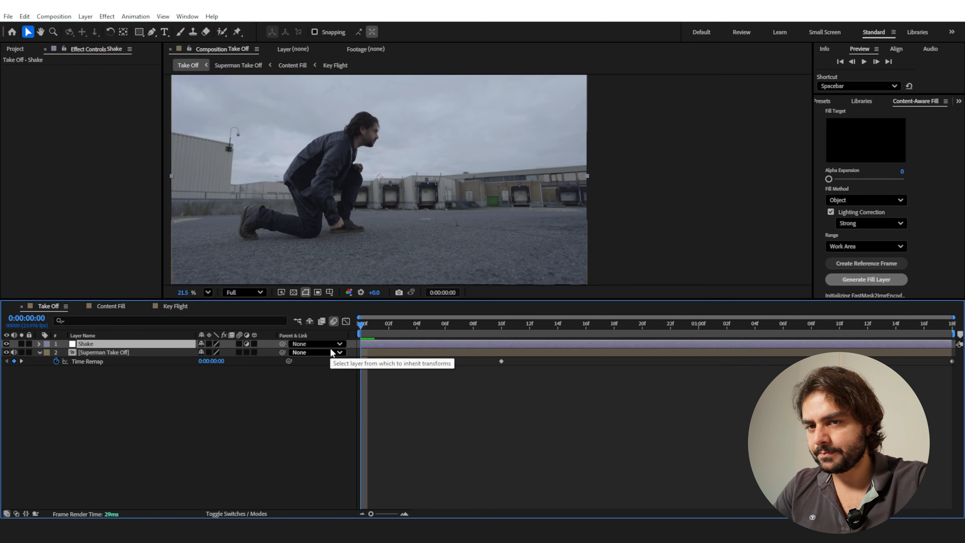
Find the FilmBro_Quick_Shake preset and apply it to the Shake layer.
{"action": "left_click", "coordinate": [821, 102]}
{"action": "left_click", "coordinate": [844, 116]}
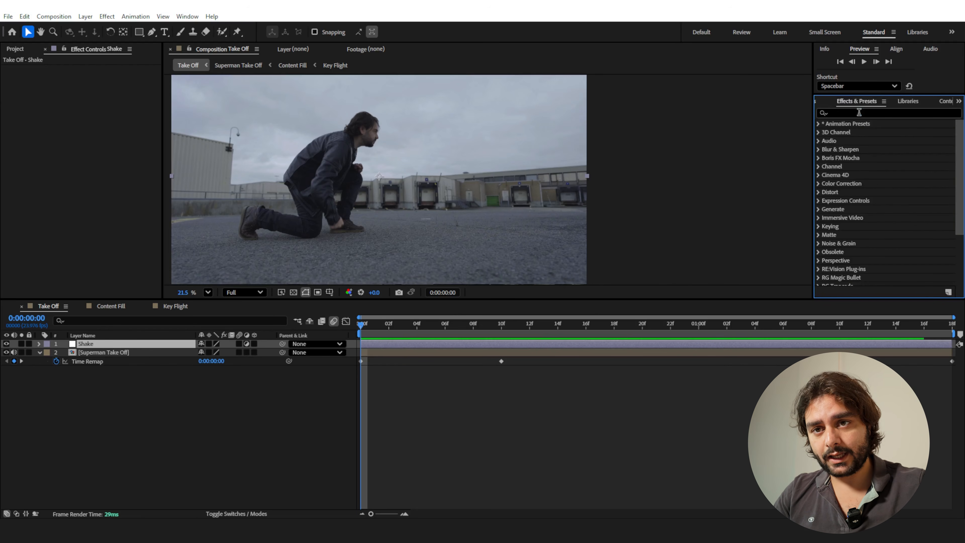
{"action": "left_click", "coordinate": [859, 113]}
{"action": "type", "text": "quick"}
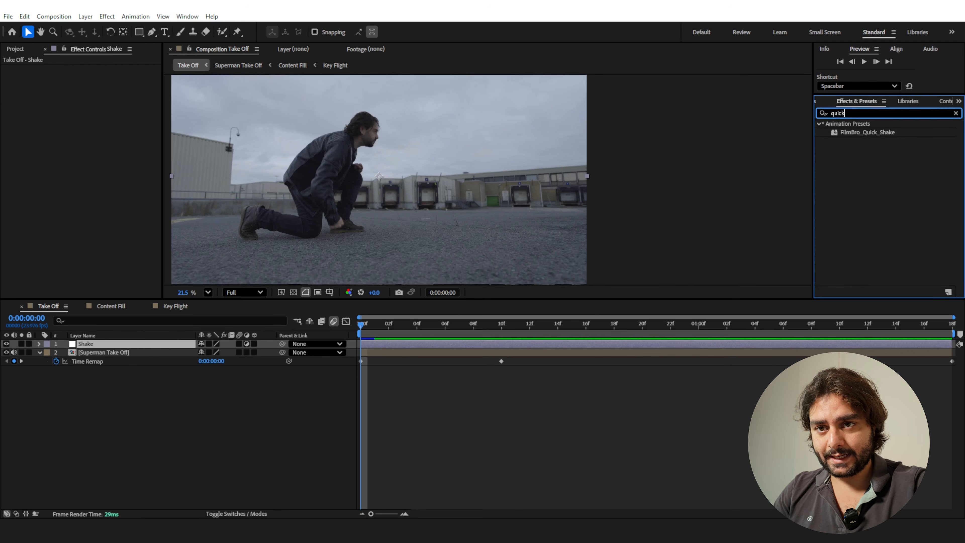
{"action": "double_click", "coordinate": [852, 129]}
Reveal the Shake layer's Strength keyframes and shift the layer so it starts at 0:00:00:05.
{"action": "left_click", "coordinate": [402, 344]}
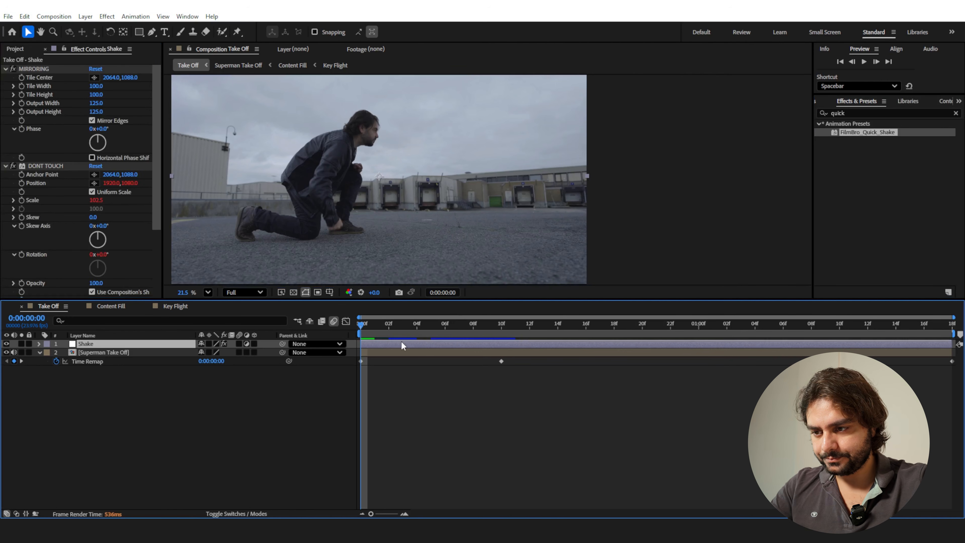
{"action": "key", "text": "u"}
{"action": "left_click_drag", "start_coordinate": [364, 324], "coordinate": [517, 351]}
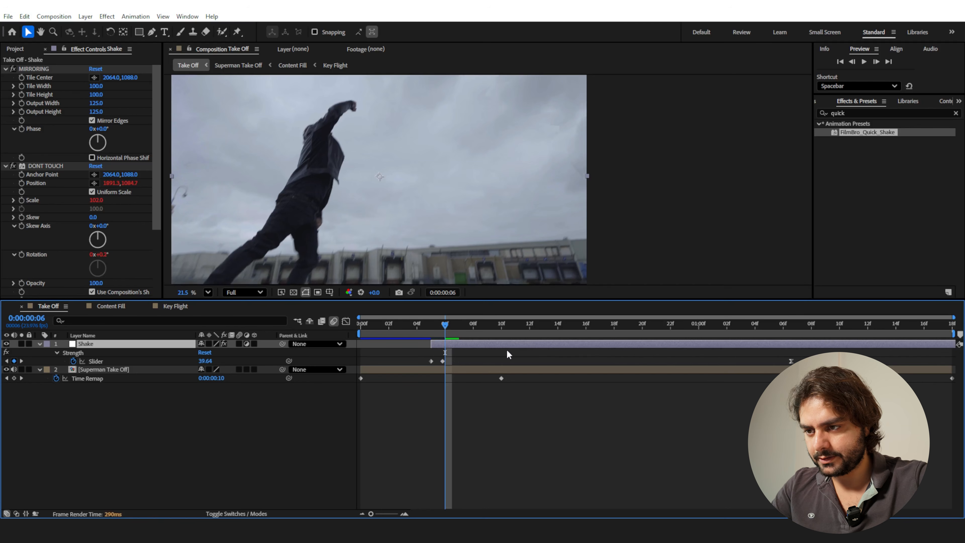
In the DONT TOUCH effect of the Shake layer, disable the composition's shutter angle and set Shutter Angle to 180.
{"action": "left_click_drag", "start_coordinate": [156, 227], "coordinate": [156, 285]}
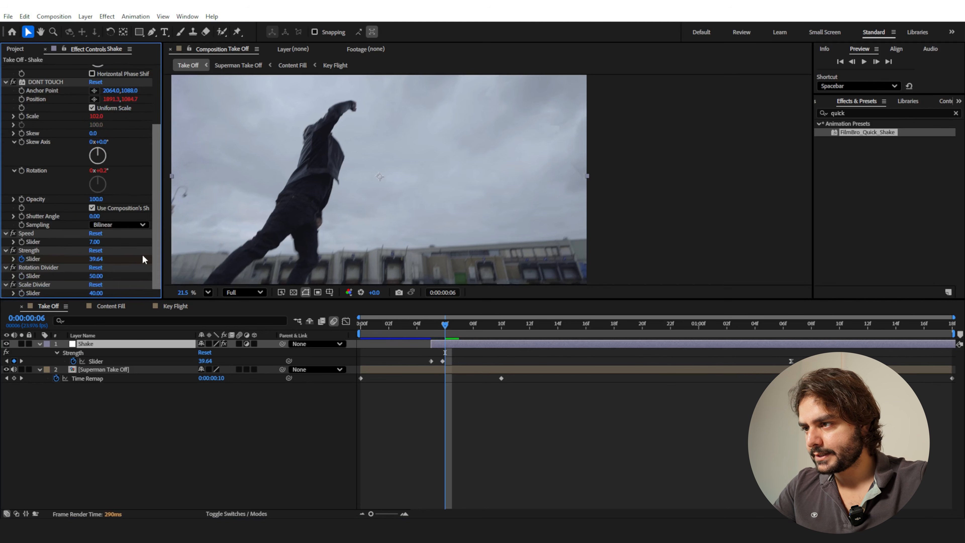
{"action": "left_click", "coordinate": [91, 209]}
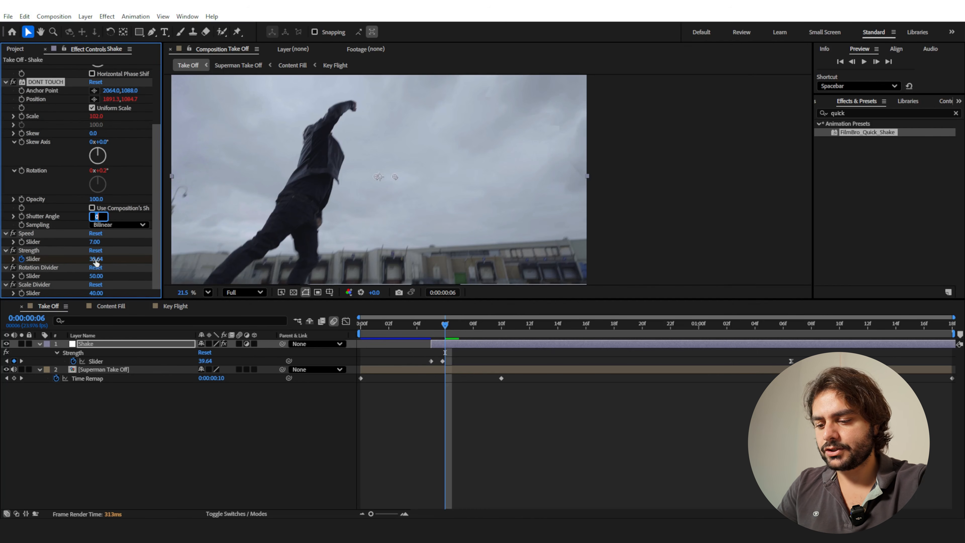
{"action": "type", "text": "180"}
{"action": "key", "text": "Return"}
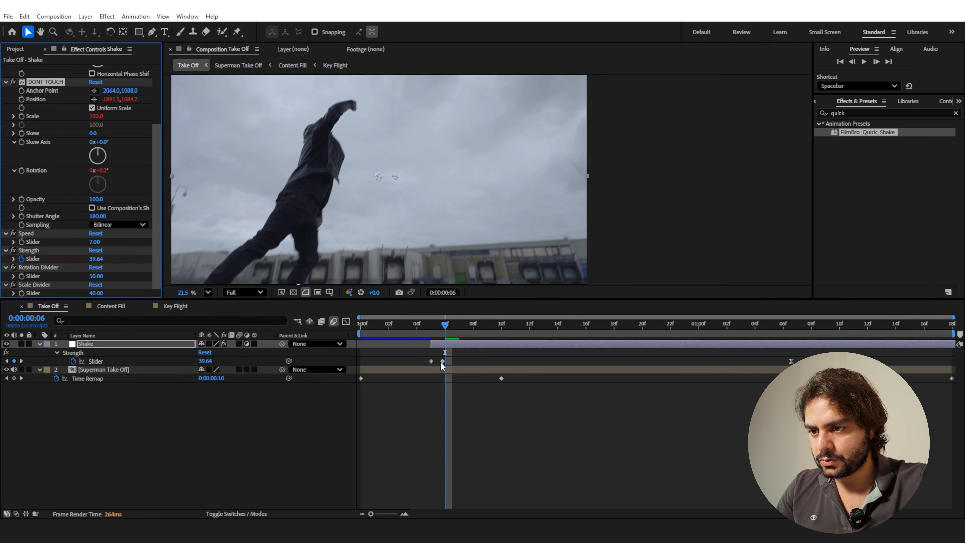
Move the second Strength keyframe to 0:00:00:06, set its value to 100, and preview the shake from the first frame.
{"action": "left_click_drag", "start_coordinate": [442, 363], "coordinate": [445, 363]}
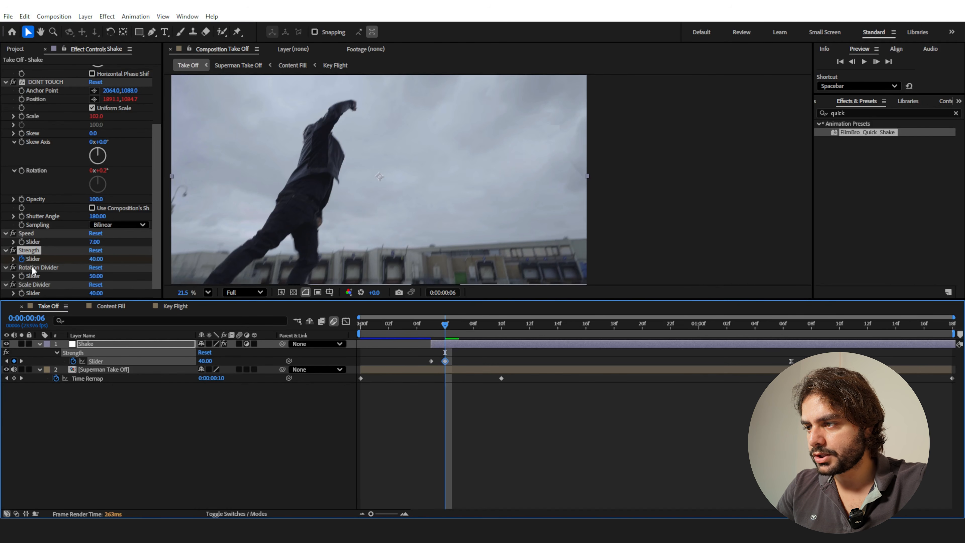
{"action": "left_click", "coordinate": [95, 261]}
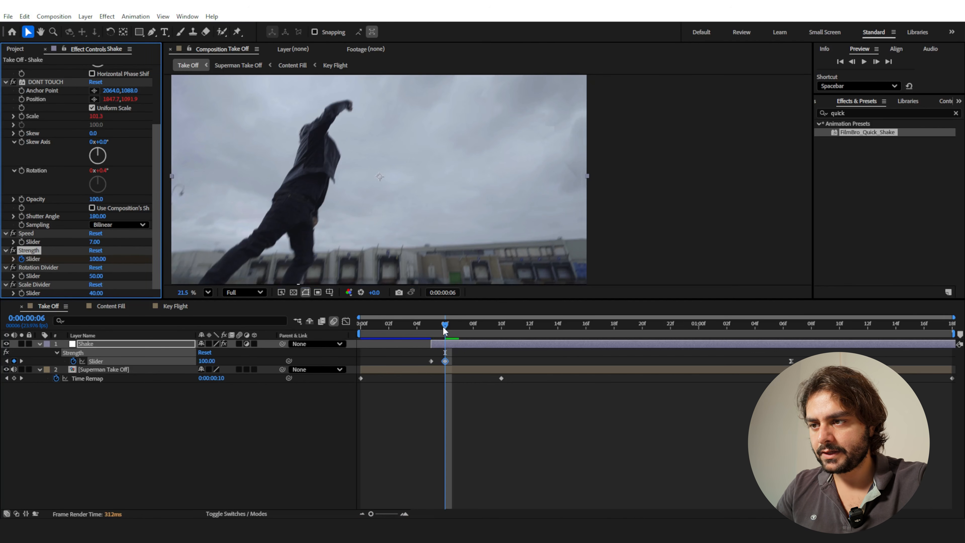
{"action": "left_click_drag", "start_coordinate": [445, 331], "coordinate": [357, 361]}
{"action": "key", "text": "space"}
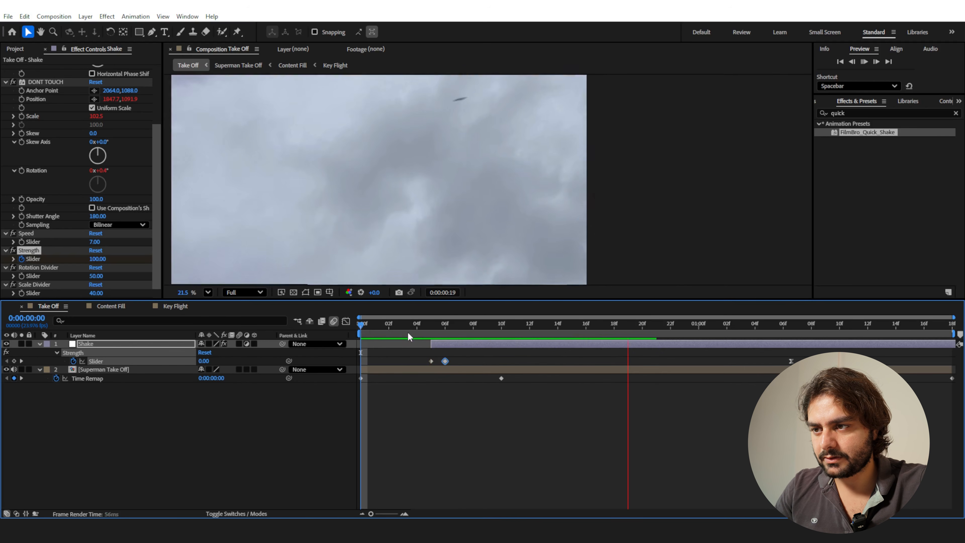
{"action": "left_click_drag", "start_coordinate": [353, 326], "coordinate": [443, 327]}
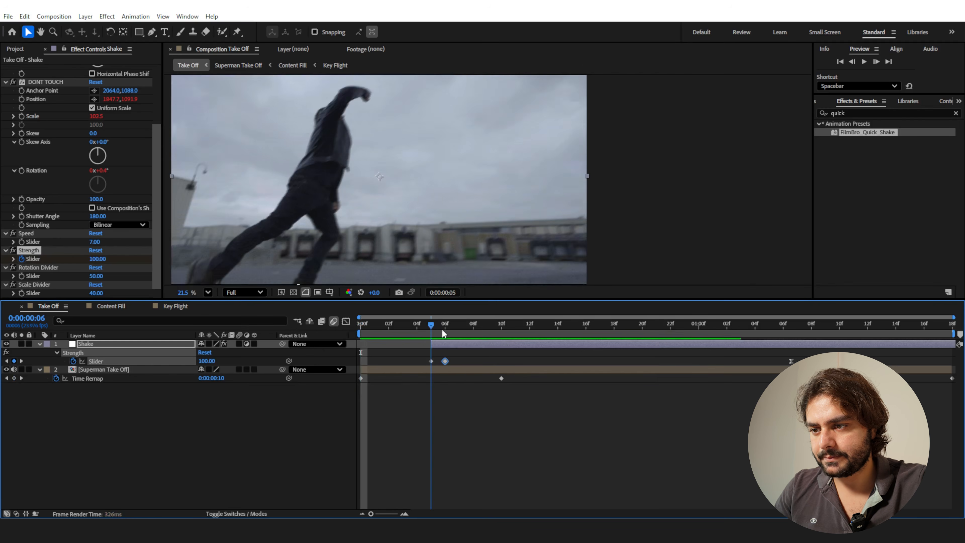
Examine the 04.mov and 07.mov dust clips from the Footage folder by scrubbing through each.
{"action": "left_click", "coordinate": [14, 48]}
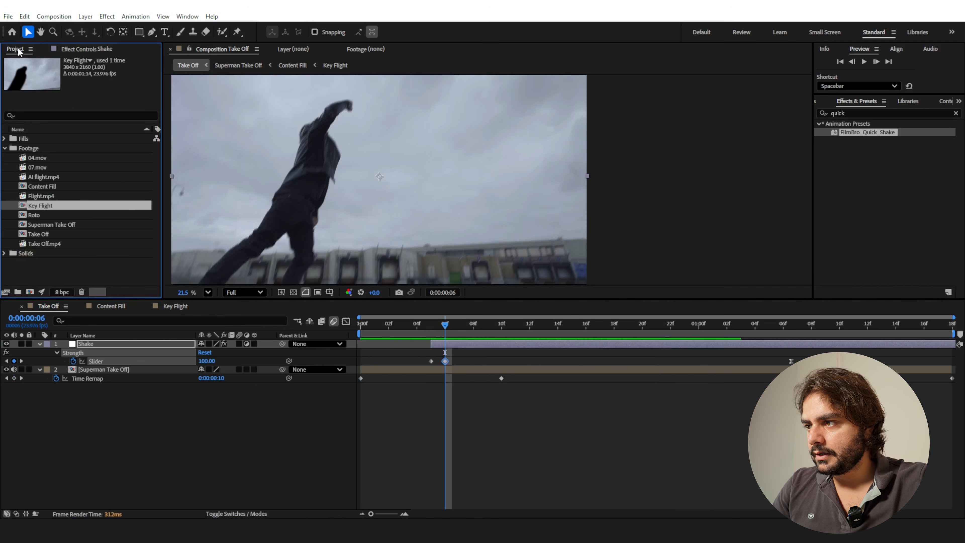
{"action": "left_click", "coordinate": [41, 160]}
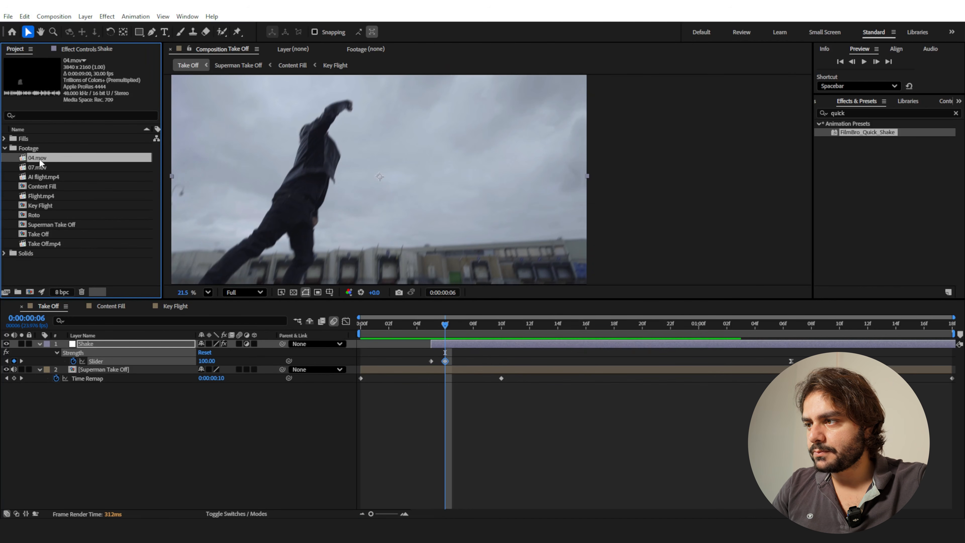
{"action": "double_click", "coordinate": [39, 159]}
{"action": "left_click_drag", "start_coordinate": [168, 270], "coordinate": [200, 265]}
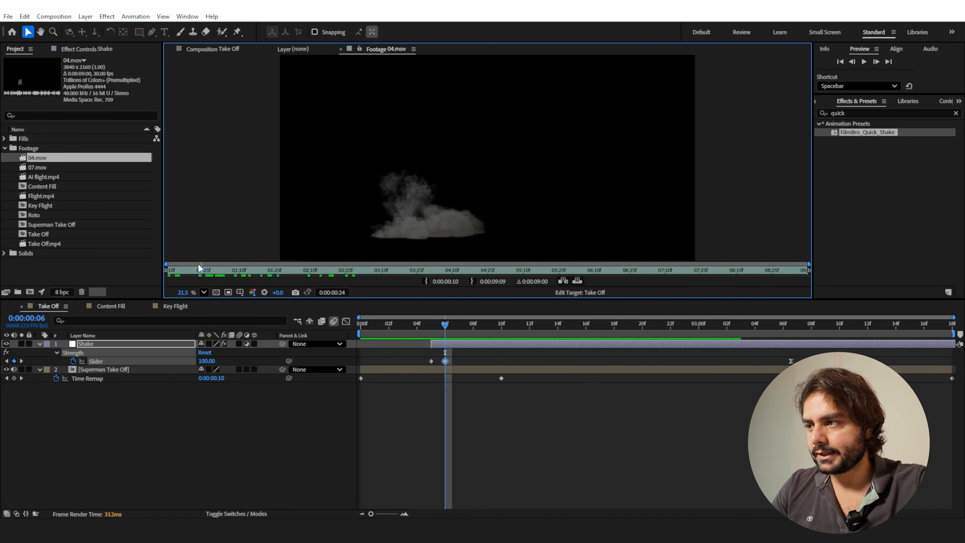
{"action": "left_click", "coordinate": [32, 168]}
{"action": "double_click", "coordinate": [38, 166]}
{"action": "left_click_drag", "start_coordinate": [194, 275], "coordinate": [230, 273]}
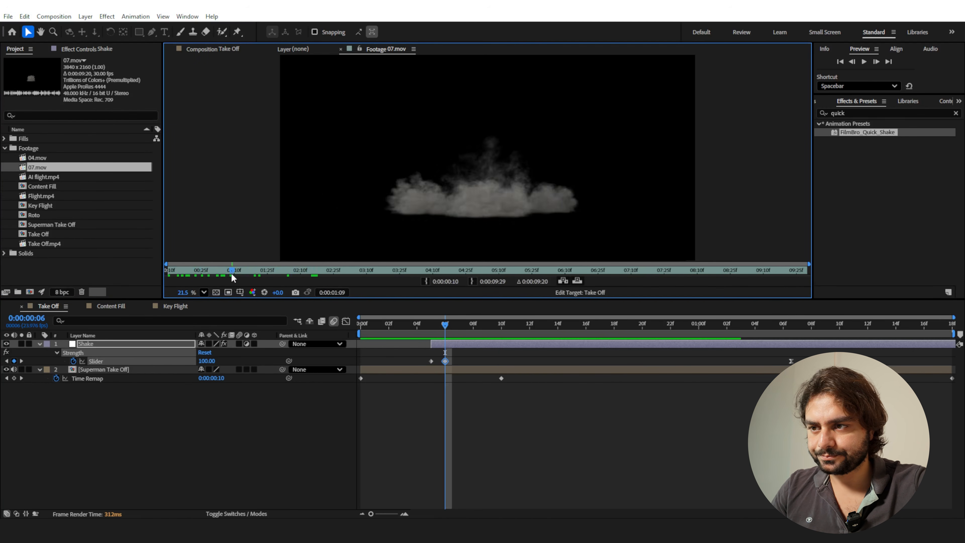
Place 07.mov between the Shake and Superman Take Off layers and position it under the man's feet at about 1157, 1759.
{"action": "left_click_drag", "start_coordinate": [61, 157], "coordinate": [95, 353]}
{"action": "left_click", "coordinate": [35, 167]}
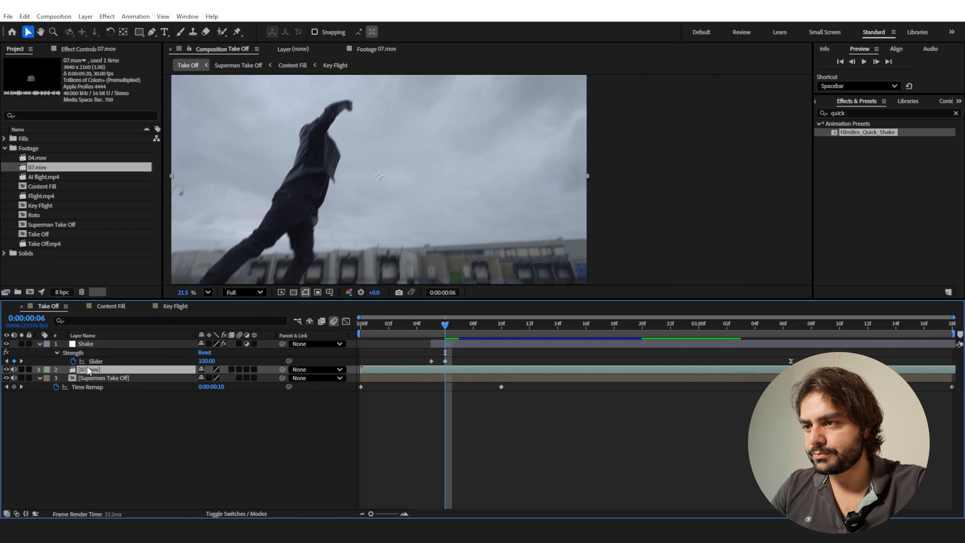
{"action": "scroll", "coordinate": [470, 214], "scroll_direction": "down", "scroll_amount": 2}
{"action": "left_click_drag", "start_coordinate": [433, 185], "coordinate": [380, 234]}
Time-stretch the 07.mov layer with a Stretch Factor of 25.
{"action": "right_click", "coordinate": [460, 369]}
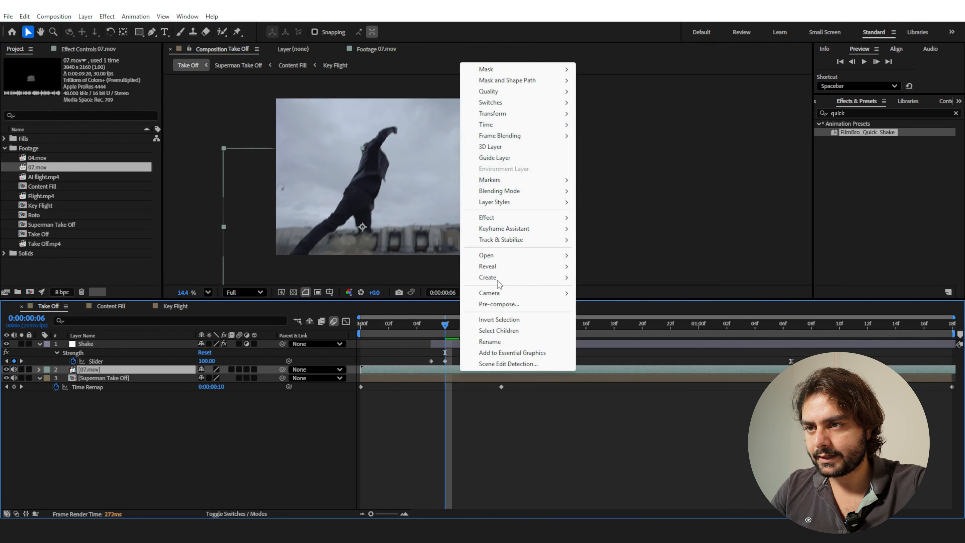
{"action": "mouse_move", "coordinate": [490, 125]}
{"action": "left_click", "coordinate": [619, 146]}
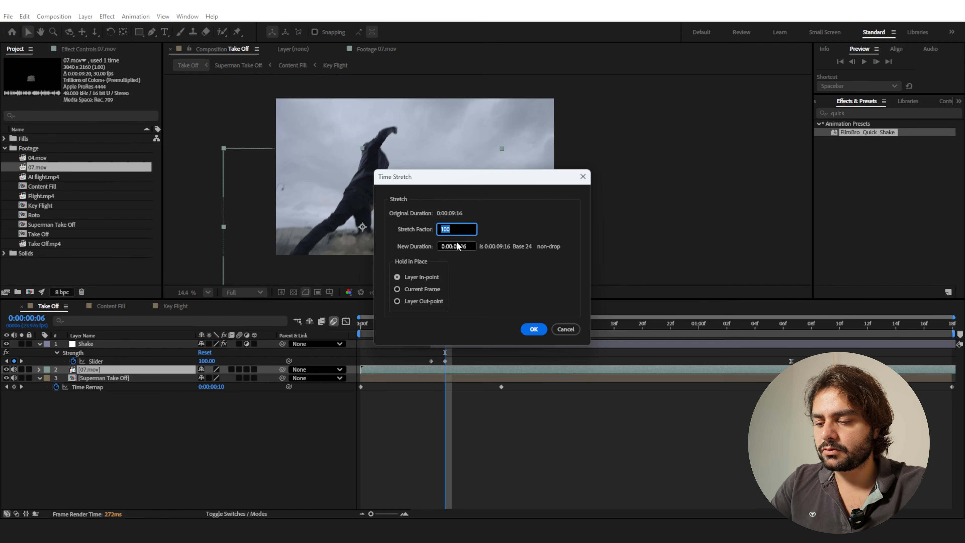
{"action": "type", "text": "25"}
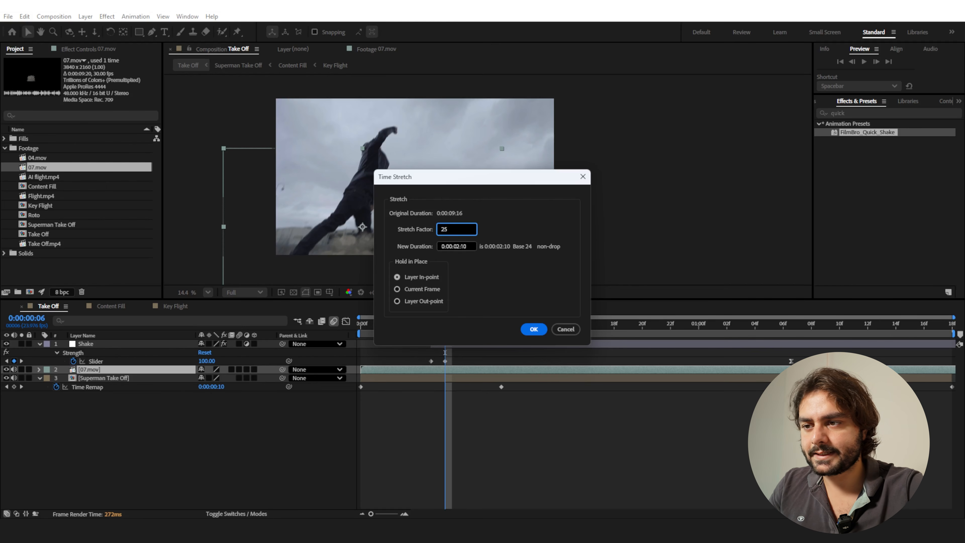
{"action": "key", "text": "Return"}
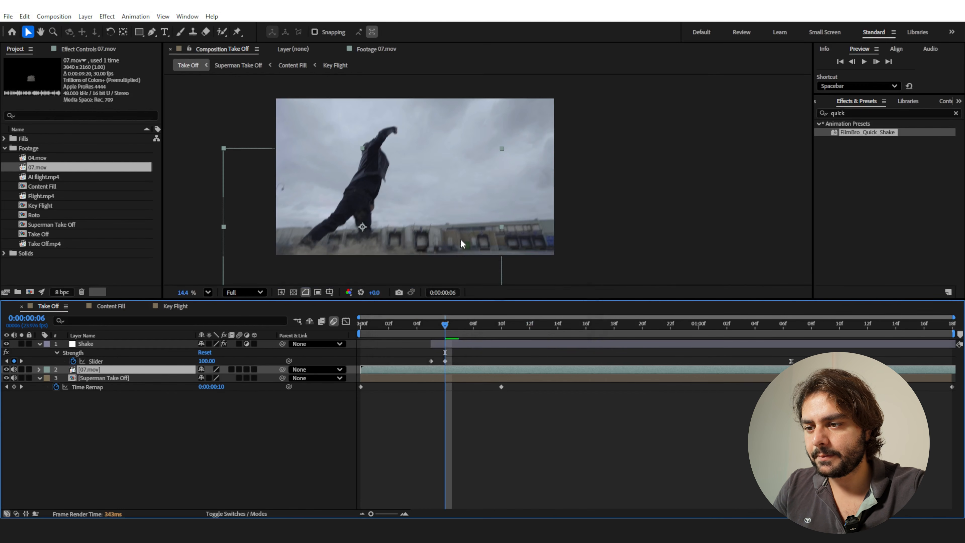
Shift the 07.mov dust layer to match the take-off and trim its start to 0:00:00:05.
{"action": "left_click_drag", "start_coordinate": [407, 372], "coordinate": [463, 372]}
{"action": "mouse_move", "coordinate": [445, 324]}
{"action": "left_mouse_down"}
{"action": "mouse_move", "coordinate": [418, 327]}
{"action": "mouse_move", "coordinate": [433, 326]}
{"action": "left_mouse_up"}
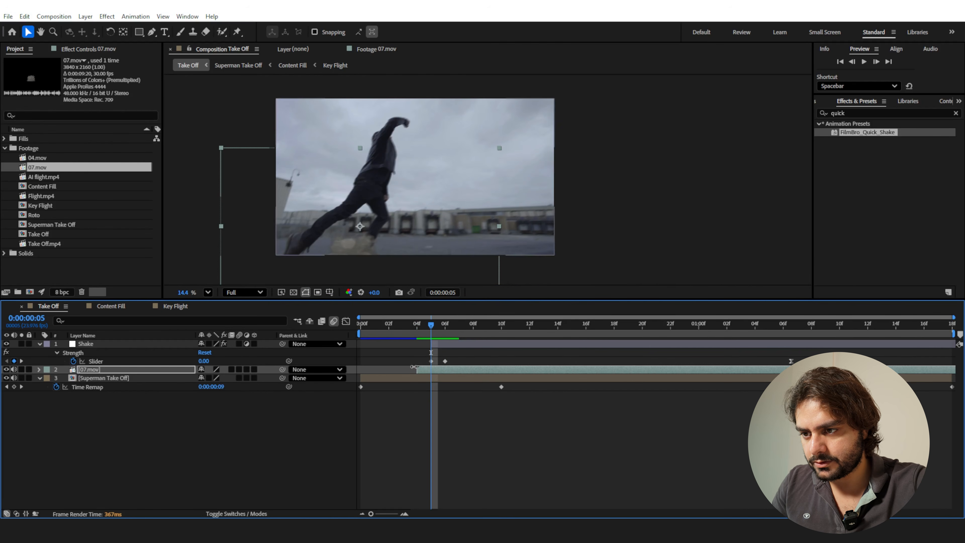
{"action": "left_click_drag", "start_coordinate": [418, 371], "coordinate": [426, 372]}
Keyframe the 07.mov layer's Position at 0:00:00:05 and move it down out of frame at 0:00:00:11.
{"action": "key", "text": "p"}
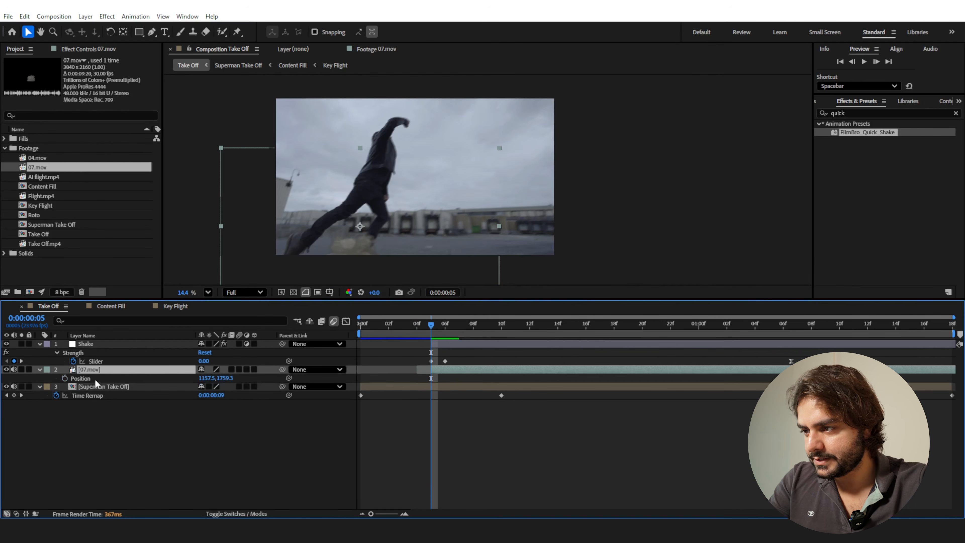
{"action": "left_click", "coordinate": [64, 379]}
{"action": "left_click_drag", "start_coordinate": [433, 329], "coordinate": [519, 336]}
{"action": "left_click_drag", "start_coordinate": [445, 212], "coordinate": [433, 245]}
{"action": "left_click_drag", "start_coordinate": [516, 326], "coordinate": [429, 333]}
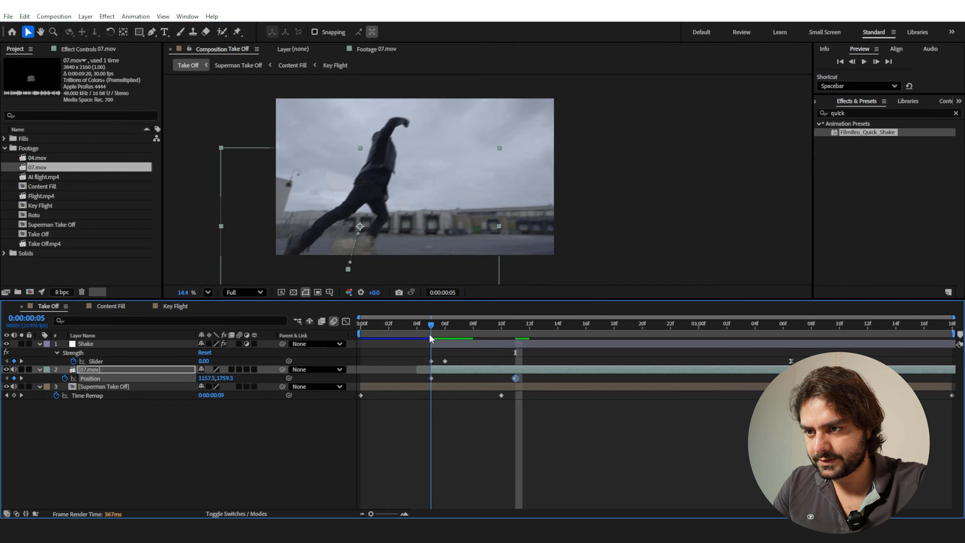
Enlarge the 07.mov dust layer and enable motion blur for it.
{"action": "left_click_drag", "start_coordinate": [500, 226], "coordinate": [533, 229]}
{"action": "left_click_drag", "start_coordinate": [433, 333], "coordinate": [473, 332]}
{"action": "left_click", "coordinate": [239, 370]}
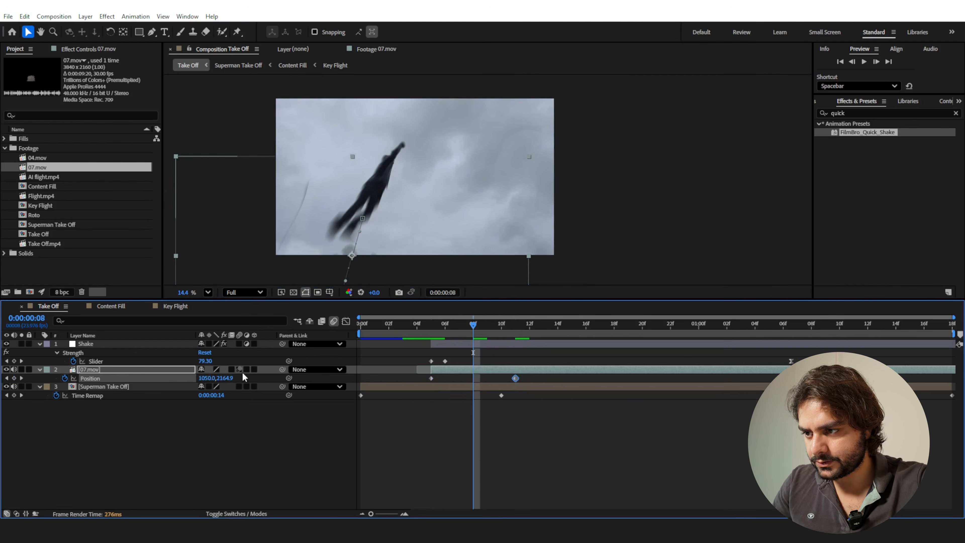
{"action": "left_click", "coordinate": [445, 327]}
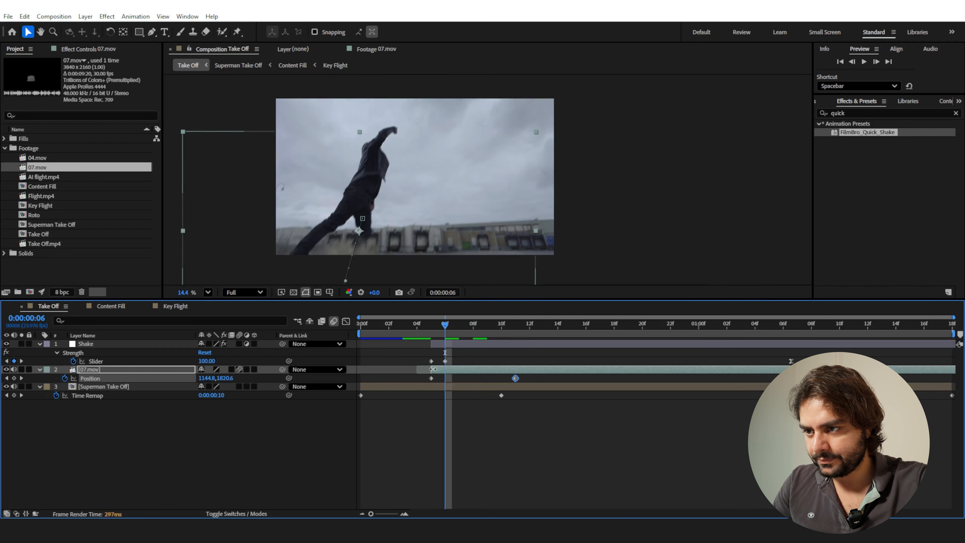
Apply the Tint effect to the 07.mov layer and set Amount to Tint to 70%.
{"action": "left_click", "coordinate": [156, 371]}
{"action": "left_click", "coordinate": [863, 114]}
{"action": "type", "text": "tint"}
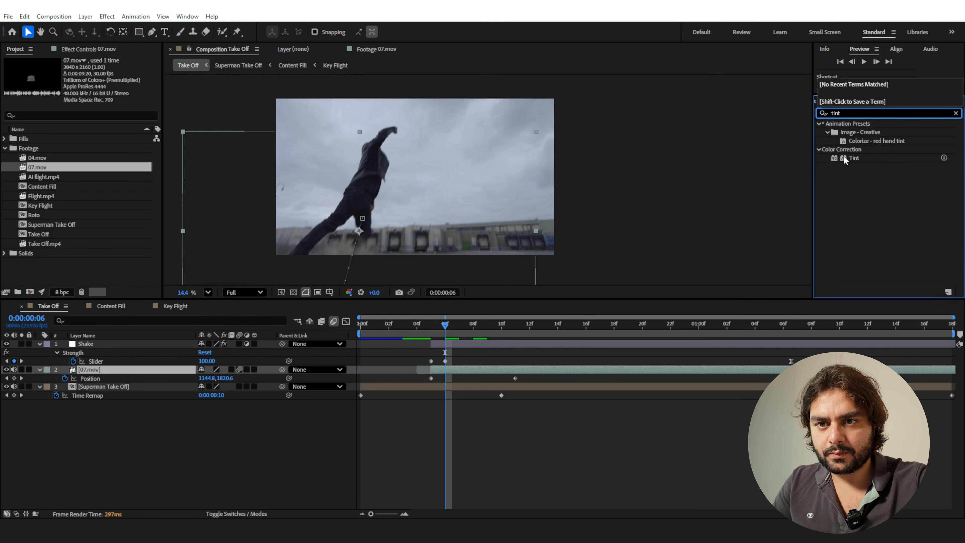
{"action": "double_click", "coordinate": [853, 158]}
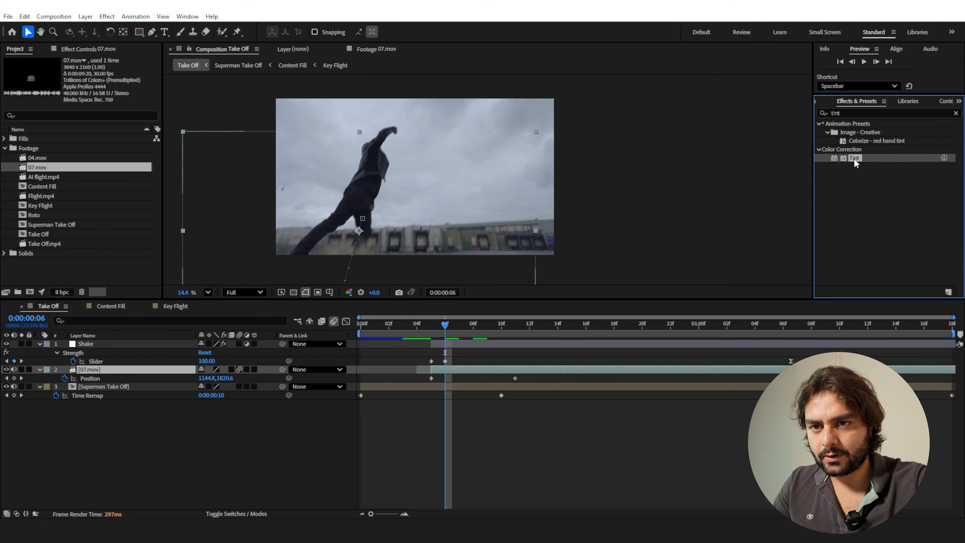
{"action": "left_click", "coordinate": [98, 95]}
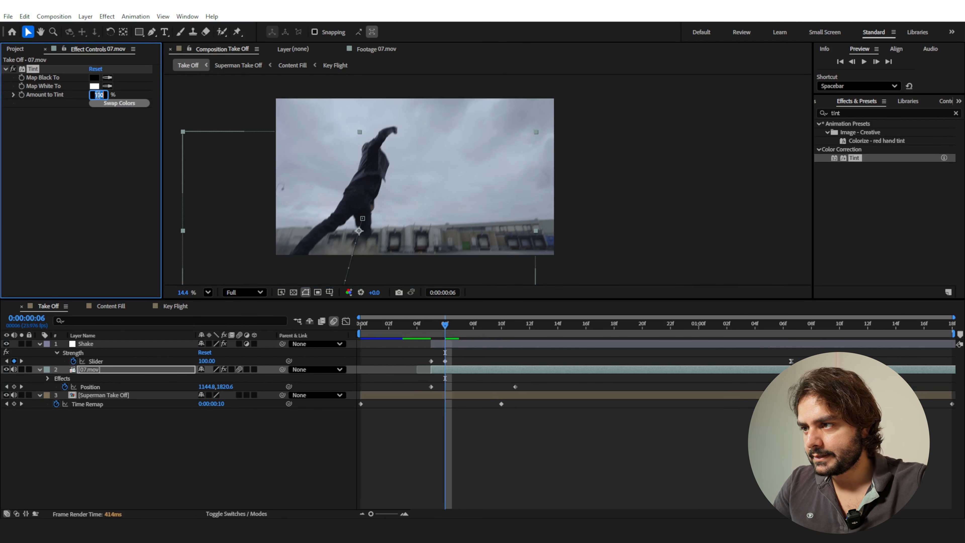
{"action": "type", "text": "70"}
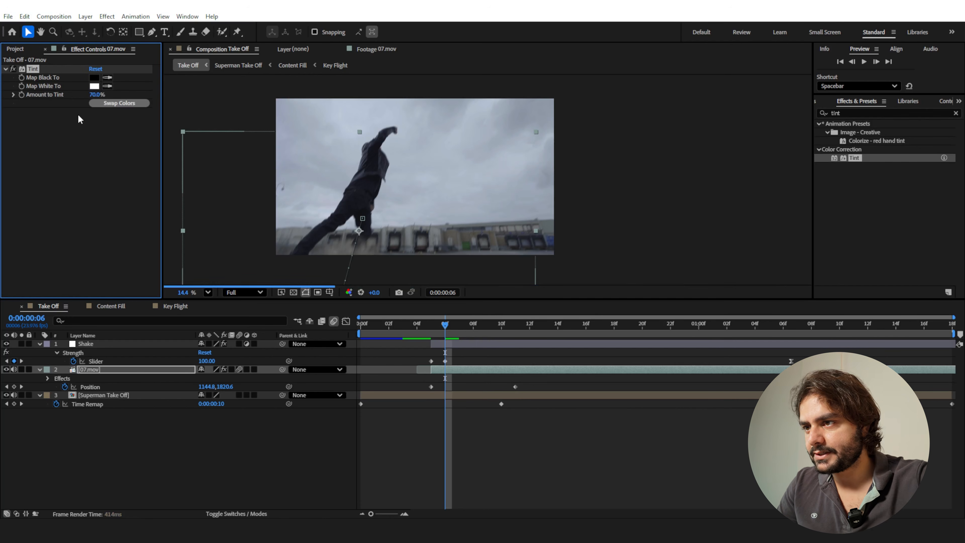
{"action": "key", "text": "Return"}
Set the 07.mov layer's Opacity to 20%.
{"action": "key", "text": "t"}
{"action": "left_click", "coordinate": [205, 379]}
{"action": "type", "text": "20"}
{"action": "key", "text": "Return"}
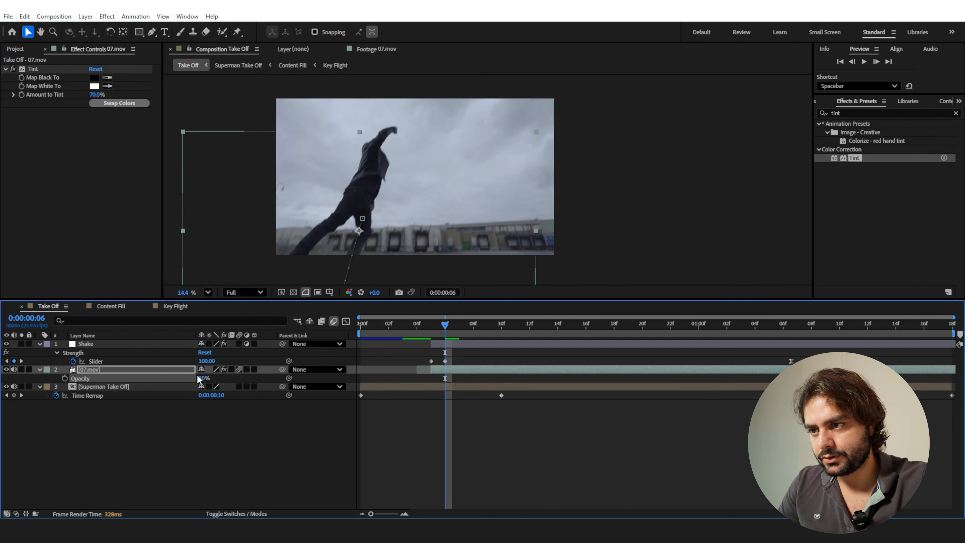
Preview the take-off from the first frame, and shift the Shake layer to start at 0:00:00:06.
{"action": "left_click", "coordinate": [243, 431]}
{"action": "left_click", "coordinate": [431, 324]}
{"action": "left_click_drag", "start_coordinate": [431, 324], "coordinate": [361, 325]}
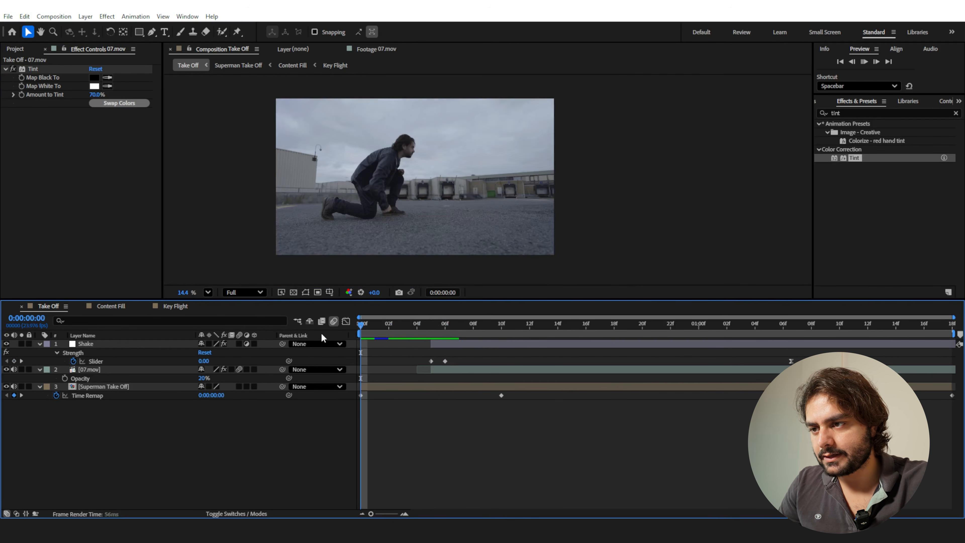
{"action": "key", "text": "space"}
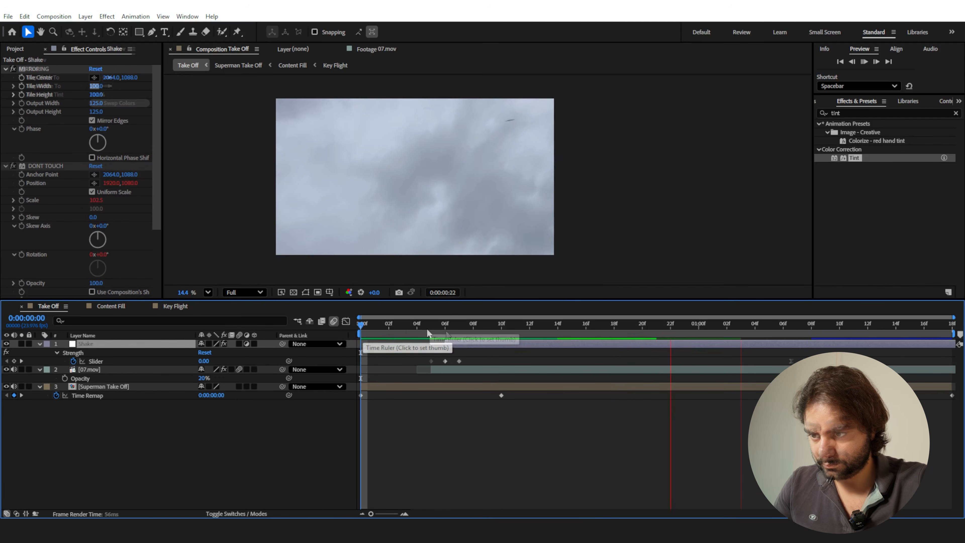
{"action": "left_click", "coordinate": [428, 333]}
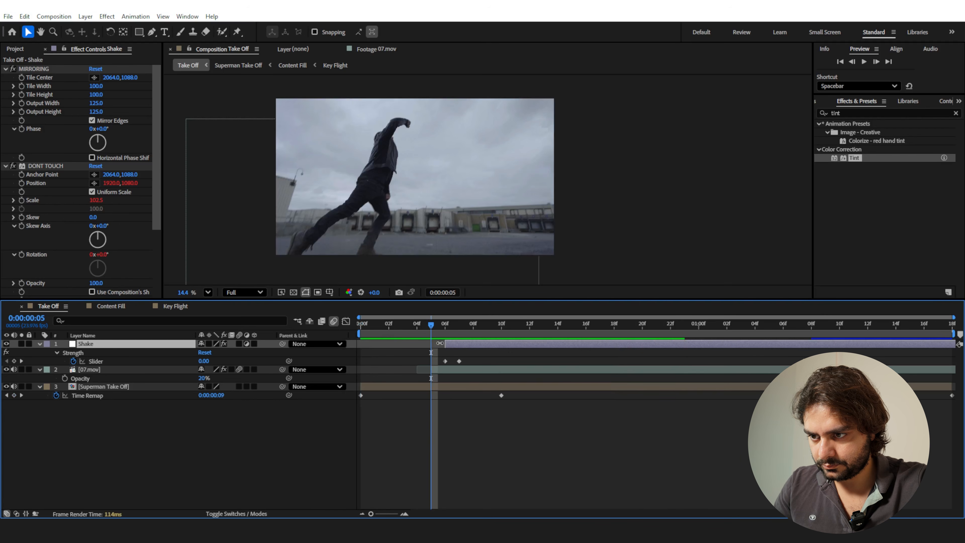
Move the Shake layer's start and its first Strength Slider keyframe to 0:00:00:04, and preview the take-off from the first frame.
{"action": "left_click_drag", "start_coordinate": [445, 362], "coordinate": [315, 335]}
{"action": "left_click", "coordinate": [431, 351]}
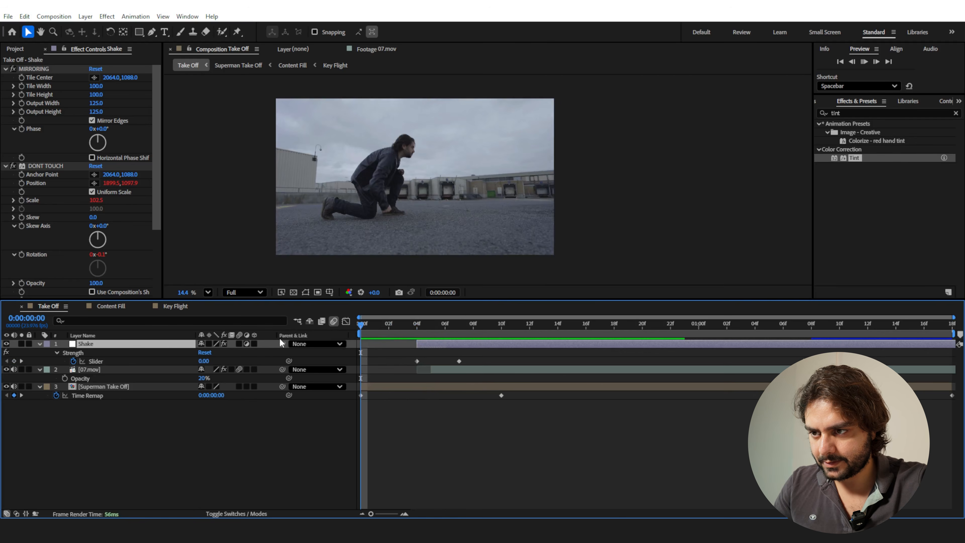
{"action": "key", "text": "space"}
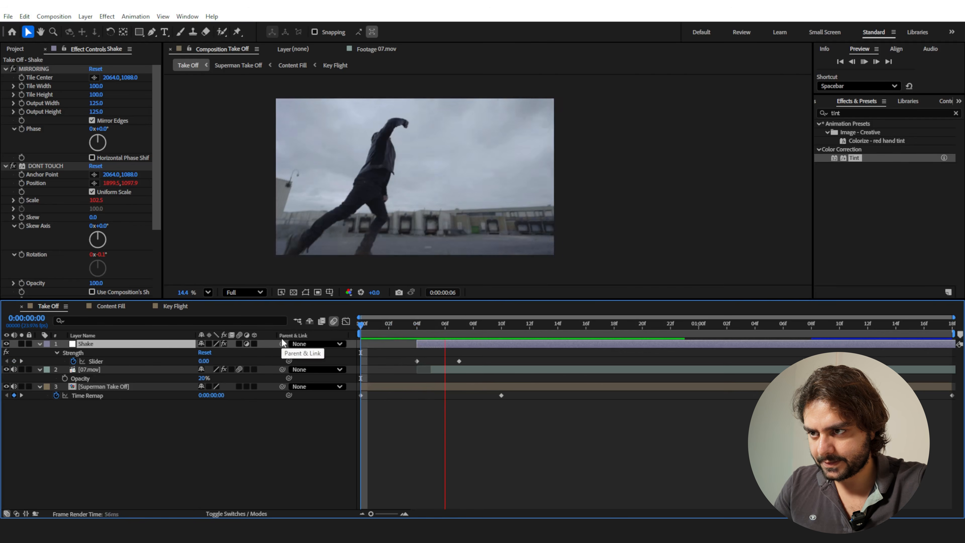
{"action": "left_click", "coordinate": [378, 327]}
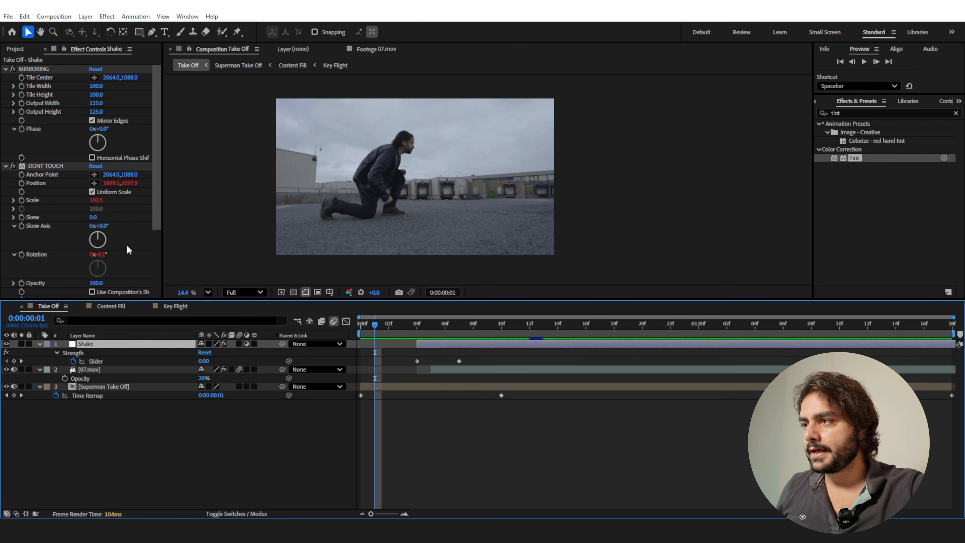
Create a new composition from Flight.mp4 and scrub its green-screen footage to 0:00:00:07.
{"action": "left_click", "coordinate": [17, 50]}
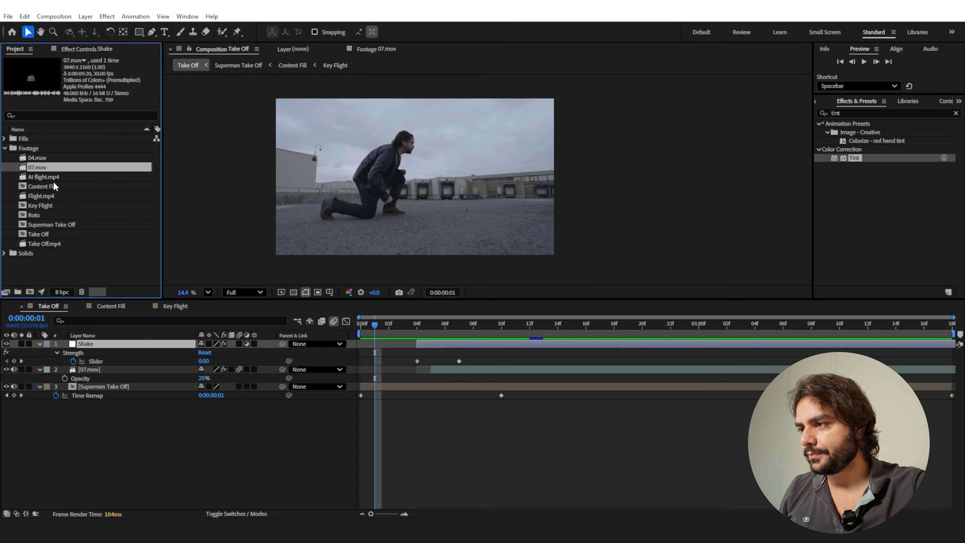
{"action": "left_click", "coordinate": [33, 195]}
{"action": "left_click_drag", "start_coordinate": [38, 195], "coordinate": [29, 292]}
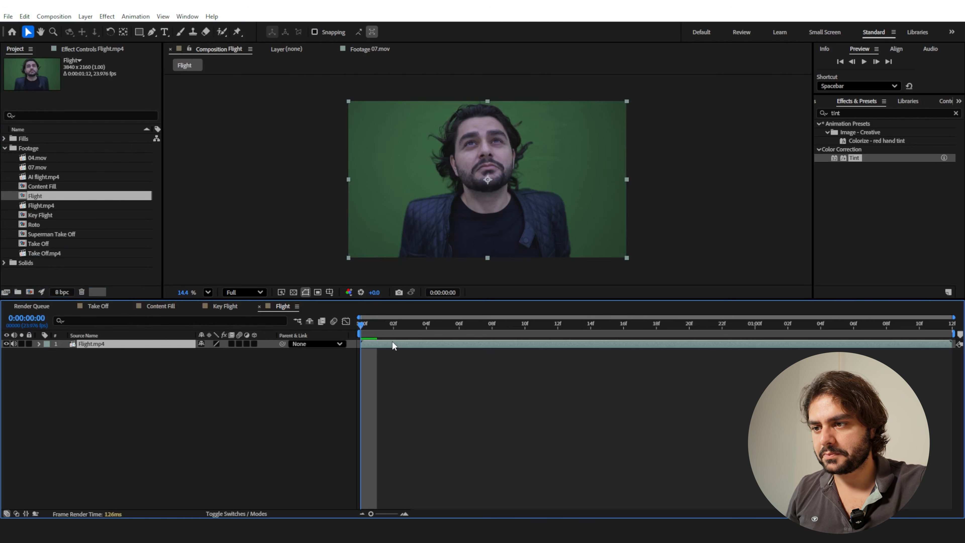
{"action": "left_click_drag", "start_coordinate": [374, 330], "coordinate": [434, 312]}
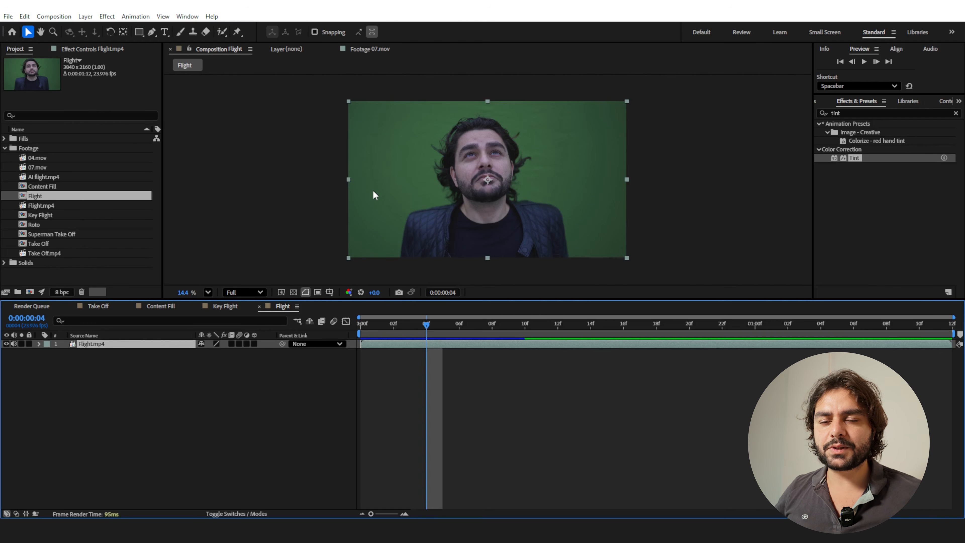
{"action": "left_click_drag", "start_coordinate": [413, 323], "coordinate": [477, 335]}
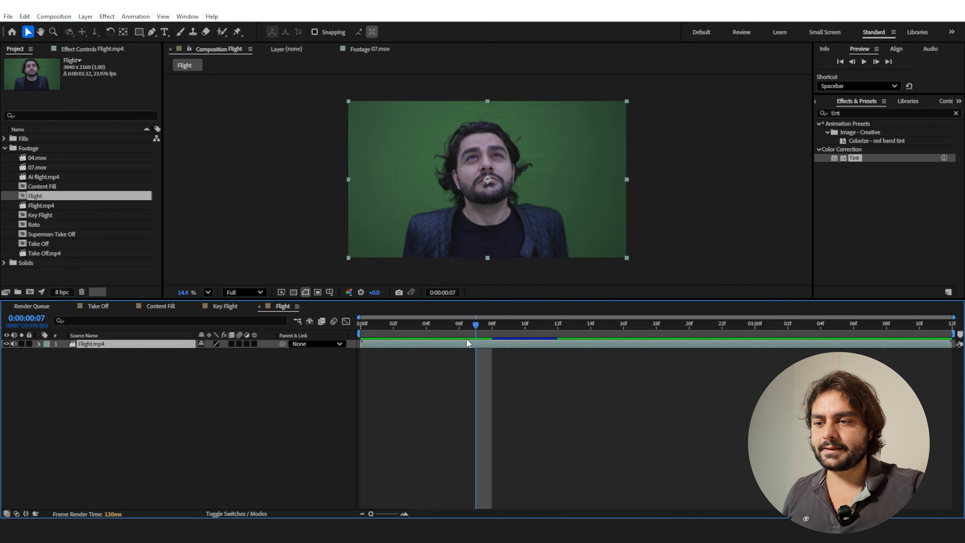
Apply Keylight (1.2) to Flight.mp4, set View to Intermediate Result, and sample the green backdrop as Screen Colour.
{"action": "key", "text": "ctrl+5"}
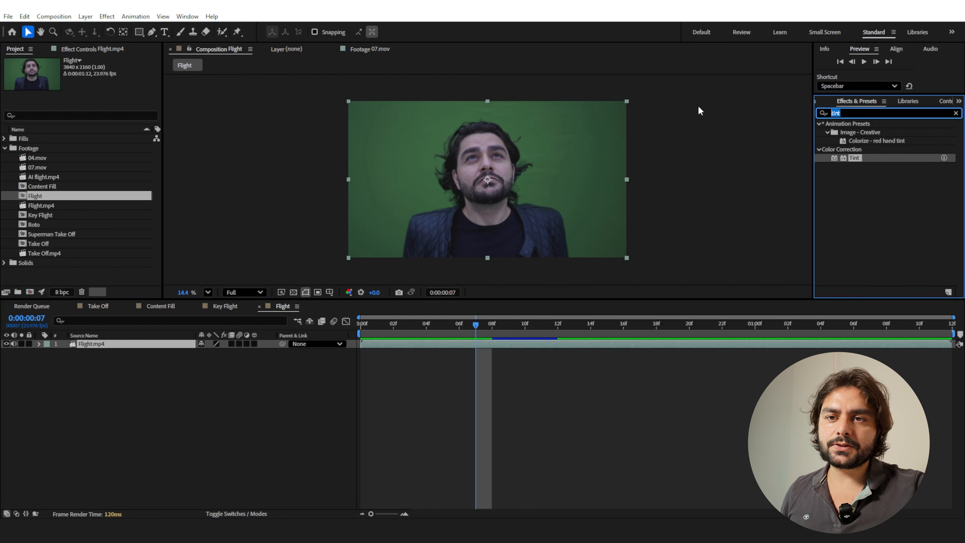
{"action": "type", "text": "keylight"}
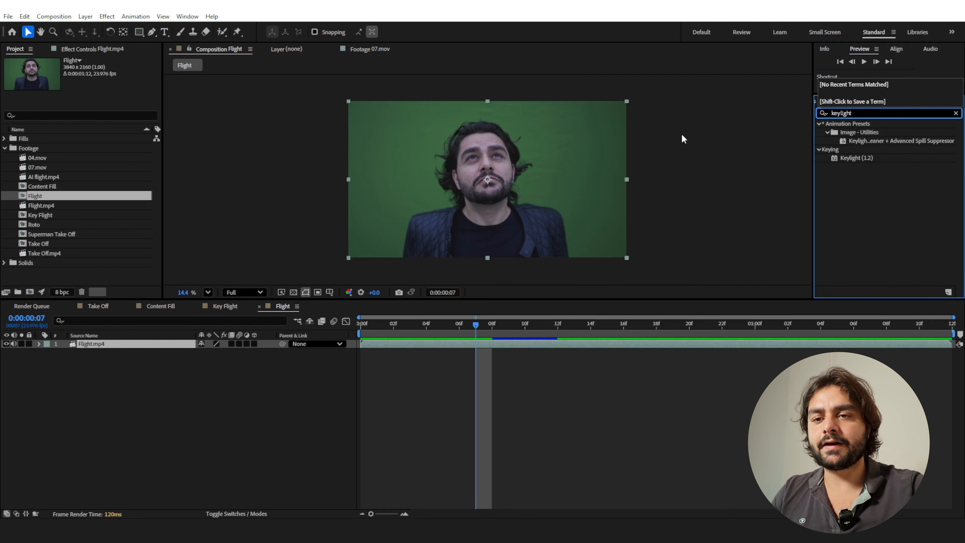
{"action": "double_click", "coordinate": [845, 158]}
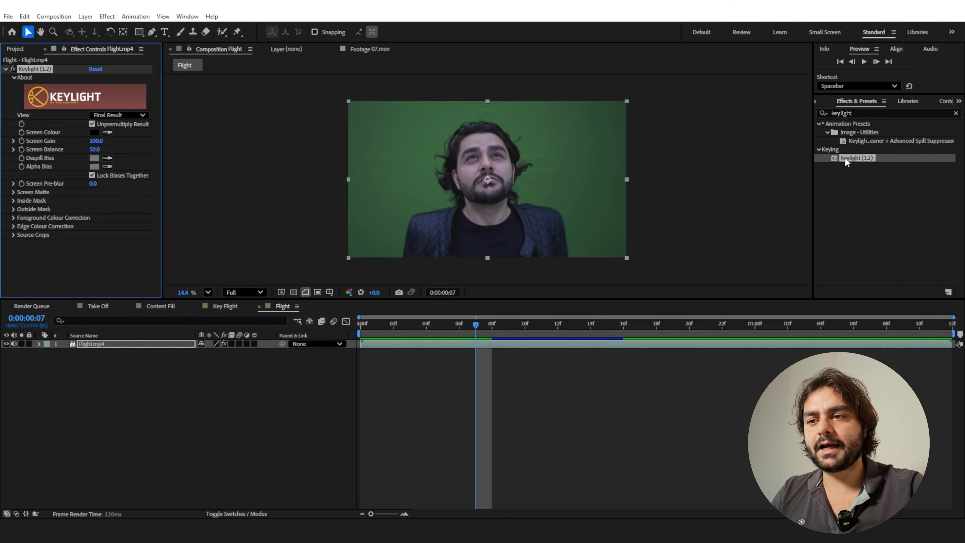
{"action": "left_click", "coordinate": [115, 115]}
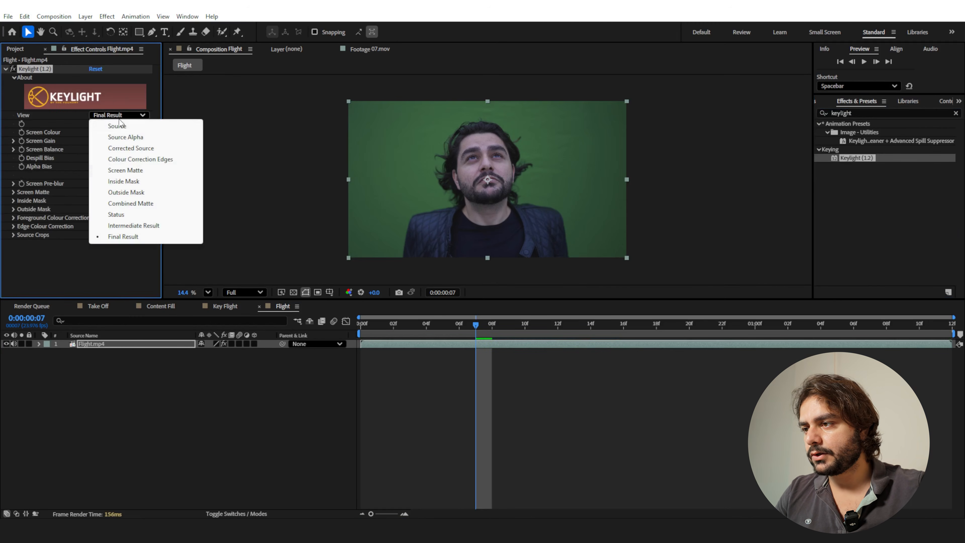
{"action": "left_click", "coordinate": [139, 228]}
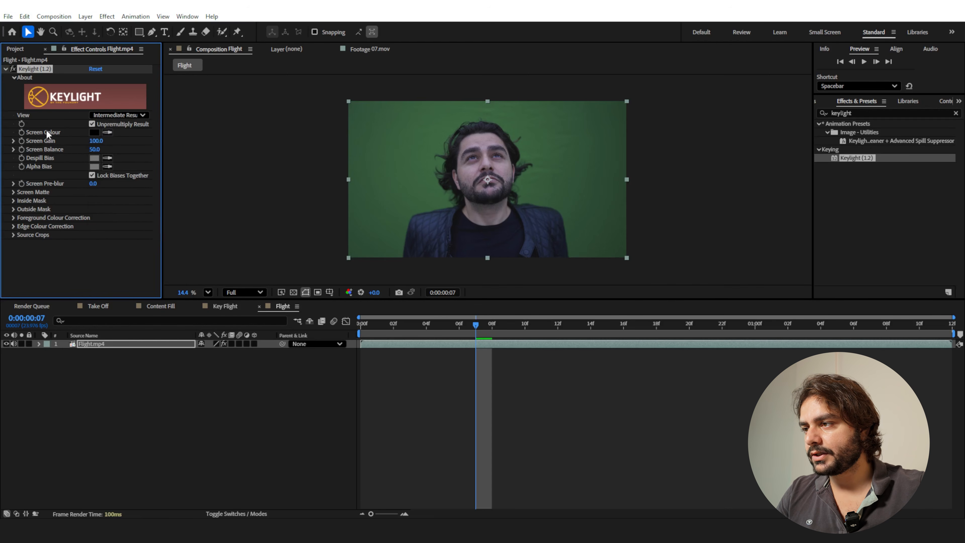
{"action": "left_click", "coordinate": [107, 132]}
{"action": "left_click", "coordinate": [384, 157]}
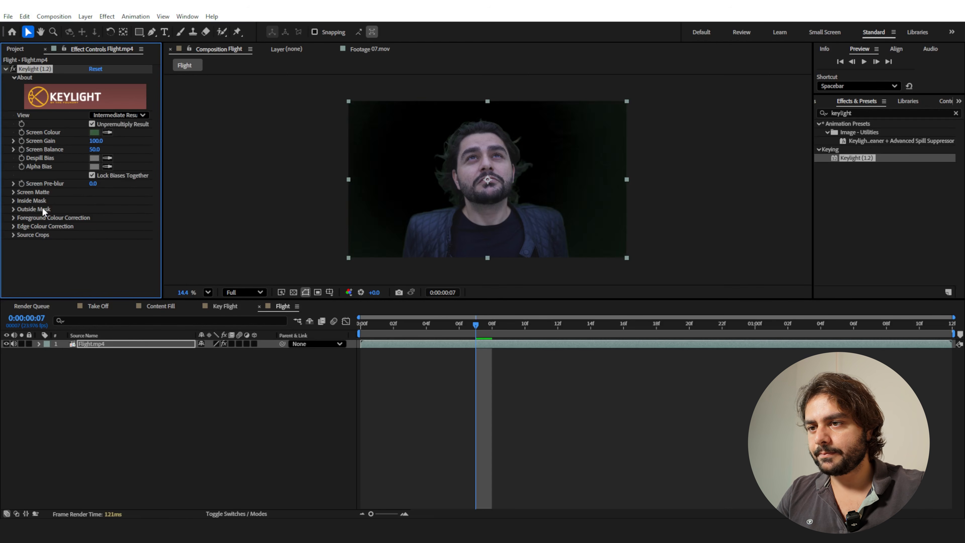
Clean up the key in the Screen Matte view with Clip Black 31 and Clip White 84, and return View to Intermediate Result.
{"action": "left_click", "coordinate": [104, 115]}
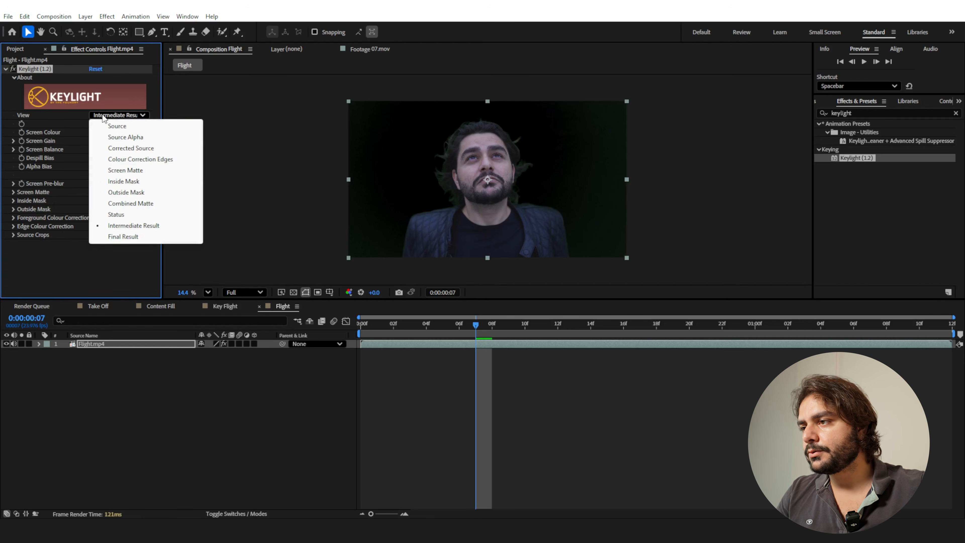
{"action": "left_click", "coordinate": [123, 171]}
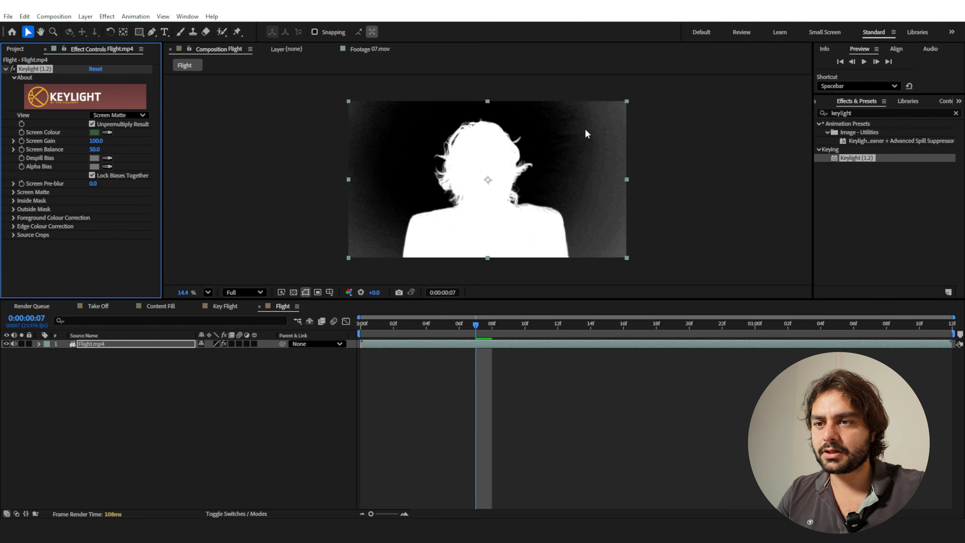
{"action": "left_click", "coordinate": [13, 192]}
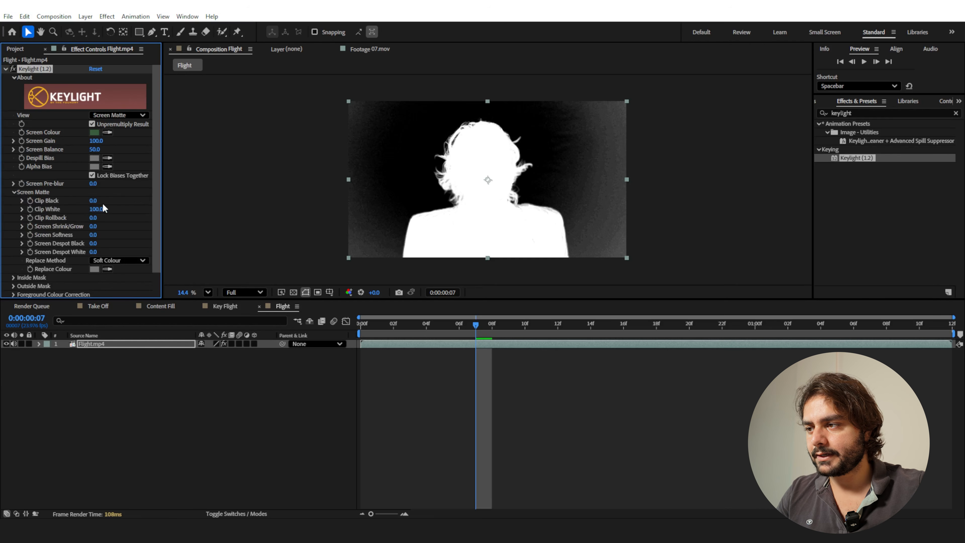
{"action": "left_click_drag", "start_coordinate": [95, 200], "coordinate": [104, 200]}
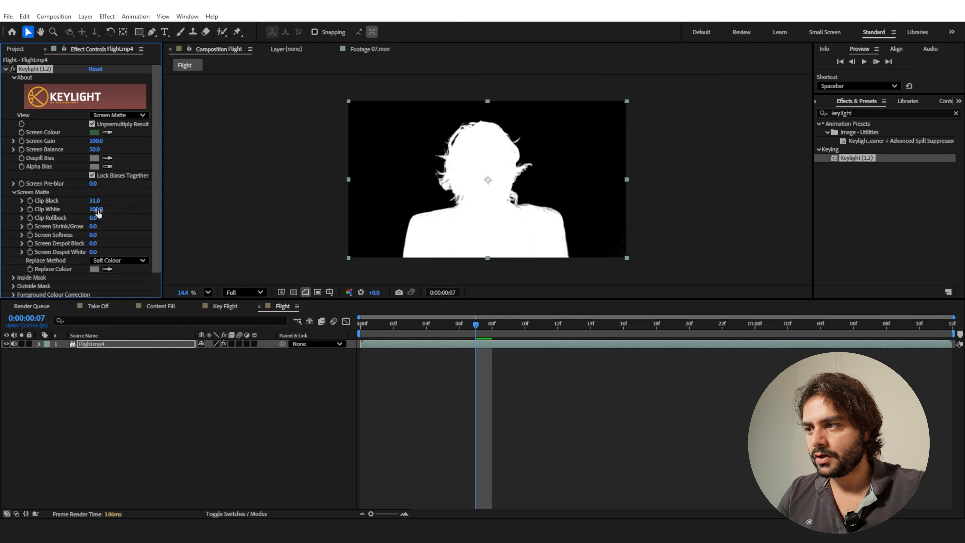
{"action": "left_click_drag", "start_coordinate": [96, 208], "coordinate": [94, 209]}
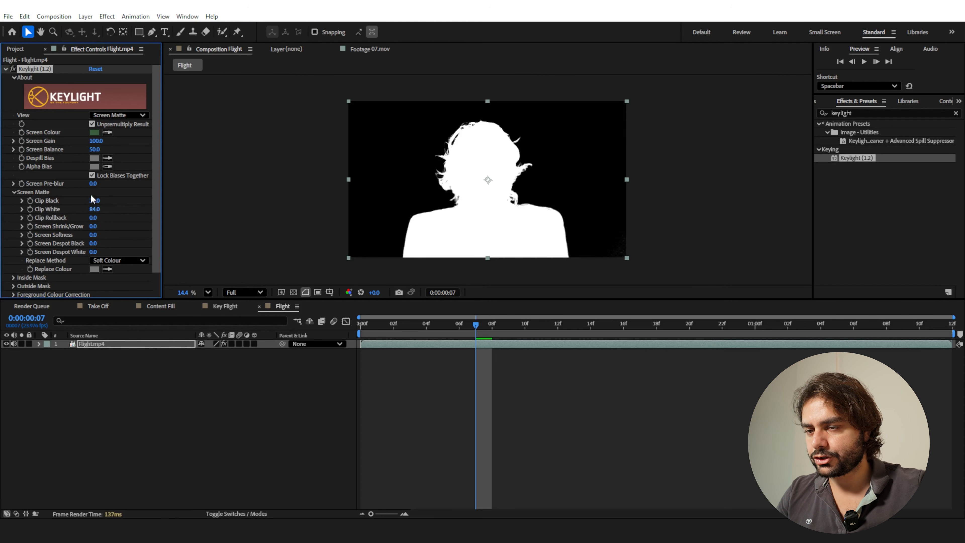
{"action": "left_click", "coordinate": [118, 115]}
{"action": "left_click", "coordinate": [134, 227]}
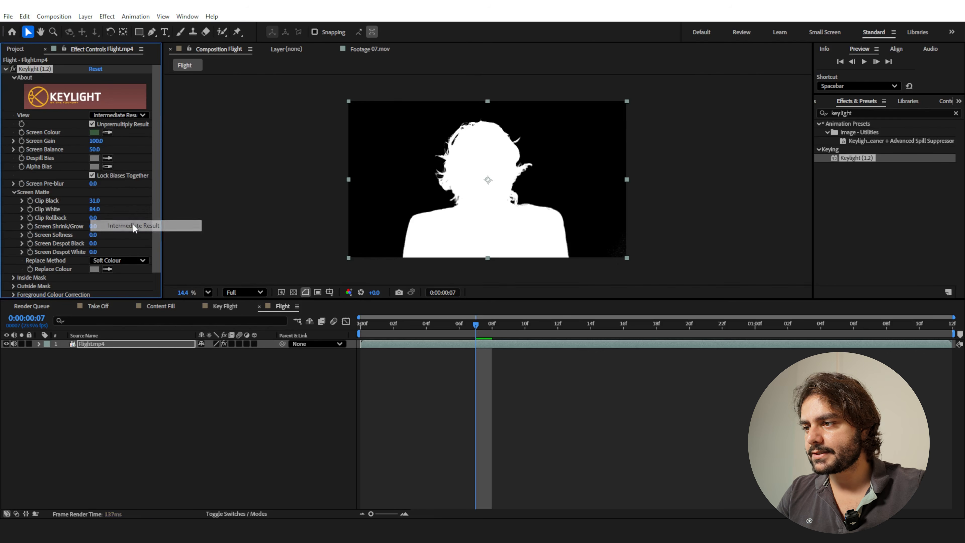
Apply the Advanced Spill Suppressor effect to the Flight.mp4 layer.
{"action": "left_click", "coordinate": [838, 113]}
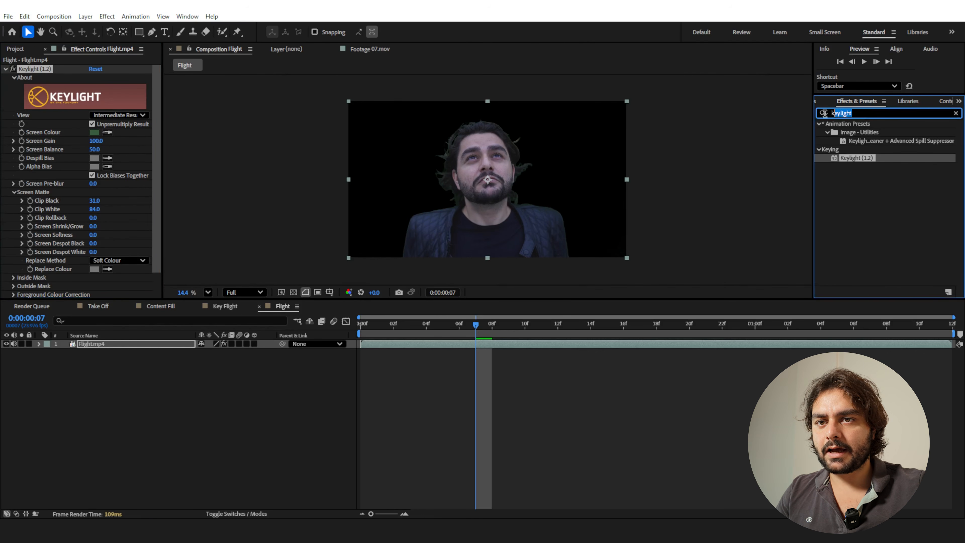
{"action": "type", "text": "adv"}
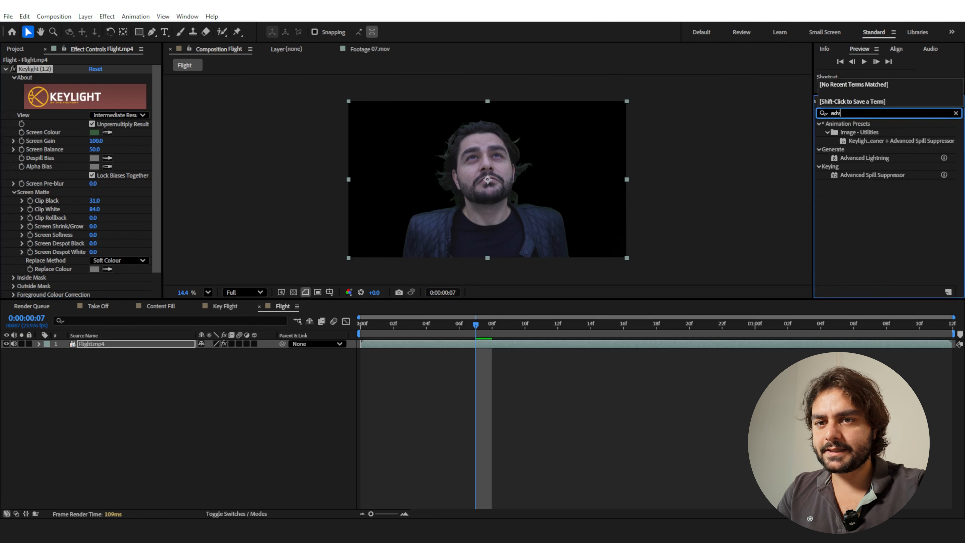
{"action": "left_click_drag", "start_coordinate": [865, 175], "coordinate": [706, 346]}
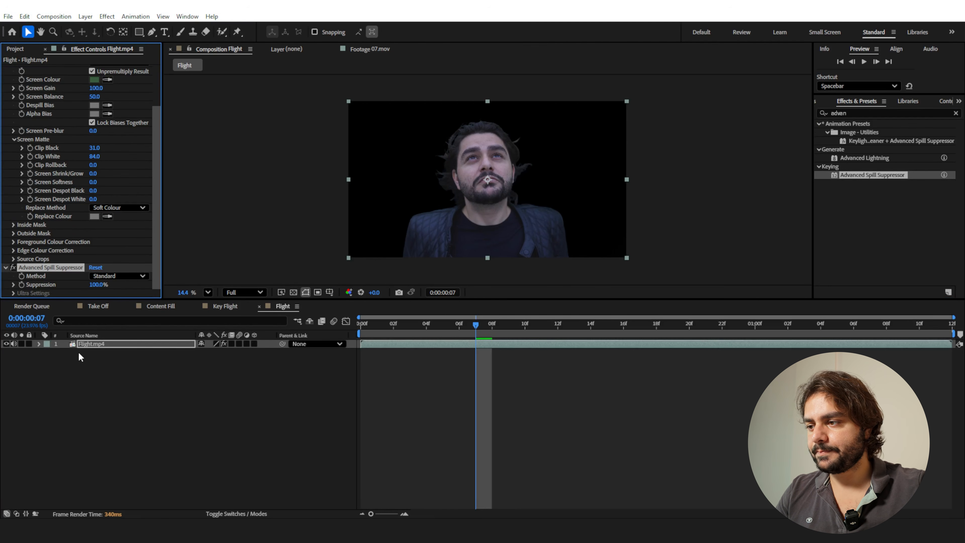
{"action": "left_click", "coordinate": [91, 344]}
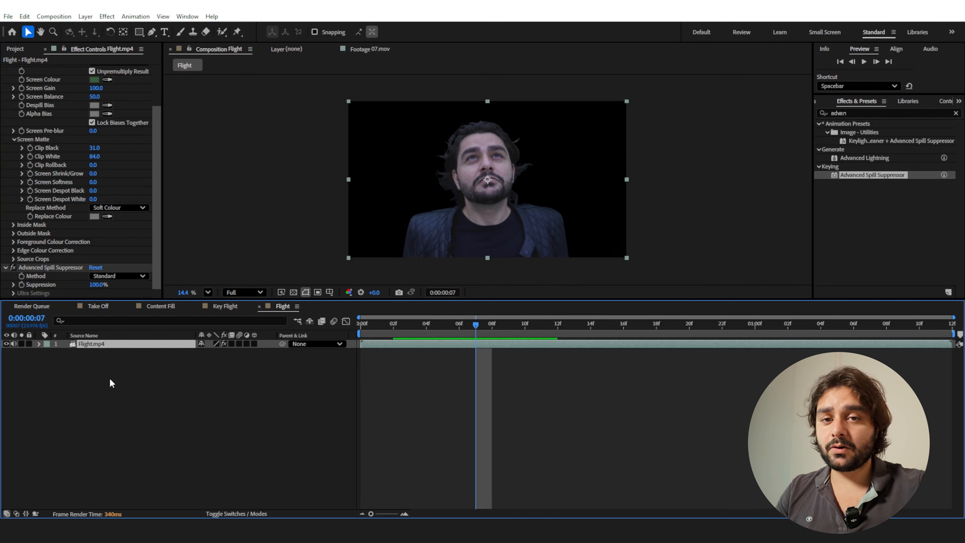
Create a 3840 x 2160 px solid named Sky in the Flight composition.
{"action": "right_click", "coordinate": [126, 396]}
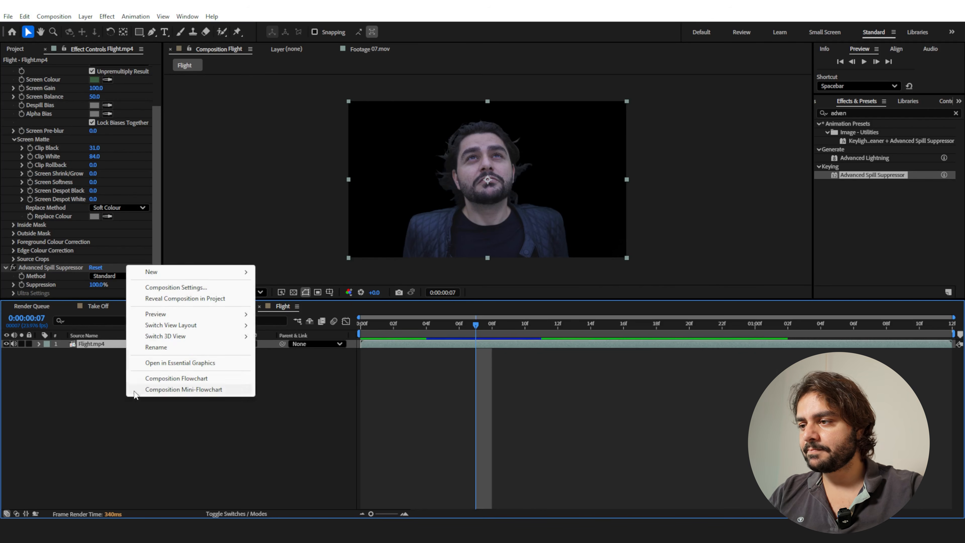
{"action": "mouse_move", "coordinate": [160, 271]}
{"action": "left_click", "coordinate": [293, 303]}
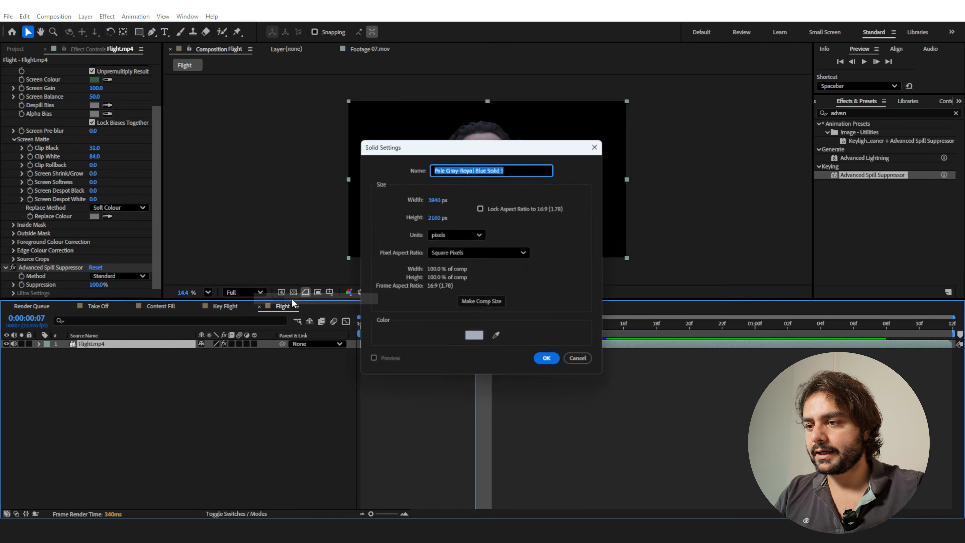
{"action": "type", "text": "Sky"}
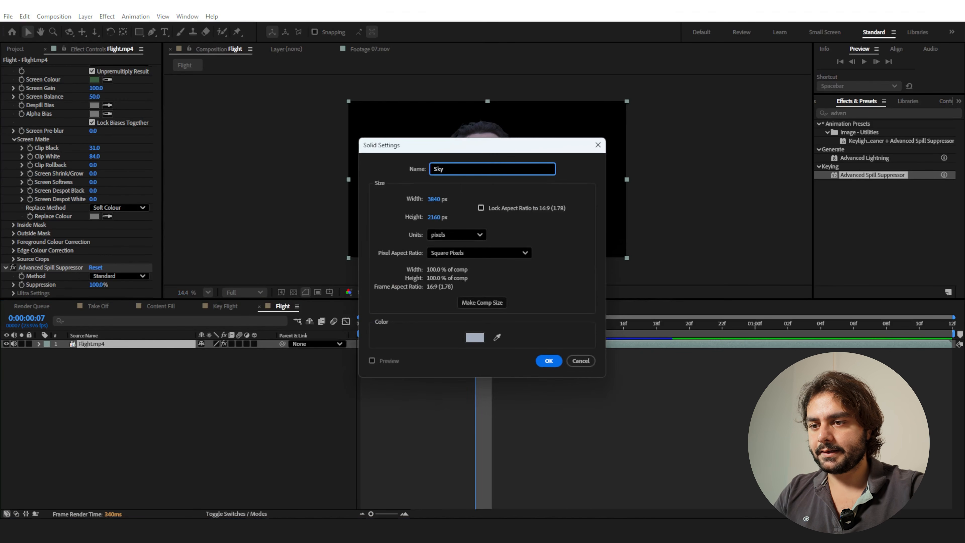
{"action": "key", "text": "Return"}
Apply the Gradient Ramp effect to the Sky solid.
{"action": "left_click", "coordinate": [832, 113]}
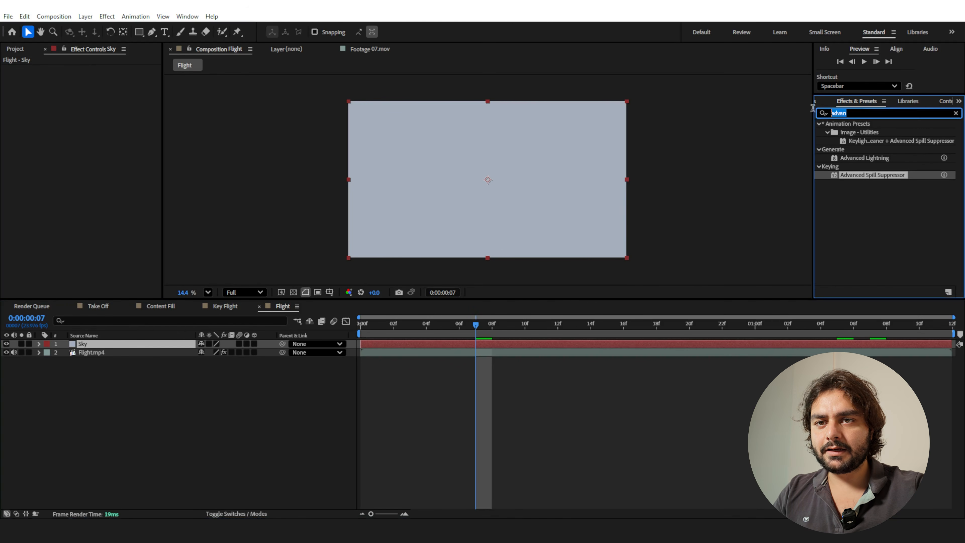
{"action": "type", "text": "gradi"}
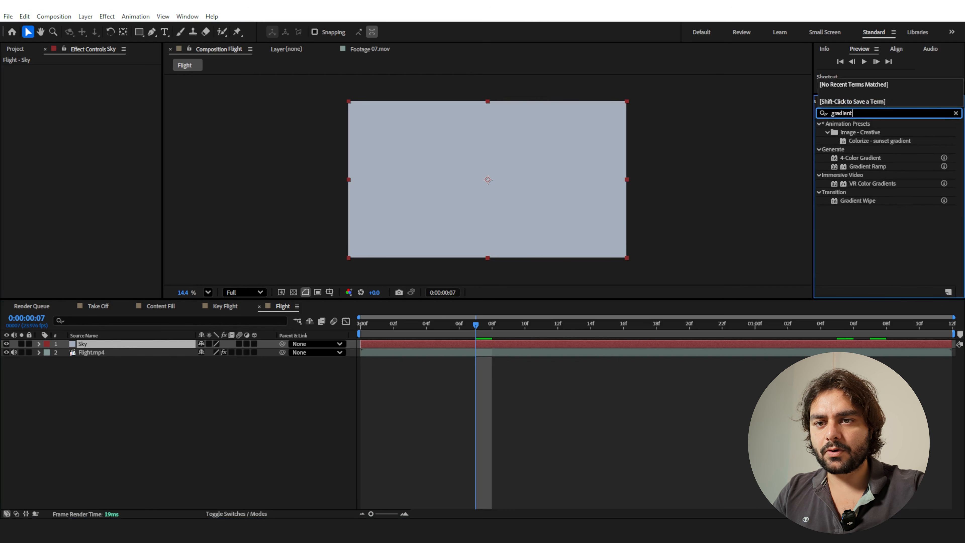
{"action": "type", "text": "ent"}
{"action": "left_click_drag", "start_coordinate": [871, 168], "coordinate": [532, 179]}
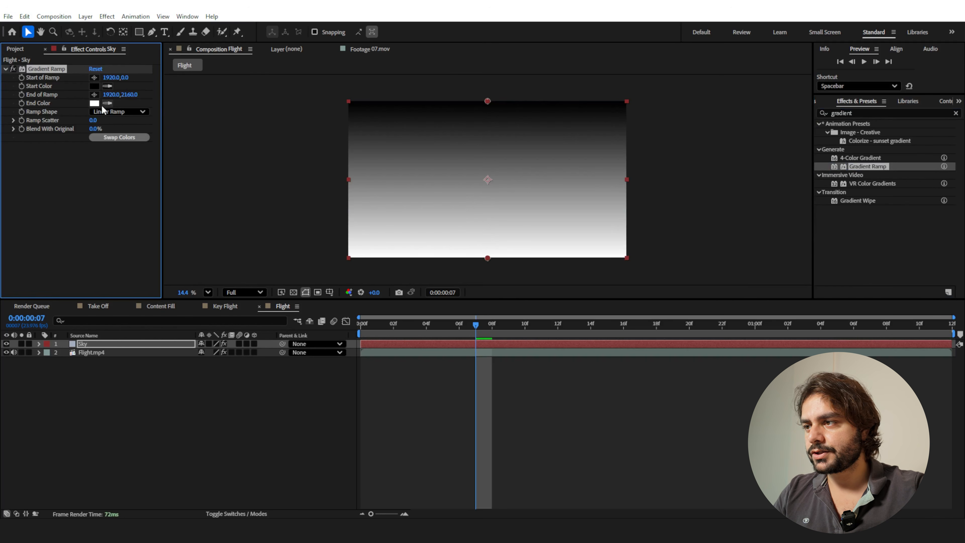
Set the Gradient Ramp's End Color to a pale, desaturated grey-blue.
{"action": "left_click", "coordinate": [95, 103]}
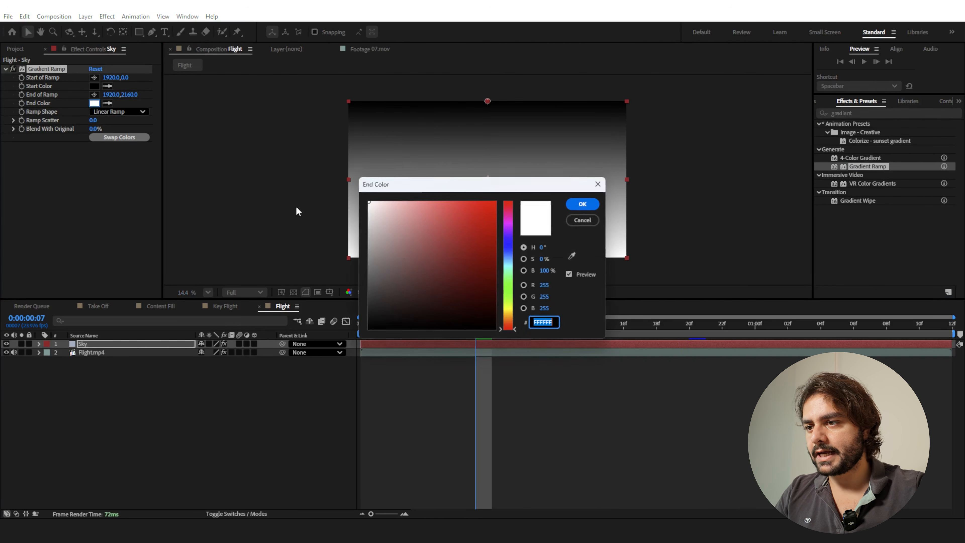
{"action": "left_click", "coordinate": [385, 249]}
{"action": "left_click_drag", "start_coordinate": [508, 253], "coordinate": [508, 259]}
{"action": "left_click_drag", "start_coordinate": [388, 232], "coordinate": [388, 233]}
{"action": "left_click", "coordinate": [508, 261]}
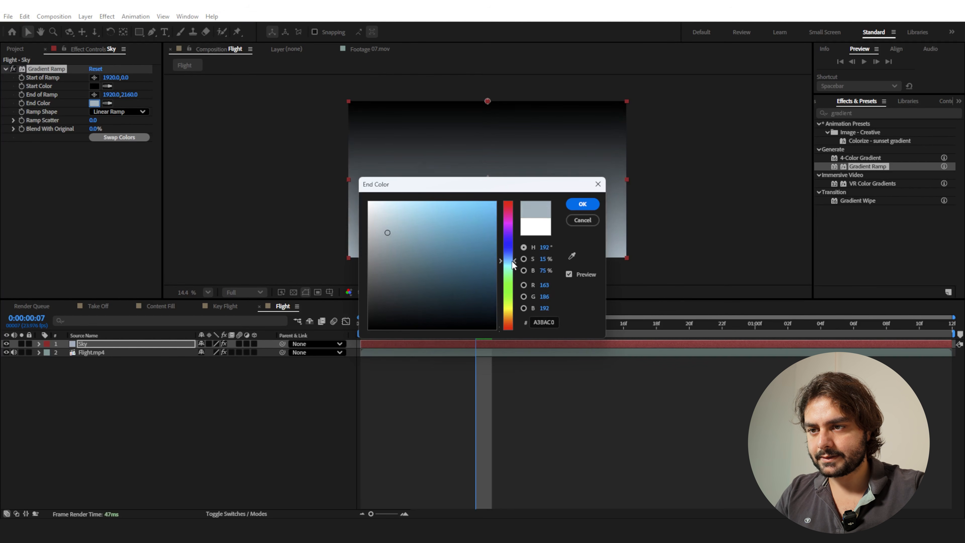
{"action": "left_click_drag", "start_coordinate": [387, 232], "coordinate": [382, 230]}
{"action": "left_click", "coordinate": [583, 204]}
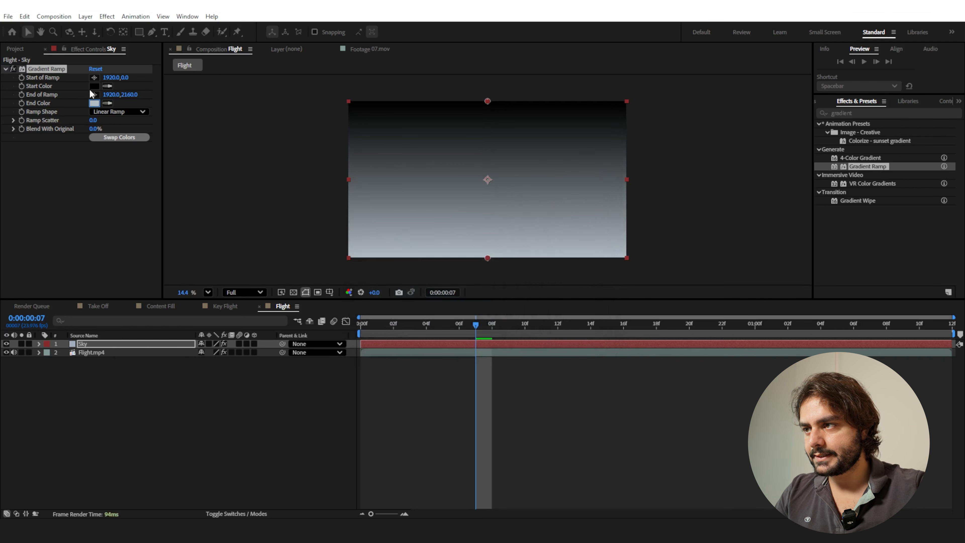
Set the Gradient Ramp's Start Color to the grey-blue A7B8C5.
{"action": "left_click", "coordinate": [94, 86]}
{"action": "left_click", "coordinate": [508, 255]}
{"action": "left_click_drag", "start_coordinate": [436, 253], "coordinate": [388, 230]}
{"action": "left_click_drag", "start_coordinate": [435, 190], "coordinate": [197, 256]}
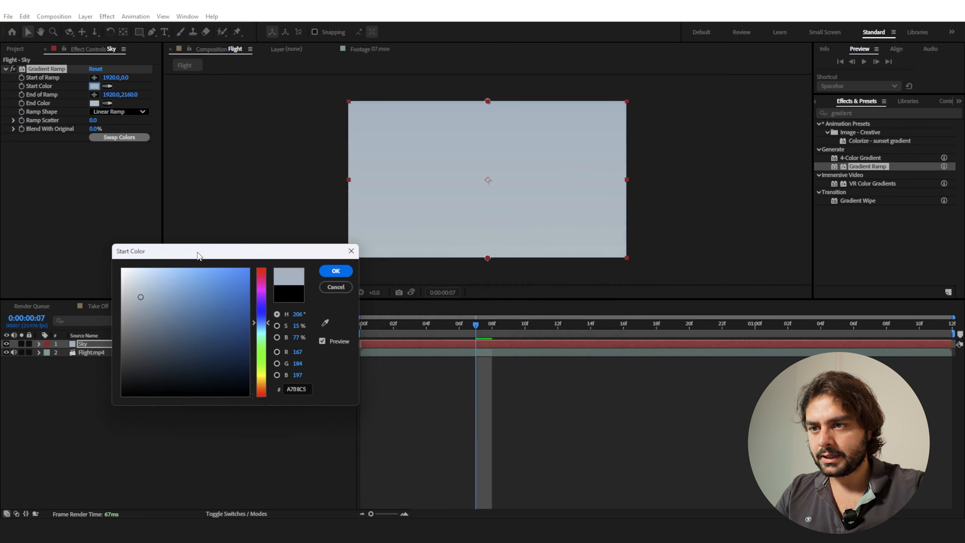
{"action": "left_click", "coordinate": [336, 273]}
Compare the Sky solid with its Gradient Ramp switched off and on.
{"action": "scroll", "coordinate": [545, 225], "scroll_direction": "up", "scroll_amount": 2}
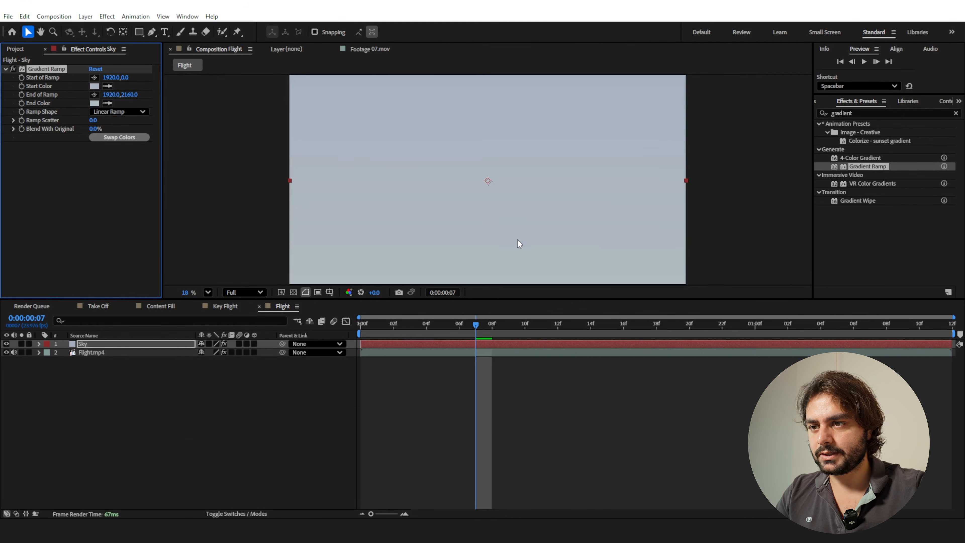
{"action": "scroll", "coordinate": [518, 244], "scroll_direction": "down", "scroll_amount": 3}
{"action": "left_click", "coordinate": [14, 69]}
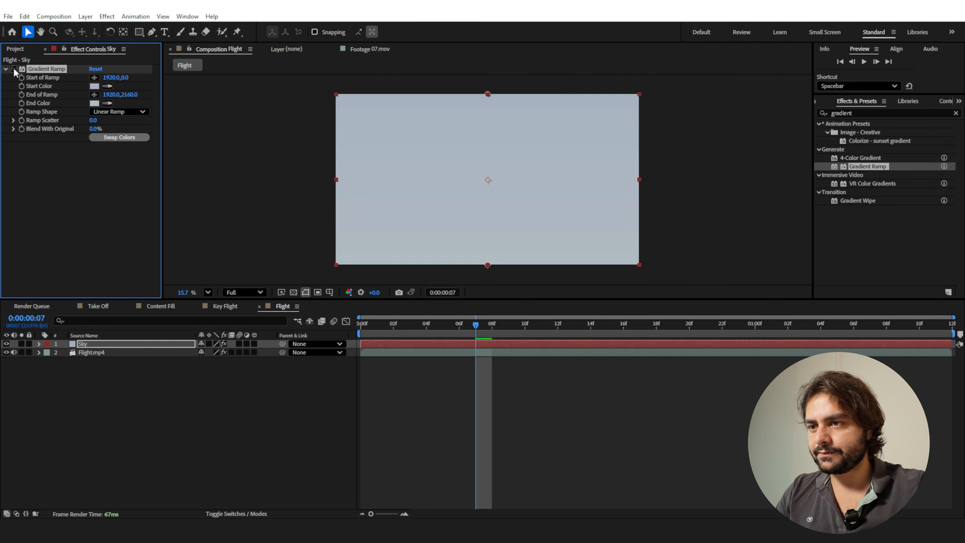
{"action": "left_click", "coordinate": [14, 69]}
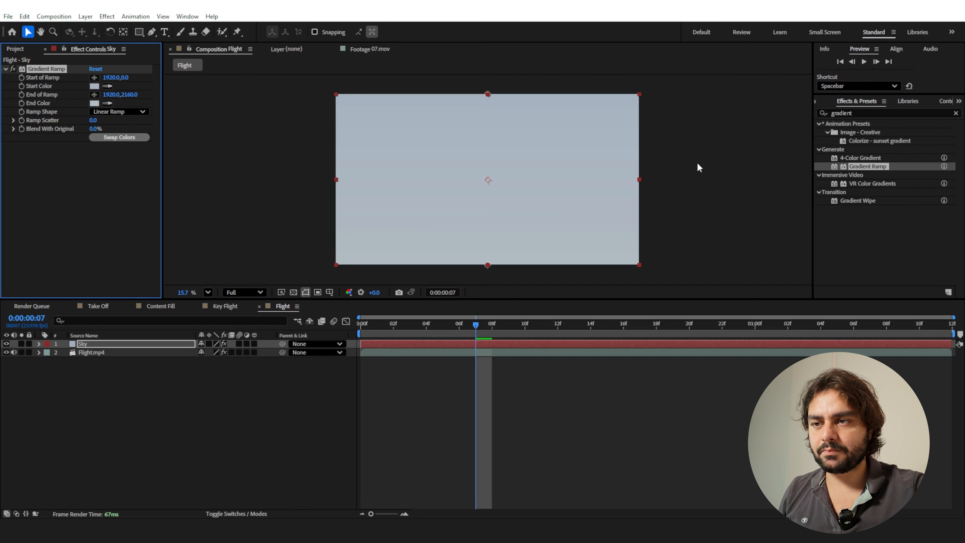
{"action": "left_click_drag", "start_coordinate": [474, 330], "coordinate": [504, 334]}
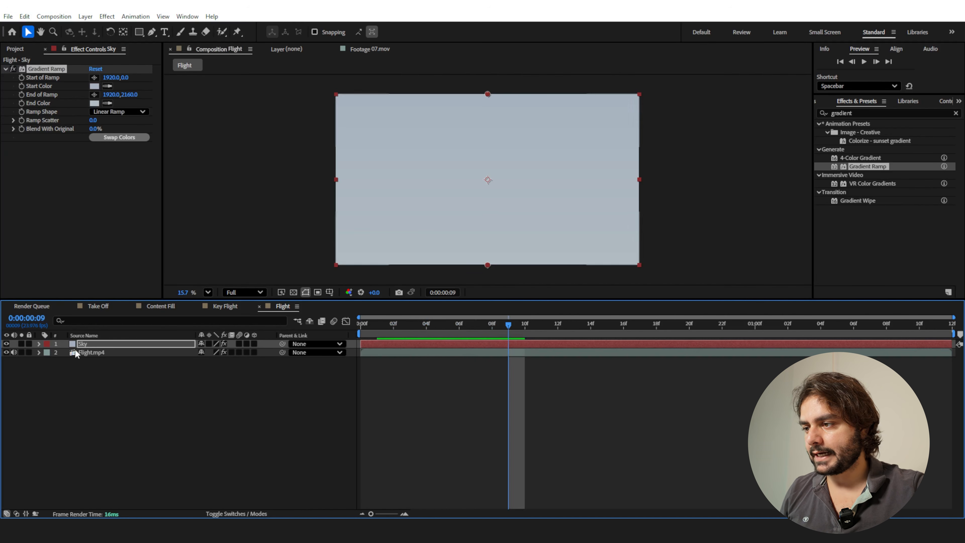
Create a 3840 x 2160 px solid named Clouds above the Sky layer in the Flight composition.
{"action": "right_click", "coordinate": [114, 378]}
{"action": "mouse_move", "coordinate": [152, 385]}
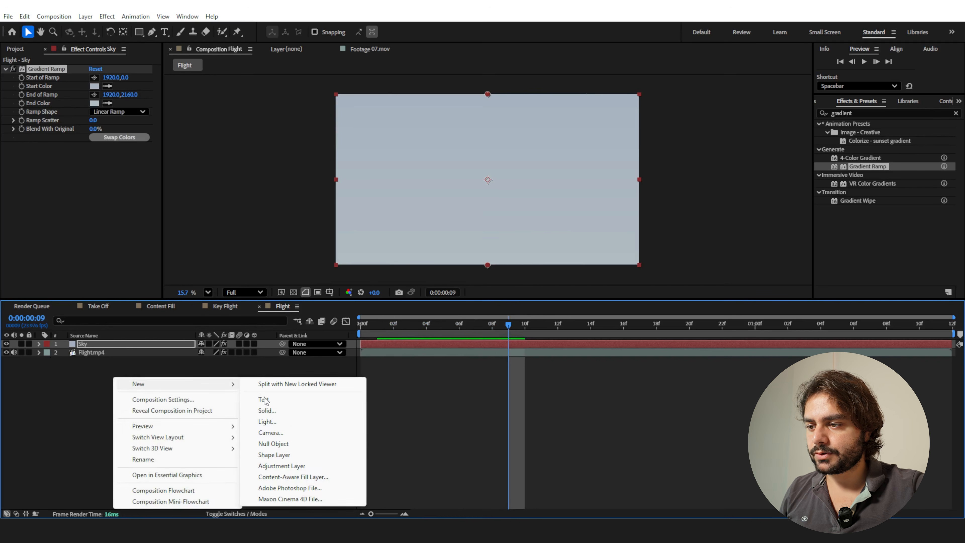
{"action": "left_click", "coordinate": [289, 413]}
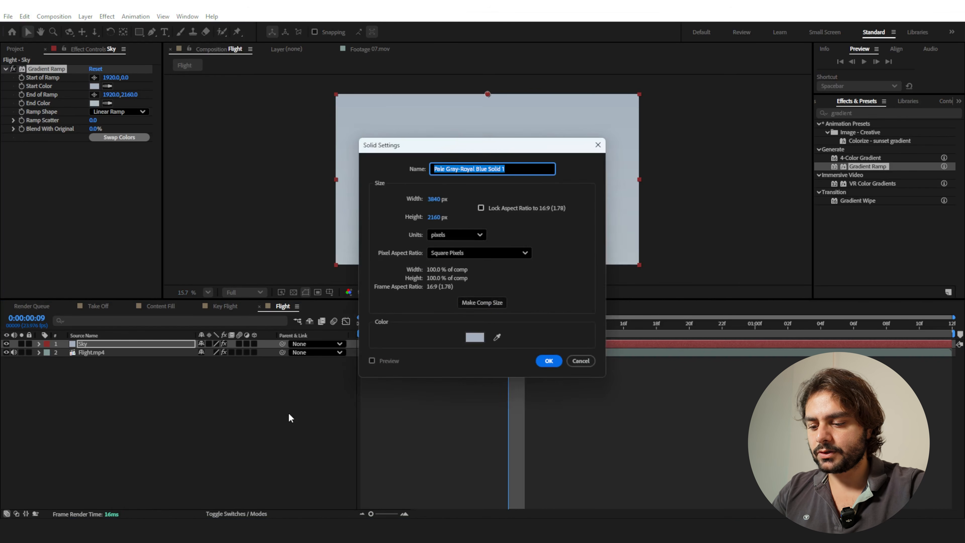
{"action": "type", "text": "Clouds"}
{"action": "left_click", "coordinate": [548, 361]}
Find the Fractal Noise effect and apply it to the Clouds solid.
{"action": "left_click", "coordinate": [874, 113]}
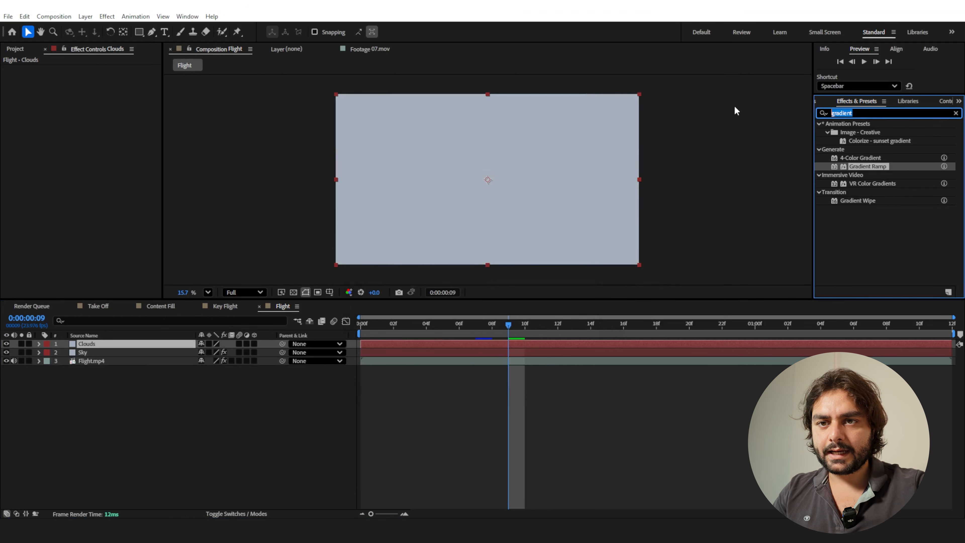
{"action": "type", "text": "fracta"}
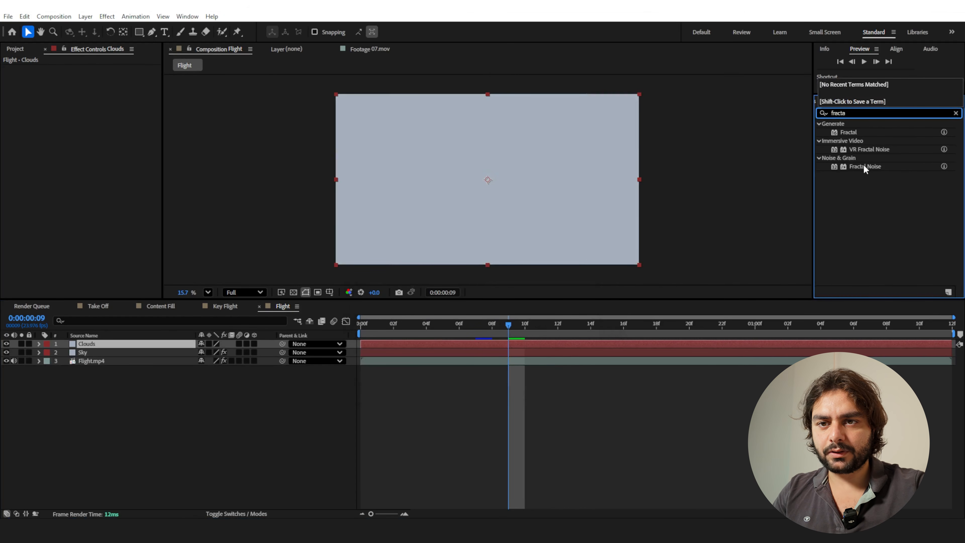
{"action": "double_click", "coordinate": [863, 164]}
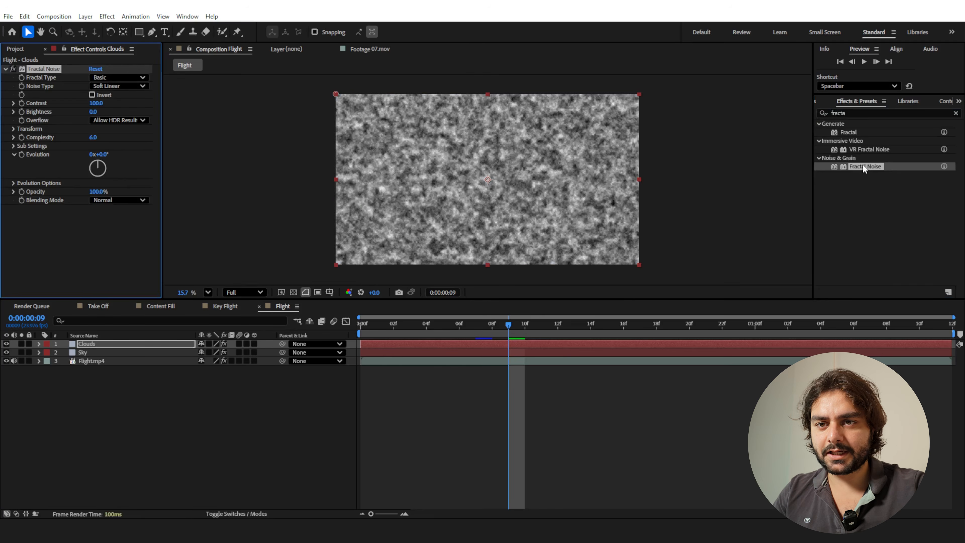
Set the Clouds solid's Fractal Noise Scale to 938 and its Complexity to 4.
{"action": "left_click", "coordinate": [13, 129]}
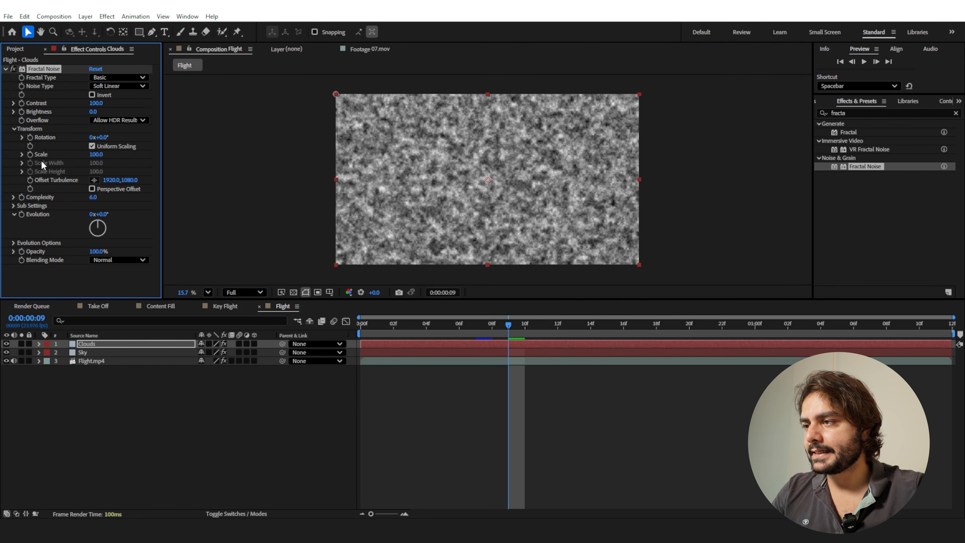
{"action": "left_click_drag", "start_coordinate": [96, 154], "coordinate": [515, 155]}
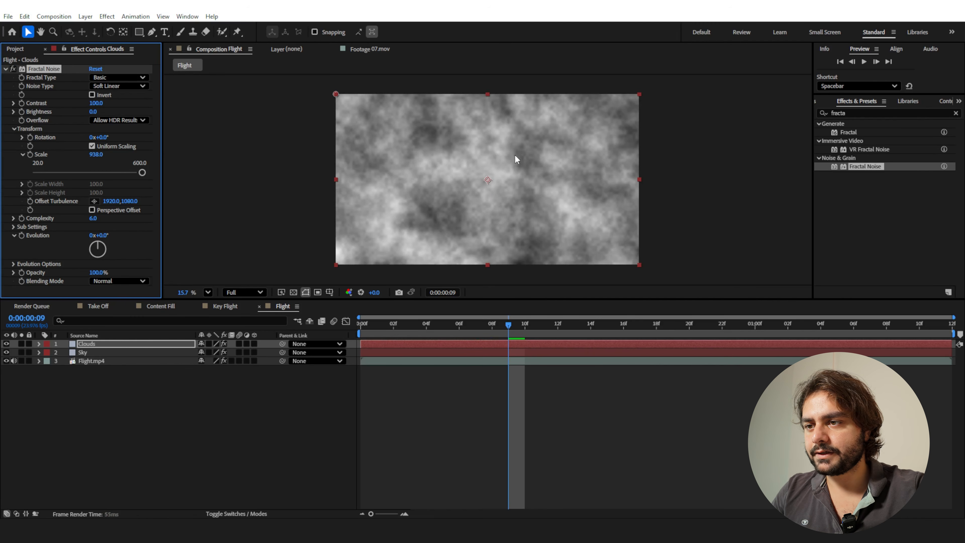
{"action": "left_click", "coordinate": [93, 218]}
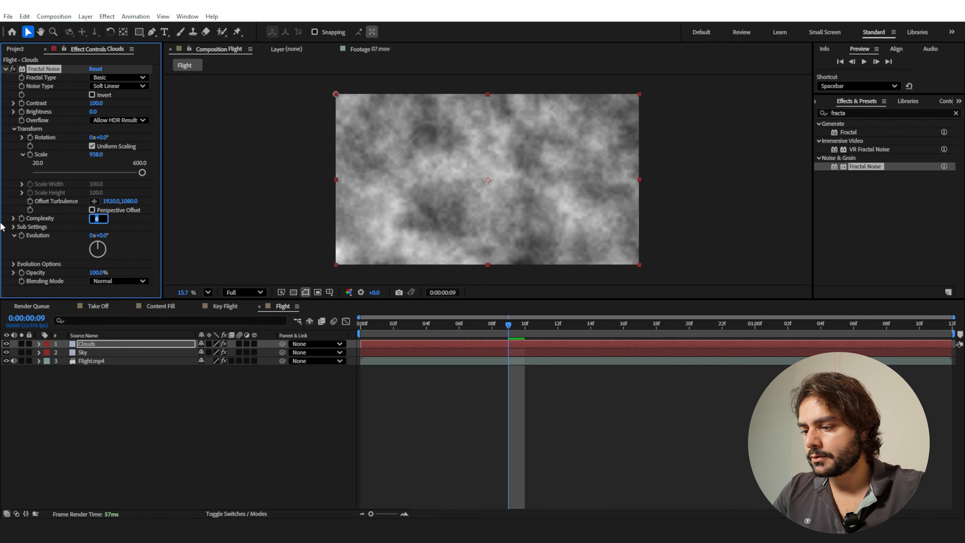
{"action": "type", "text": "4"}
{"action": "key", "text": "Return"}
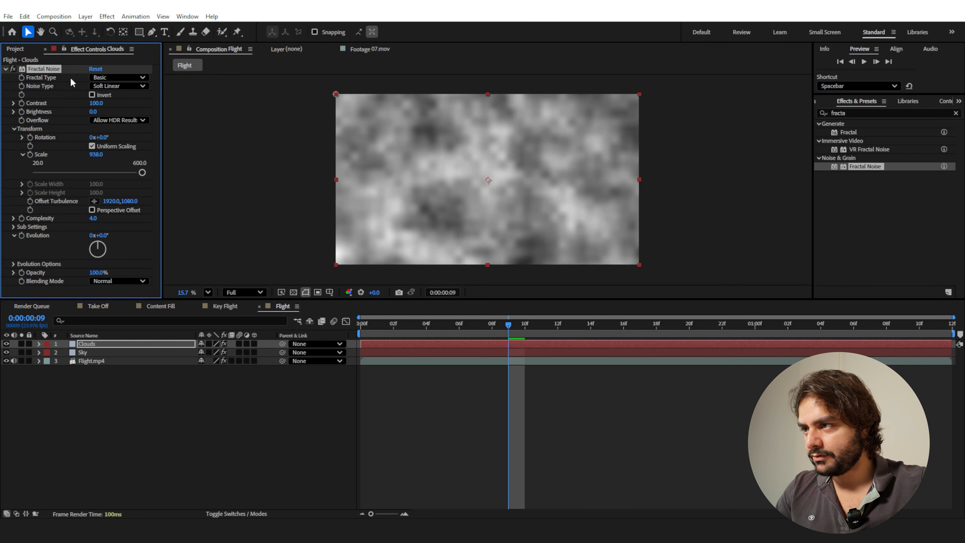
Set the Fractal Noise's Noise Type to Spline and enable Invert.
{"action": "left_click", "coordinate": [116, 86]}
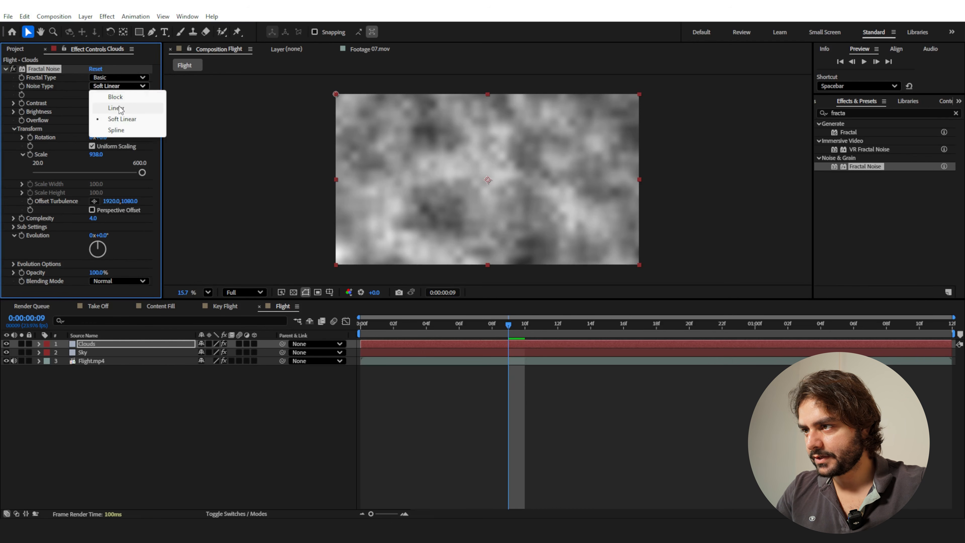
{"action": "left_click", "coordinate": [117, 130]}
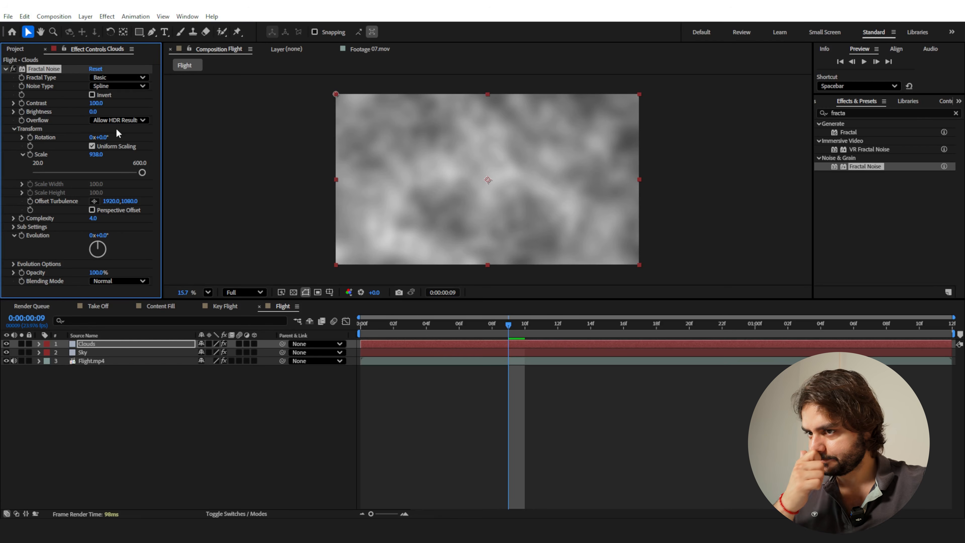
{"action": "left_click", "coordinate": [92, 95]}
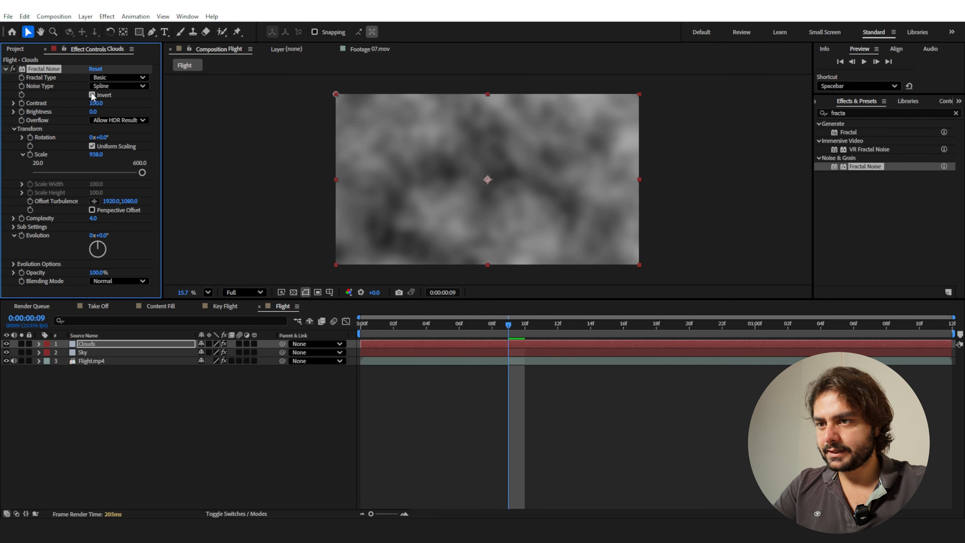
Set the Fractal Noise Brightness to -15, and try a lower contrast and the non-inverted look.
{"action": "left_click_drag", "start_coordinate": [523, 334], "coordinate": [361, 334]}
{"action": "left_click_drag", "start_coordinate": [93, 111], "coordinate": [84, 109]}
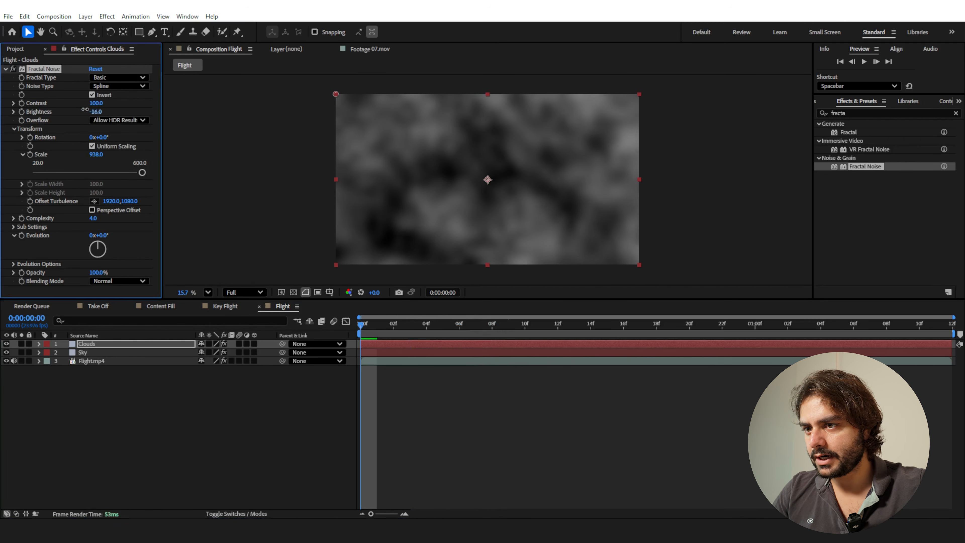
{"action": "left_click_drag", "start_coordinate": [98, 103], "coordinate": [88, 104]}
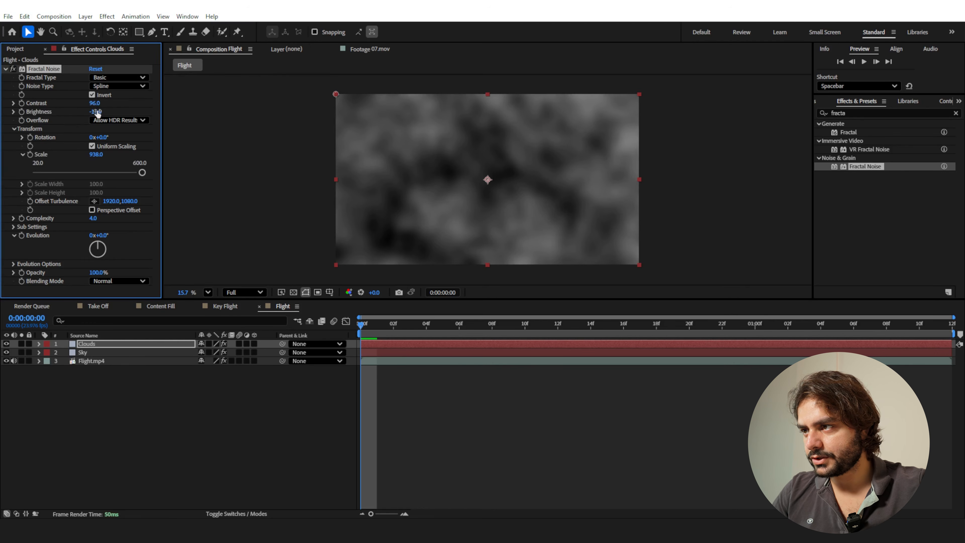
{"action": "key", "text": "z"}
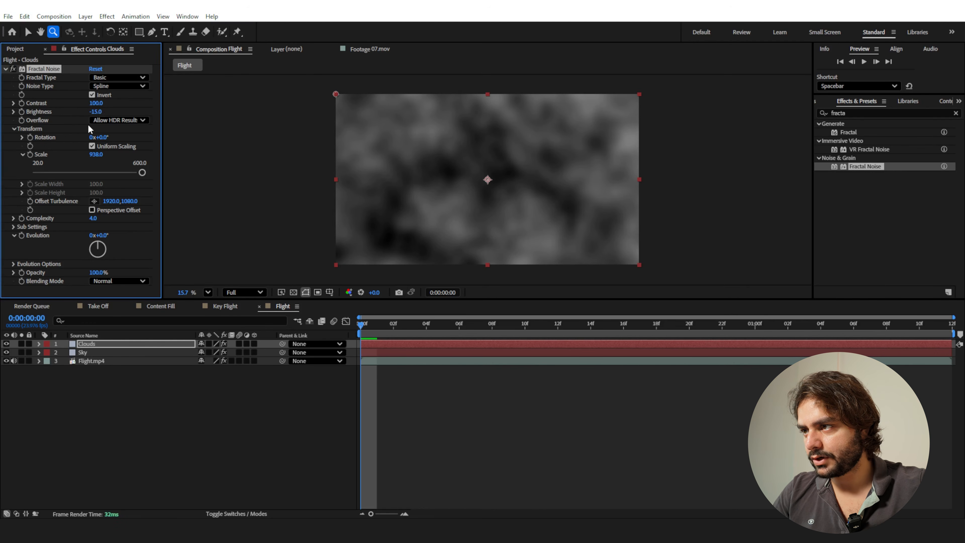
{"action": "left_click", "coordinate": [92, 95]}
{"action": "left_click", "coordinate": [92, 95]}
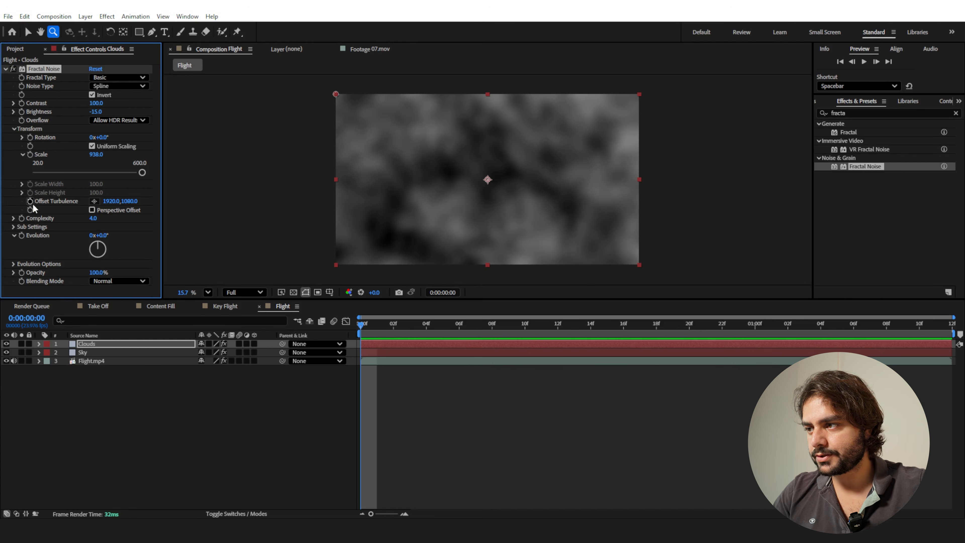
Keyframe the Clouds' Offset Turbulence from 1920, 1080 at 0:00:00:00 to 1920, 4061 at 0:00:01:11, and preview the motion.
{"action": "left_click", "coordinate": [358, 329]}
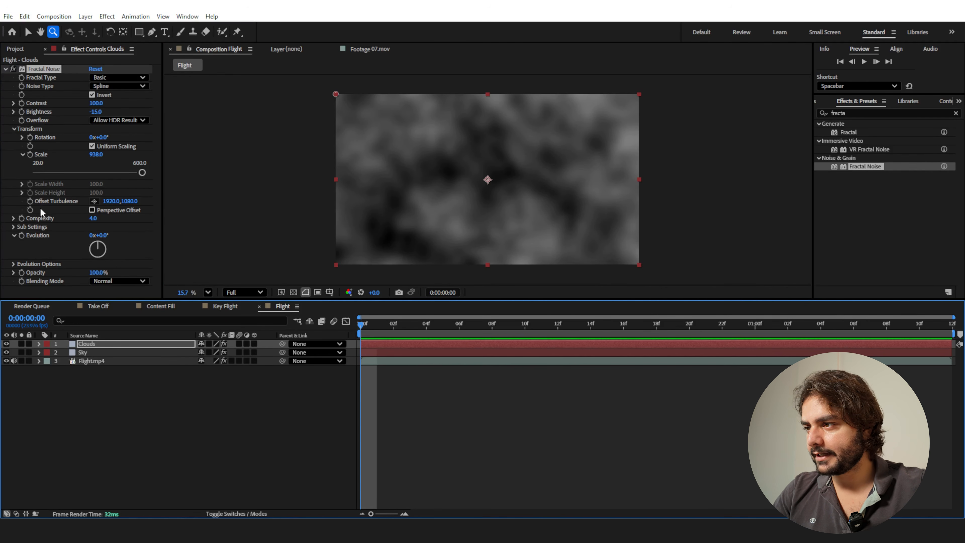
{"action": "left_click", "coordinate": [30, 201]}
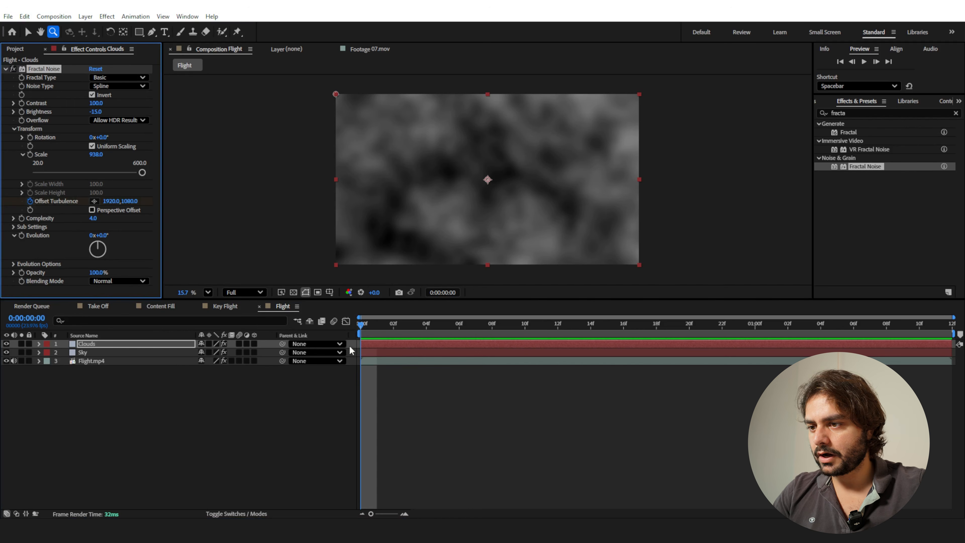
{"action": "left_click_drag", "start_coordinate": [363, 327], "coordinate": [940, 378]}
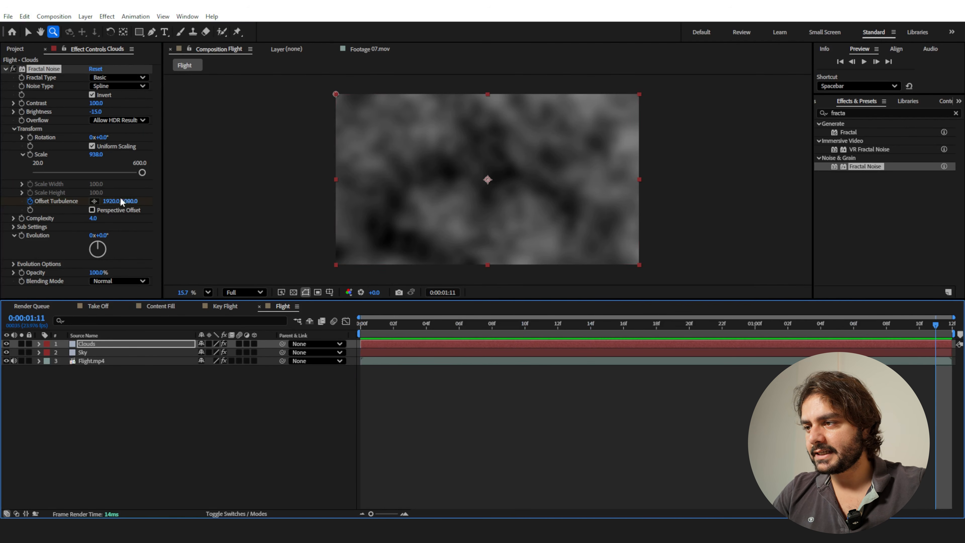
{"action": "left_click_drag", "start_coordinate": [122, 202], "coordinate": [140, 219]}
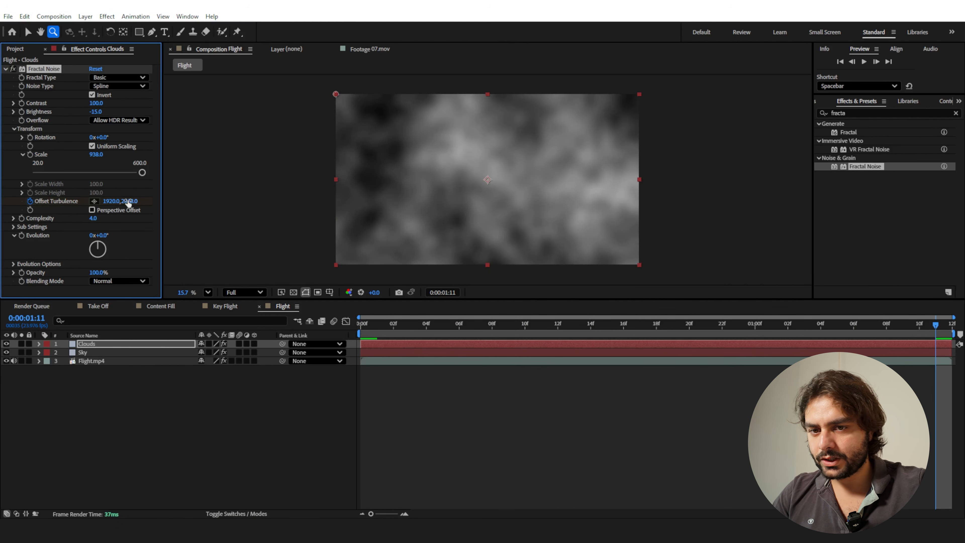
{"action": "left_click_drag", "start_coordinate": [127, 201], "coordinate": [727, 236]}
{"action": "key", "text": "space"}
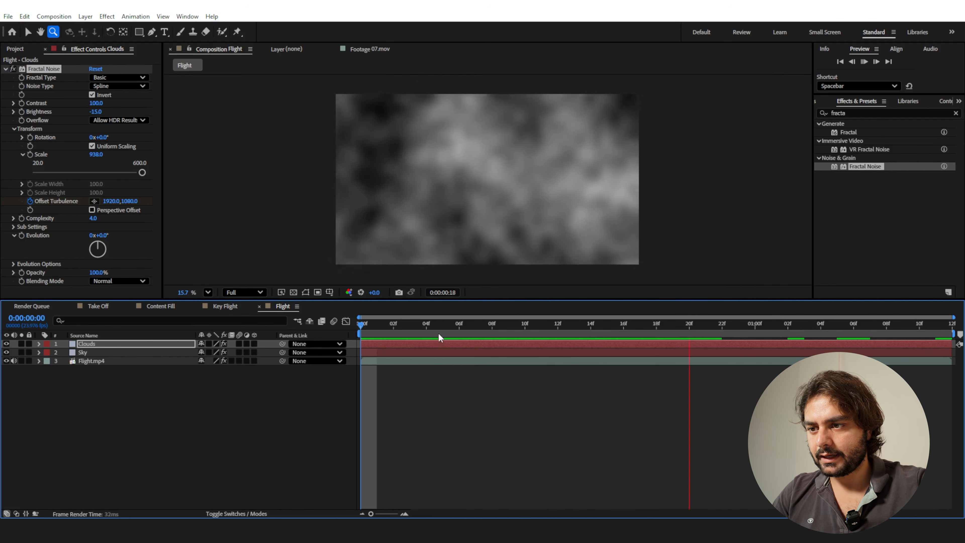
{"action": "key", "text": "space"}
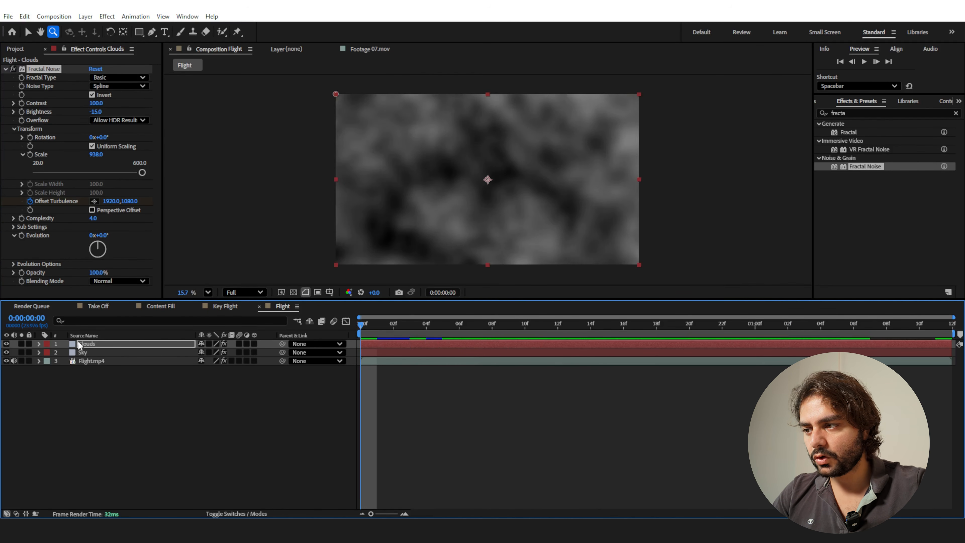
Duplicate the Clouds layer, greatly raise the copy's vertical Offset Turbulence at 0:00:01:11 for faster motion, and preview it.
{"action": "left_click", "coordinate": [84, 345]}
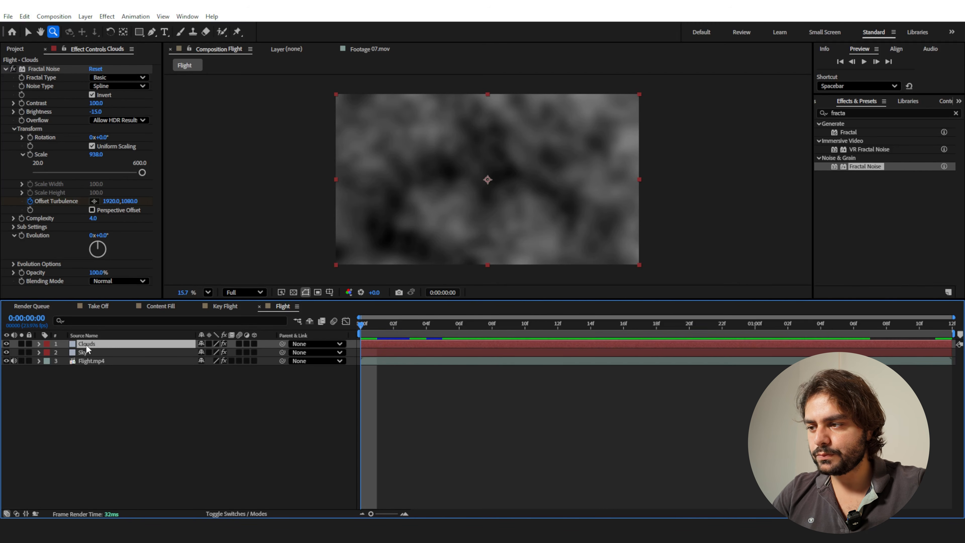
{"action": "key", "text": "ctrl+d"}
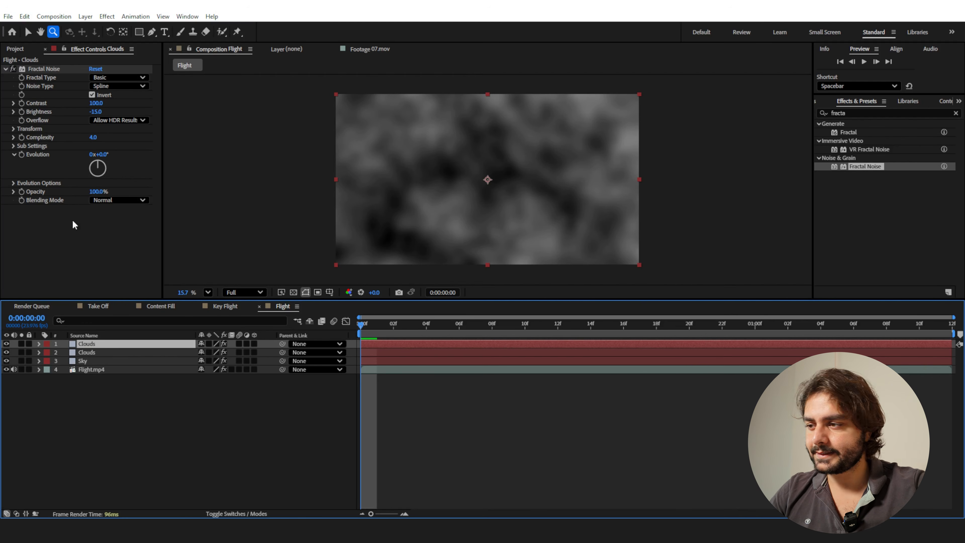
{"action": "key", "text": "u"}
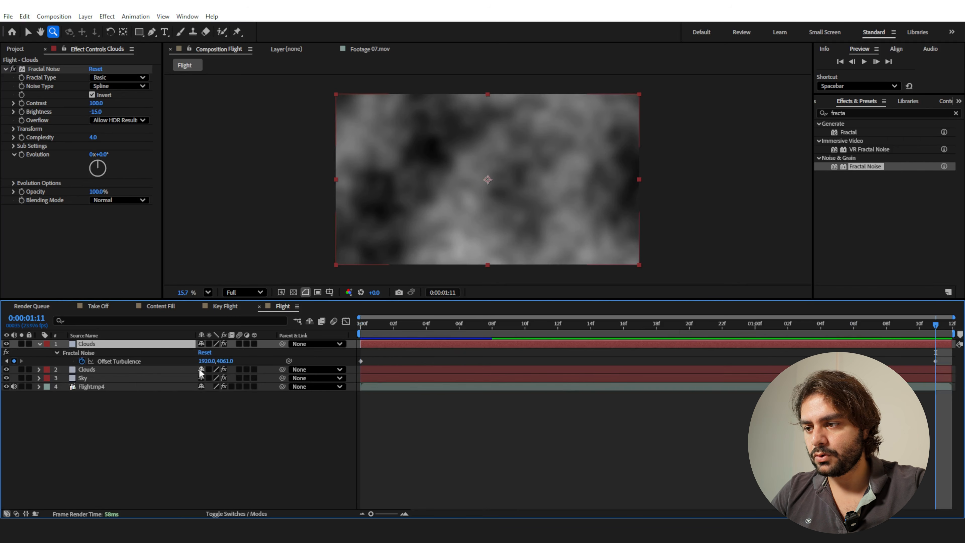
{"action": "left_click_drag", "start_coordinate": [224, 364], "coordinate": [727, 359]}
{"action": "key", "text": "space"}
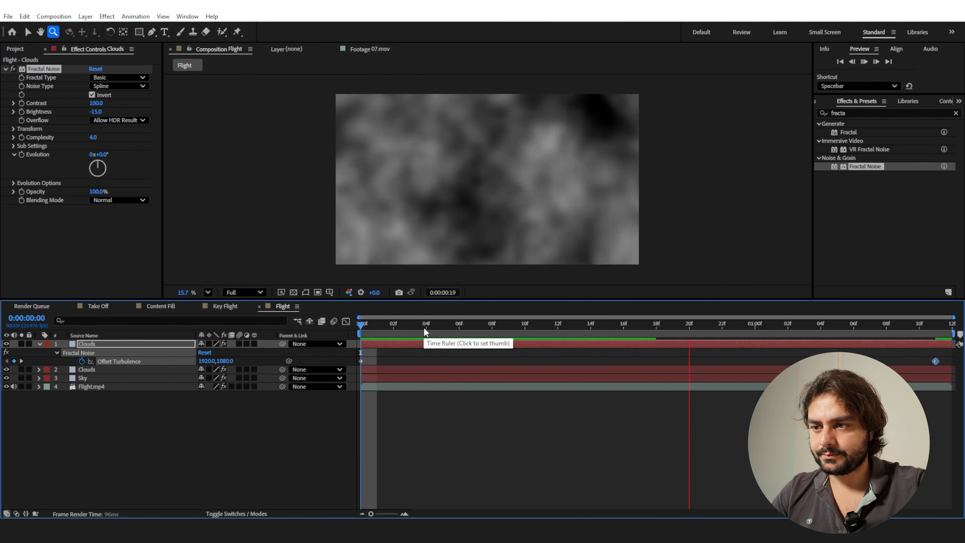
{"action": "key", "text": "space"}
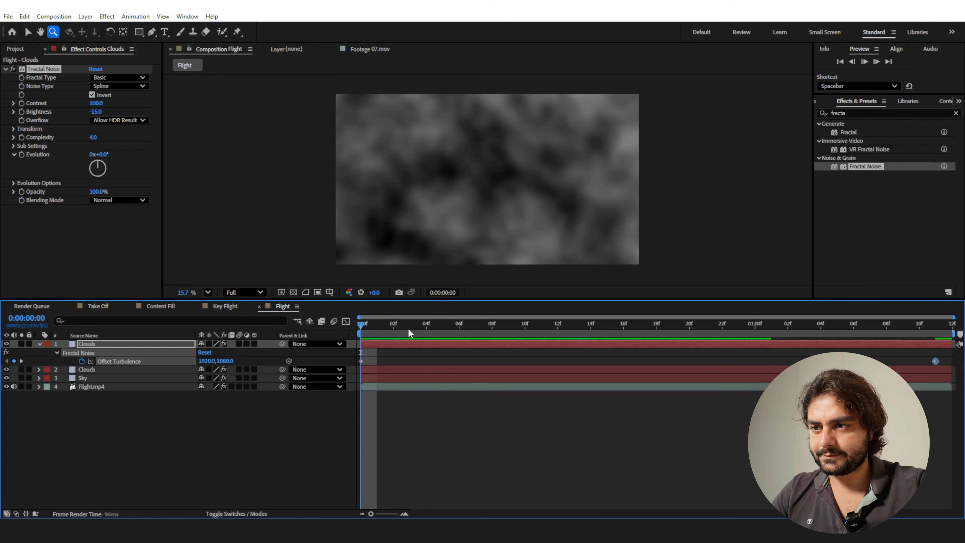
{"action": "key", "text": "space"}
{"action": "left_click_drag", "start_coordinate": [397, 325], "coordinate": [435, 327]}
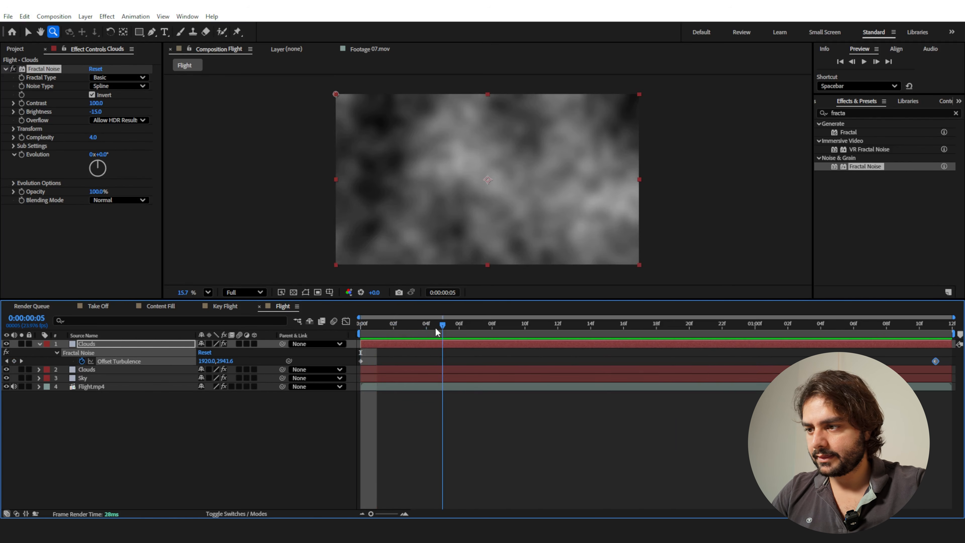
{"action": "left_click", "coordinate": [38, 343]}
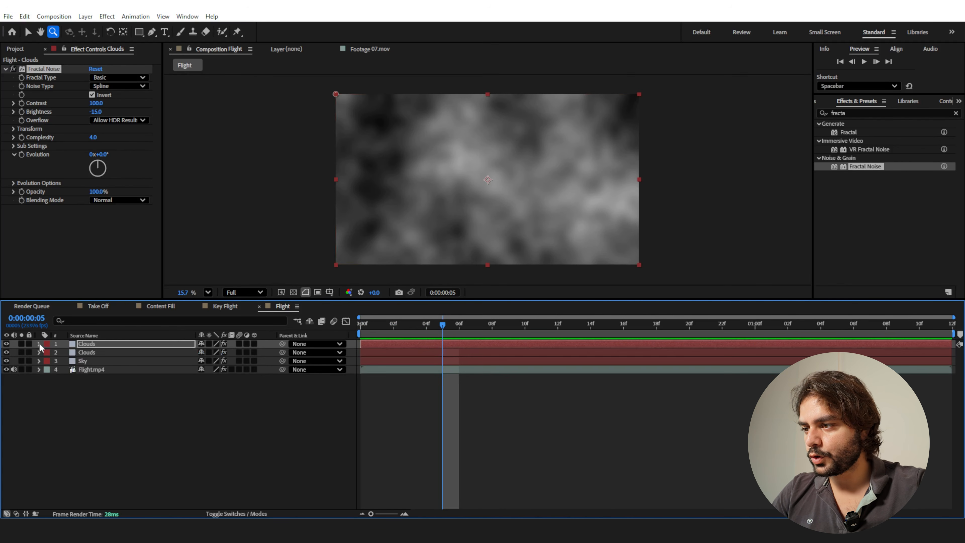
Rename the original, lower Clouds layer as BG Clouds.
{"action": "left_click", "coordinate": [86, 353]}
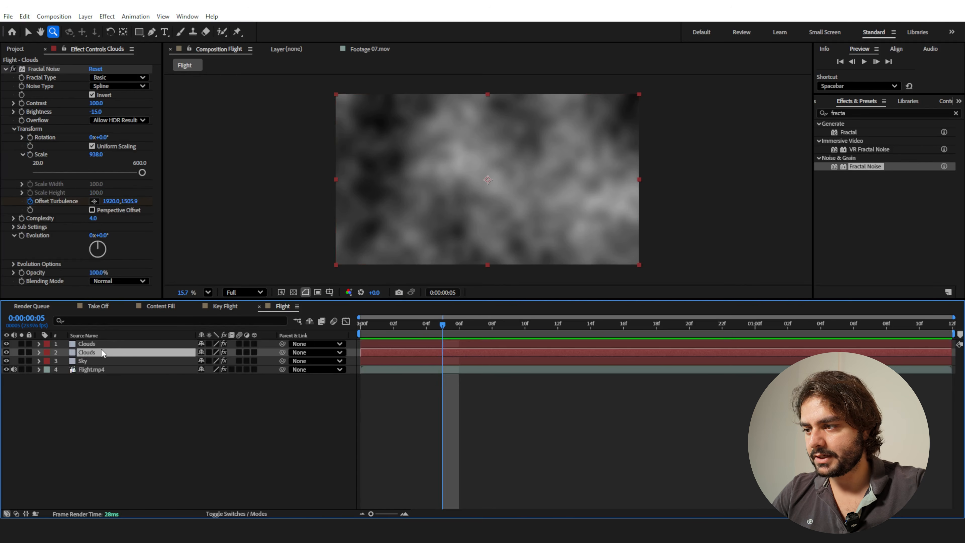
{"action": "key", "text": "Return"}
{"action": "key", "text": "Home"}
{"action": "type", "text": "BG"}
{"action": "key", "text": "Return"}
Rename the duplicated, upper Clouds layer as FG Clouds.
{"action": "left_click", "coordinate": [112, 344]}
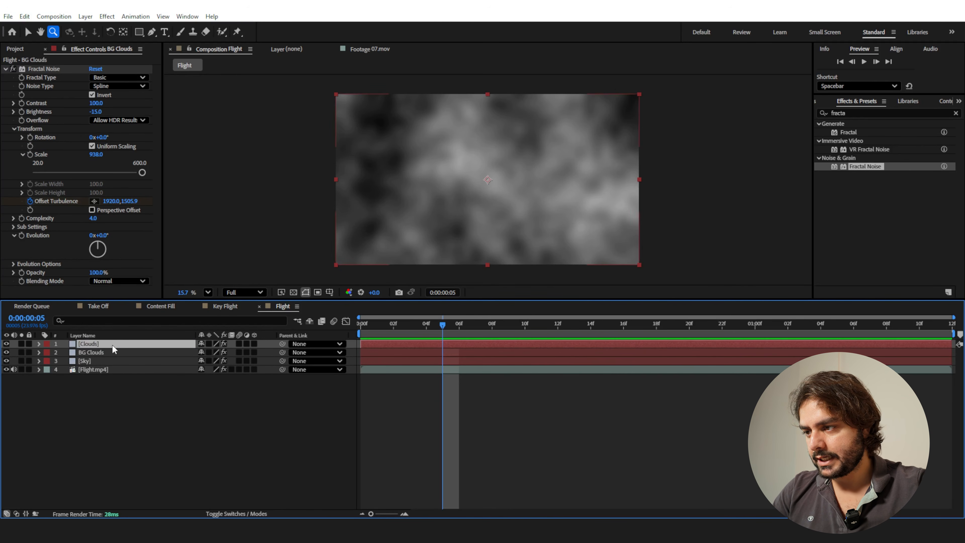
{"action": "key", "text": "Return"}
{"action": "key", "text": "Home"}
{"action": "type", "text": "FG"}
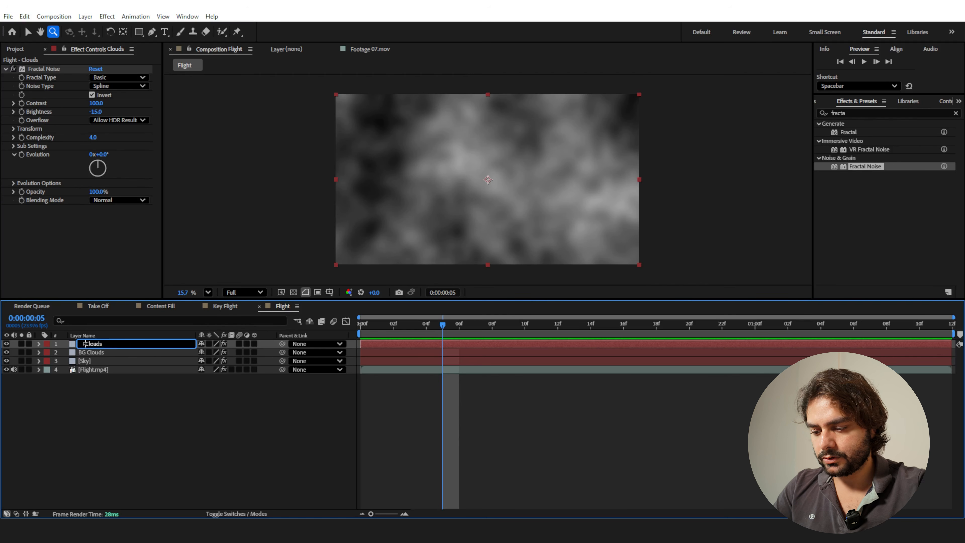
{"action": "key", "text": "Return"}
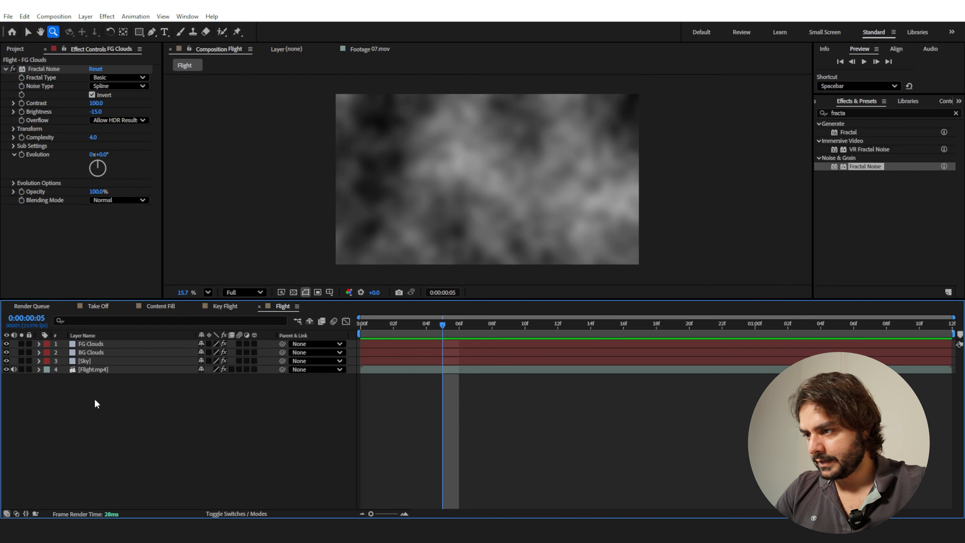
Place the Flight.mp4 layer between FG Clouds and BG Clouds, and display the layers' blending mode settings in the timeline.
{"action": "left_click_drag", "start_coordinate": [96, 370], "coordinate": [109, 351]}
{"action": "left_click", "coordinate": [81, 345]}
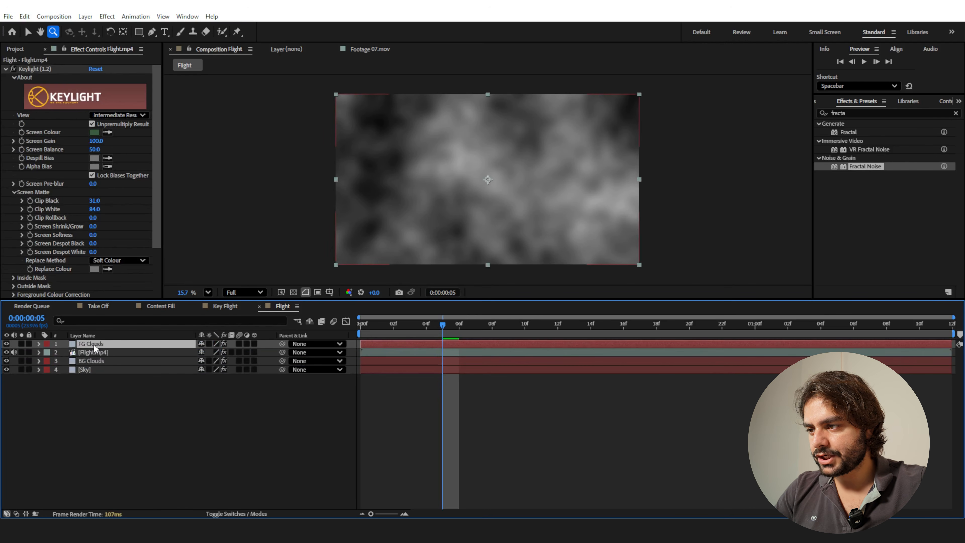
{"action": "left_click", "coordinate": [219, 514]}
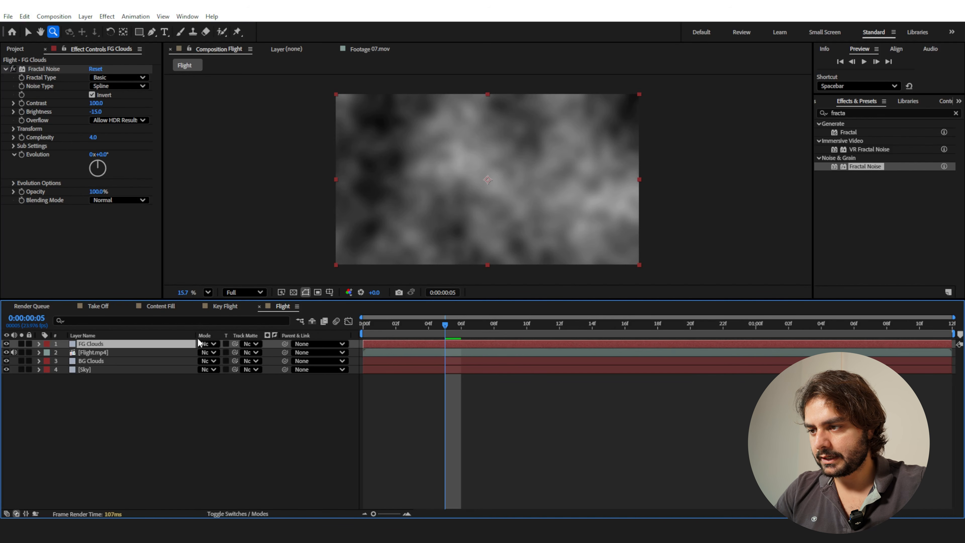
{"action": "left_click_drag", "start_coordinate": [198, 342], "coordinate": [150, 343]}
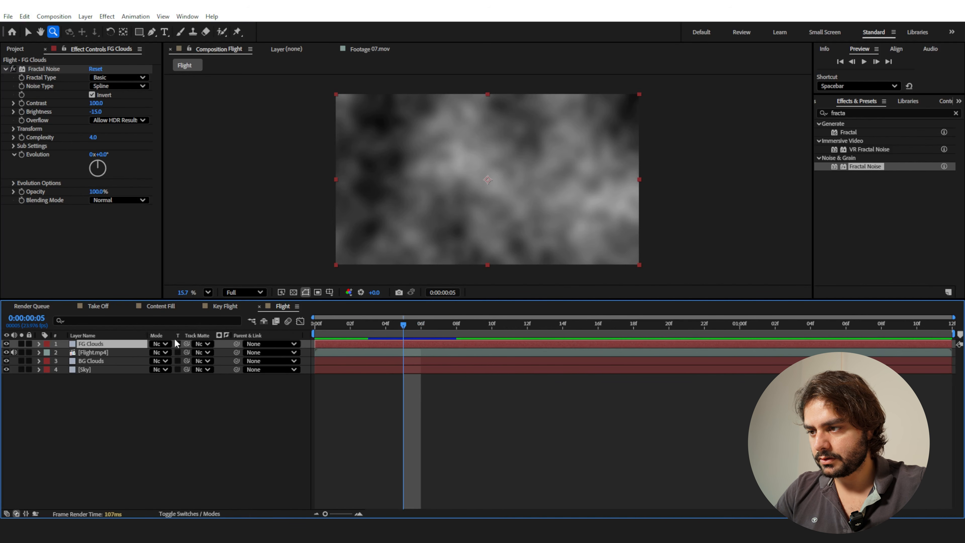
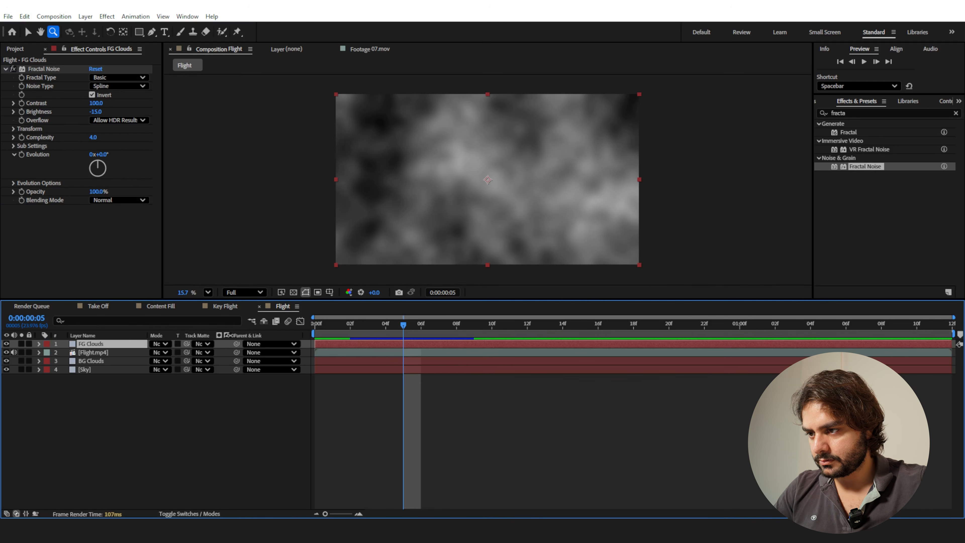
Widen the timeline's blending mode column and set the FG Clouds layer's blending mode to Screen.
{"action": "left_click_drag", "start_coordinate": [230, 336], "coordinate": [252, 335]}
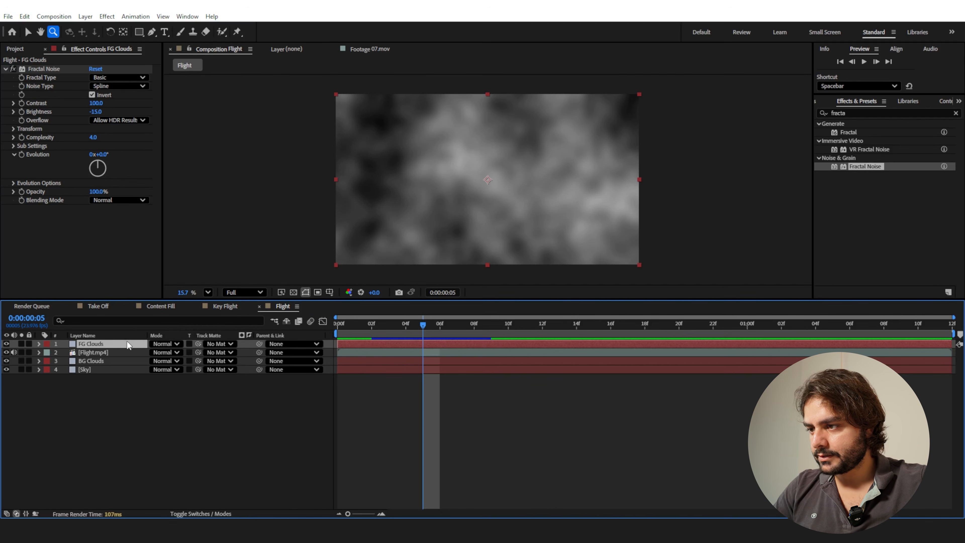
{"action": "left_click", "coordinate": [166, 343]}
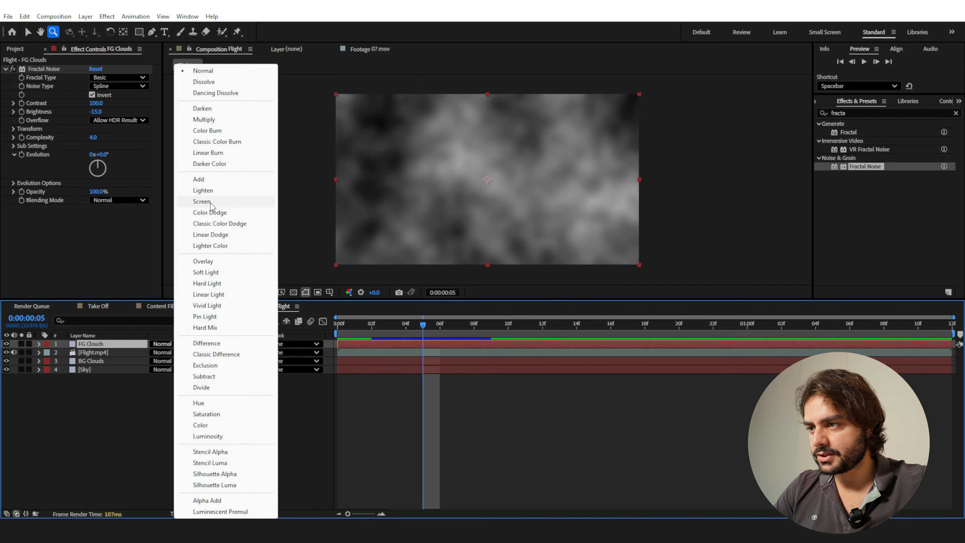
{"action": "left_click", "coordinate": [210, 204]}
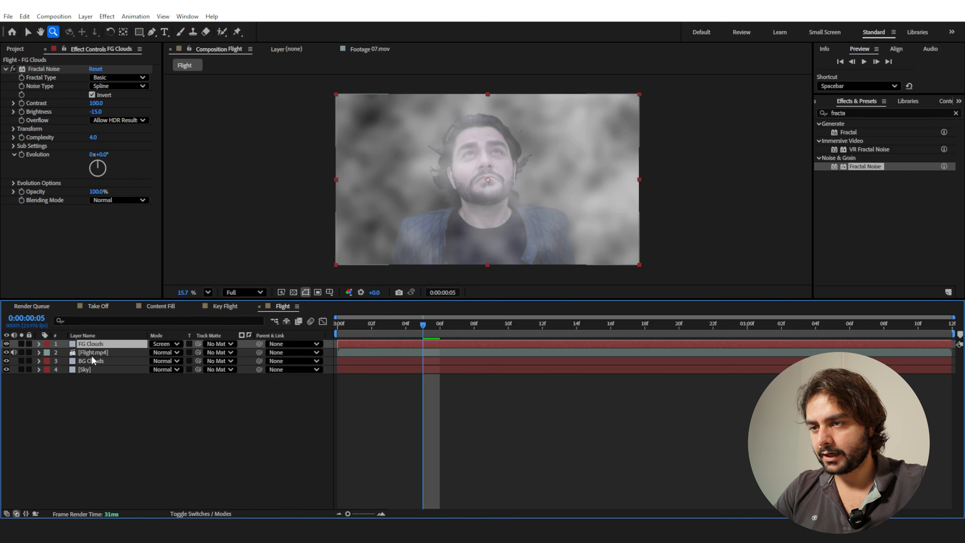
Try Screen on the BG Clouds layer, inspect the layer soloed, and settle on the Lighten blending mode.
{"action": "left_click", "coordinate": [92, 361]}
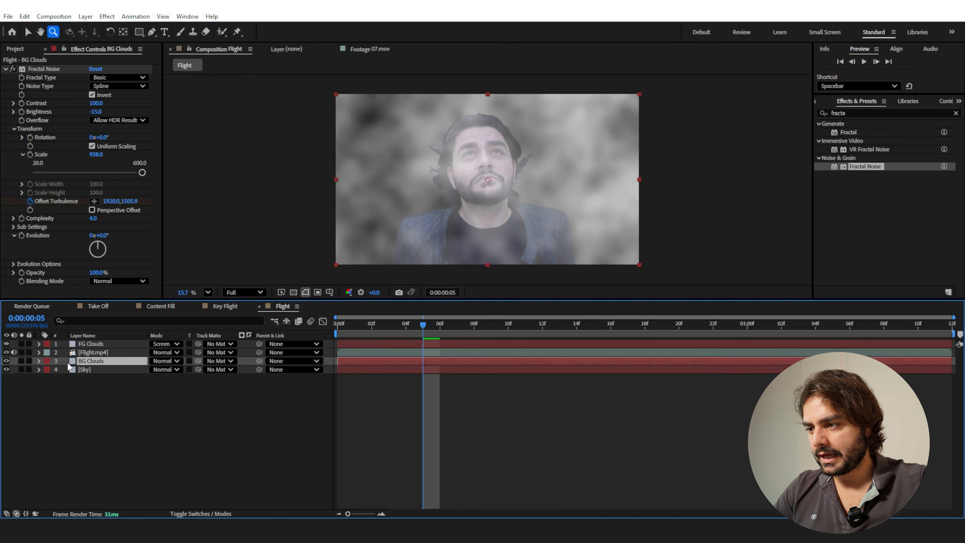
{"action": "left_click", "coordinate": [165, 361]}
{"action": "left_click", "coordinate": [223, 204]}
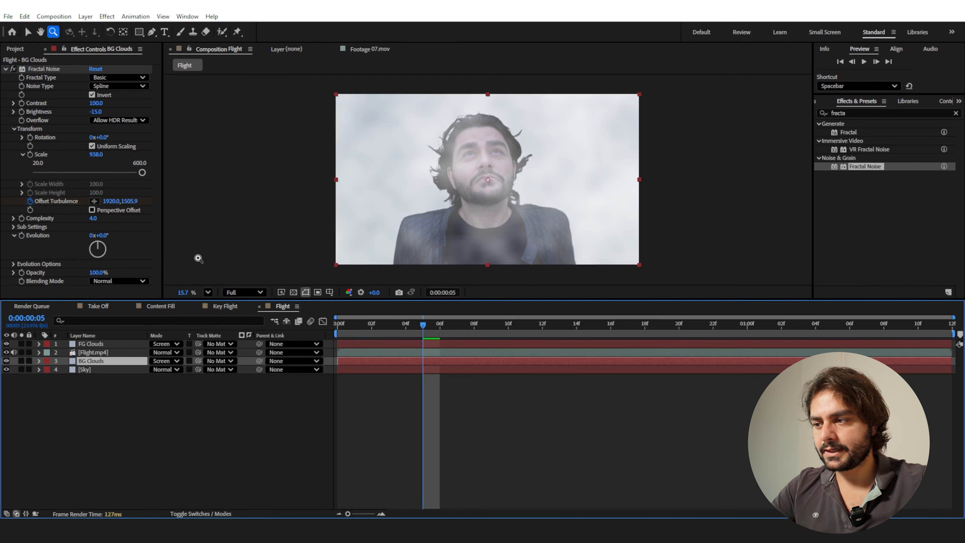
{"action": "left_click", "coordinate": [22, 361]}
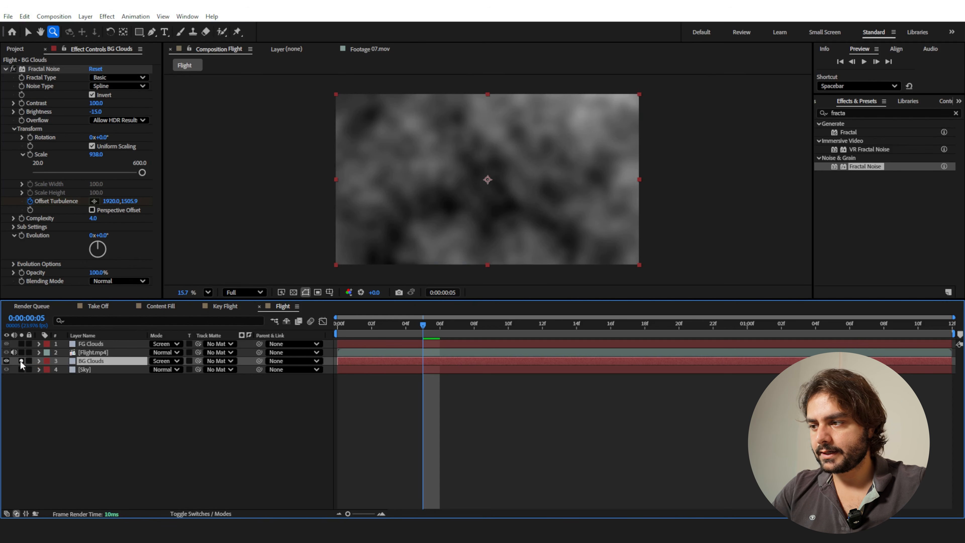
{"action": "left_click", "coordinate": [22, 362]}
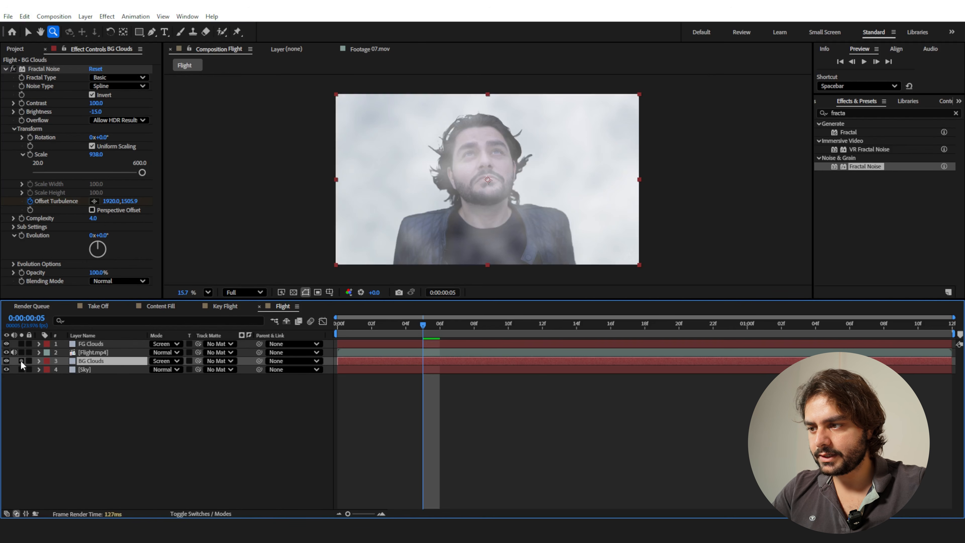
{"action": "left_click", "coordinate": [164, 361]}
{"action": "left_click", "coordinate": [208, 191]}
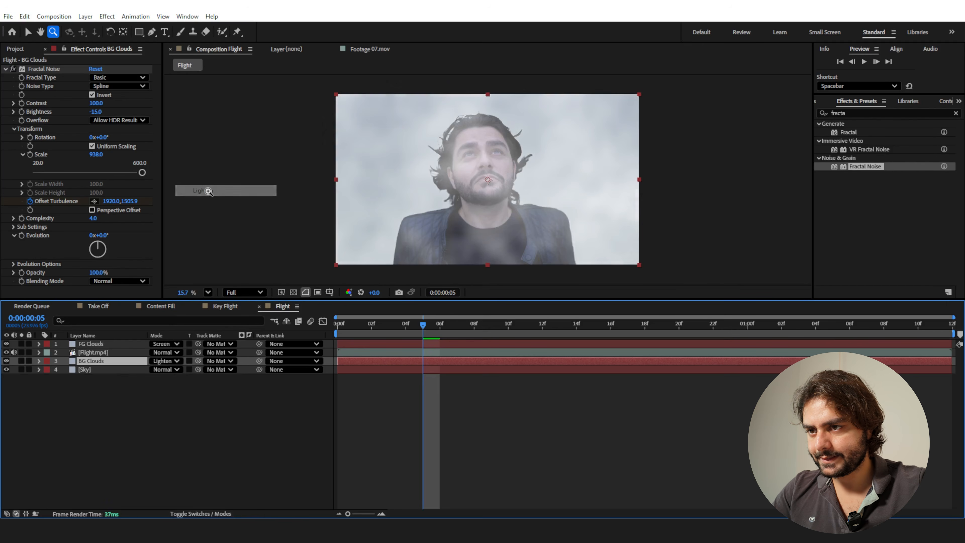
Try the Lighten blending mode on the FG Clouds layer and return it to Screen.
{"action": "left_click", "coordinate": [117, 344]}
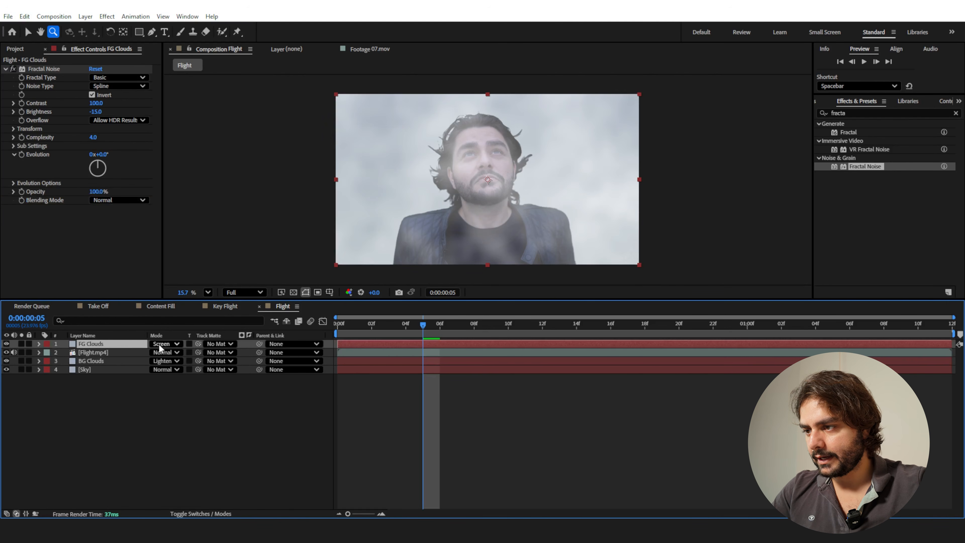
{"action": "left_click", "coordinate": [162, 343]}
{"action": "left_click", "coordinate": [211, 191]}
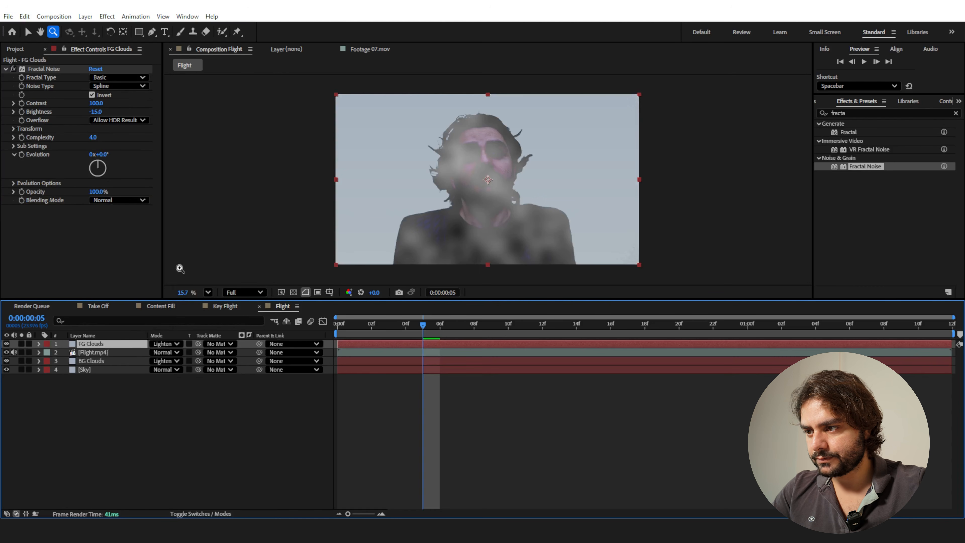
{"action": "left_click", "coordinate": [164, 344]}
{"action": "left_click", "coordinate": [209, 205]}
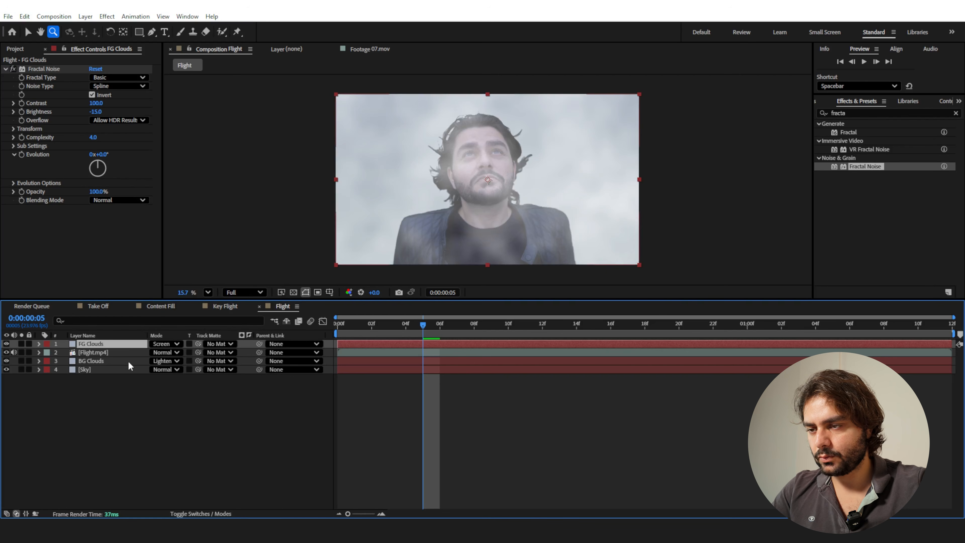
Lower the layer opacity of FG Clouds to 25% and of BG Clouds to 68%.
{"action": "key", "text": "t"}
{"action": "left_click_drag", "start_coordinate": [156, 352], "coordinate": [125, 357]}
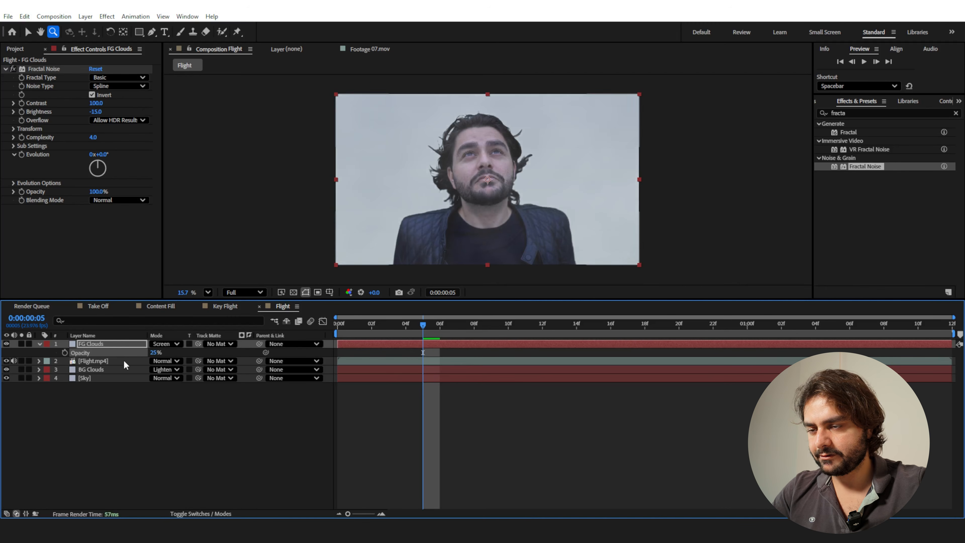
{"action": "left_click", "coordinate": [110, 369]}
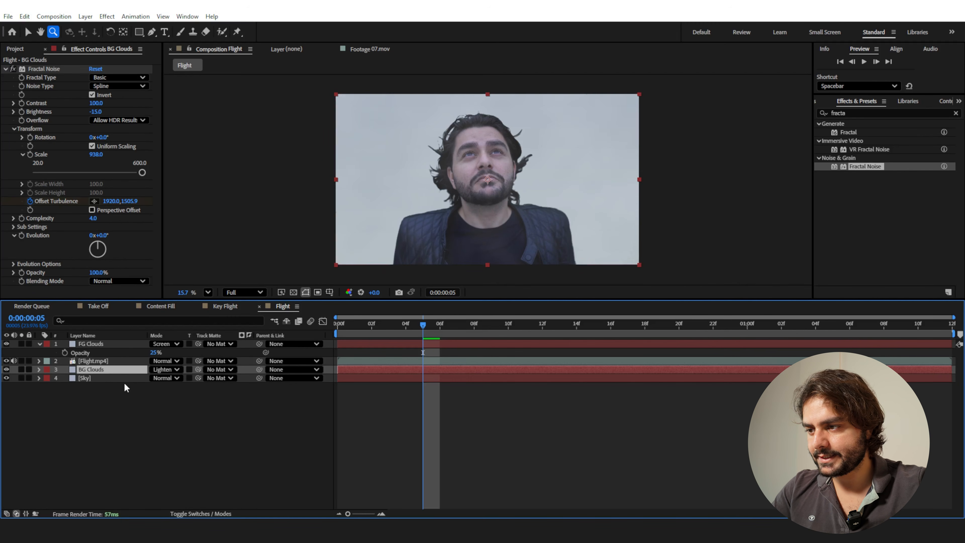
{"action": "key", "text": "t"}
{"action": "left_click_drag", "start_coordinate": [144, 378], "coordinate": [142, 379]}
{"action": "left_click", "coordinate": [139, 405]}
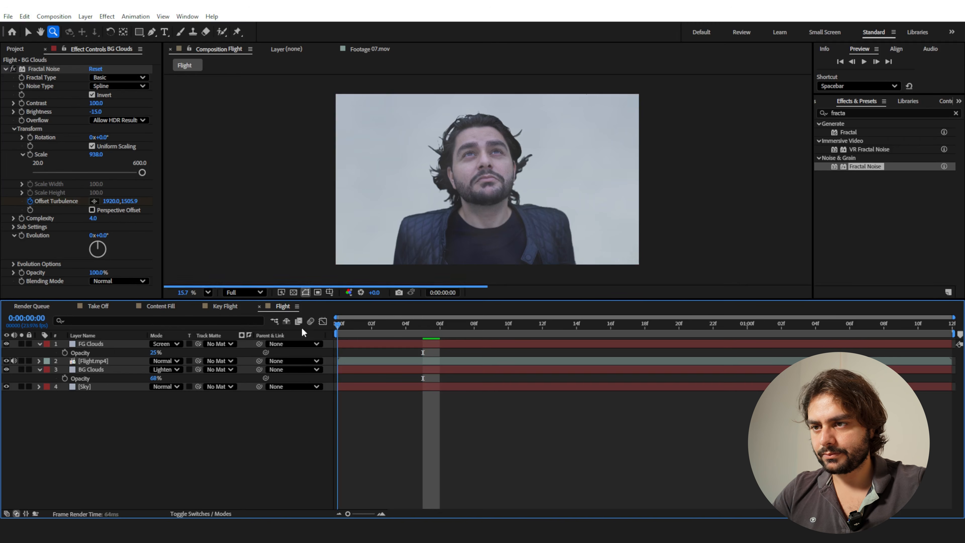
Preview the Flight composition from the start to judge the cloud motion around the flying figure.
{"action": "key", "text": "space"}
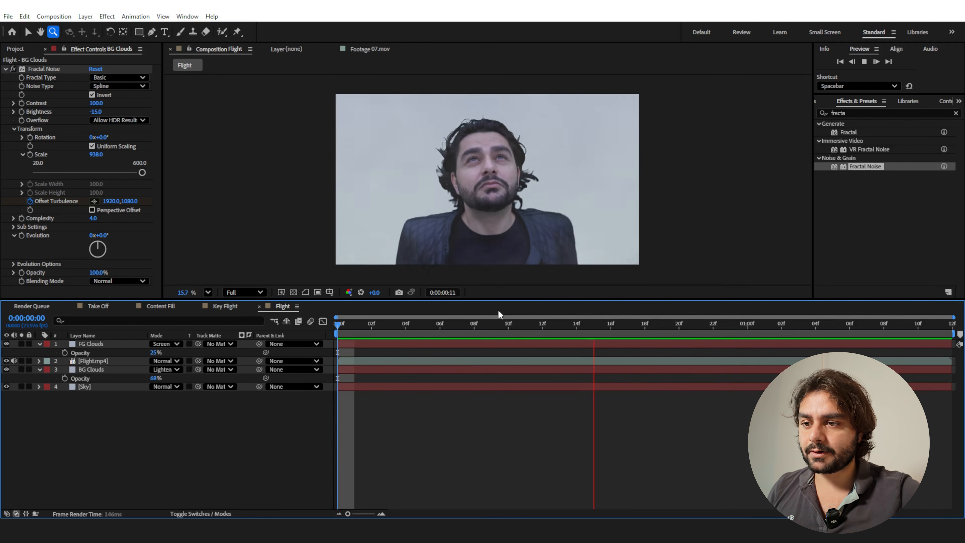
{"action": "left_click", "coordinate": [508, 327]}
{"action": "left_click", "coordinate": [107, 346]}
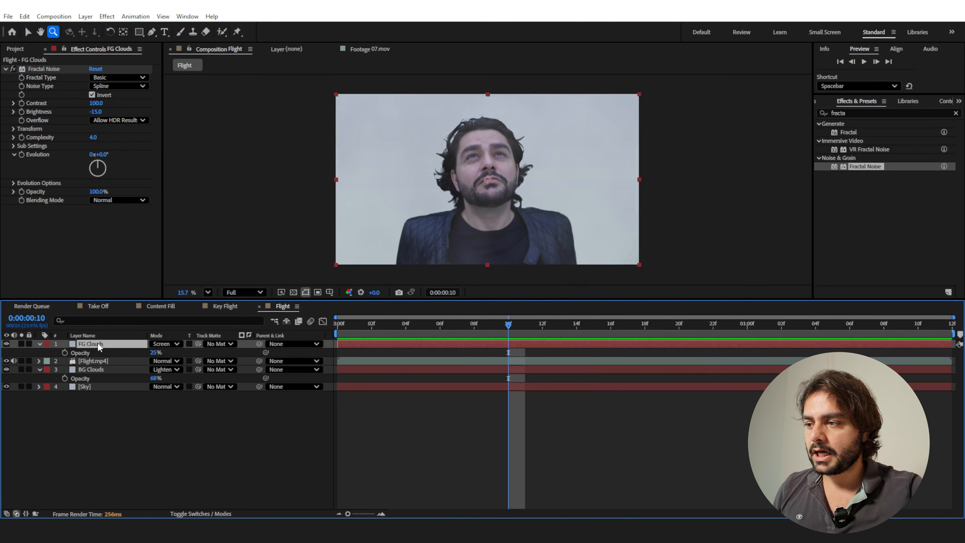
{"action": "key", "text": "Page_Up"}
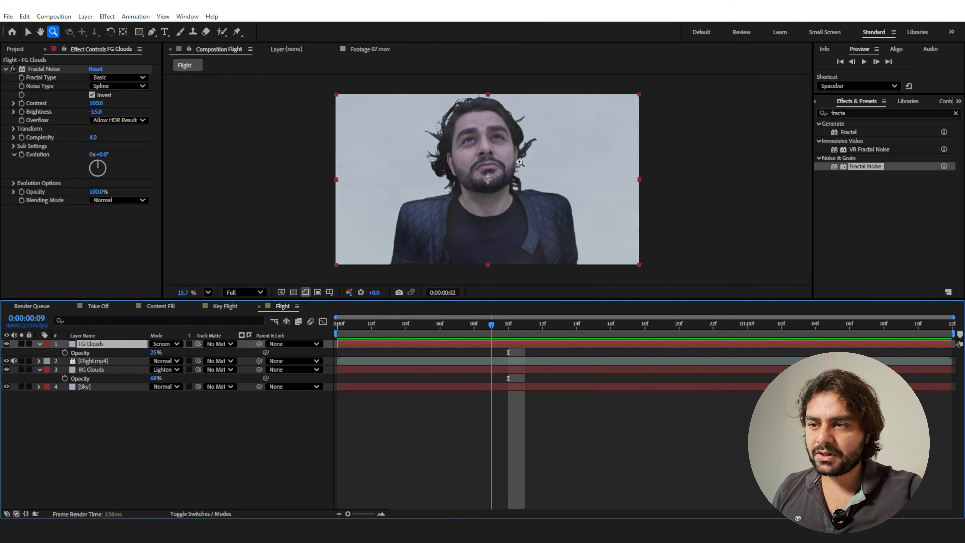
{"action": "key", "text": "space"}
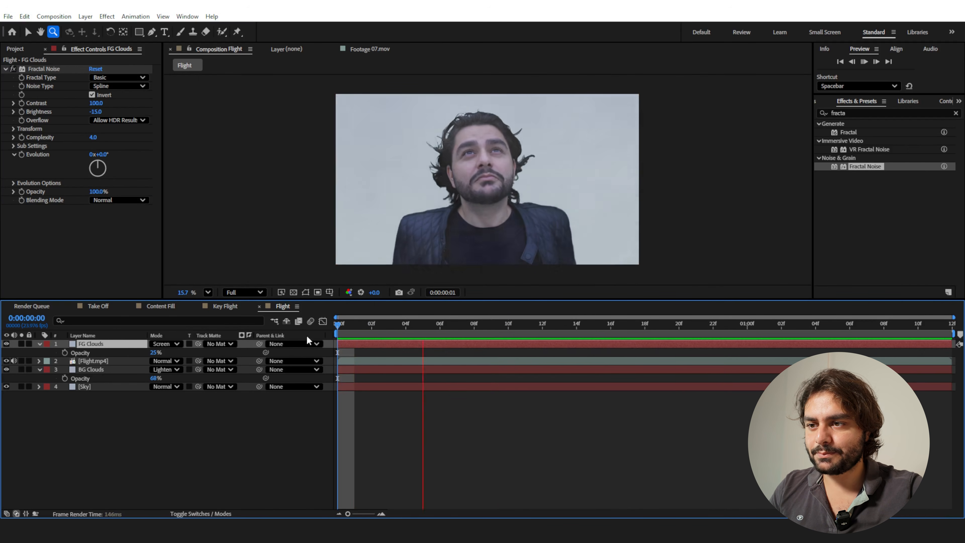
{"action": "key", "text": "space"}
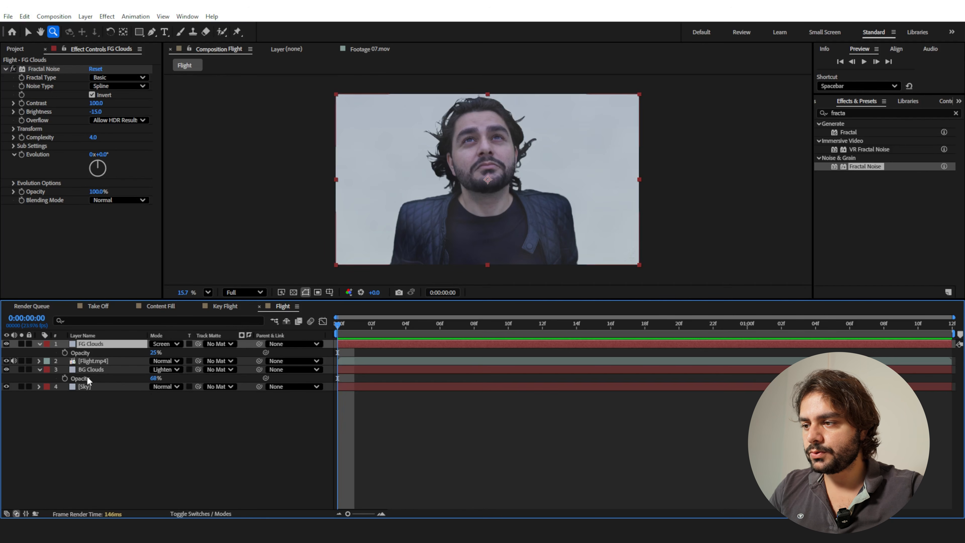
Duplicate the Flight.mp4 and Sky layers, and place the Sky copy between the two Flight.mp4 layers.
{"action": "left_click", "coordinate": [96, 361]}
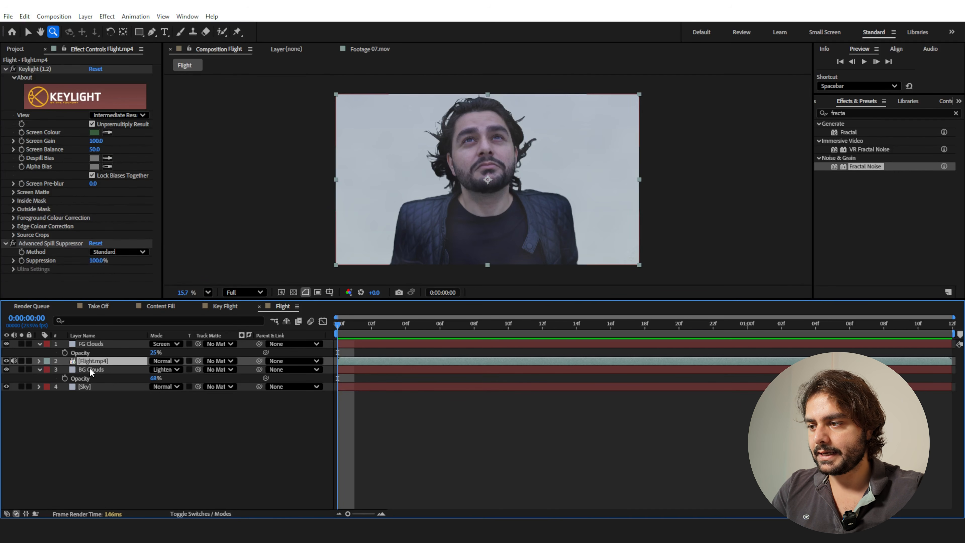
{"action": "key", "text": "ctrl+d"}
{"action": "left_click", "coordinate": [83, 396]}
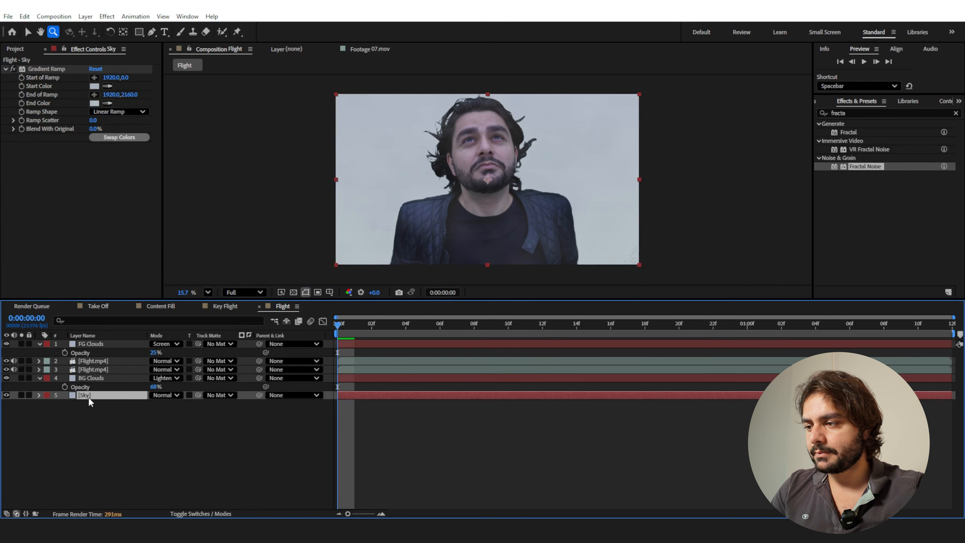
{"action": "key", "text": "ctrl+d"}
{"action": "left_click_drag", "start_coordinate": [85, 397], "coordinate": [89, 368]}
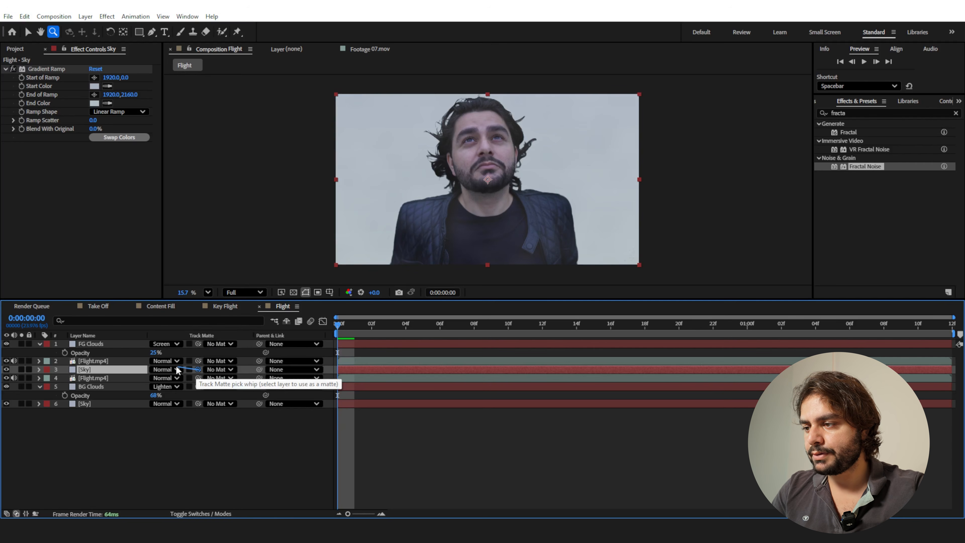
Use the upper Flight.mp4 layer as the Sky copy's track matte, and pre-compose both layers as Bleeding Color.
{"action": "left_click_drag", "start_coordinate": [198, 371], "coordinate": [98, 363]}
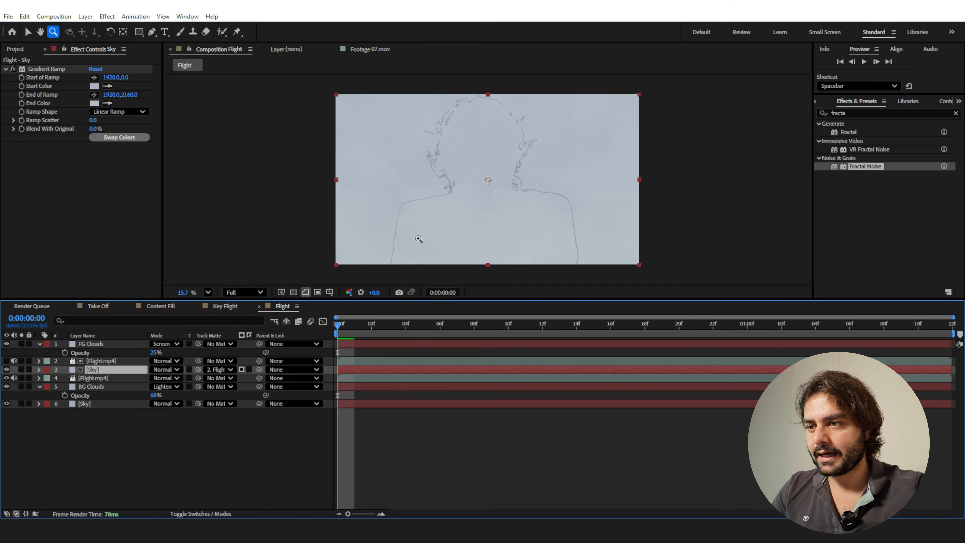
{"action": "left_click", "coordinate": [98, 361]}
{"action": "left_click", "coordinate": [100, 371], "text": "shift"}
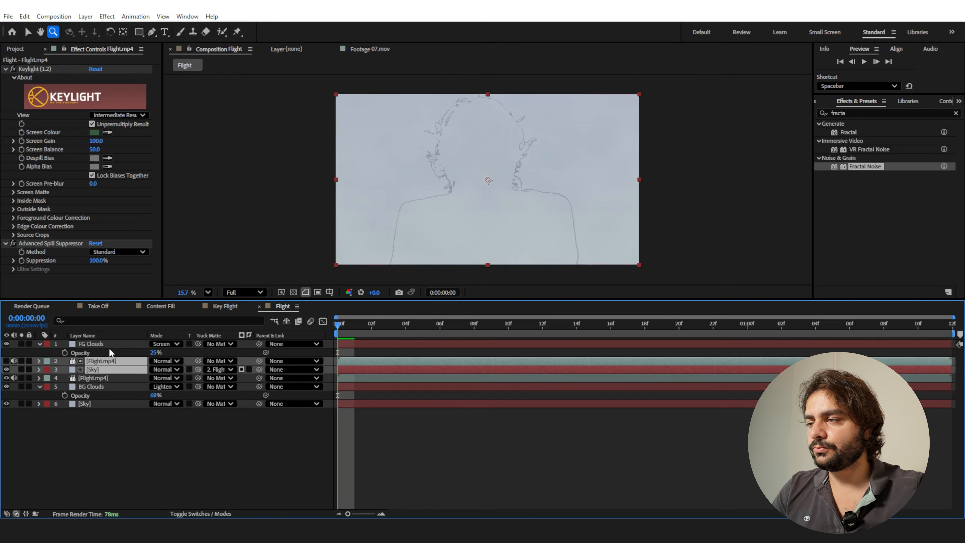
{"action": "left_click", "coordinate": [87, 18]}
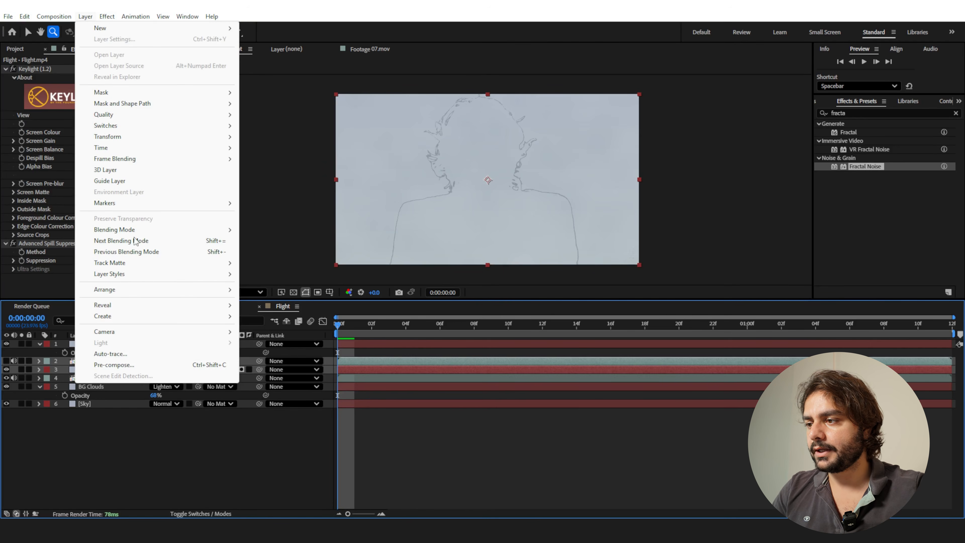
{"action": "left_click", "coordinate": [110, 366]}
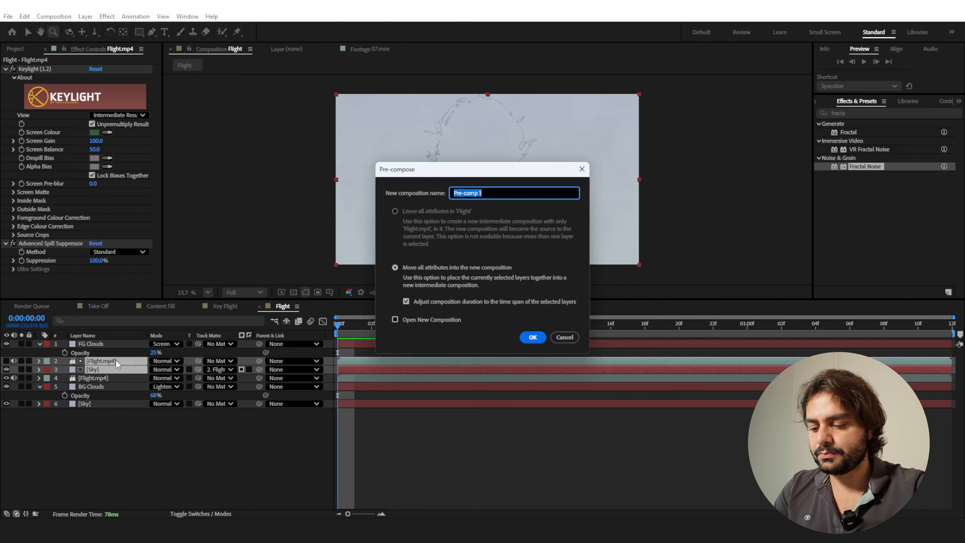
{"action": "type", "text": "Bleeding Color"}
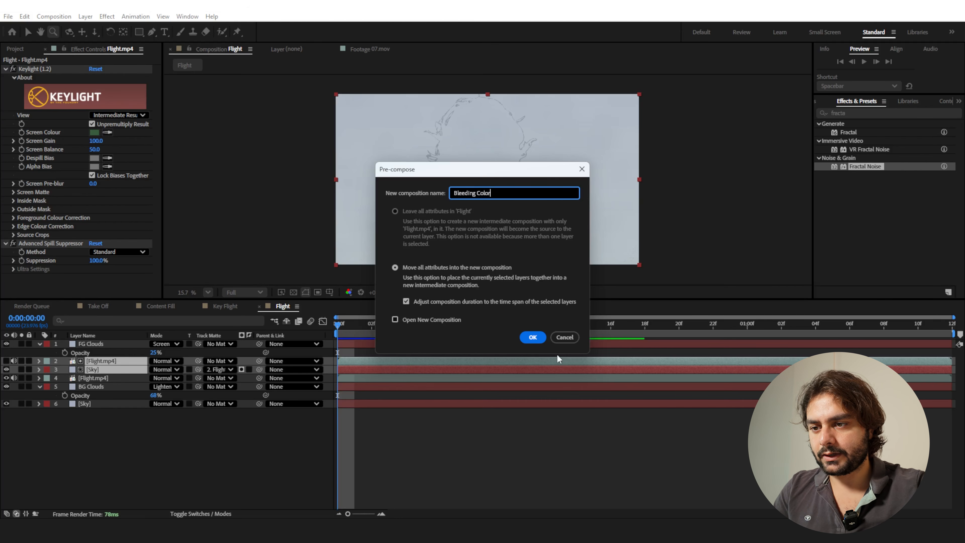
{"action": "left_click", "coordinate": [533, 337]}
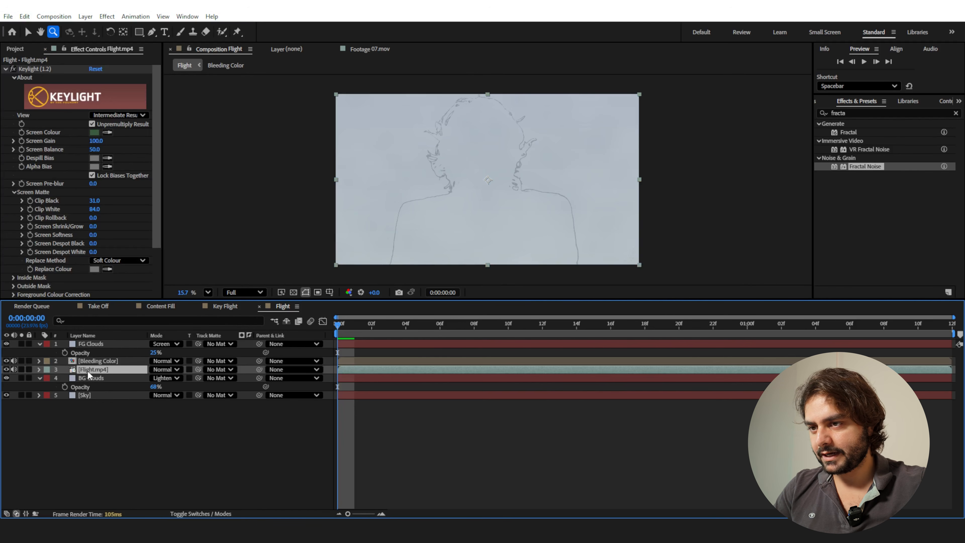
Duplicate the remaining Flight.mp4 layer and use the upper copy as an inverted track matte for Bleeding Color.
{"action": "key", "text": "ctrl+d"}
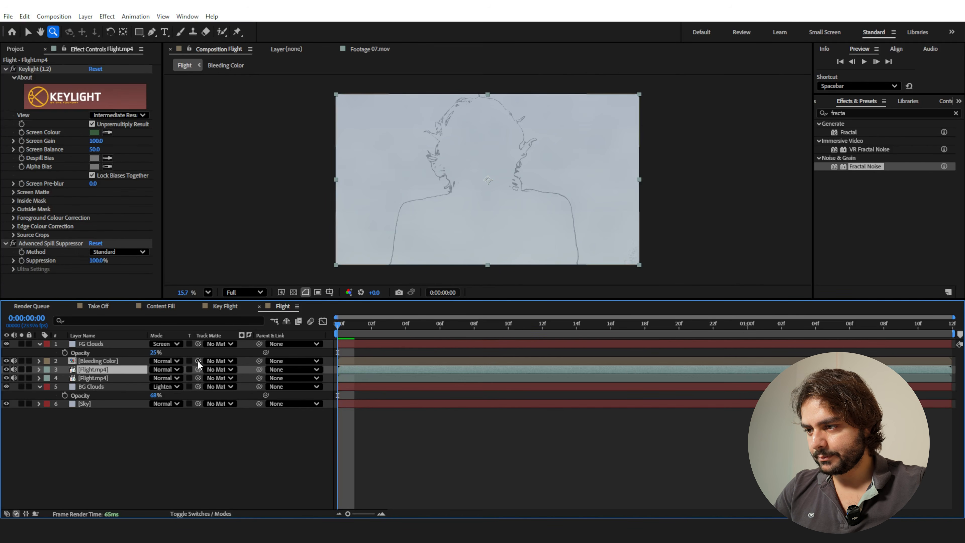
{"action": "left_click_drag", "start_coordinate": [198, 362], "coordinate": [121, 371]}
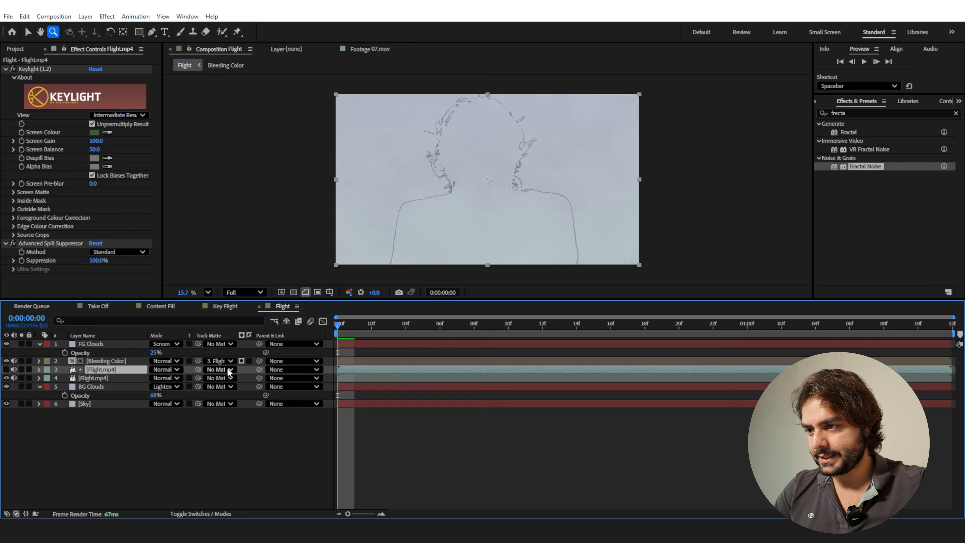
{"action": "left_click", "coordinate": [250, 361]}
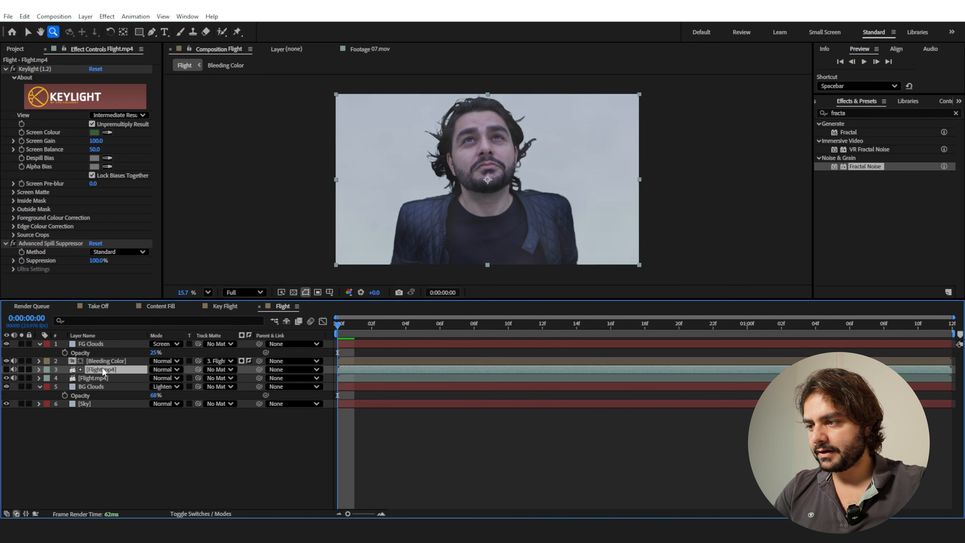
Apply Fast Box Blur to the Flight.mp4 matte copy and set its Blur Radius to 40.
{"action": "left_click_drag", "start_coordinate": [853, 114], "coordinate": [748, 109]}
{"action": "type", "text": "fast"}
{"action": "left_click_drag", "start_coordinate": [867, 176], "coordinate": [98, 370]}
{"action": "left_click_drag", "start_coordinate": [92, 267], "coordinate": [124, 260]}
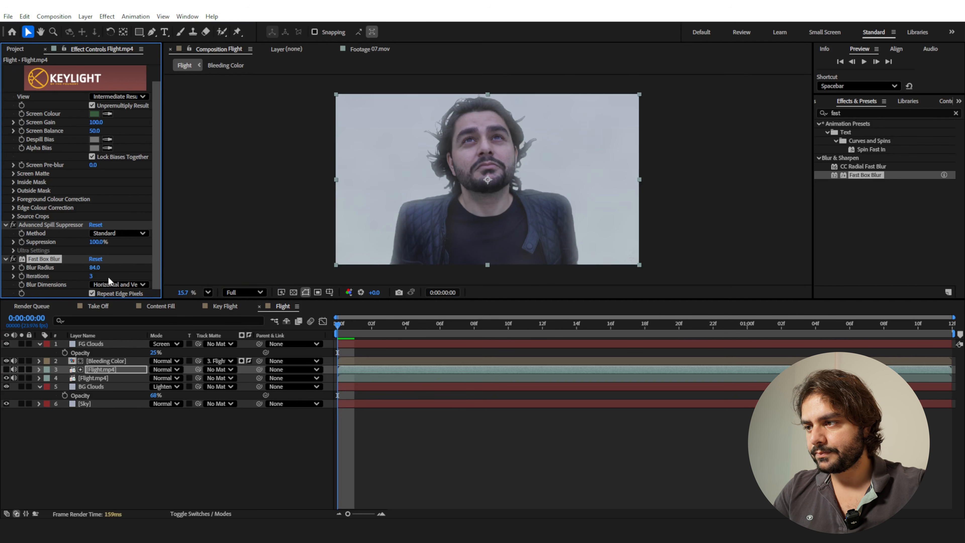
{"action": "left_click", "coordinate": [94, 267]}
{"action": "type", "text": "40"}
{"action": "key", "text": "Return"}
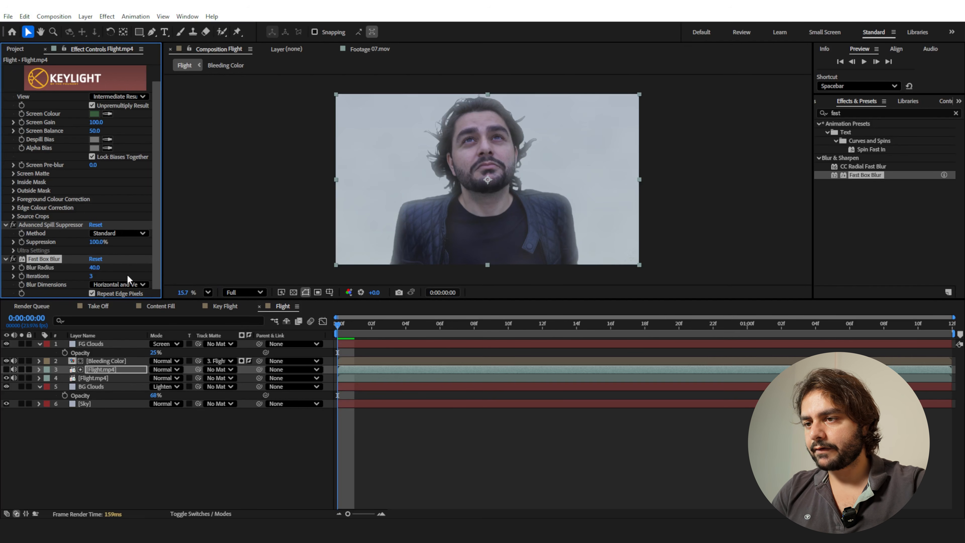
Lower the Bleeding Color layer's opacity to 60%.
{"action": "left_click", "coordinate": [105, 361]}
{"action": "key", "text": "t"}
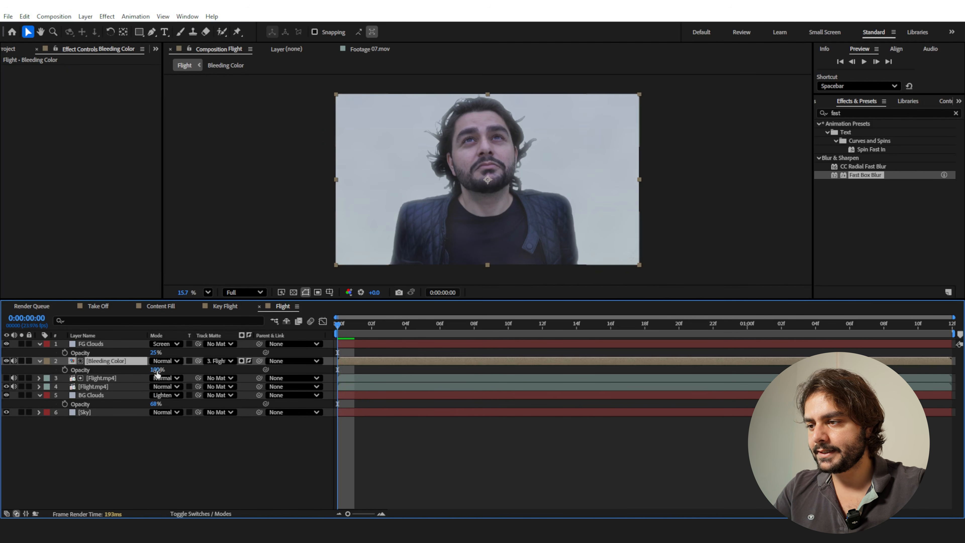
{"action": "left_click_drag", "start_coordinate": [155, 371], "coordinate": [140, 372]}
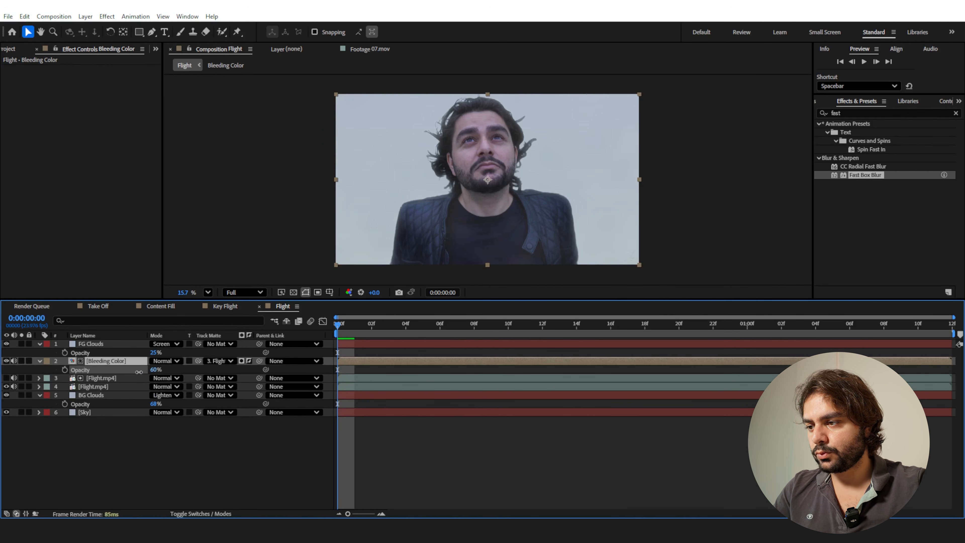
Compare the composite with the Bleeding Color layer hidden and shown, and raise that layer's opacity to 75%.
{"action": "key", "text": "Return"}
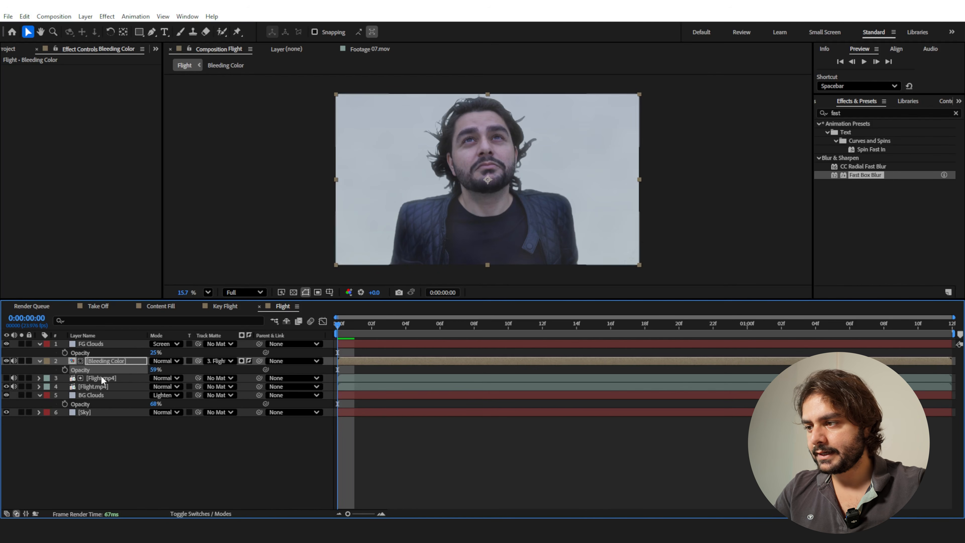
{"action": "left_click", "coordinate": [6, 361]}
{"action": "left_click", "coordinate": [6, 361]}
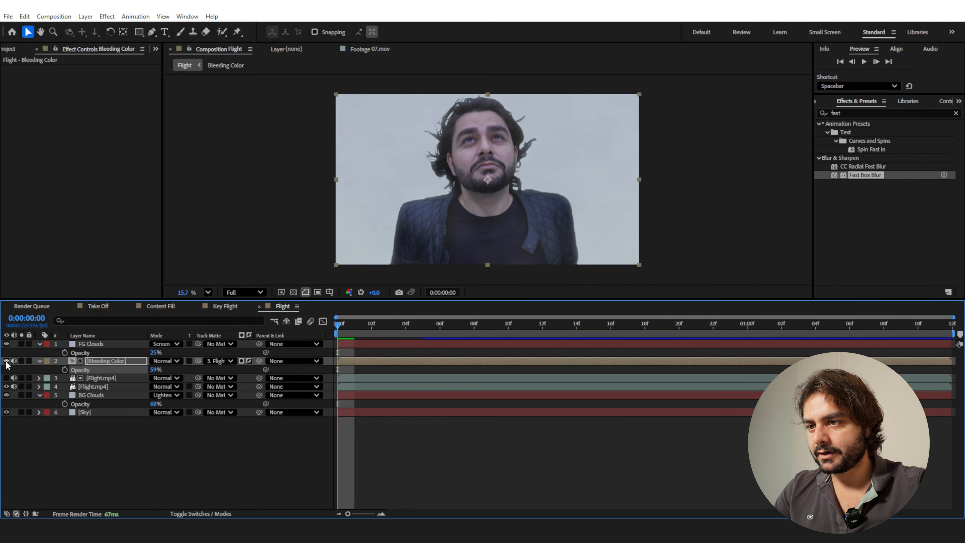
{"action": "left_click", "coordinate": [6, 362]}
{"action": "left_click", "coordinate": [6, 361]}
{"action": "left_click_drag", "start_coordinate": [154, 368], "coordinate": [167, 368]}
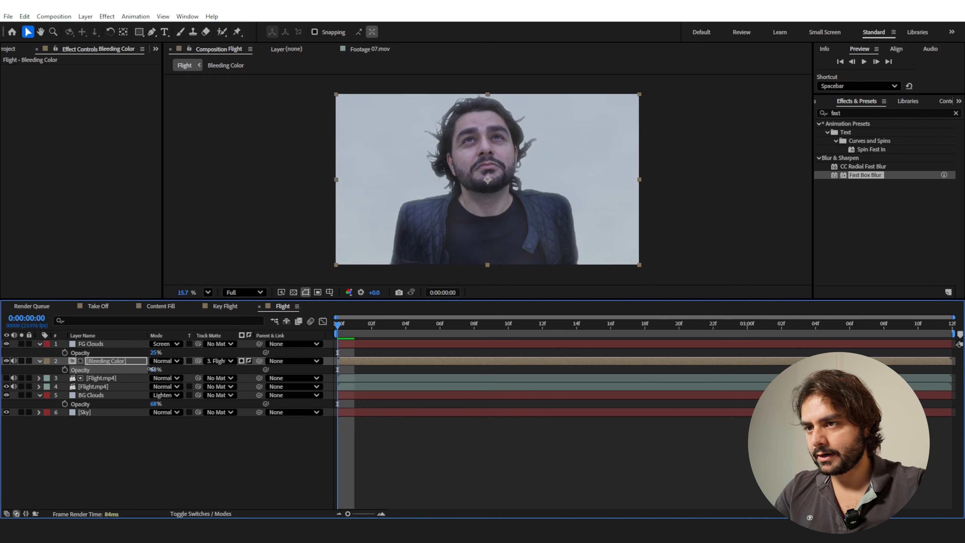
{"action": "scroll", "coordinate": [490, 147], "scroll_direction": "up", "scroll_amount": 3}
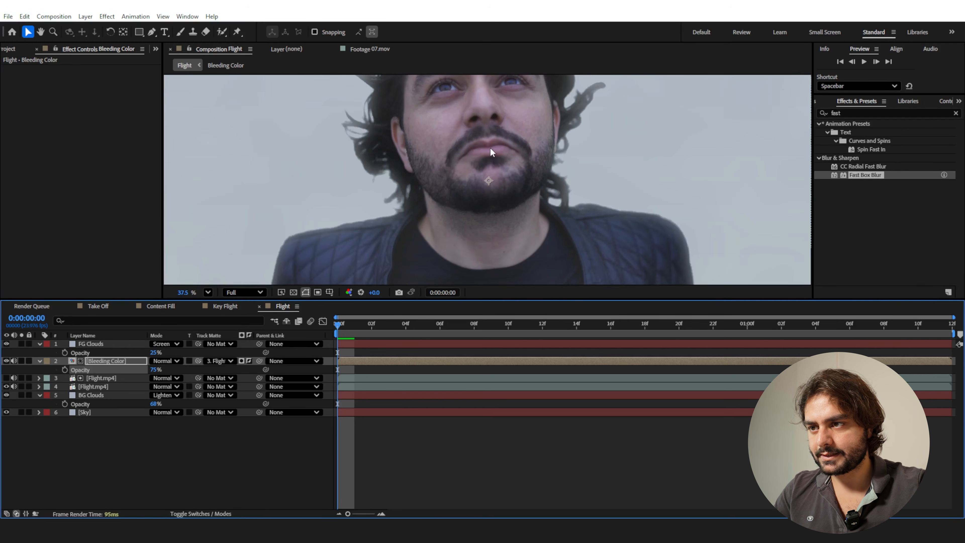
{"action": "scroll", "coordinate": [487, 156], "scroll_direction": "down", "scroll_amount": 2}
{"action": "scroll", "coordinate": [480, 169], "scroll_direction": "down", "scroll_amount": 2}
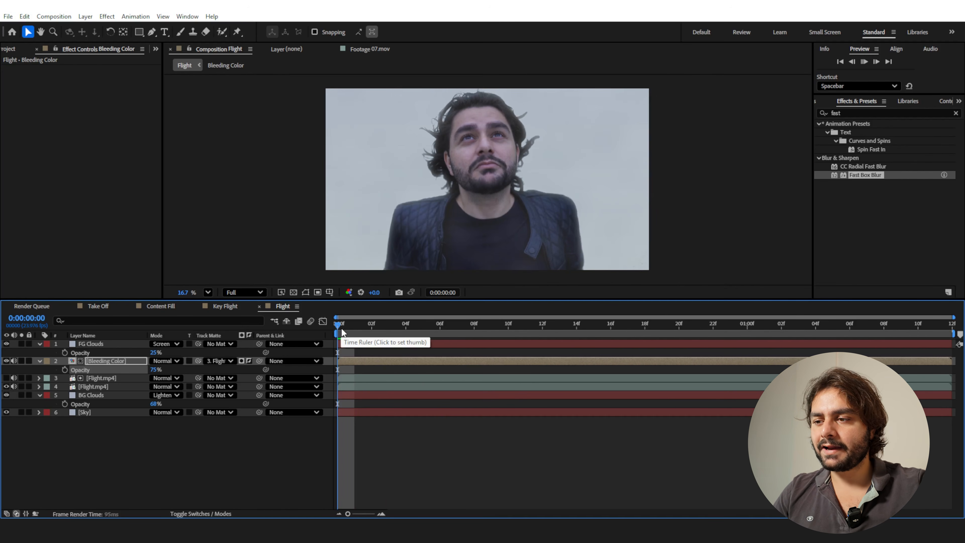
{"action": "key", "text": "space"}
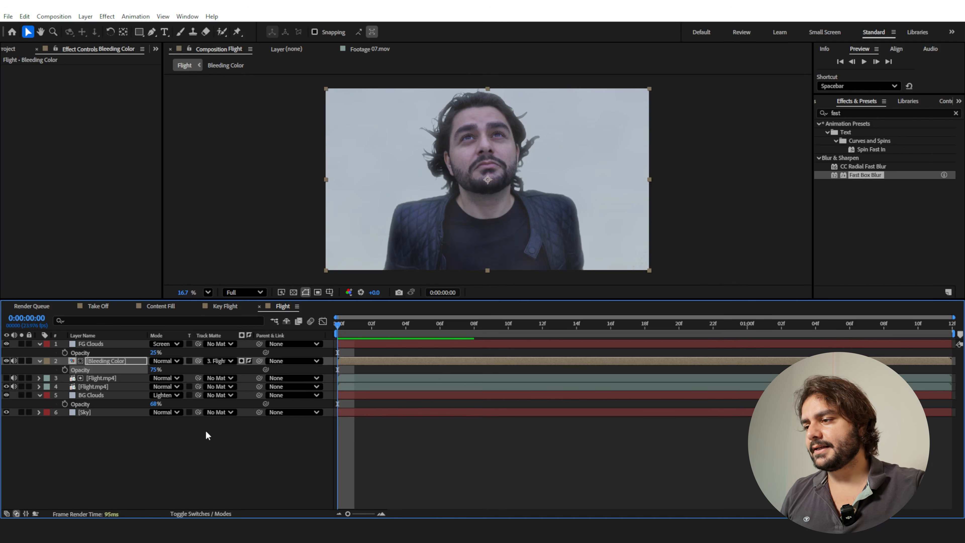
Create an adjustment layer at the top of the Flight composition's layer stack and name it Shake.
{"action": "right_click", "coordinate": [154, 451]}
{"action": "mouse_move", "coordinate": [182, 323]}
{"action": "left_click", "coordinate": [334, 406]}
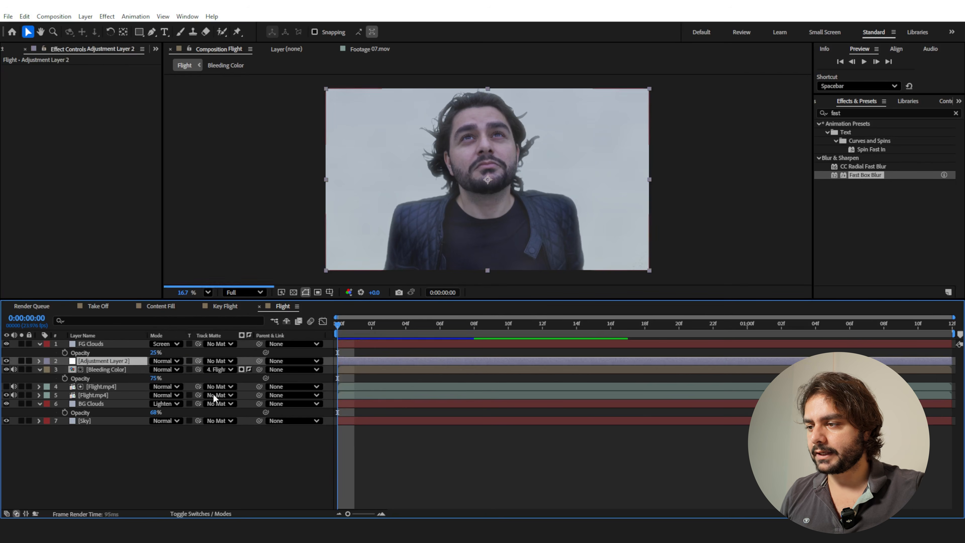
{"action": "left_click_drag", "start_coordinate": [119, 364], "coordinate": [116, 346]}
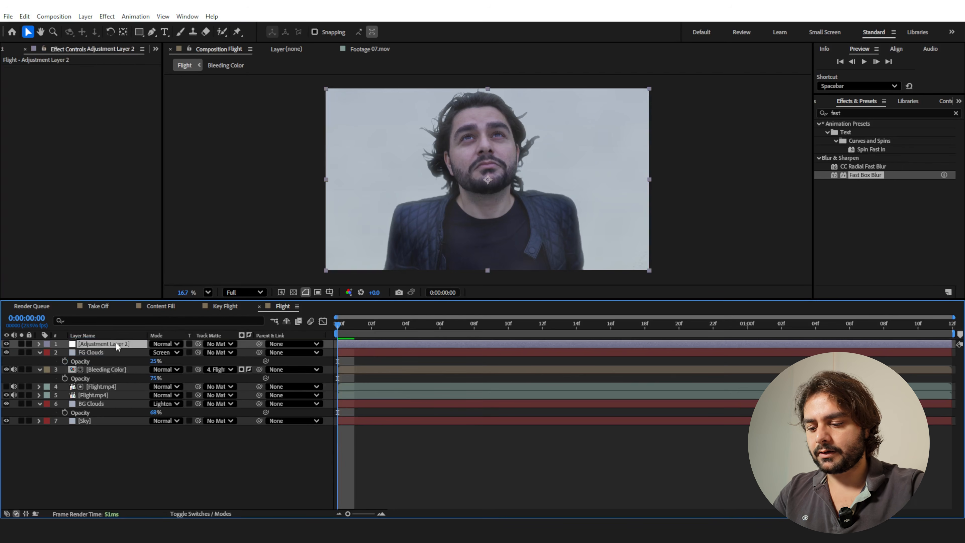
{"action": "key", "text": "Return"}
{"action": "type", "text": "Shake"}
{"action": "key", "text": "Return"}
Find the FilmBro_Quick_Shake animation preset and apply it to the Shake layer.
{"action": "left_click", "coordinate": [858, 113]}
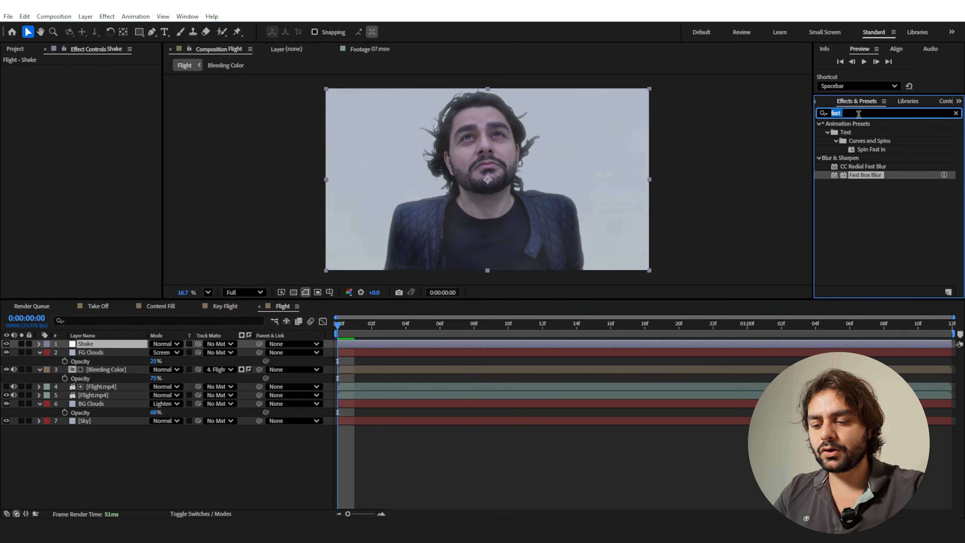
{"action": "key", "text": "ctrl+a"}
{"action": "type", "text": "quick"}
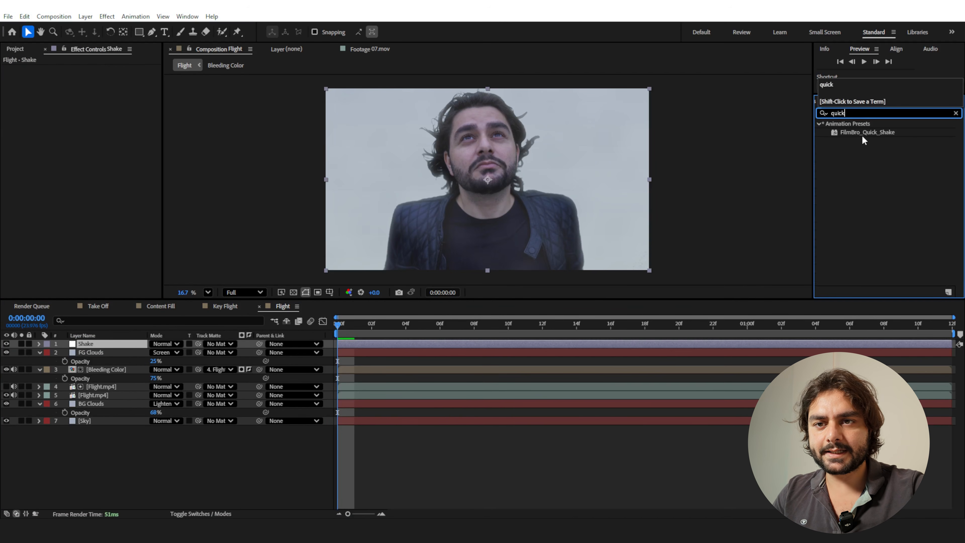
{"action": "double_click", "coordinate": [863, 132]}
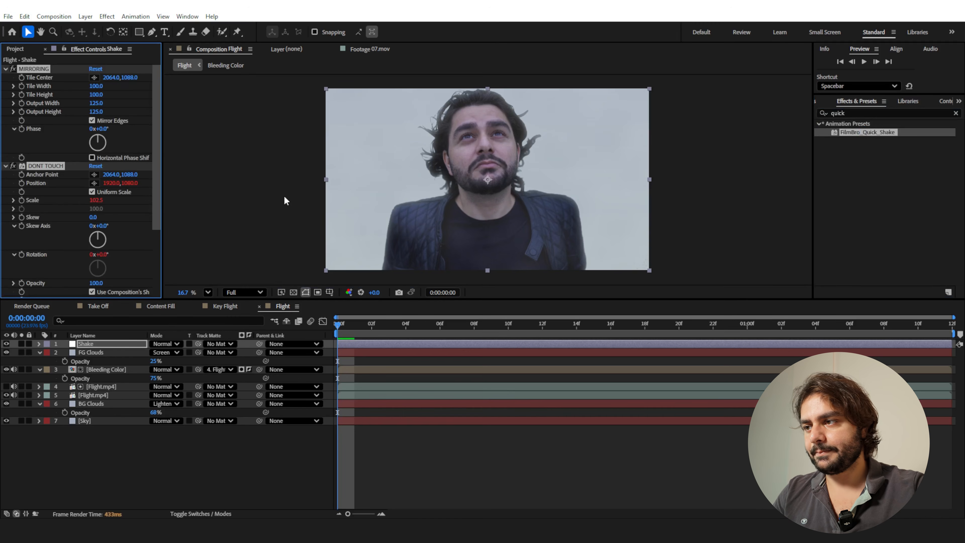
Reset the MIRRORING effect's Tile Center and the DONT TOUCH effect's Anchor Point and Position on the Shake layer.
{"action": "left_click", "coordinate": [142, 219]}
{"action": "right_click", "coordinate": [39, 79]}
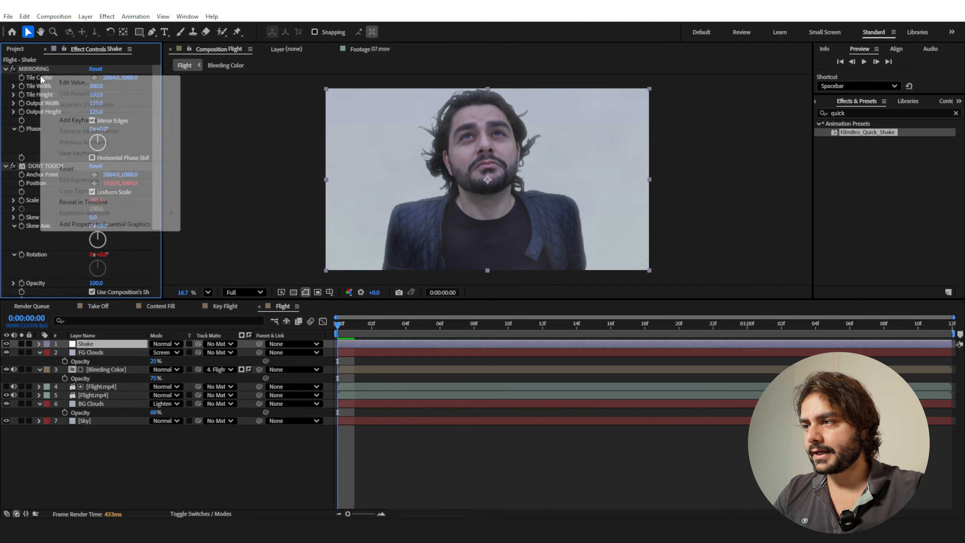
{"action": "left_click", "coordinate": [57, 169]}
{"action": "right_click", "coordinate": [36, 178]}
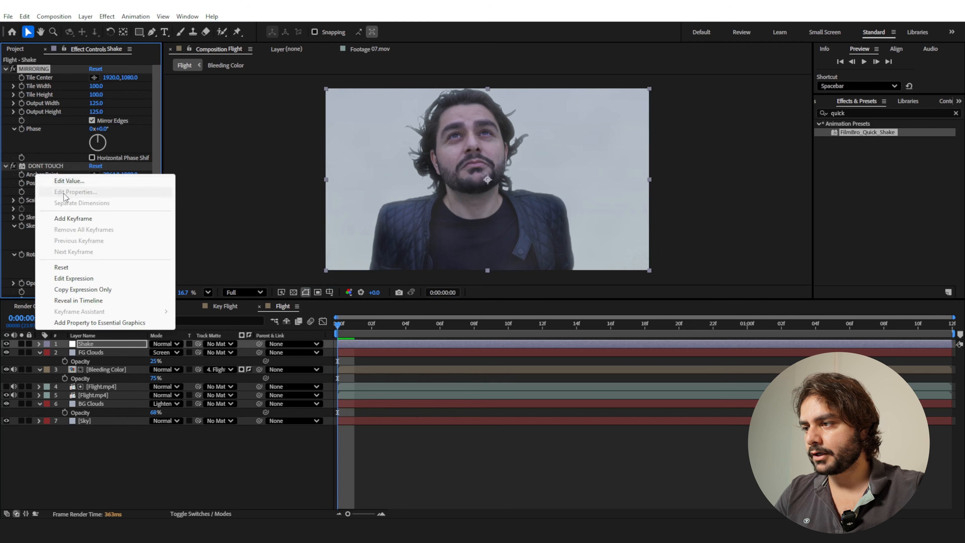
{"action": "left_click", "coordinate": [62, 268]}
{"action": "right_click", "coordinate": [38, 183]}
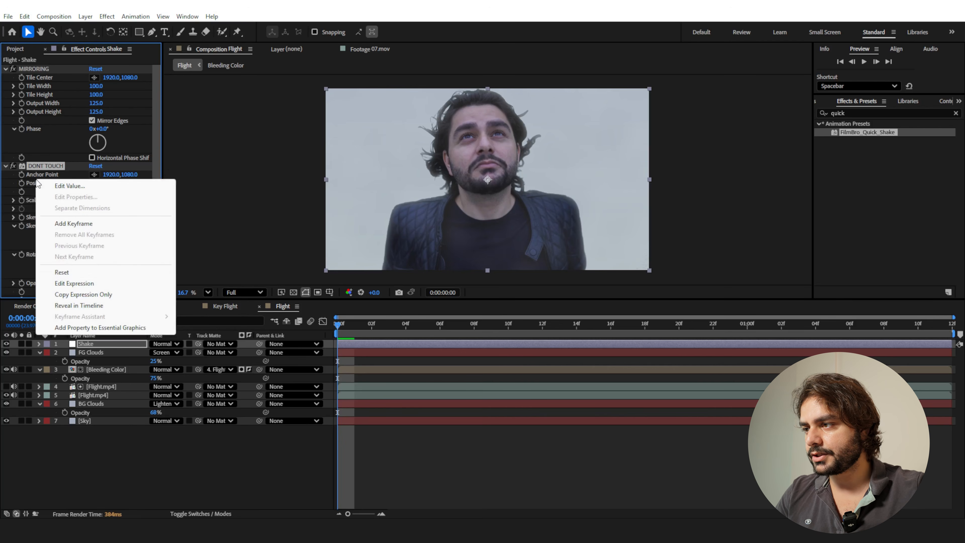
{"action": "left_click", "coordinate": [63, 272]}
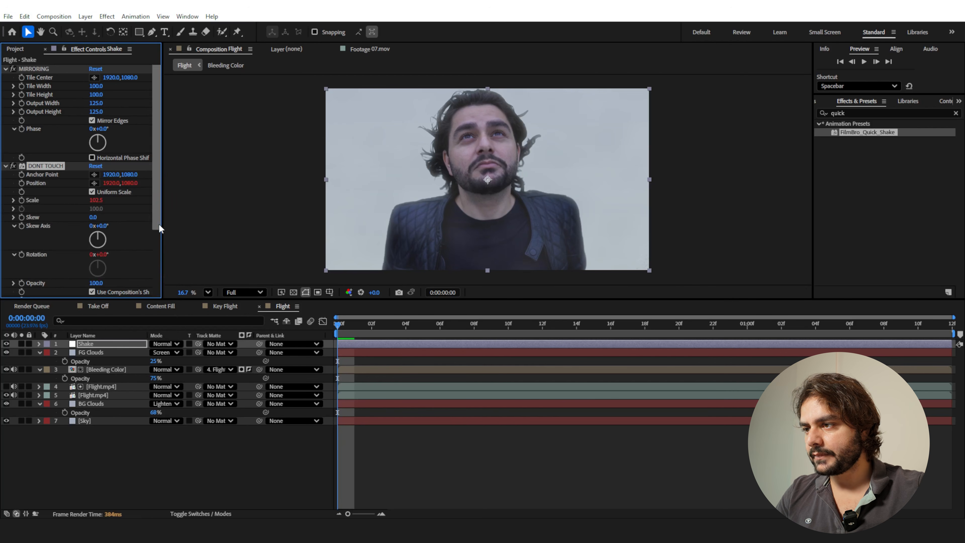
Remove the keyframes from the shake's Strength slider, and set Strength to 40 and Speed to 10.
{"action": "scroll", "coordinate": [35, 285], "scroll_direction": "down", "scroll_amount": 3}
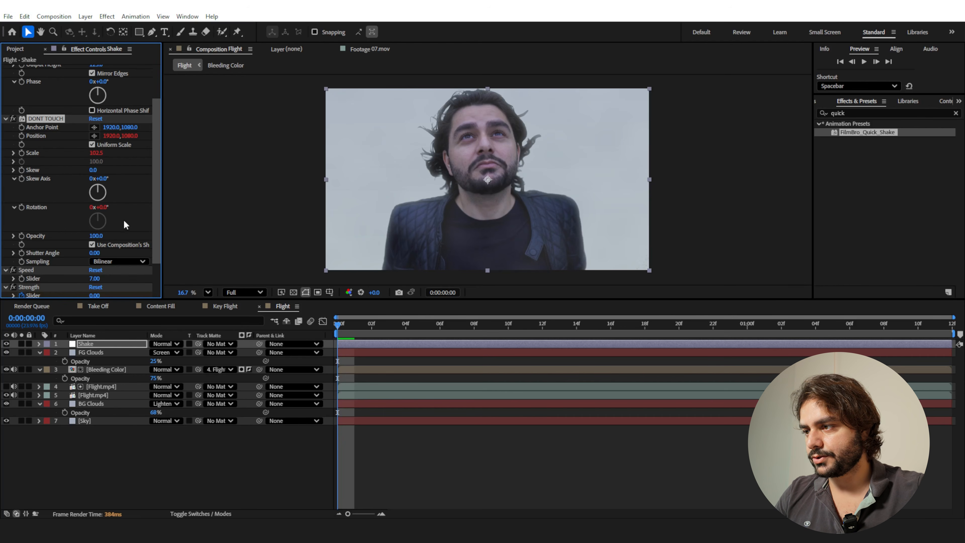
{"action": "scroll", "coordinate": [125, 208], "scroll_direction": "down", "scroll_amount": 2}
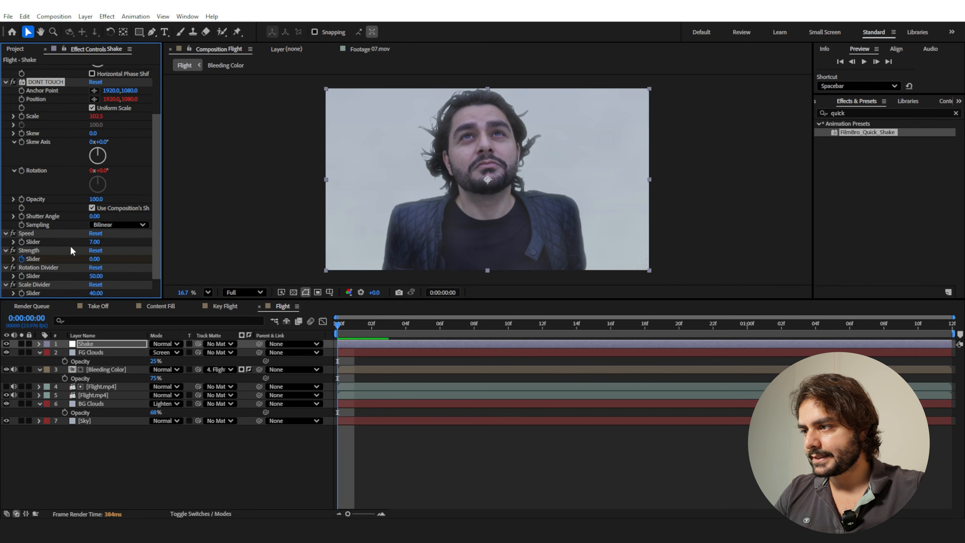
{"action": "left_click", "coordinate": [21, 264]}
{"action": "left_click", "coordinate": [95, 259]}
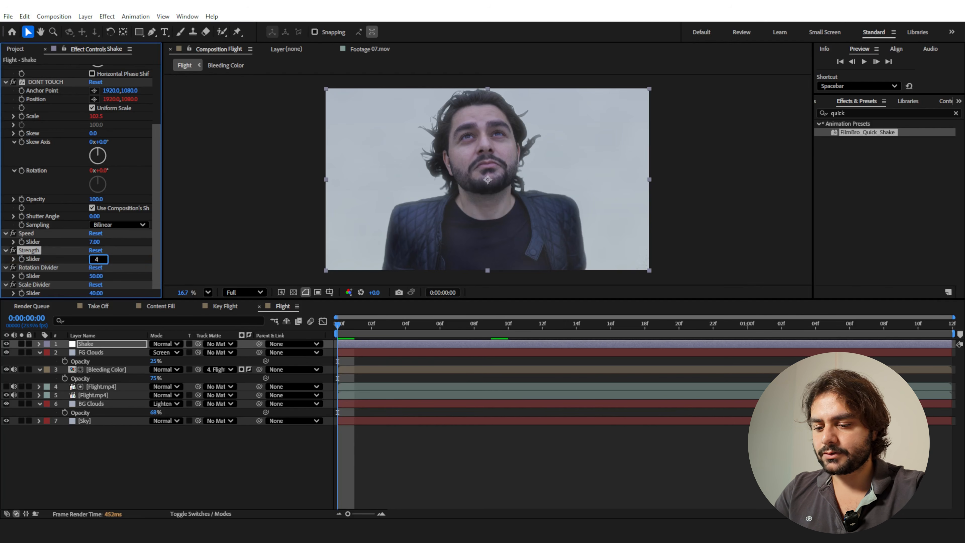
{"action": "key", "text": "Return"}
{"action": "left_click", "coordinate": [97, 242]}
{"action": "key", "text": "Return"}
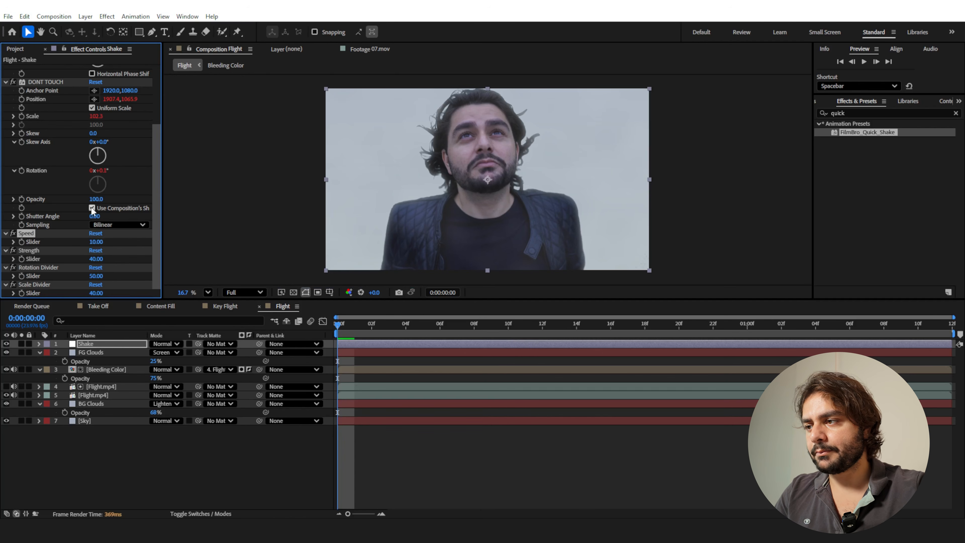
Turn off the composition's shutter angle in the DONT TOUCH effect, set its Shutter Angle to 180, and preview the shake.
{"action": "left_click", "coordinate": [93, 208]}
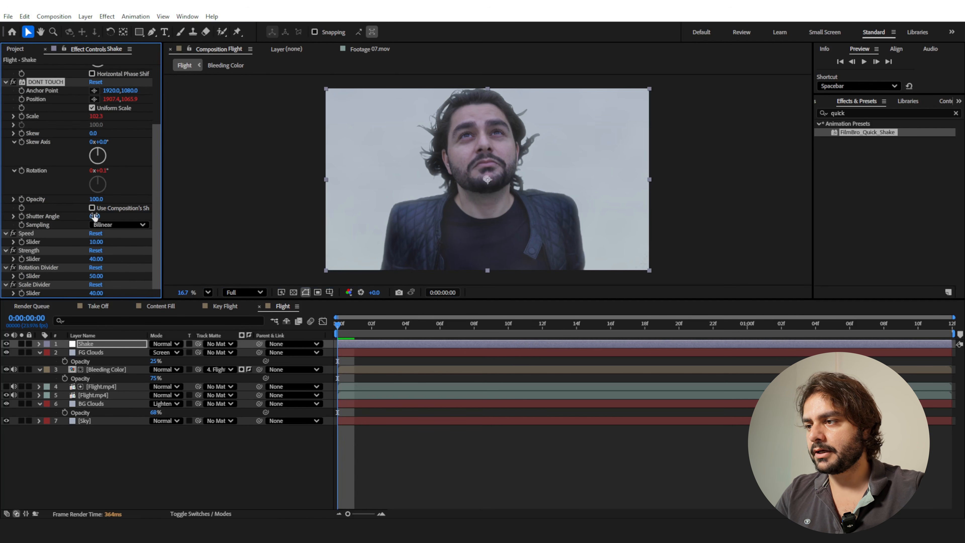
{"action": "left_click", "coordinate": [95, 216]}
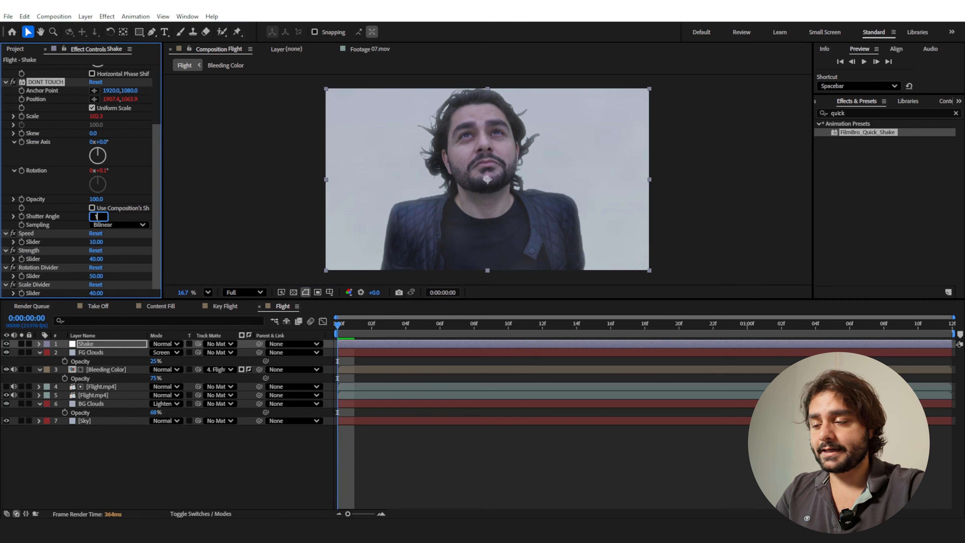
{"action": "key", "text": "Return"}
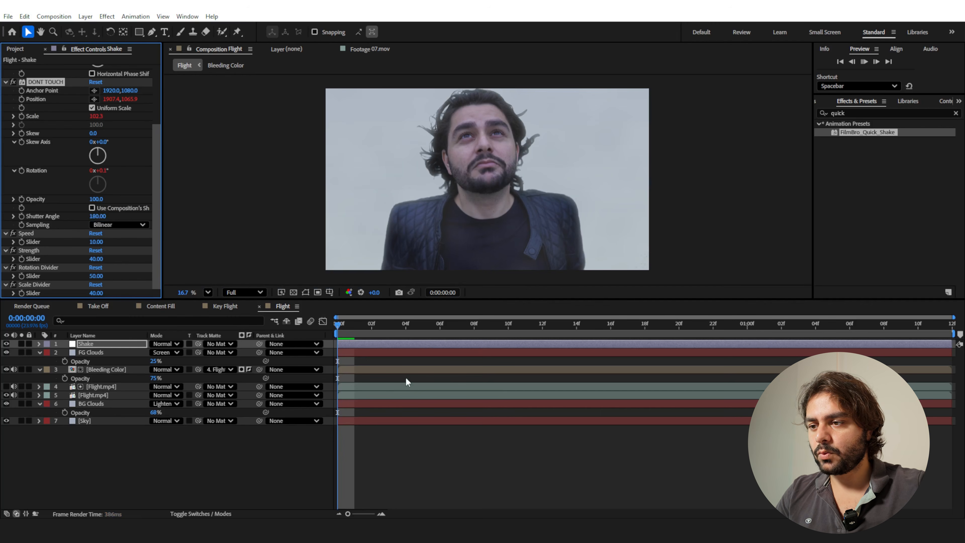
{"action": "key", "text": "space"}
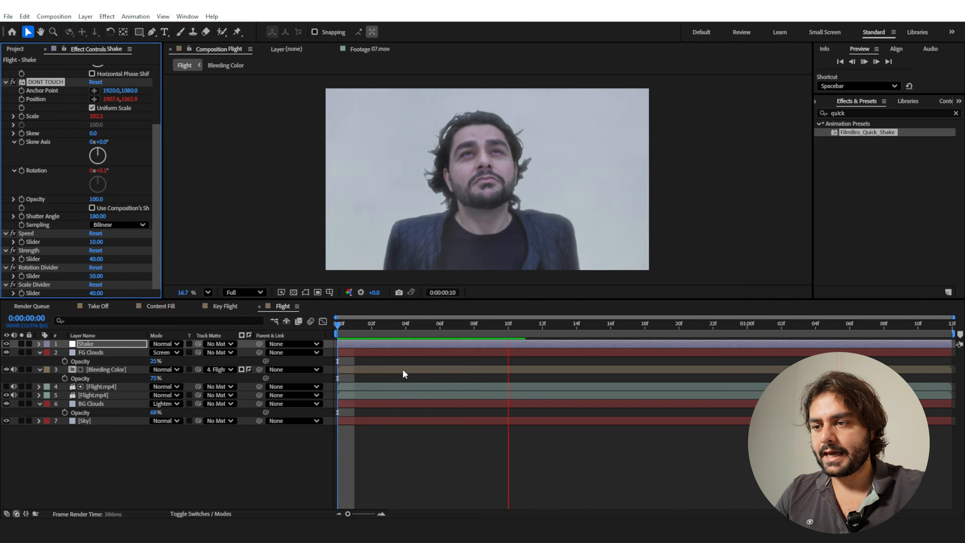
{"action": "left_click", "coordinate": [342, 329]}
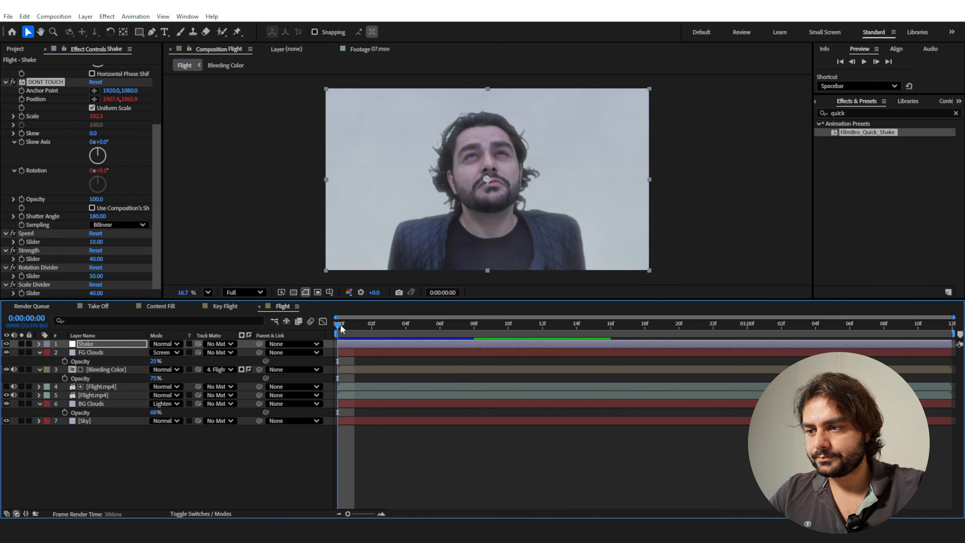
{"action": "key", "text": "space"}
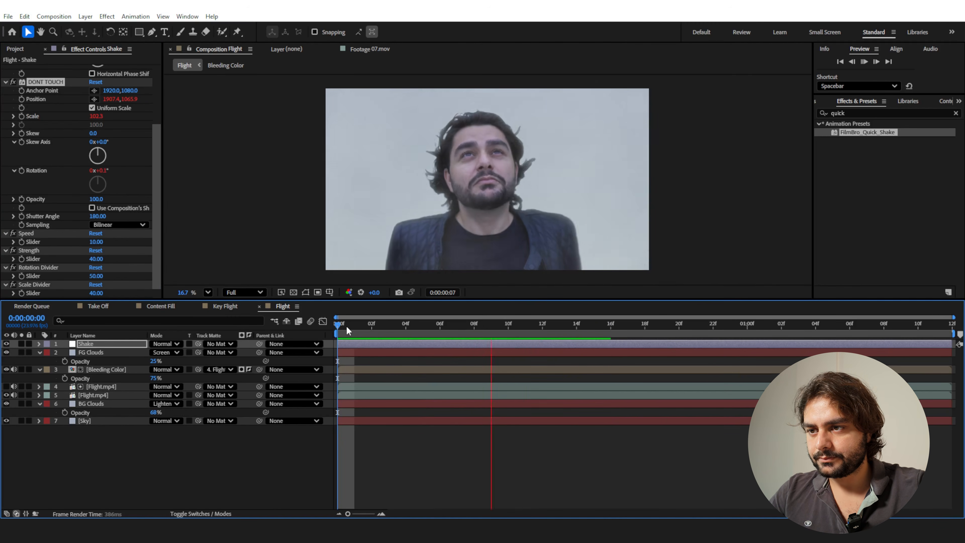
Set the shake's Strength slider to 80 and preview the motion from the first frame.
{"action": "left_click", "coordinate": [379, 332]}
{"action": "left_click", "coordinate": [97, 259]}
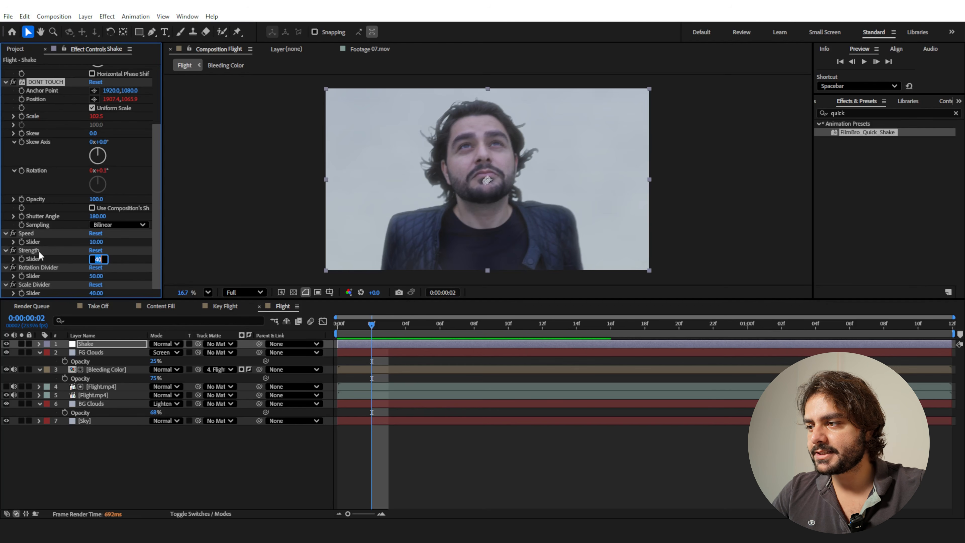
{"action": "type", "text": "80"}
{"action": "key", "text": "Return"}
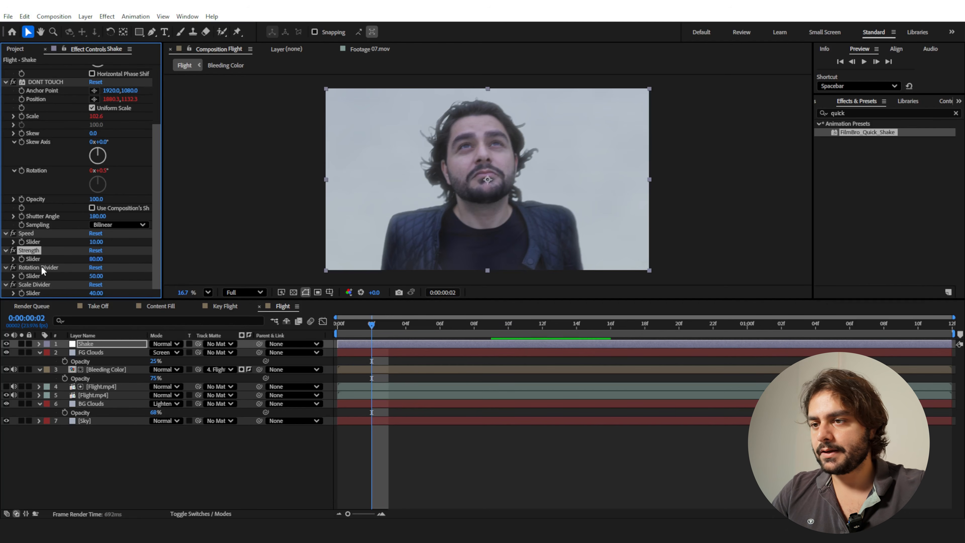
{"action": "left_click_drag", "start_coordinate": [356, 327], "coordinate": [292, 324]}
{"action": "key", "text": "space"}
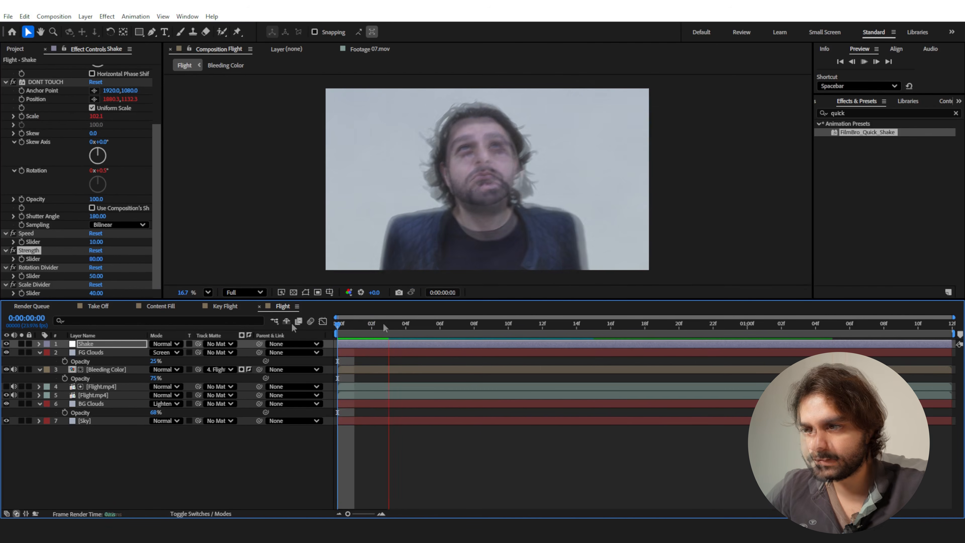
{"action": "key", "text": "space"}
Raise the BG Clouds layer's opacity to 100%, and set its Fractal Noise Contrast to 141 and Brightness to -27.
{"action": "left_click", "coordinate": [89, 404]}
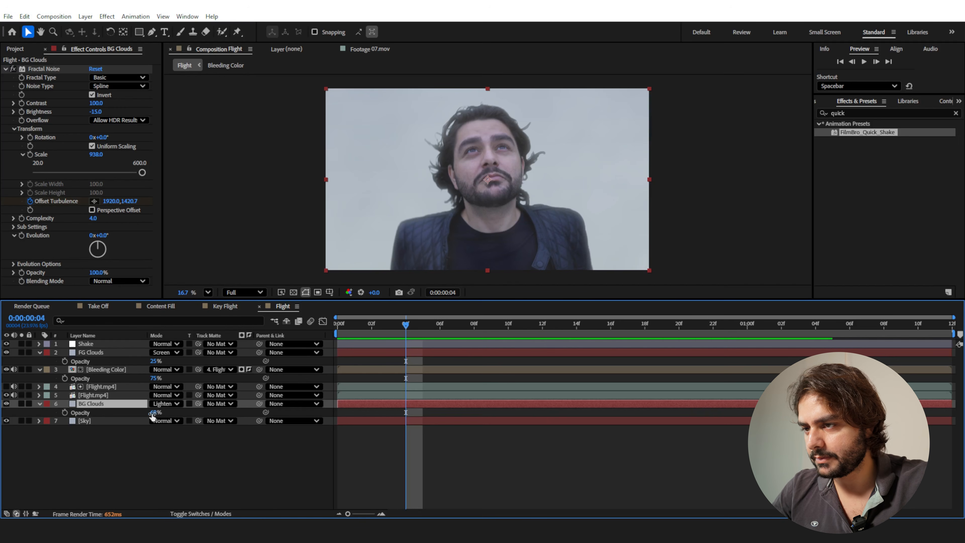
{"action": "left_click_drag", "start_coordinate": [156, 413], "coordinate": [178, 412]}
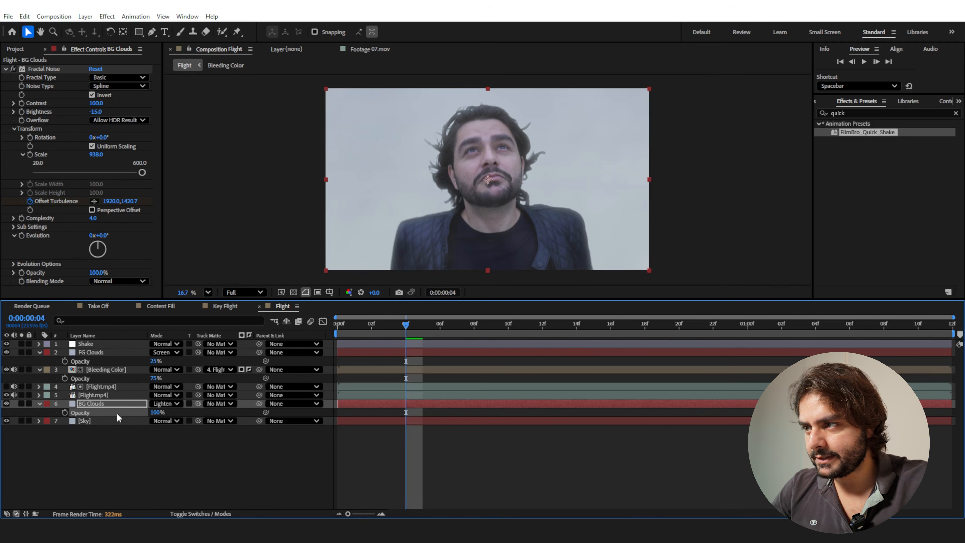
{"action": "left_click_drag", "start_coordinate": [98, 112], "coordinate": [117, 103]}
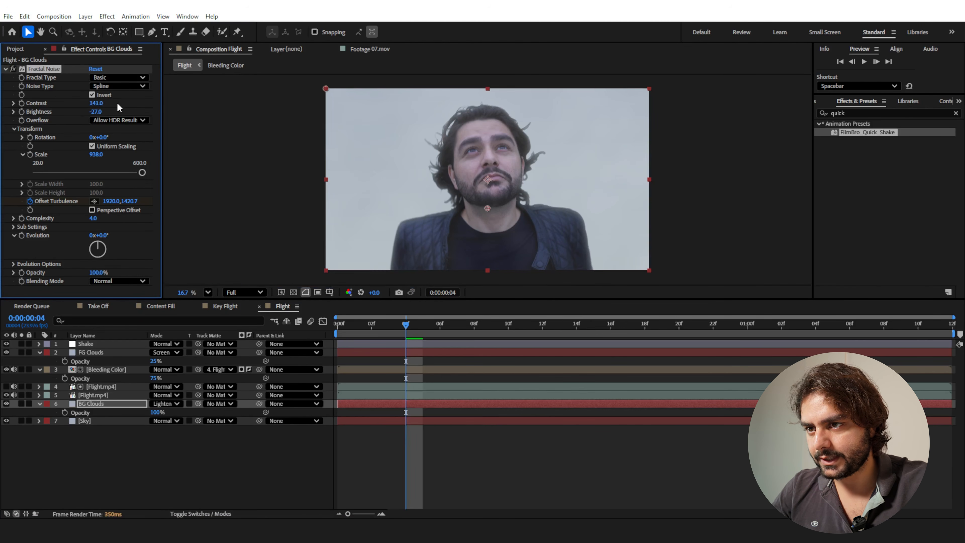
{"action": "left_click", "coordinate": [21, 404]}
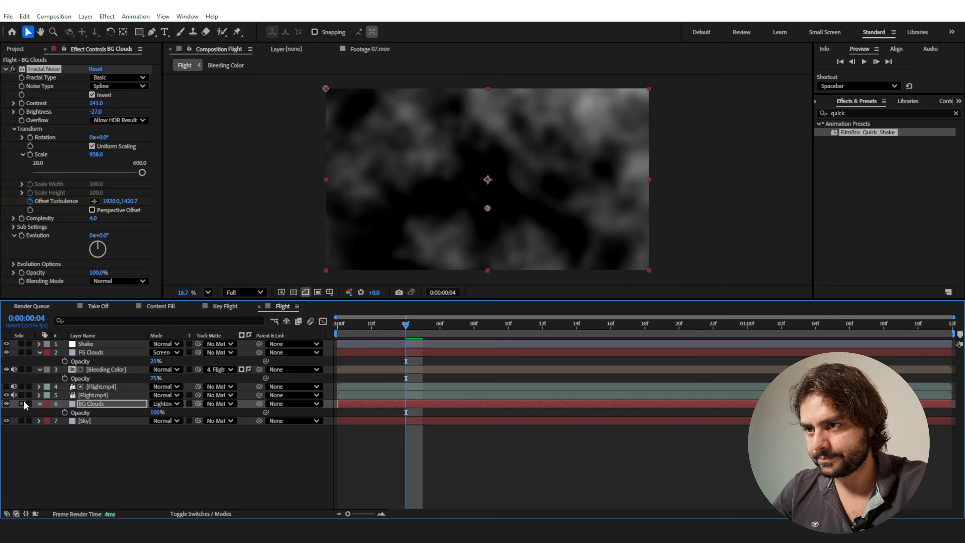
{"action": "left_click", "coordinate": [22, 403]}
Change the BG Clouds layer's blending mode to Screen and lower its opacity to 63%.
{"action": "left_click", "coordinate": [166, 403]}
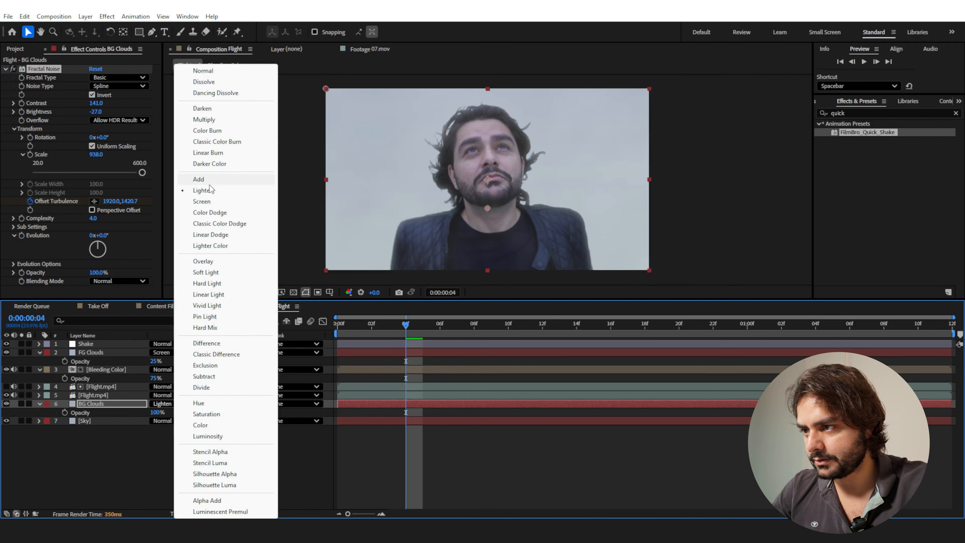
{"action": "left_click", "coordinate": [205, 201]}
{"action": "left_click_drag", "start_coordinate": [157, 412], "coordinate": [136, 414]}
{"action": "left_click", "coordinate": [151, 448]}
{"action": "left_click_drag", "start_coordinate": [370, 326], "coordinate": [275, 332]}
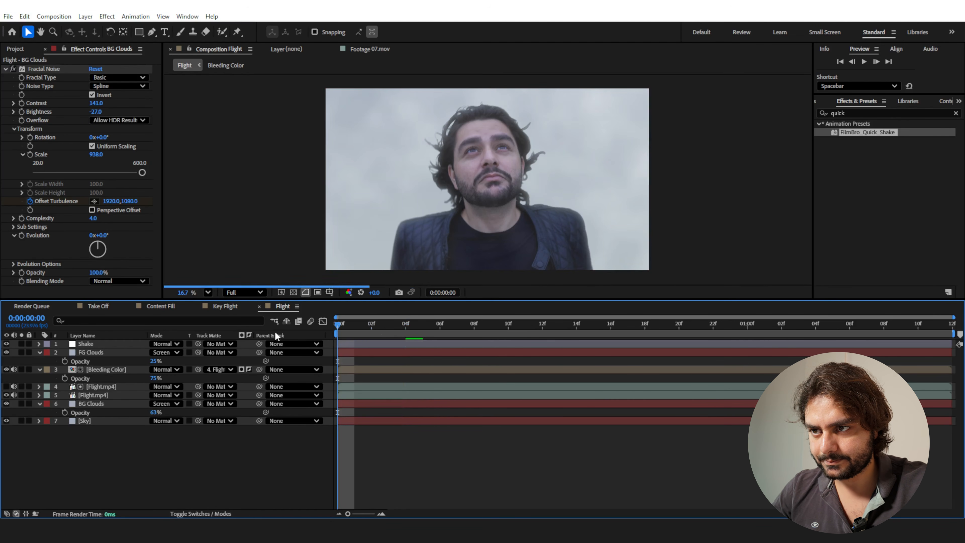
Make the Sky layer's Gradient Ramp bluer, with a Start Color of 22% saturation and a more saturated End Color, and preview the composite.
{"action": "left_click", "coordinate": [91, 420]}
{"action": "left_click", "coordinate": [95, 86]}
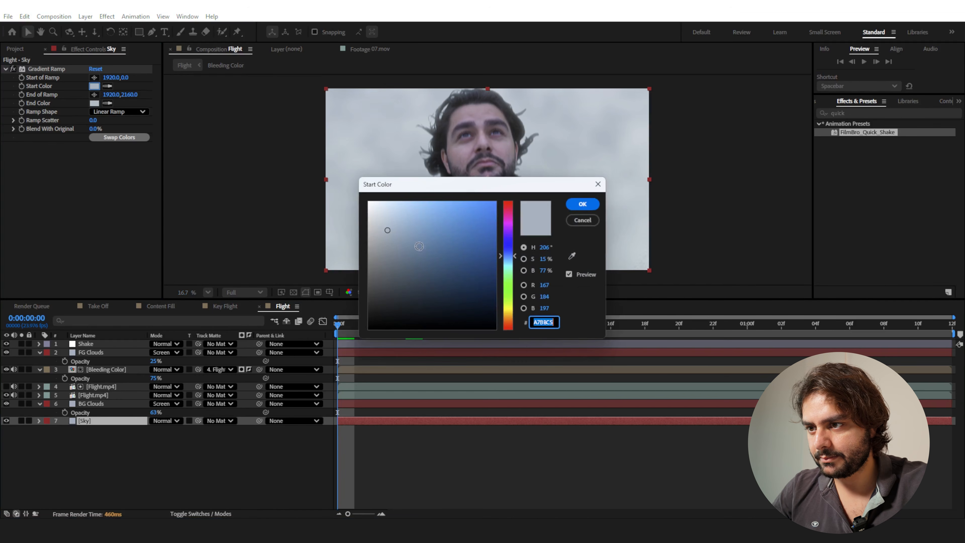
{"action": "left_click", "coordinate": [583, 204]}
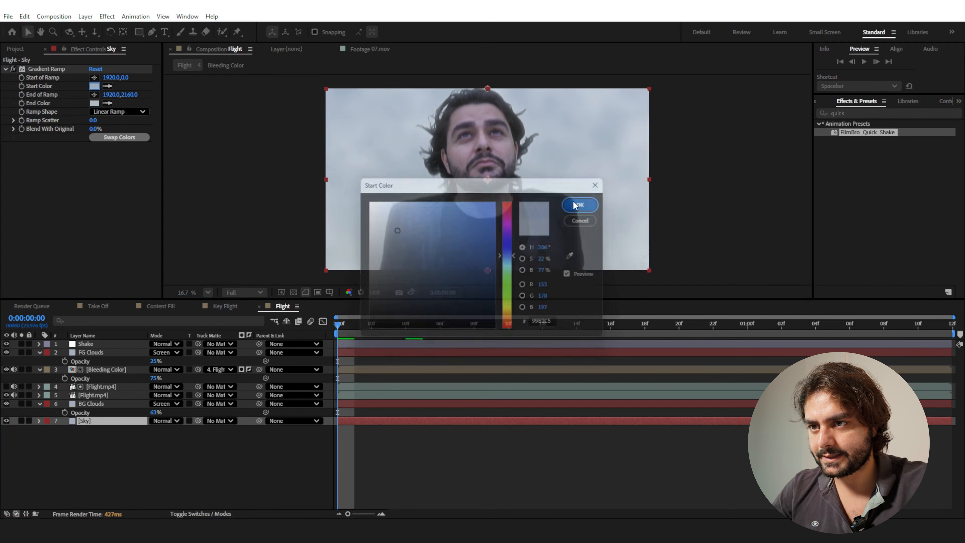
{"action": "left_click", "coordinate": [95, 103]}
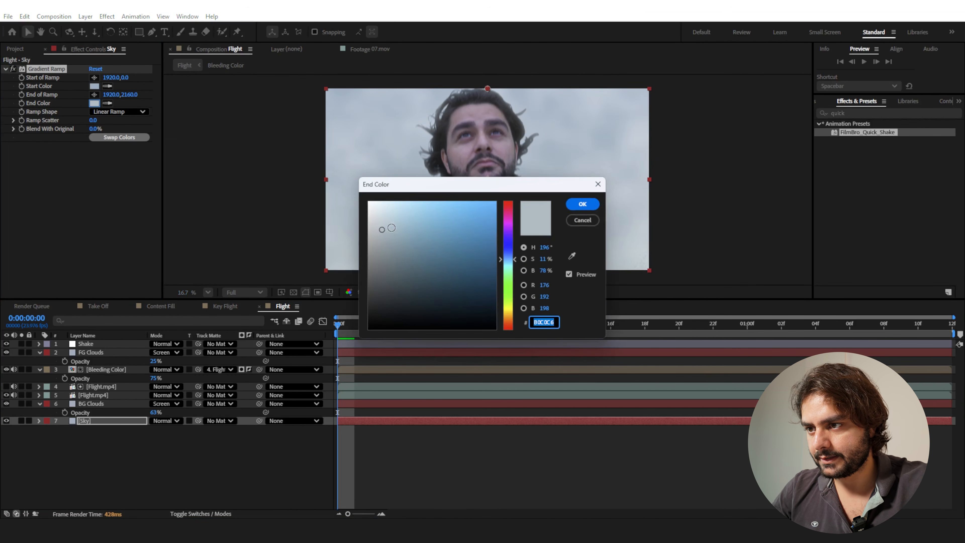
{"action": "left_click", "coordinate": [396, 230]}
{"action": "left_click", "coordinate": [578, 210]}
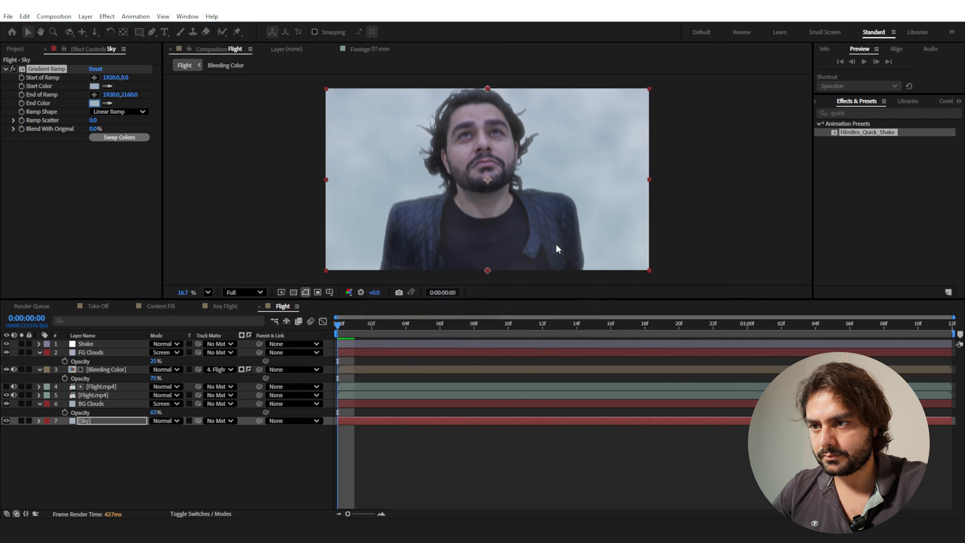
{"action": "key", "text": "space"}
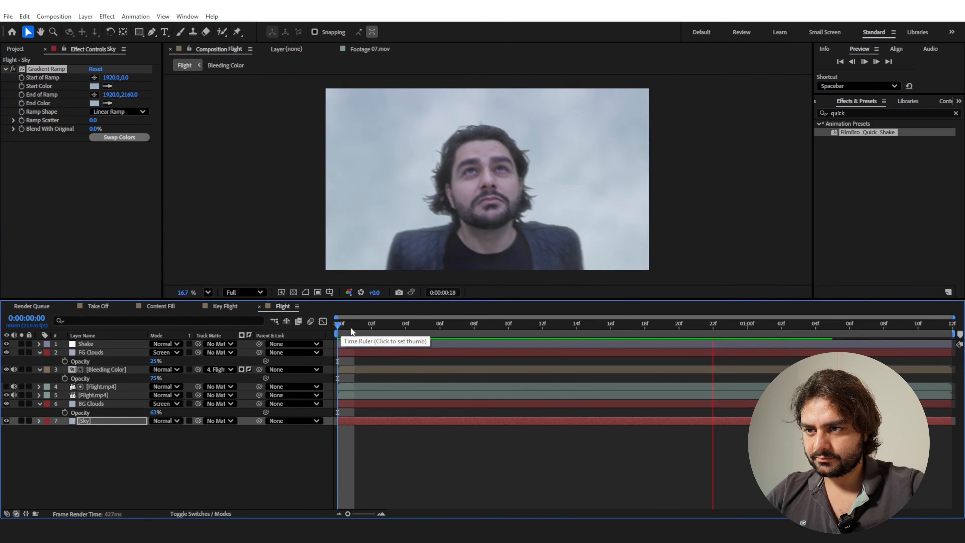
Set the Shake layer's Strength slider to 60 and preview the motion.
{"action": "left_click", "coordinate": [104, 345]}
{"action": "left_click_drag", "start_coordinate": [157, 198], "coordinate": [142, 287]}
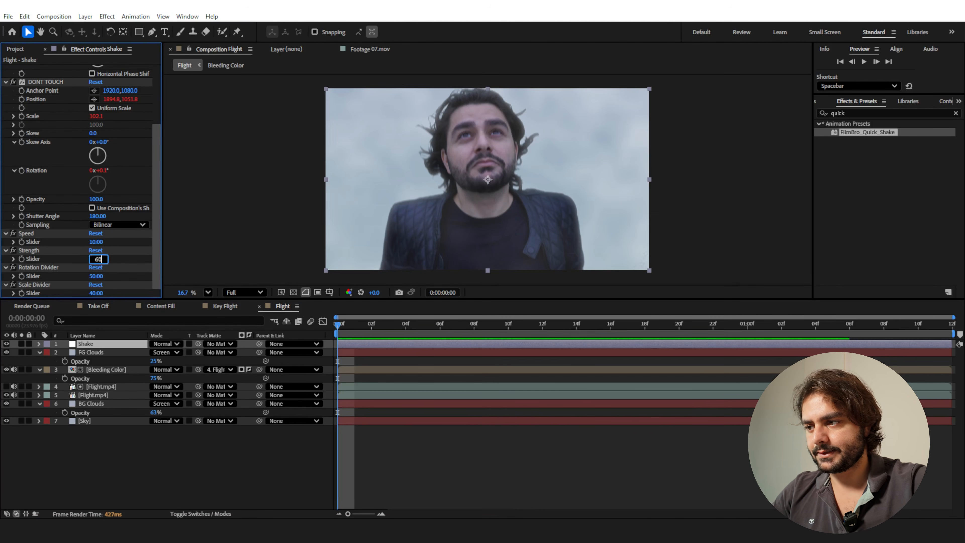
{"action": "type", "text": "60"}
{"action": "key", "text": "Return"}
{"action": "key", "text": "space"}
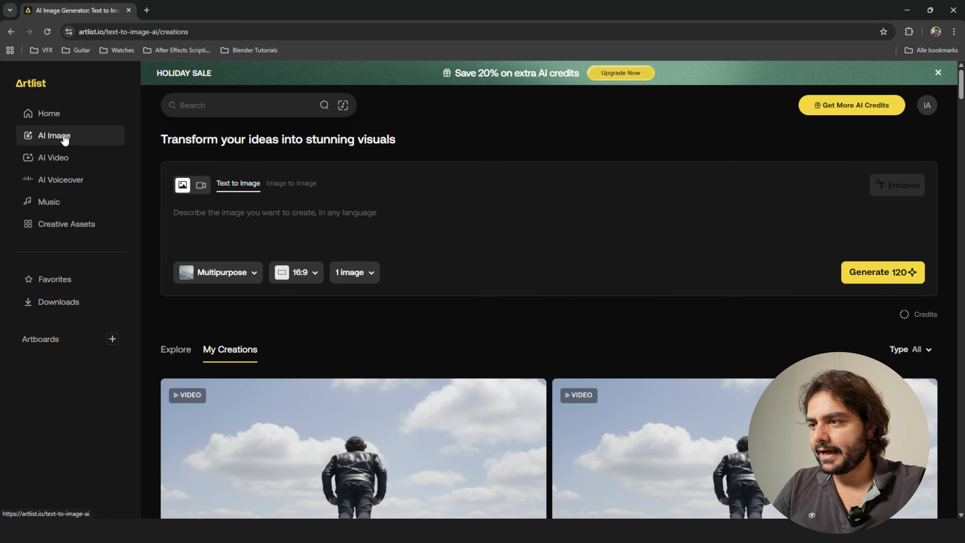
Switch to Artlist's AI image generator in the browser, choose Image to Image, and upload EDIT.00_00_24_00.Still005 as the reference.
{"action": "left_click", "coordinate": [276, 186]}
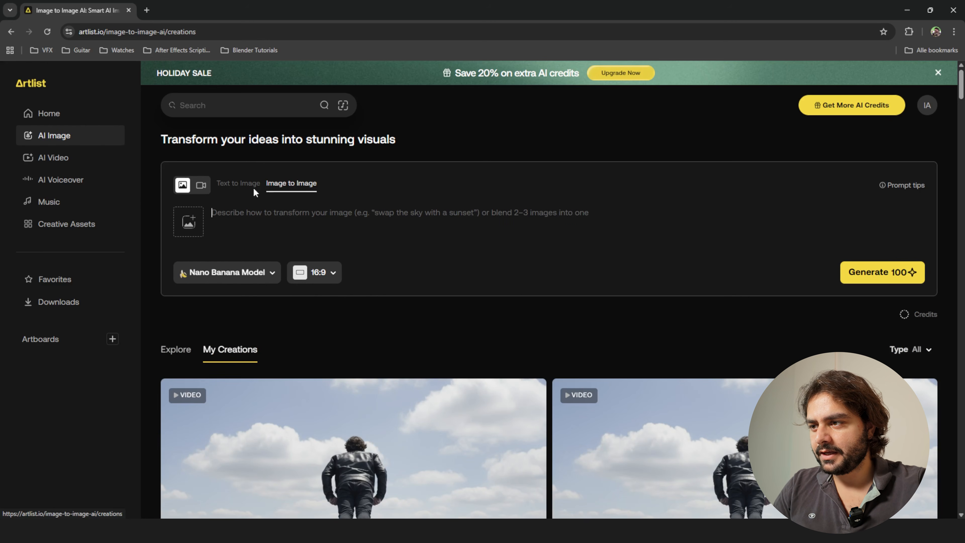
{"action": "left_click", "coordinate": [190, 218]}
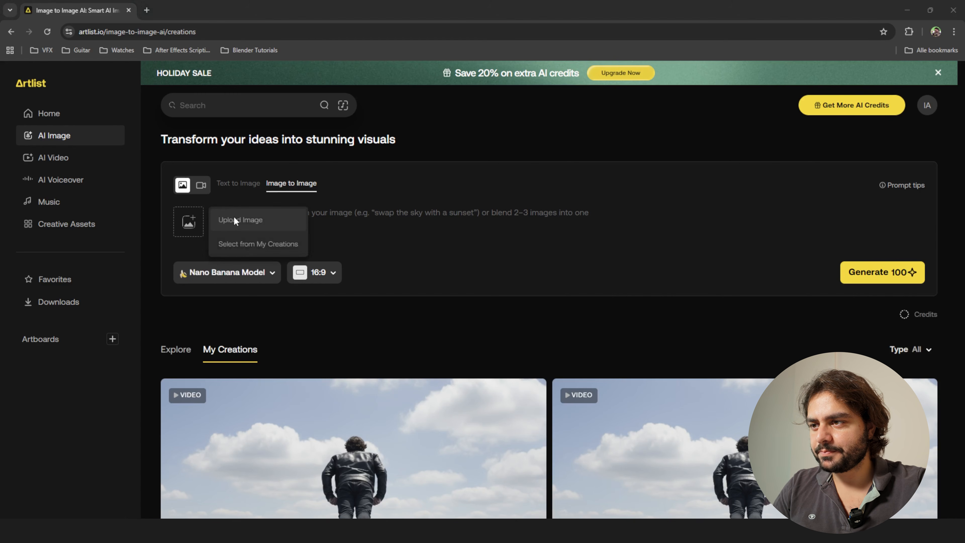
{"action": "left_click", "coordinate": [235, 221]}
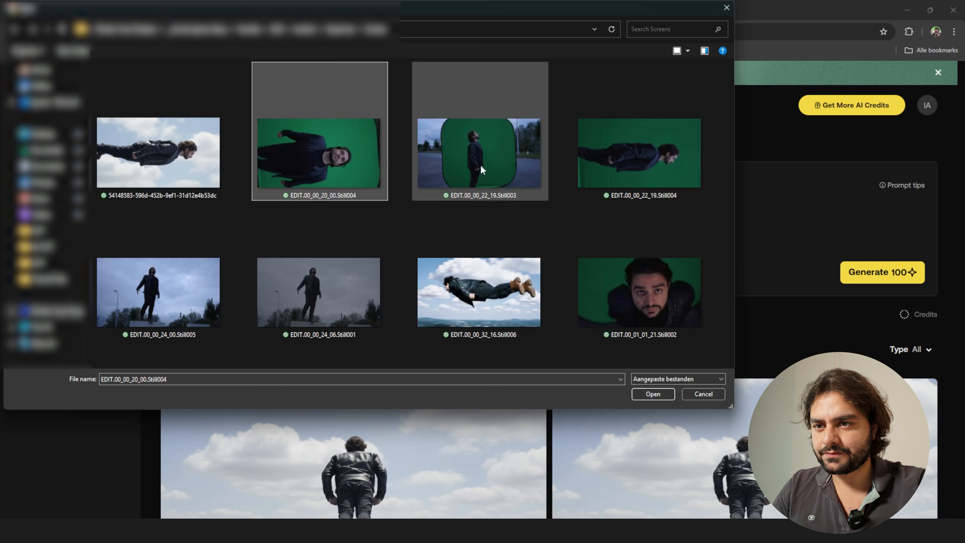
{"action": "left_click", "coordinate": [186, 281]}
{"action": "left_click", "coordinate": [299, 280]}
{"action": "left_click", "coordinate": [170, 284]}
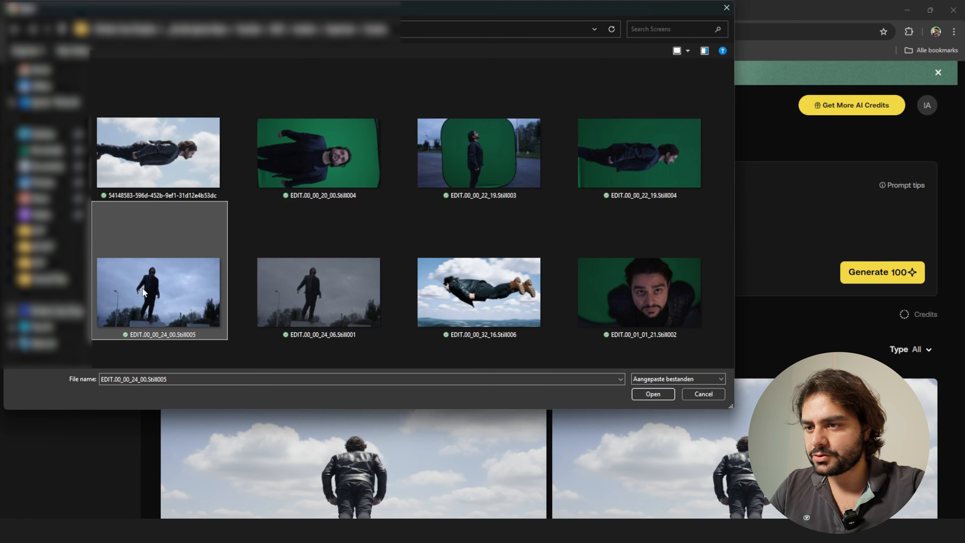
{"action": "left_click", "coordinate": [648, 396]}
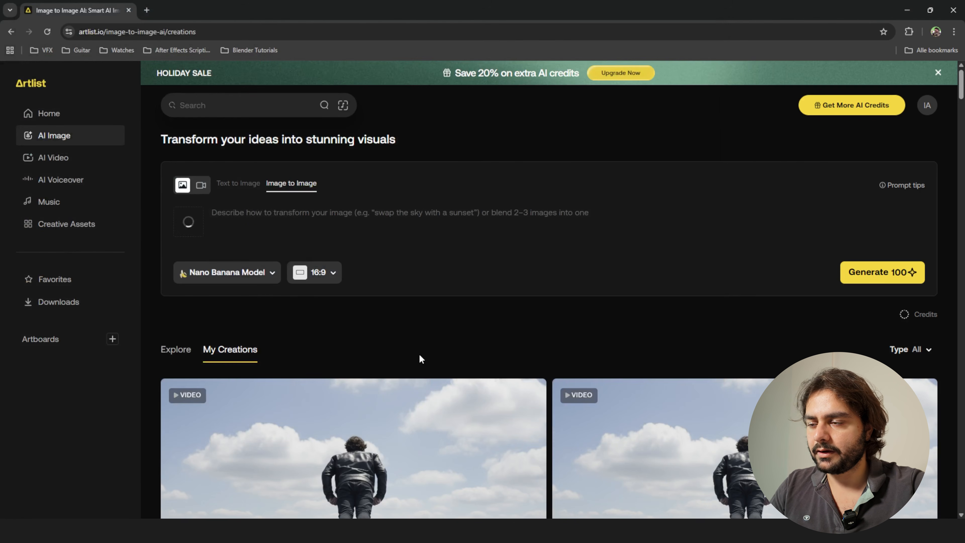
Paste a prompt for the man flying horizontally like Superman through cloudy skies, same outfit, arms at his sides, subtle white smoke from hands and feet.
{"action": "left_click", "coordinate": [255, 212]}
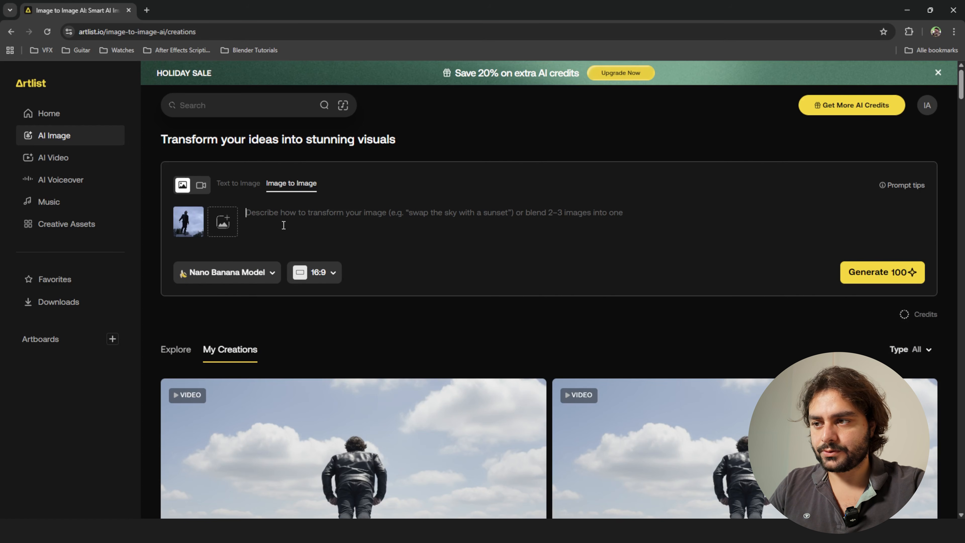
{"action": "type", "text": "This man is flying through the skies at super speed just like superman his body is horizontal flying forward. Keep his outfit the exact same without adjustments. cloudy sky environment, no motion streaks except subtle white smoke just like an aeroplane coming from his hands and feet. His both arms are at the side of his body just like in the picture example"}
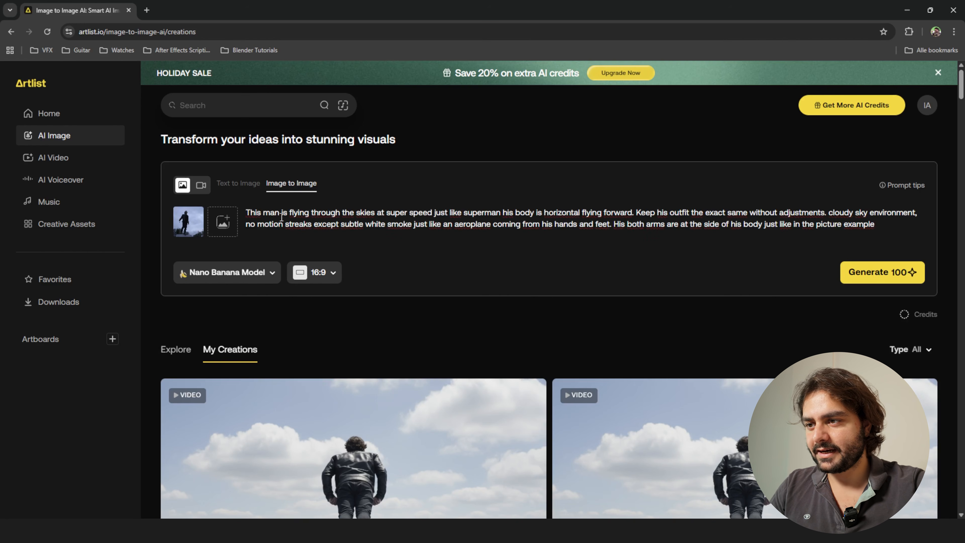
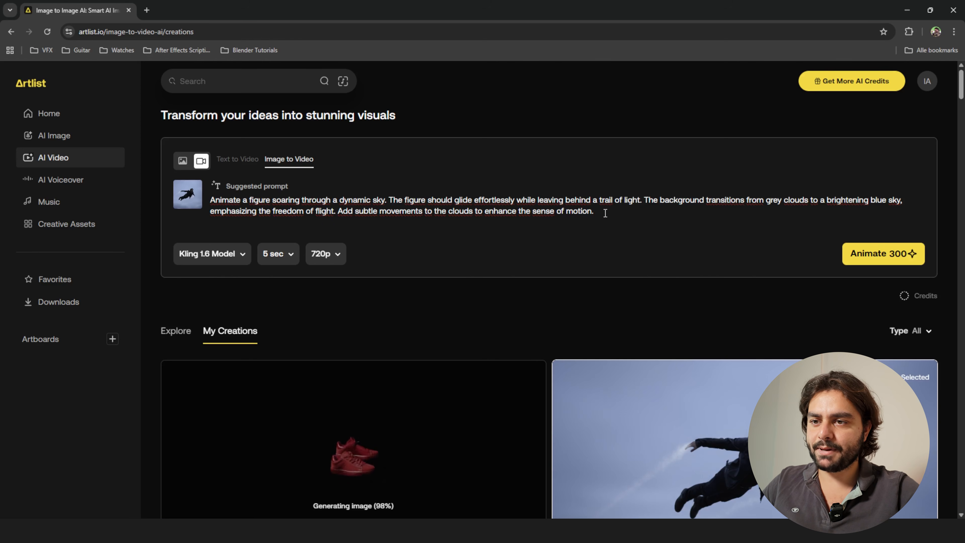
Replace the suggested video prompt with one describing a figure soaring upward from frame left, with wind-blown hair and jacket and an orbiting camera.
{"action": "left_click_drag", "start_coordinate": [605, 214], "coordinate": [224, 194]}
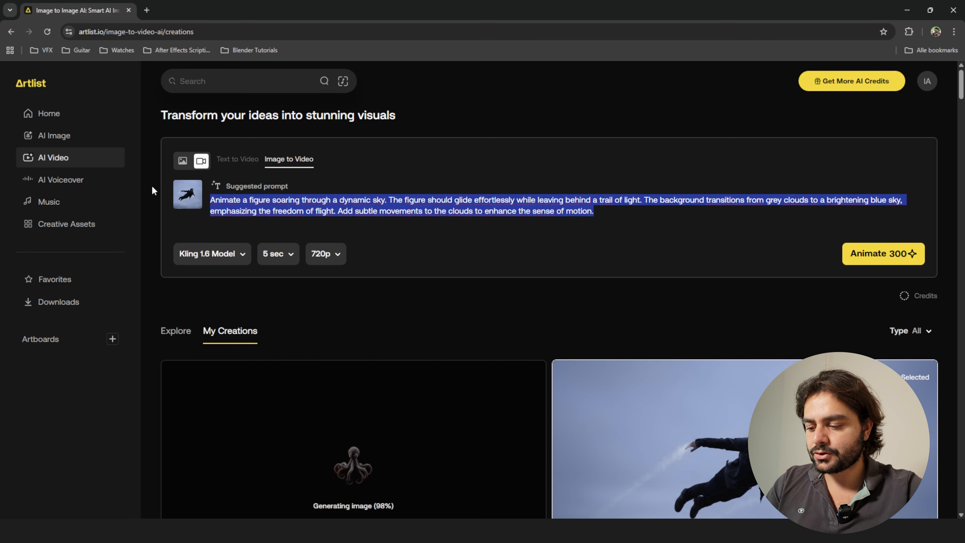
{"action": "key", "text": "ctrl+v"}
{"action": "scroll", "coordinate": [354, 206], "scroll_direction": "up", "scroll_amount": 2}
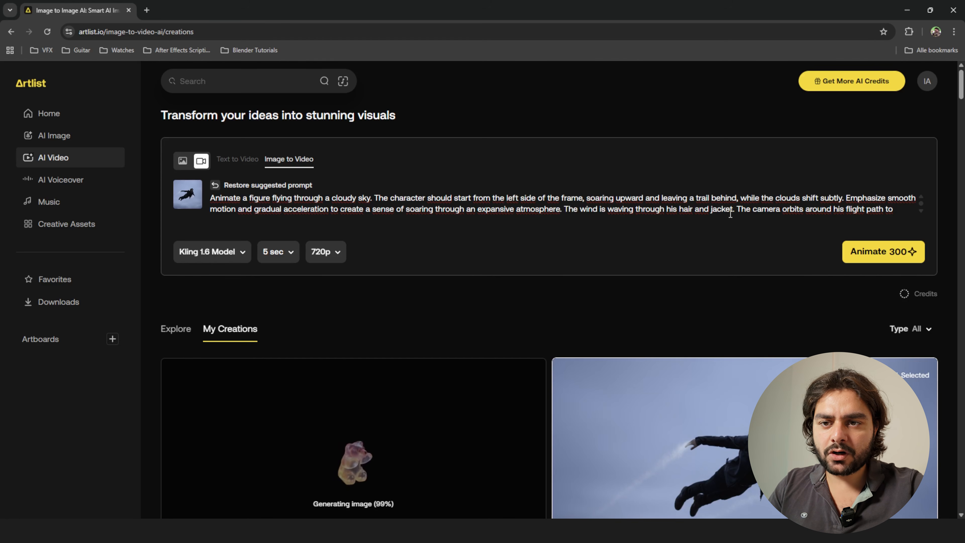
{"action": "scroll", "coordinate": [771, 206], "scroll_direction": "down", "scroll_amount": 1}
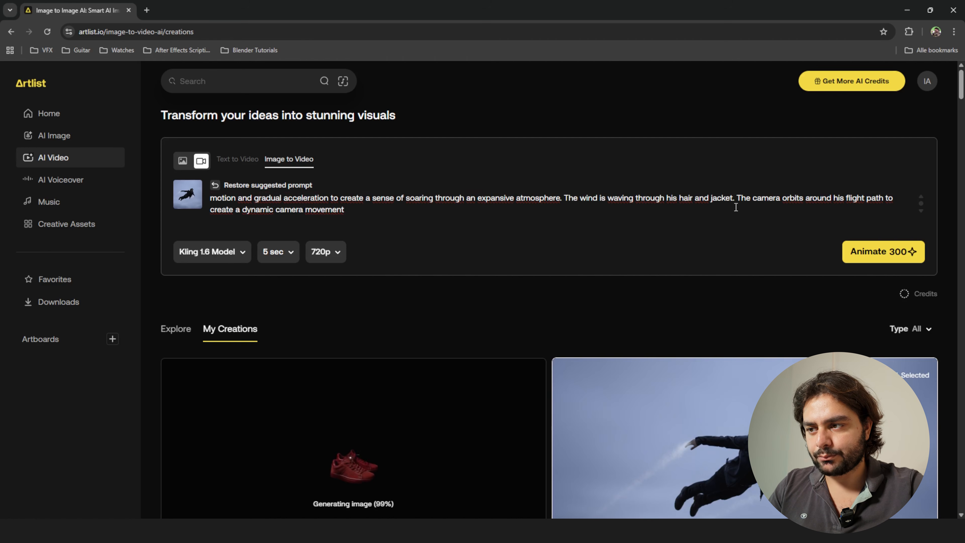
Choose the Kling 2.5 Turbo model with a 5-second duration and 1080p (Full HD) resolution for the animation.
{"action": "left_click", "coordinate": [221, 250]}
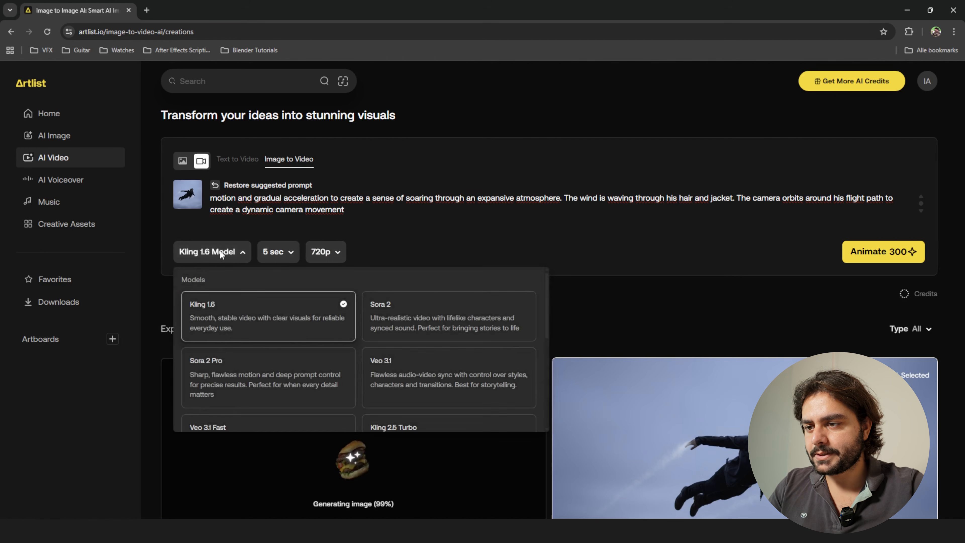
{"action": "scroll", "coordinate": [257, 318], "scroll_direction": "down", "scroll_amount": 2}
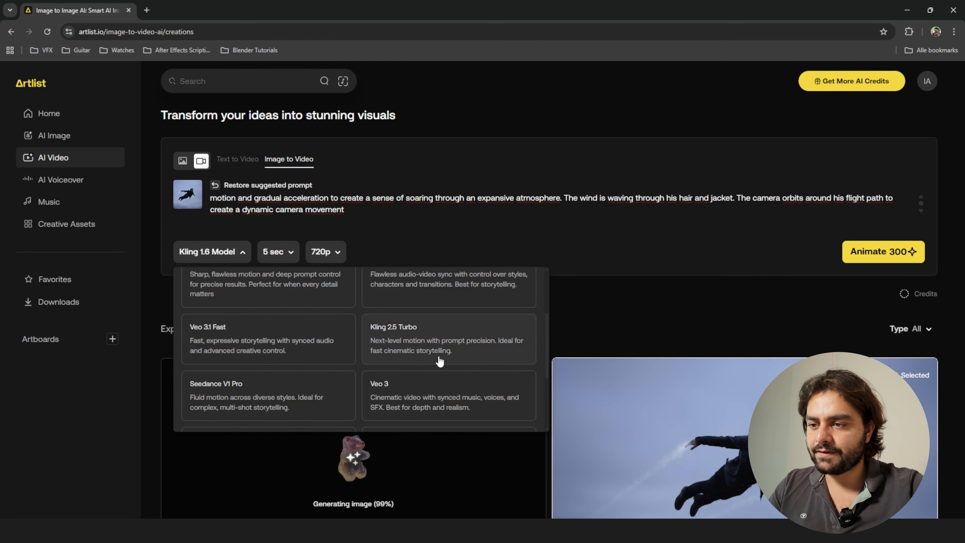
{"action": "left_click", "coordinate": [399, 345]}
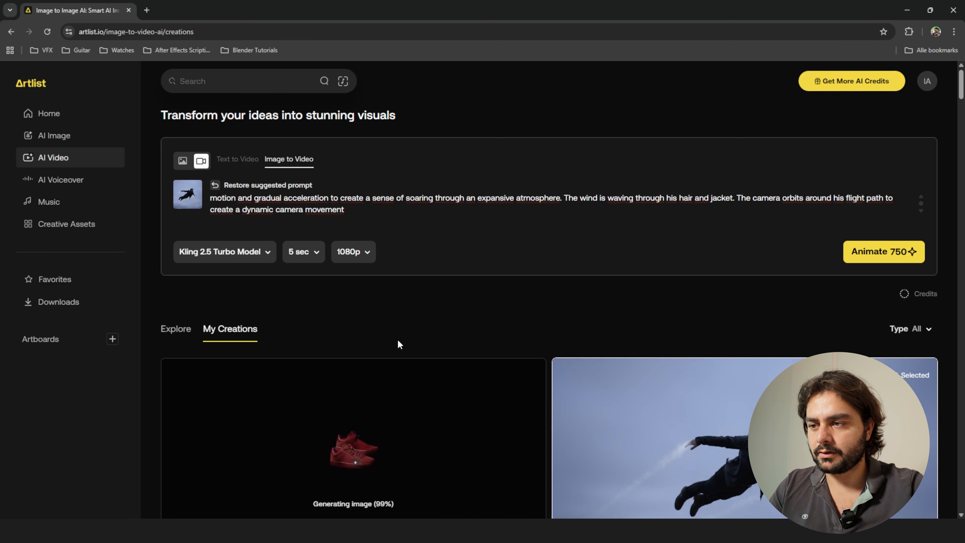
{"action": "left_click", "coordinate": [308, 255]}
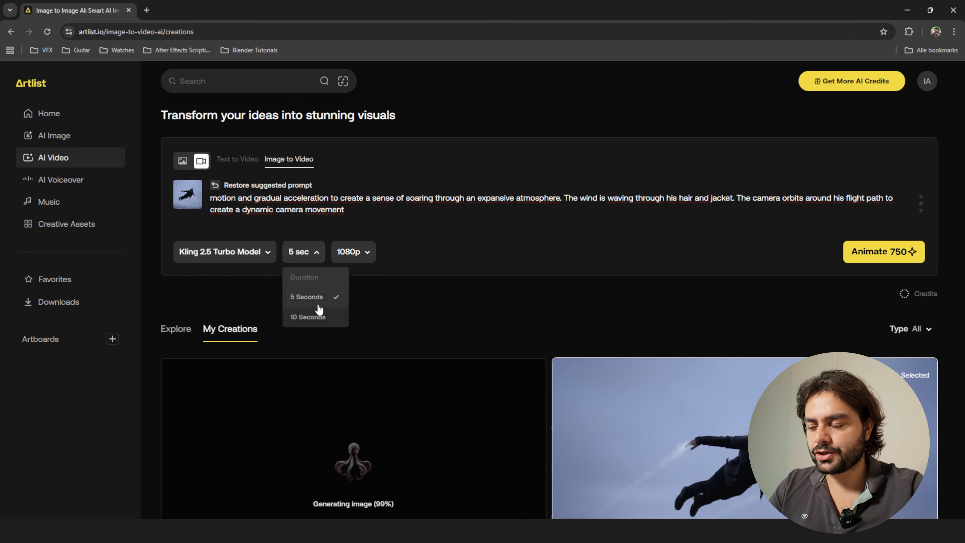
{"action": "left_click", "coordinate": [304, 301]}
{"action": "left_click", "coordinate": [348, 256]}
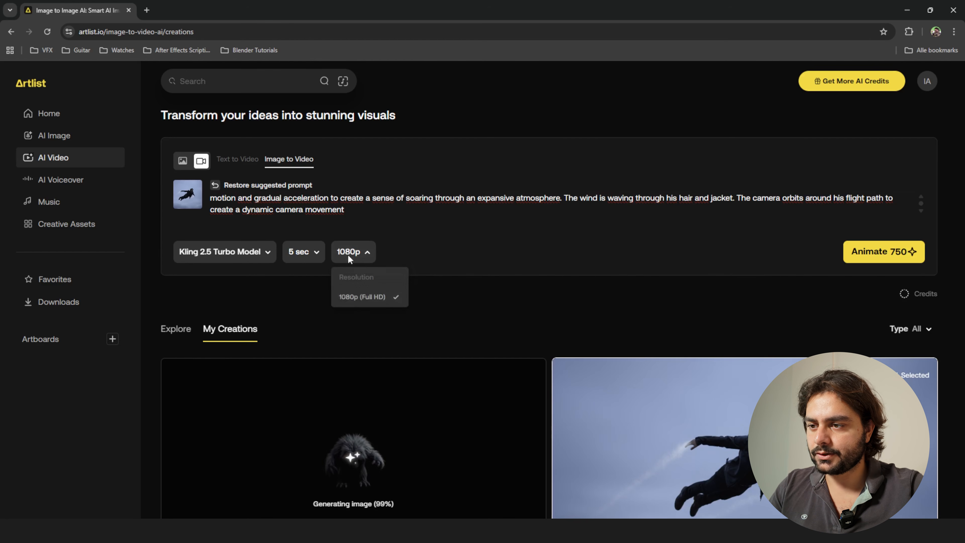
{"action": "left_click", "coordinate": [367, 304]}
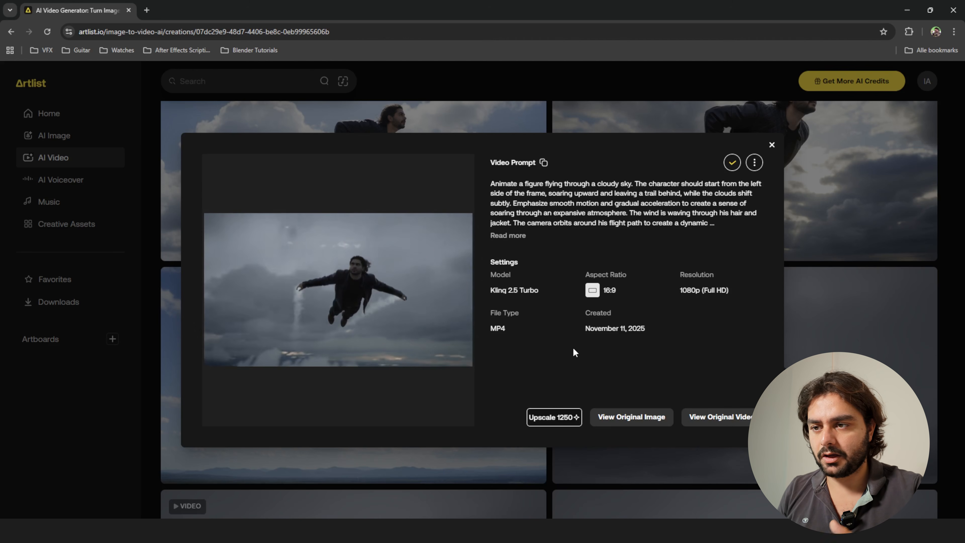
Download the generated flying video, switch to After Effects and import Image-to-Image-cbaa105d.mp4 into the project.
{"action": "mouse_move", "coordinate": [372, 299]}
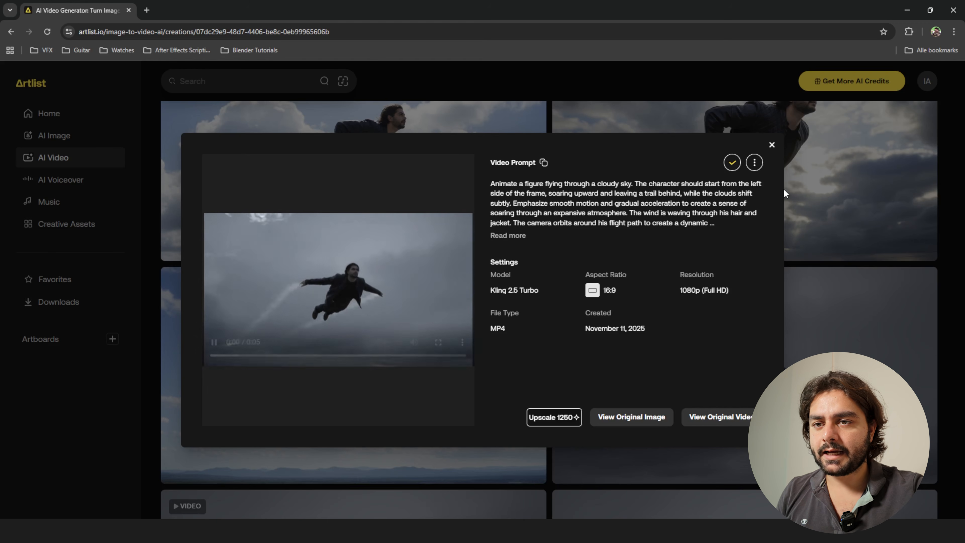
{"action": "left_click", "coordinate": [731, 164]}
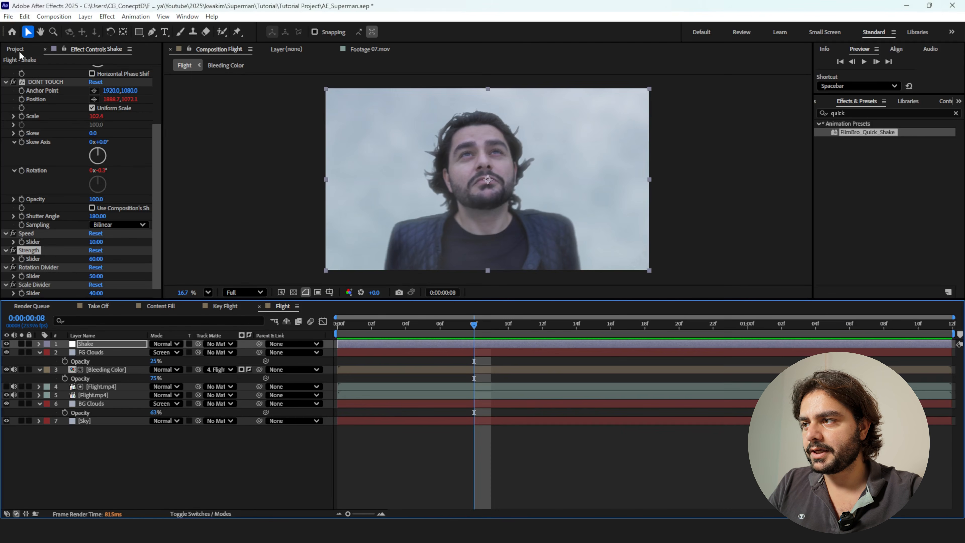
{"action": "left_click", "coordinate": [18, 50]}
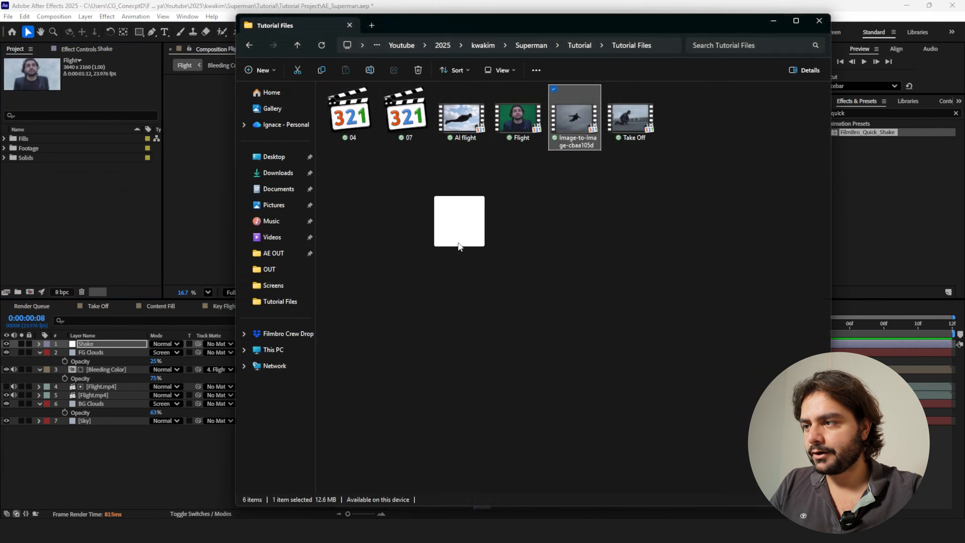
{"action": "left_click_drag", "start_coordinate": [459, 246], "coordinate": [65, 209]}
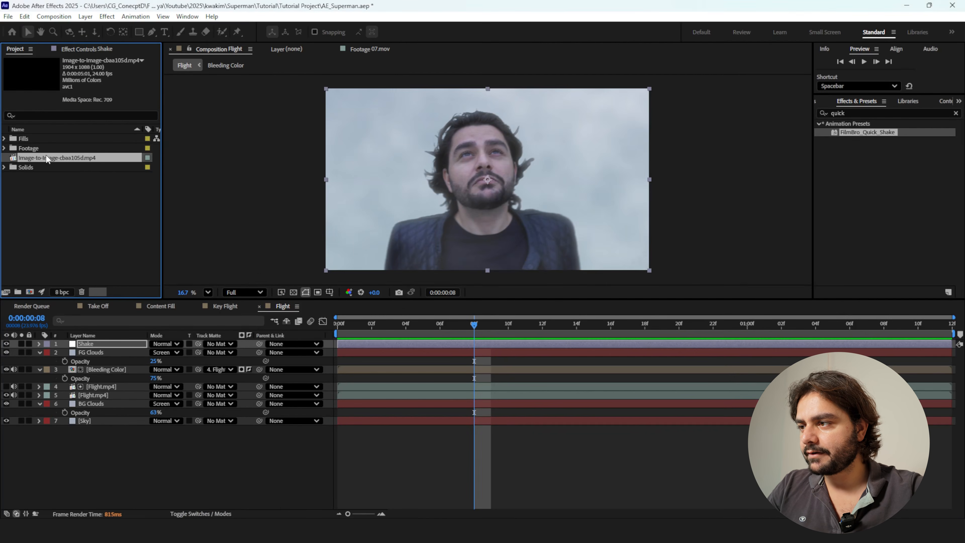
Create a new composition from the Image-to-Image-cbaa105d.mp4 clip.
{"action": "left_click_drag", "start_coordinate": [47, 158], "coordinate": [30, 292]}
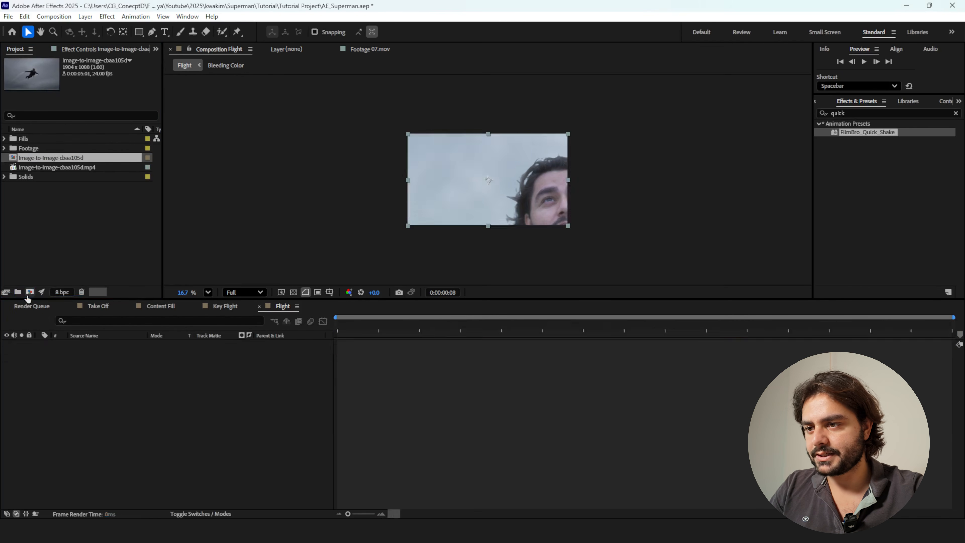
{"action": "scroll", "coordinate": [544, 196], "scroll_direction": "up", "scroll_amount": 2}
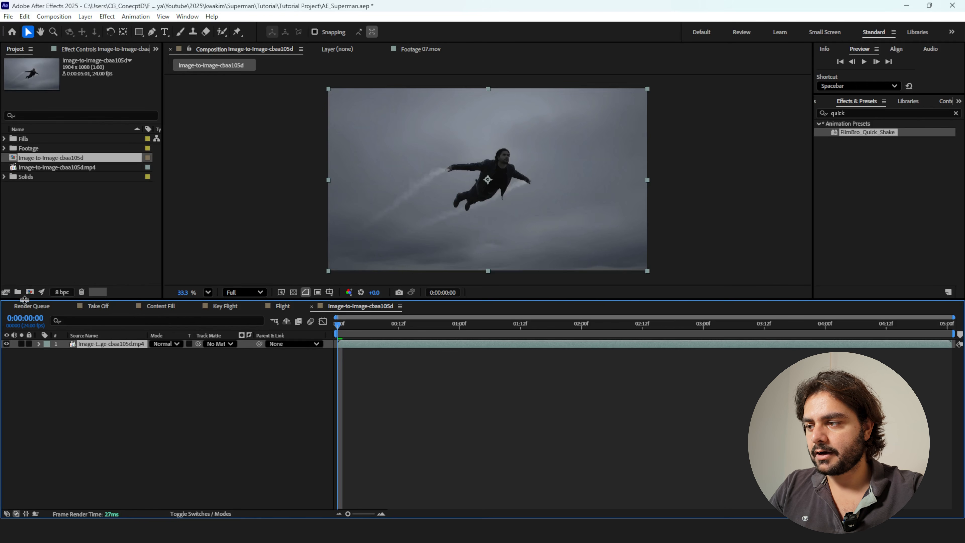
{"action": "left_click", "coordinate": [376, 354]}
Copy the Shake and FG Clouds layers from the Flight composition into the Image-to-Image-cbaa105d composition.
{"action": "left_click", "coordinate": [287, 309]}
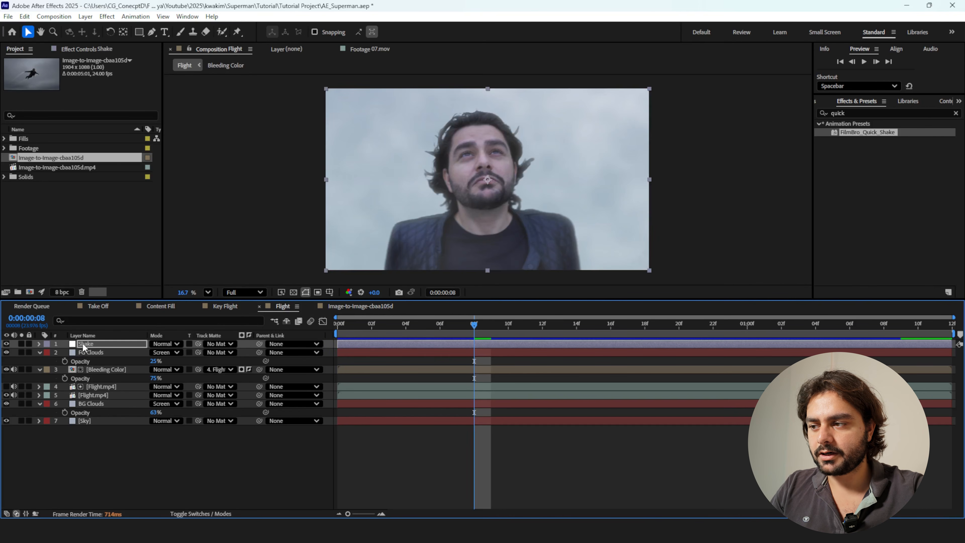
{"action": "left_click", "coordinate": [93, 351]}
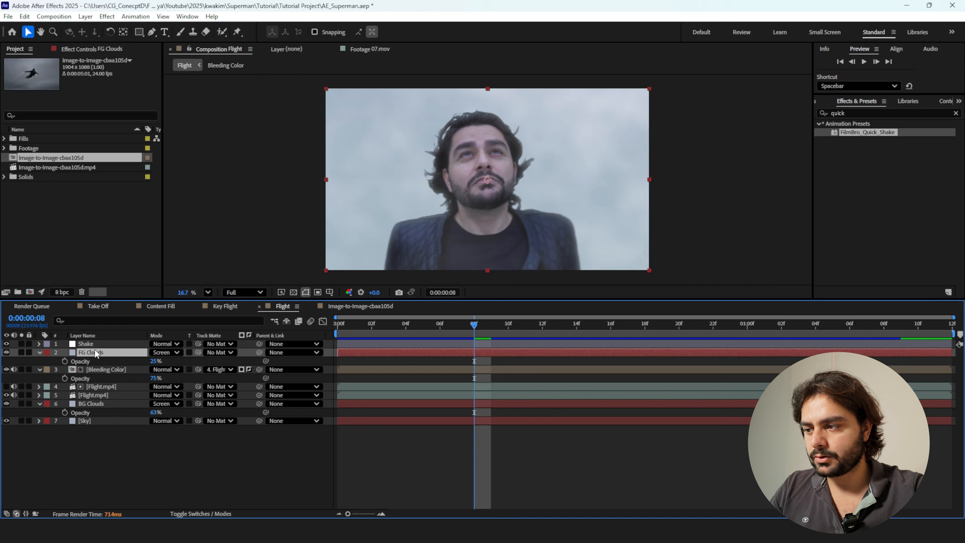
{"action": "left_click", "coordinate": [93, 347], "text": "shift"}
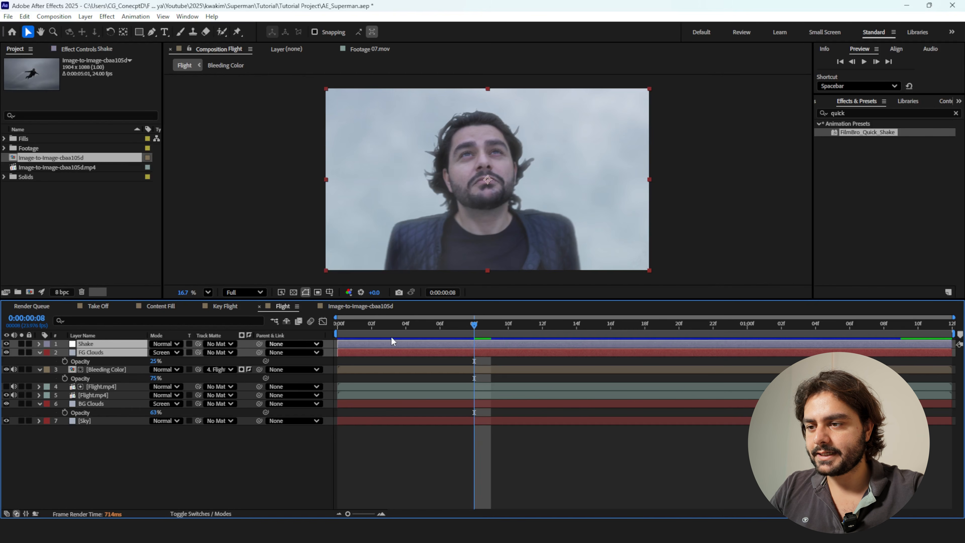
{"action": "left_click", "coordinate": [364, 306]}
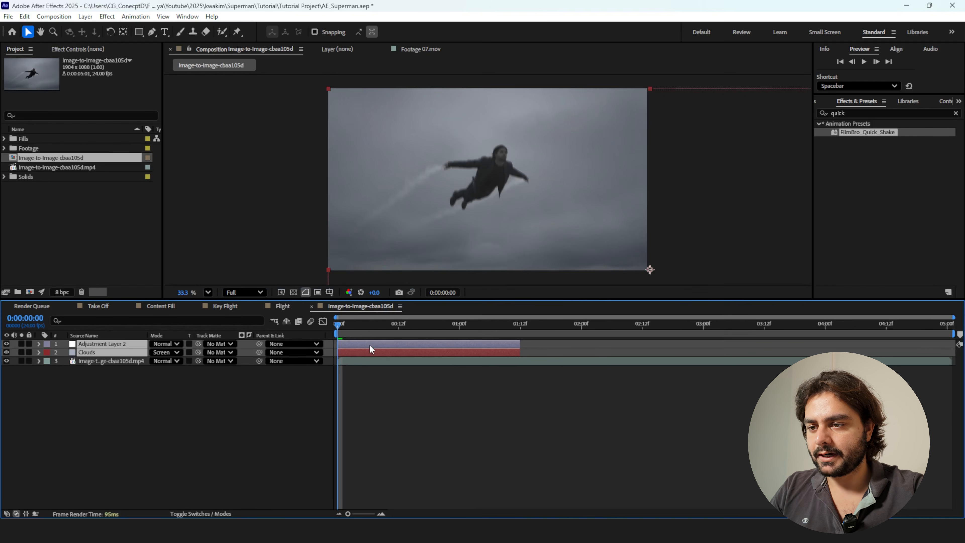
Extend the pasted shake and clouds layers to the composition's end and display layer names instead of source names.
{"action": "left_click_drag", "start_coordinate": [521, 344], "coordinate": [952, 344]}
{"action": "key", "text": "F2"}
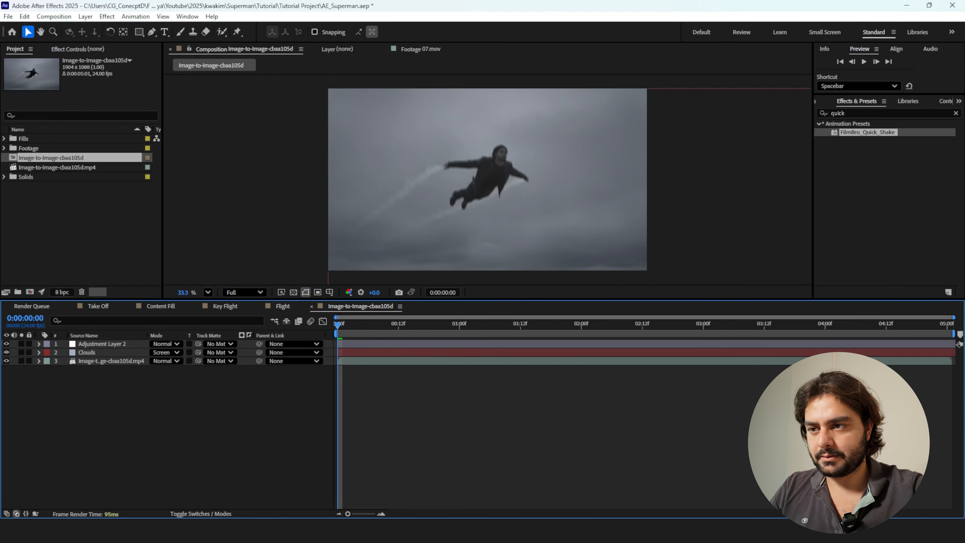
{"action": "left_click", "coordinate": [86, 345]}
{"action": "key", "text": "Return"}
{"action": "type", "text": "Shake"}
{"action": "key", "text": "Return"}
Reveal the FG Clouds layer's keyframes and delete its second Offset Turbulence keyframe.
{"action": "left_click", "coordinate": [83, 352]}
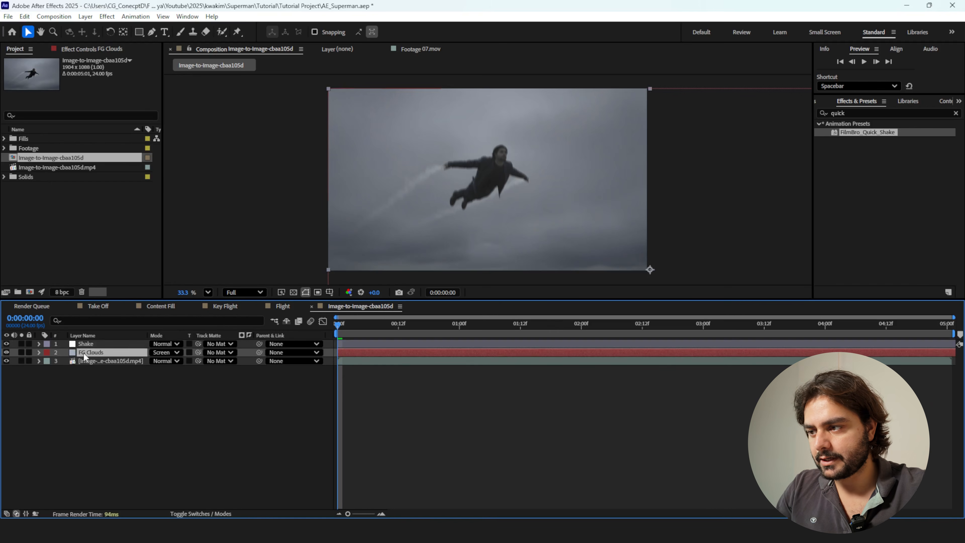
{"action": "key", "text": "u"}
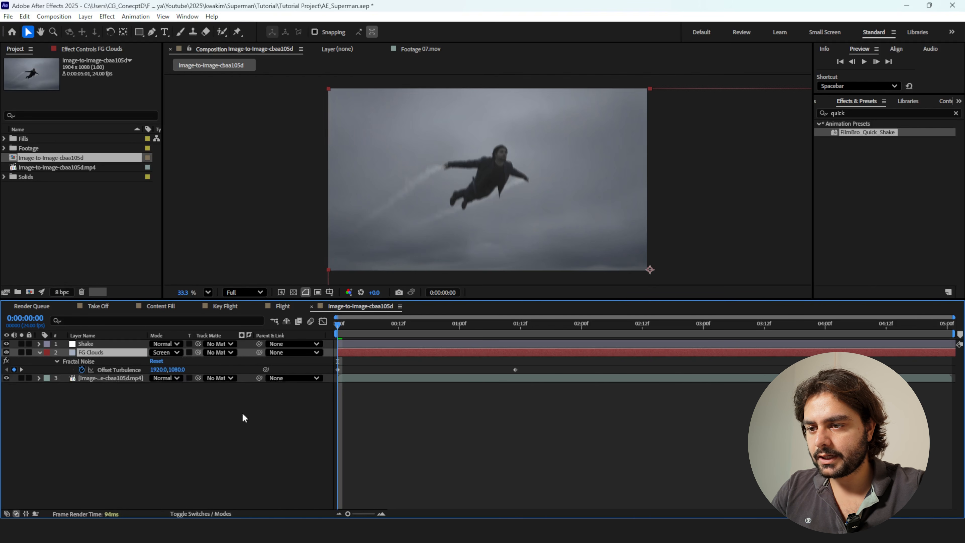
{"action": "left_click_drag", "start_coordinate": [499, 361], "coordinate": [527, 381]}
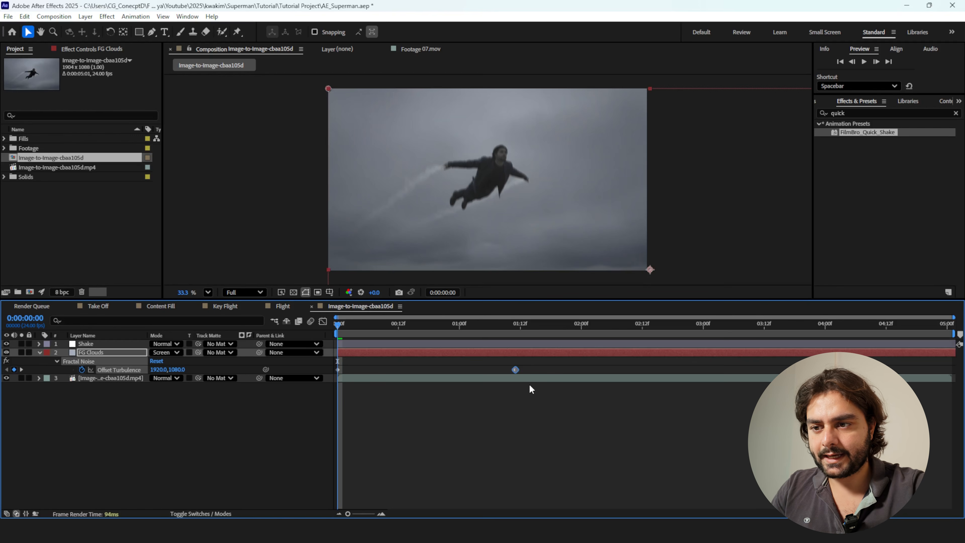
{"action": "key", "text": "Delete"}
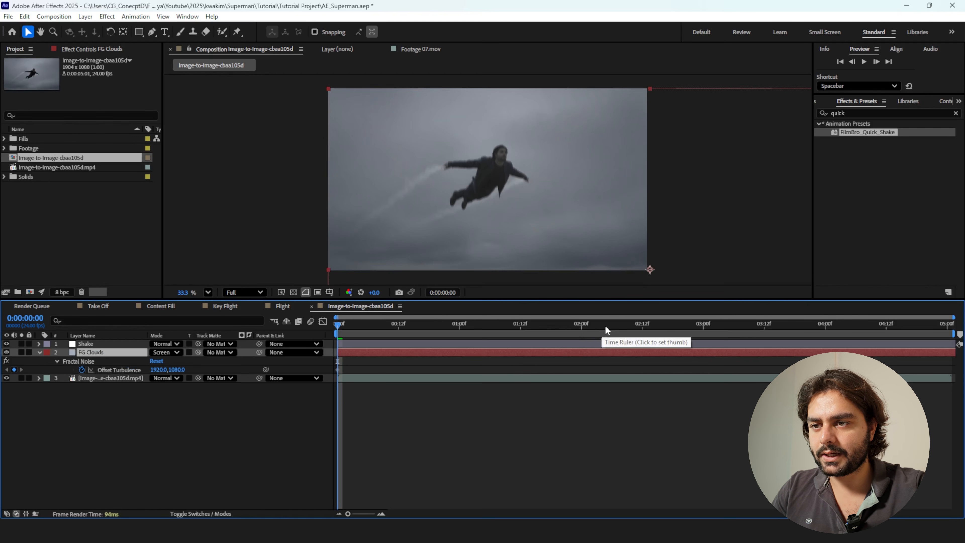
Resize the FG Clouds solid to the composition size as a new solid and reset the layer's transform.
{"action": "left_click", "coordinate": [85, 17]}
{"action": "left_click", "coordinate": [114, 39]}
{"action": "left_click", "coordinate": [482, 289]}
{"action": "left_click", "coordinate": [548, 374]}
{"action": "right_click", "coordinate": [550, 258]}
{"action": "mouse_move", "coordinate": [585, 250]}
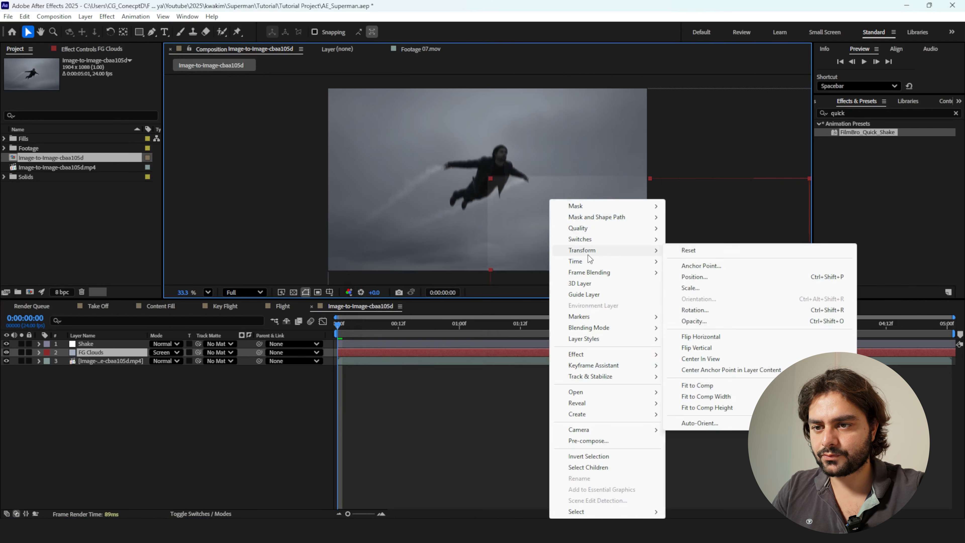
{"action": "left_click", "coordinate": [685, 258]}
Resize the Shake adjustment layer to the composition size as a new solid and reset its transform.
{"action": "left_click", "coordinate": [479, 344]}
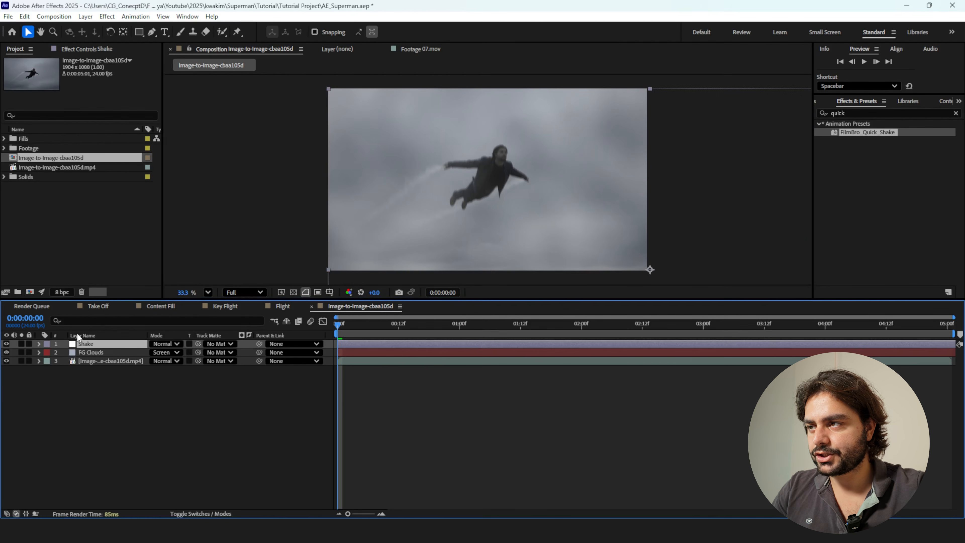
{"action": "left_click", "coordinate": [85, 17]}
{"action": "left_click", "coordinate": [109, 39]}
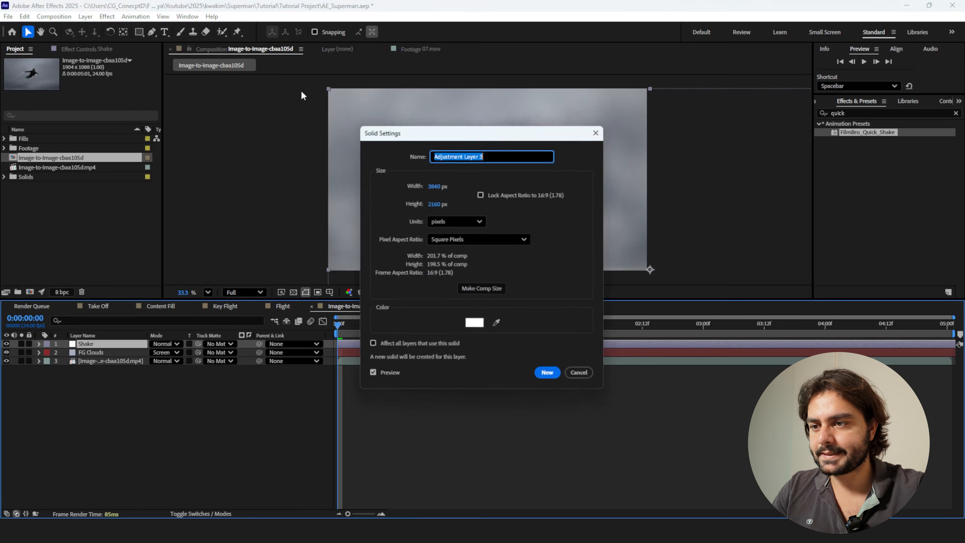
{"action": "left_click", "coordinate": [490, 287]}
{"action": "left_click", "coordinate": [549, 374]}
{"action": "right_click", "coordinate": [611, 201]}
{"action": "mouse_move", "coordinate": [642, 251]}
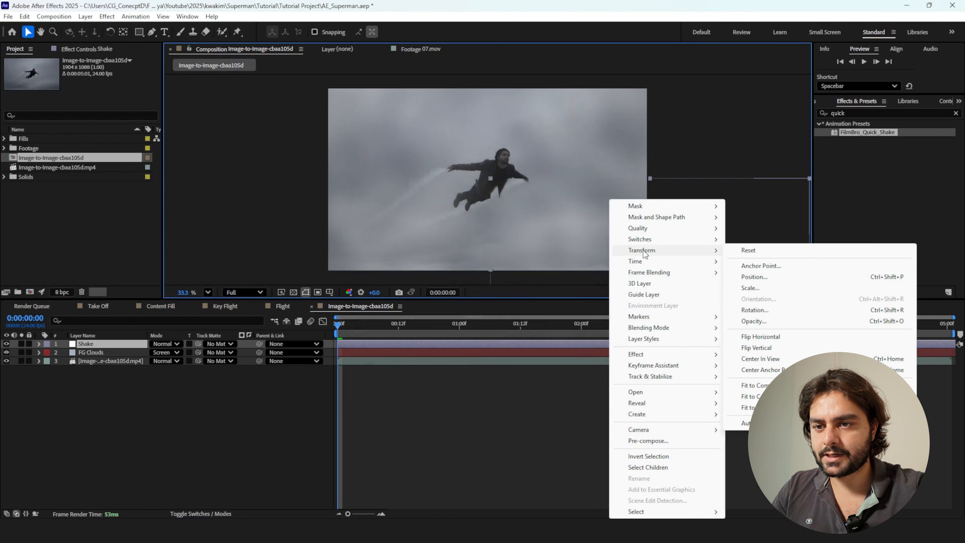
{"action": "left_click", "coordinate": [778, 252]}
Reset the Tile Center of Shake's MIRRORING effect and the Anchor Point and Position of its DONT TOUCH effect.
{"action": "left_click", "coordinate": [92, 50]}
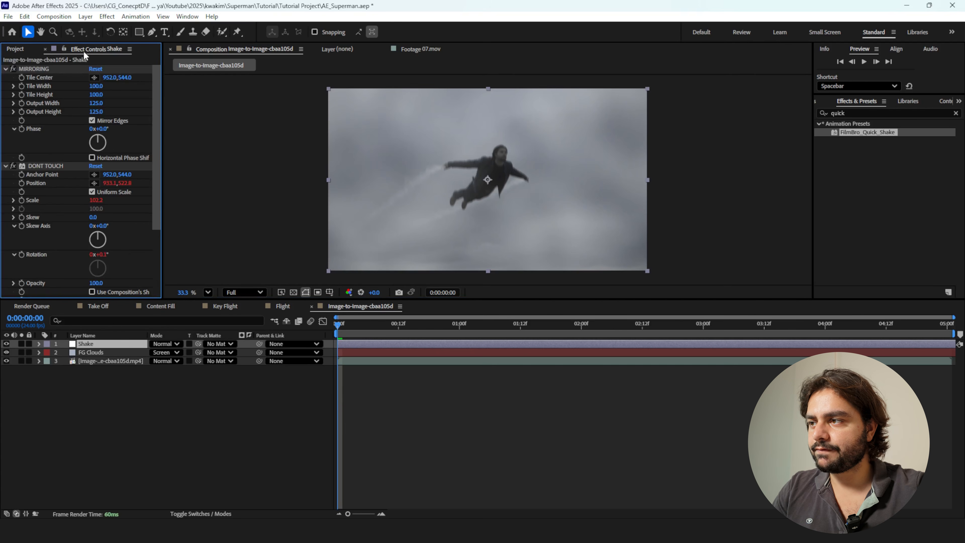
{"action": "right_click", "coordinate": [34, 78]}
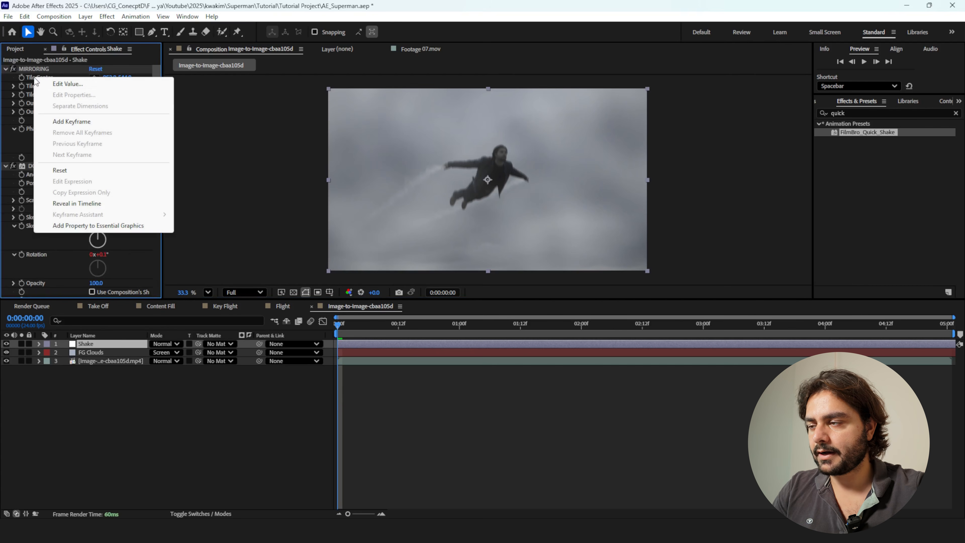
{"action": "left_click", "coordinate": [60, 170]}
{"action": "right_click", "coordinate": [37, 175]}
{"action": "left_click", "coordinate": [72, 269]}
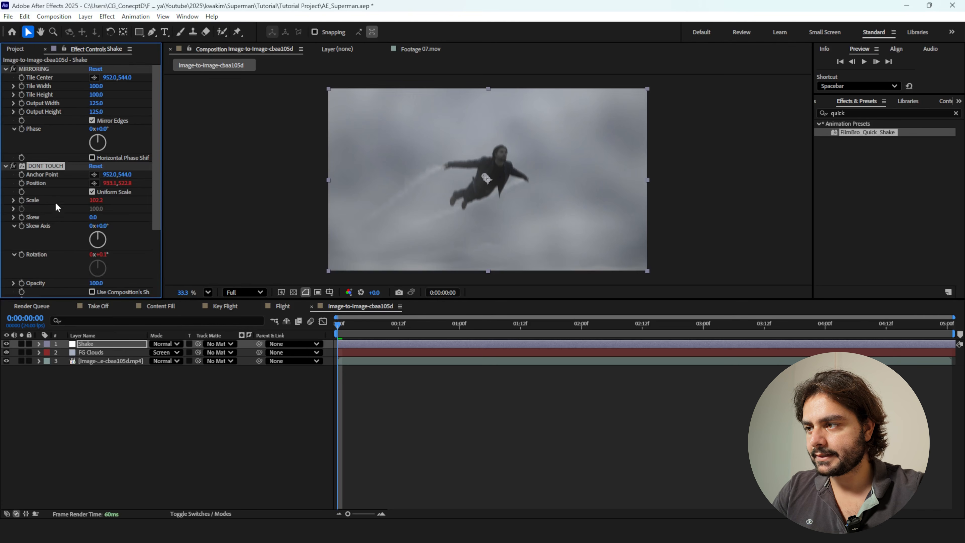
{"action": "right_click", "coordinate": [34, 180]}
{"action": "left_click", "coordinate": [64, 272]}
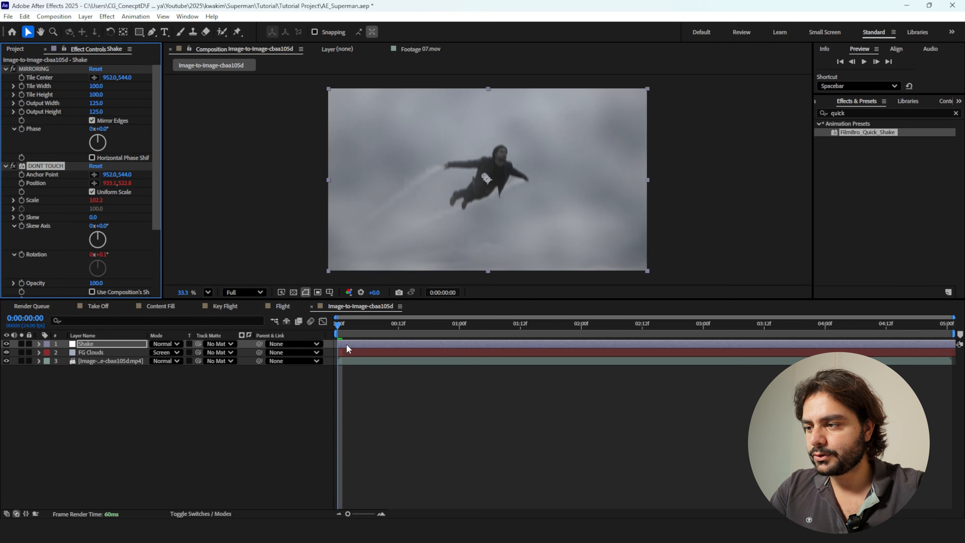
Add an Offset Turbulence keyframe of 45852.0, 544.0 at 0:00:05:00 to the FG Clouds layer's Fractal Noise.
{"action": "left_click", "coordinate": [96, 352]}
{"action": "key", "text": "u"}
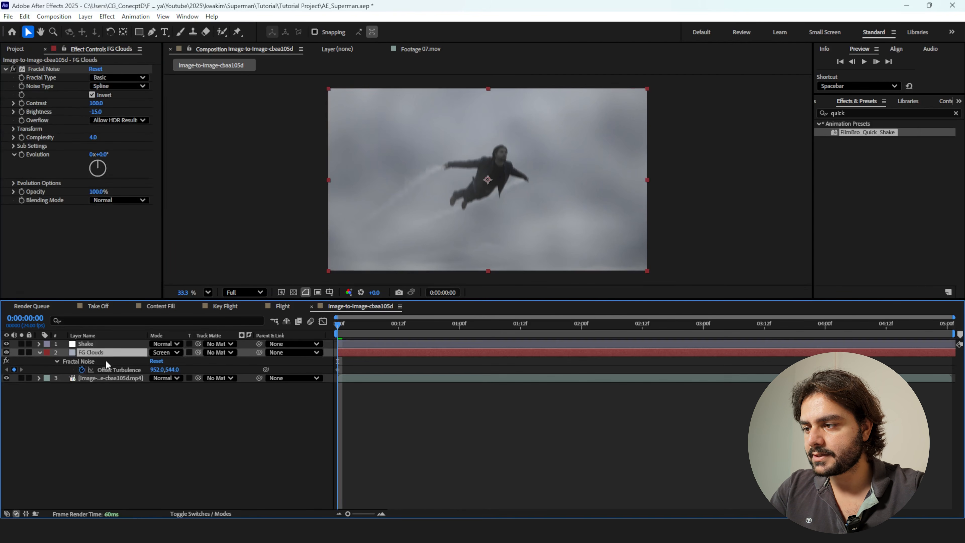
{"action": "left_click", "coordinate": [110, 370]}
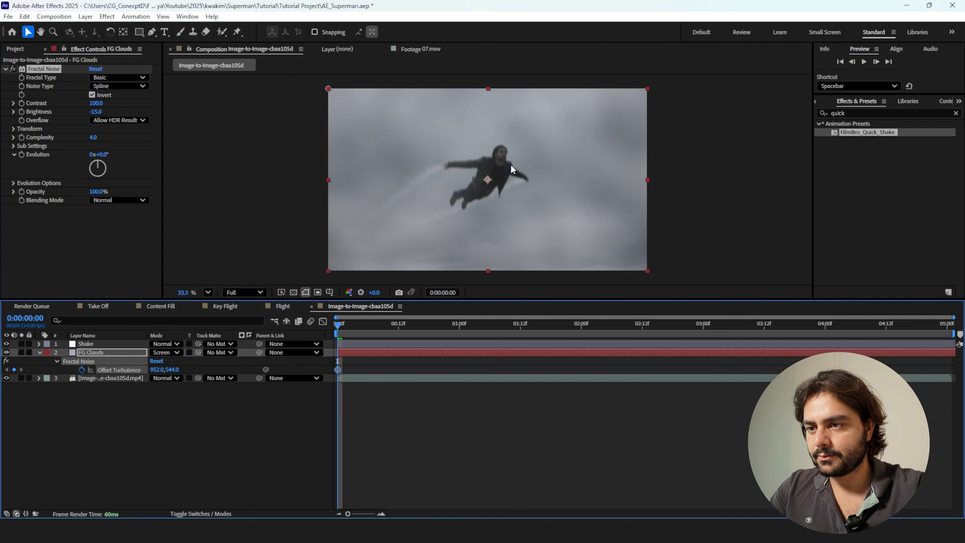
{"action": "left_click_drag", "start_coordinate": [340, 327], "coordinate": [947, 375]}
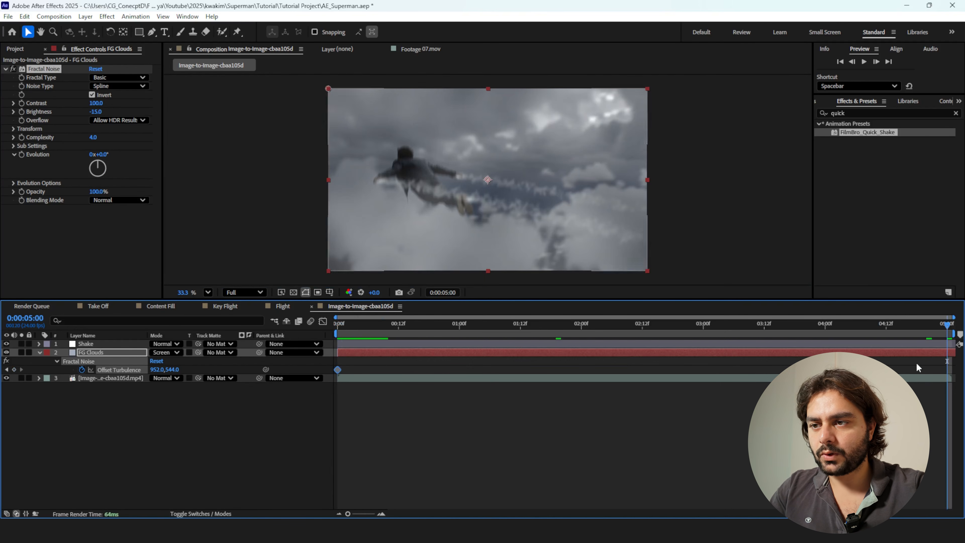
{"action": "left_click", "coordinate": [14, 129]}
{"action": "left_click_drag", "start_coordinate": [99, 154], "coordinate": [684, 190]}
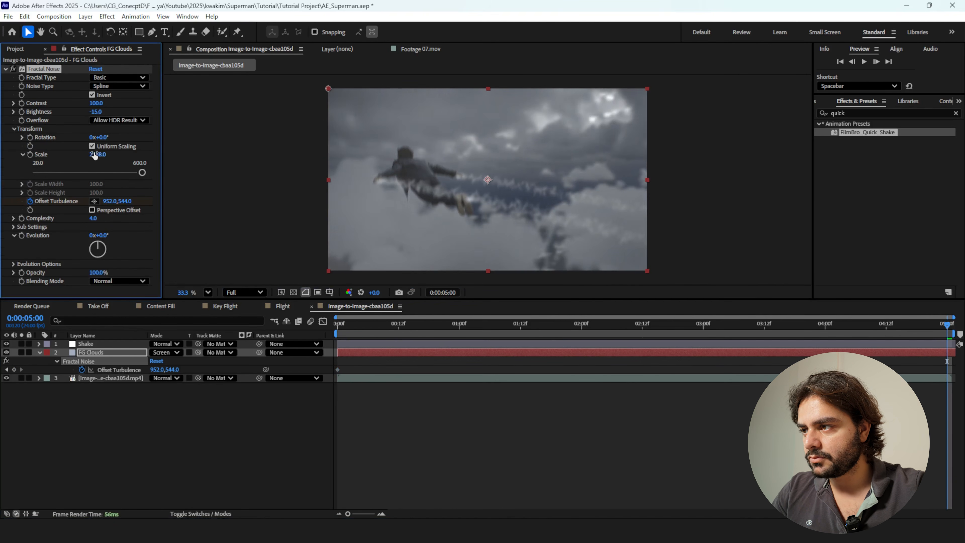
{"action": "key", "text": "ctrl+z"}
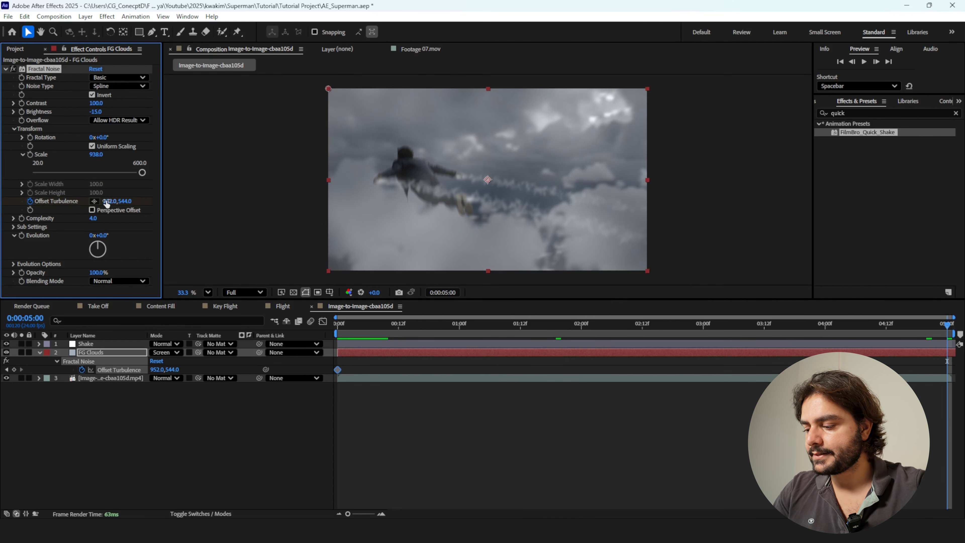
{"action": "left_click_drag", "start_coordinate": [106, 202], "coordinate": [116, 213]}
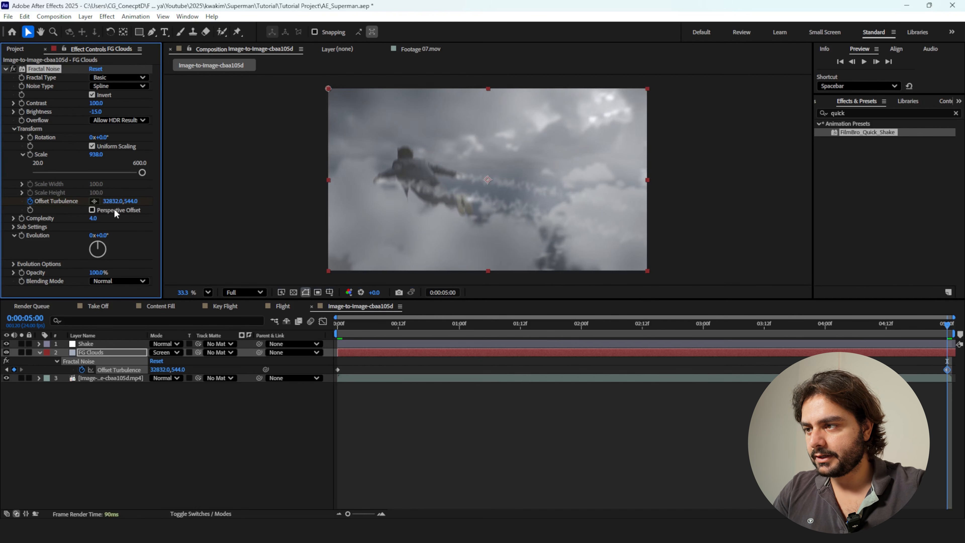
{"action": "left_click_drag", "start_coordinate": [776, 204], "coordinate": [680, 230]}
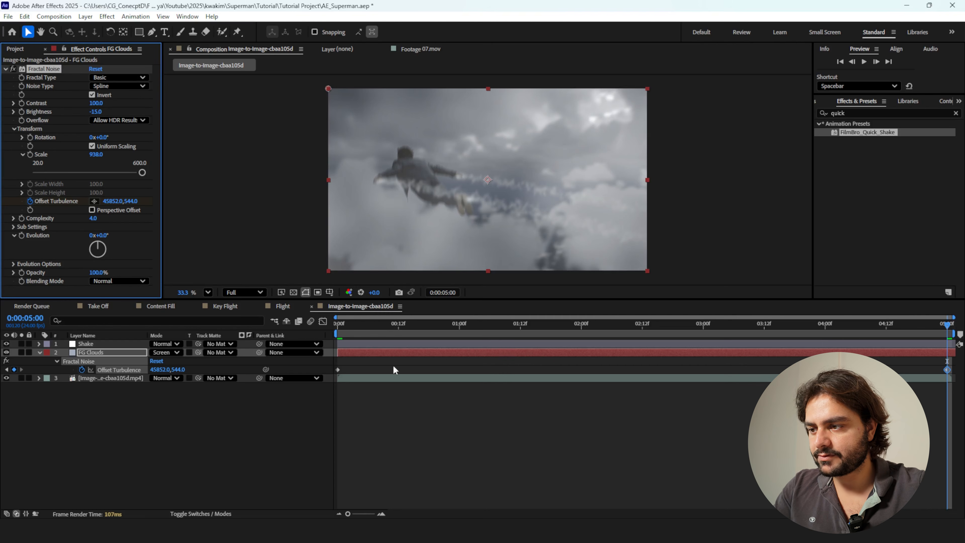
Set the FG Clouds layer's opacity to 15% and preview the composition from the start.
{"action": "key", "text": "t"}
{"action": "left_click", "coordinate": [156, 361]}
{"action": "type", "text": "15"}
{"action": "key", "text": "Return"}
{"action": "left_click", "coordinate": [334, 320]}
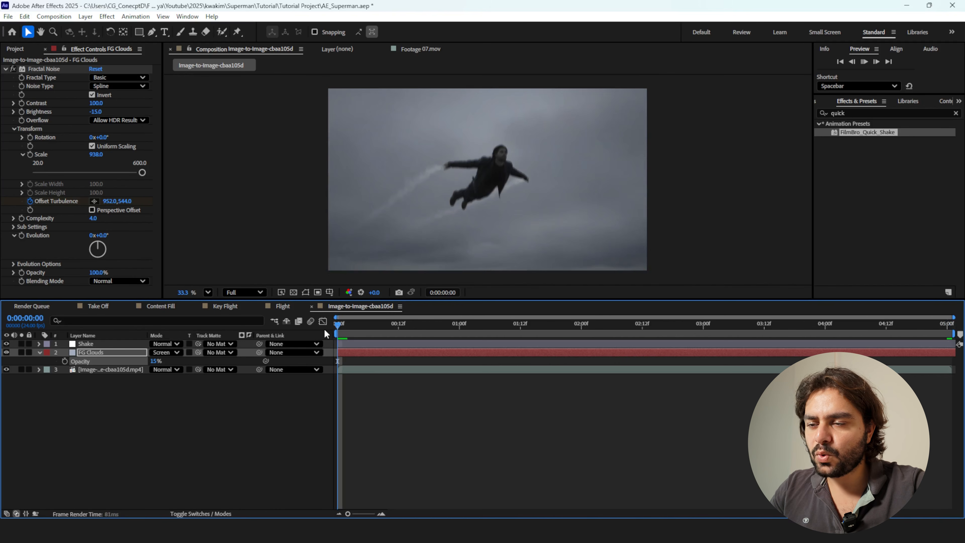
{"action": "key", "text": "space"}
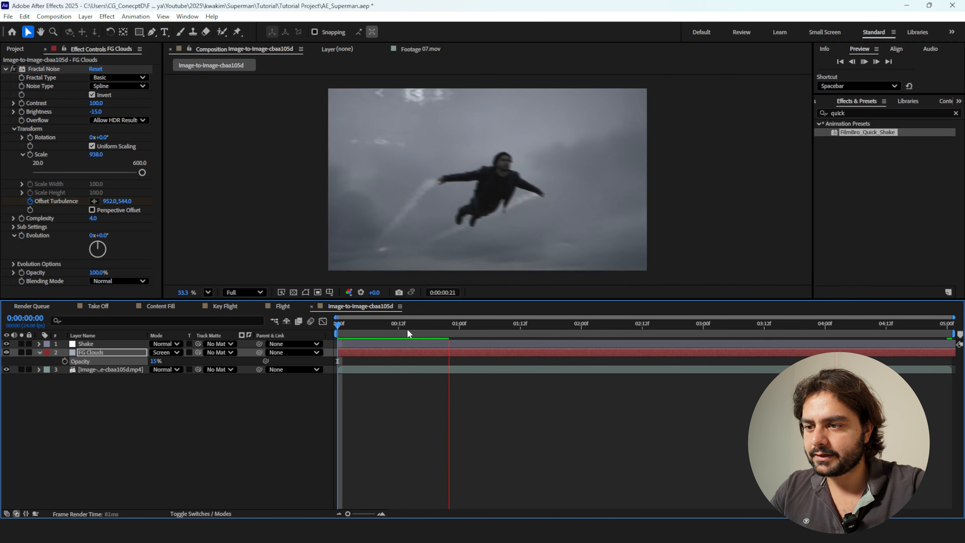
{"action": "left_click", "coordinate": [407, 325]}
Set the Shake layer's Speed slider to 6 and Strength slider to 40, and play back the shake.
{"action": "left_click", "coordinate": [406, 344]}
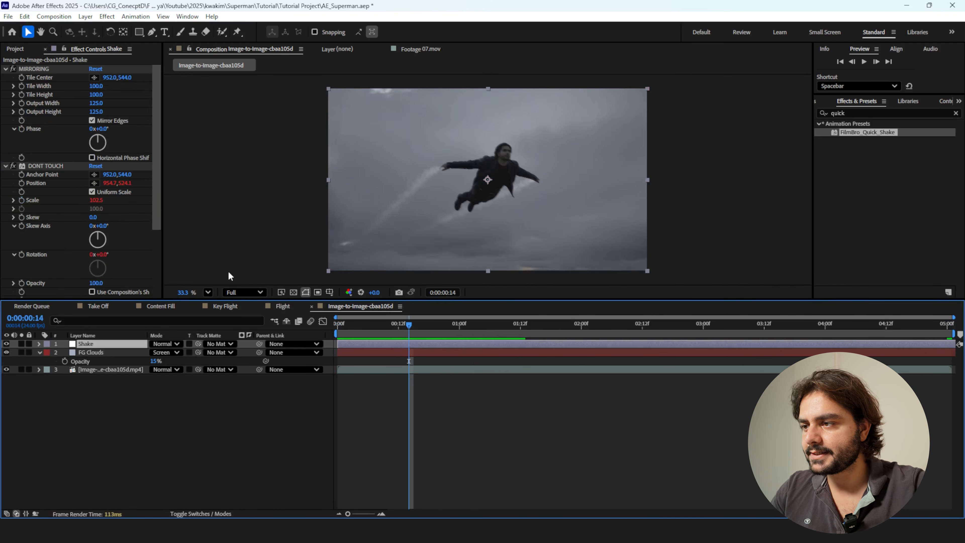
{"action": "left_click_drag", "start_coordinate": [154, 196], "coordinate": [145, 275]}
{"action": "left_click", "coordinate": [98, 242]}
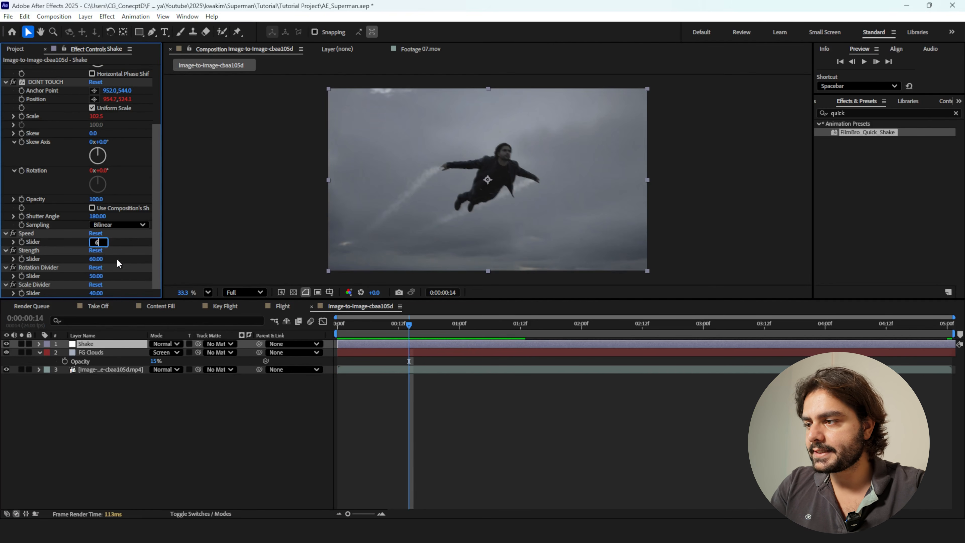
{"action": "left_click", "coordinate": [97, 259]}
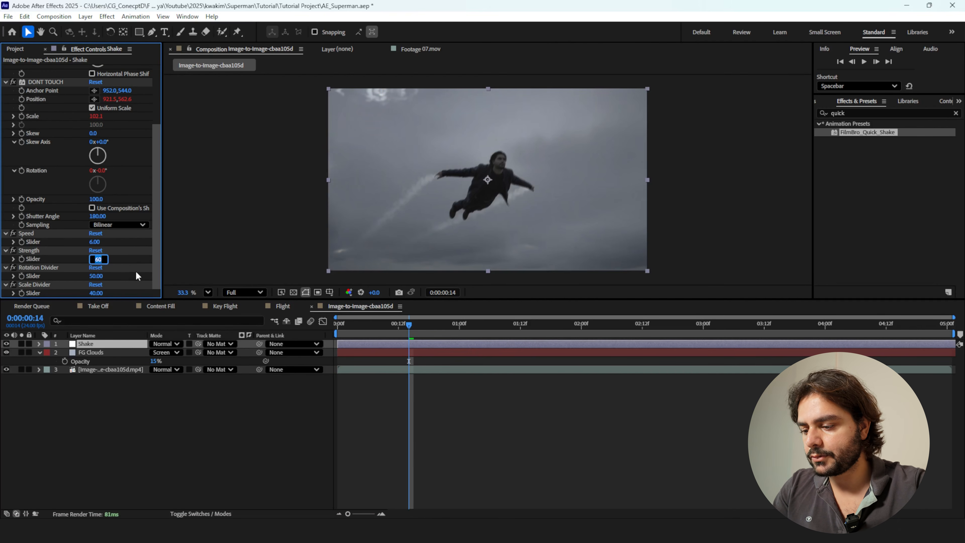
{"action": "type", "text": "30"}
{"action": "key", "text": "Return"}
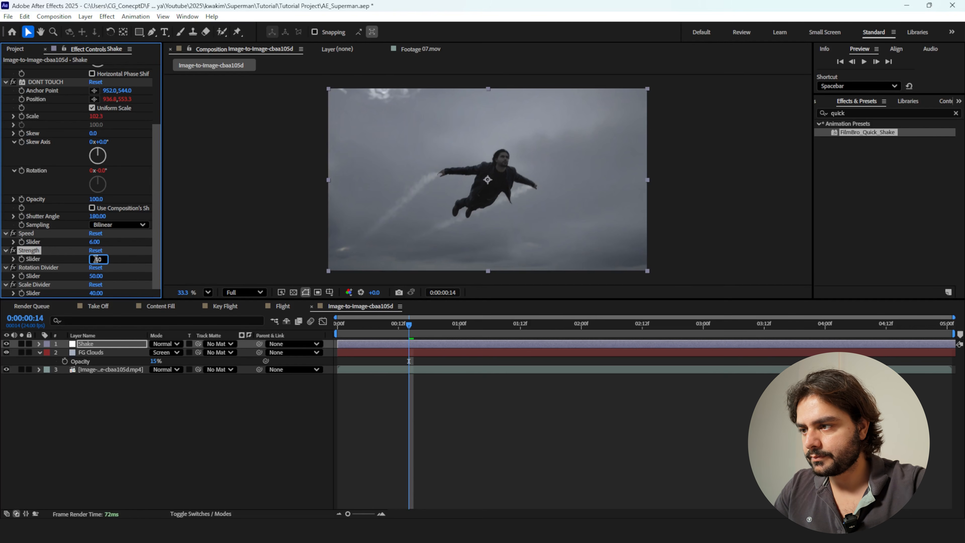
{"action": "key", "text": "Return"}
{"action": "left_click_drag", "start_coordinate": [394, 327], "coordinate": [279, 334]}
{"action": "key", "text": "space"}
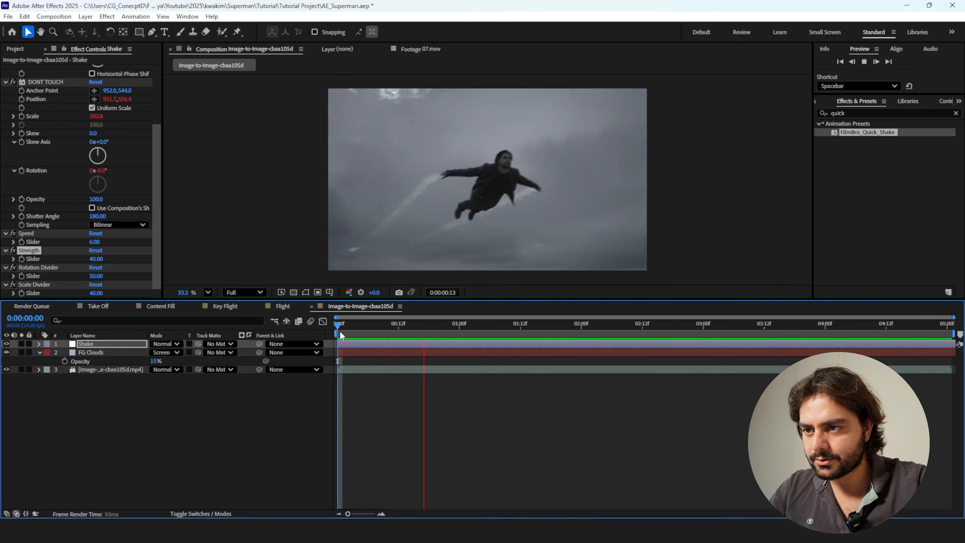
{"action": "key", "text": "space"}
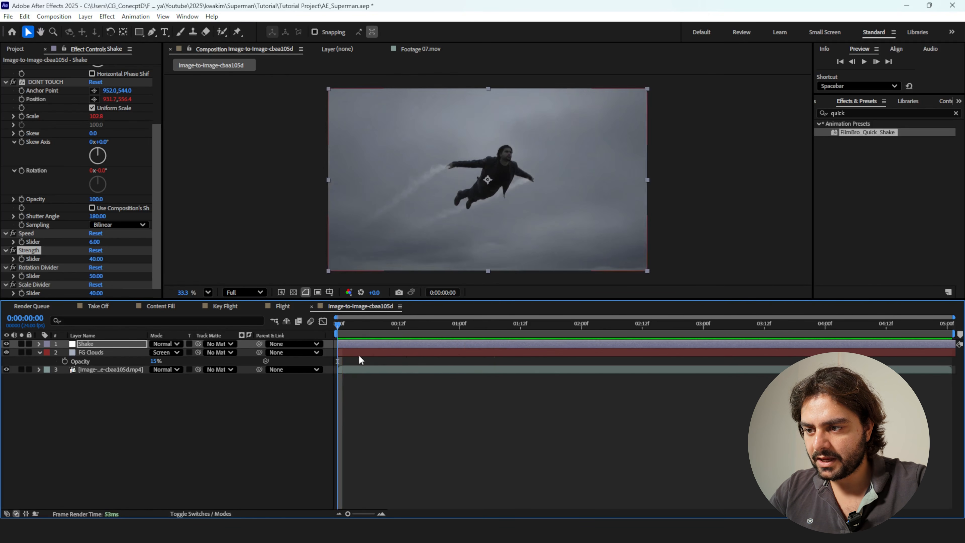
Time-stretch the flying man video layer to a factor of 50% and preview the faster clip.
{"action": "left_click", "coordinate": [356, 367]}
{"action": "right_click", "coordinate": [356, 371]}
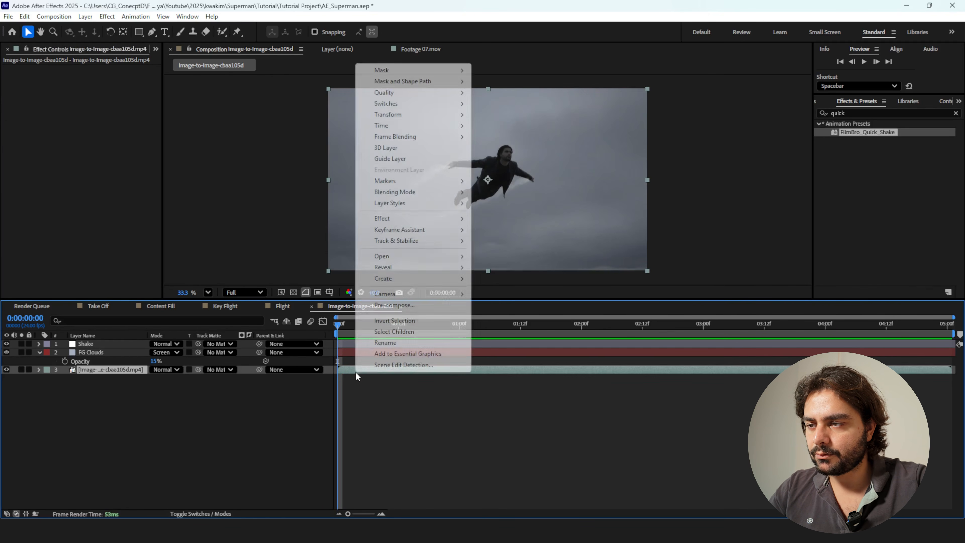
{"action": "mouse_move", "coordinate": [396, 125]}
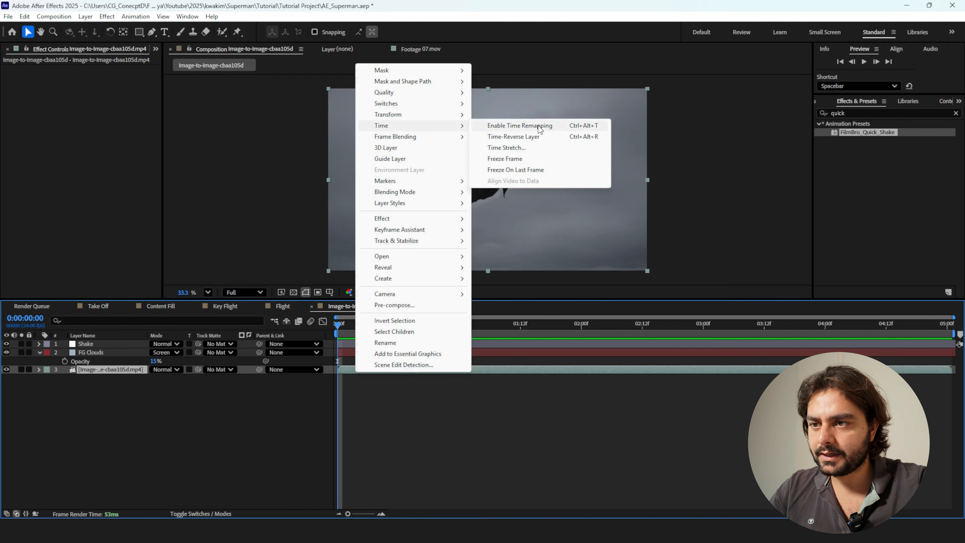
{"action": "left_click", "coordinate": [513, 147]}
{"action": "type", "text": "50"}
{"action": "key", "text": "Return"}
{"action": "key", "text": "space"}
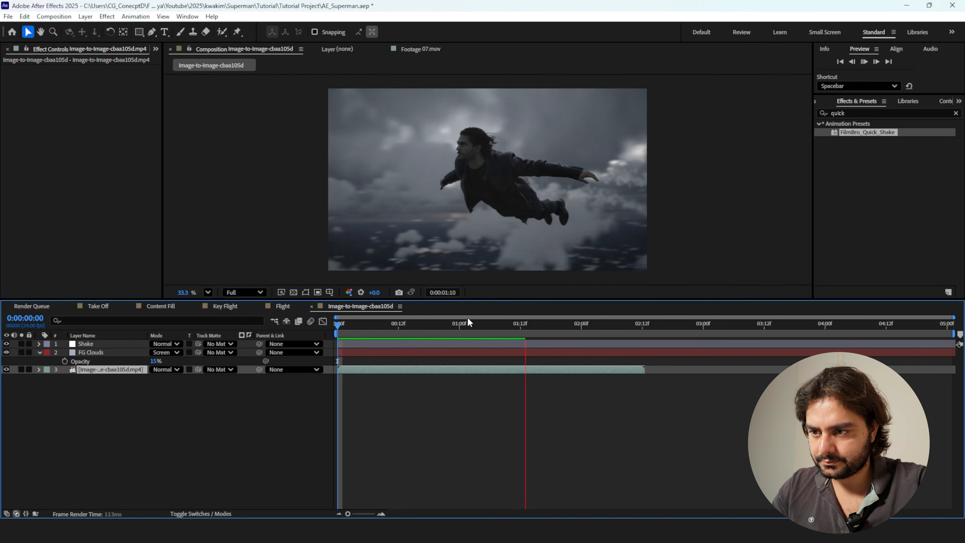
{"action": "key", "text": "space"}
{"action": "key", "text": "space"}
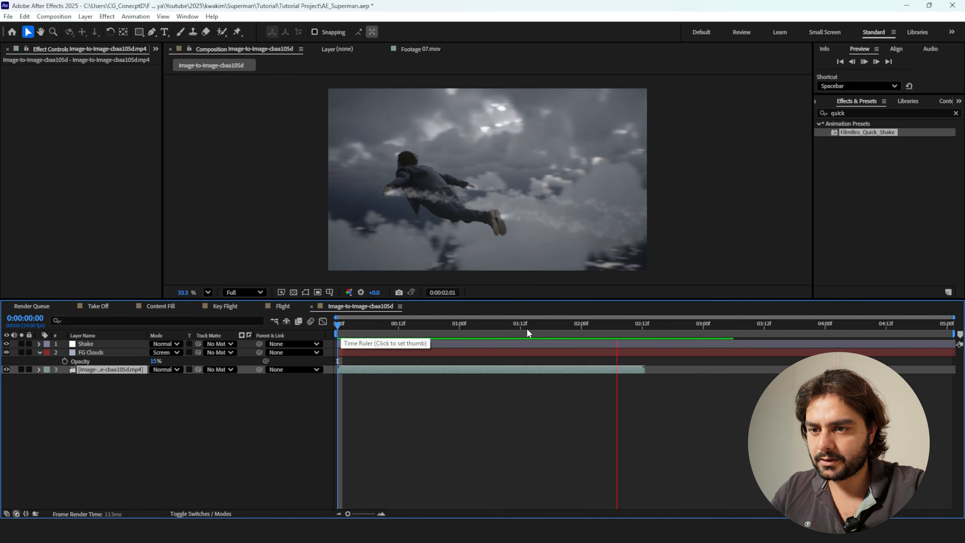
End the work area at 0:00:02:12 where the shortened video ends and trim the composition to it.
{"action": "left_click", "coordinate": [640, 326]}
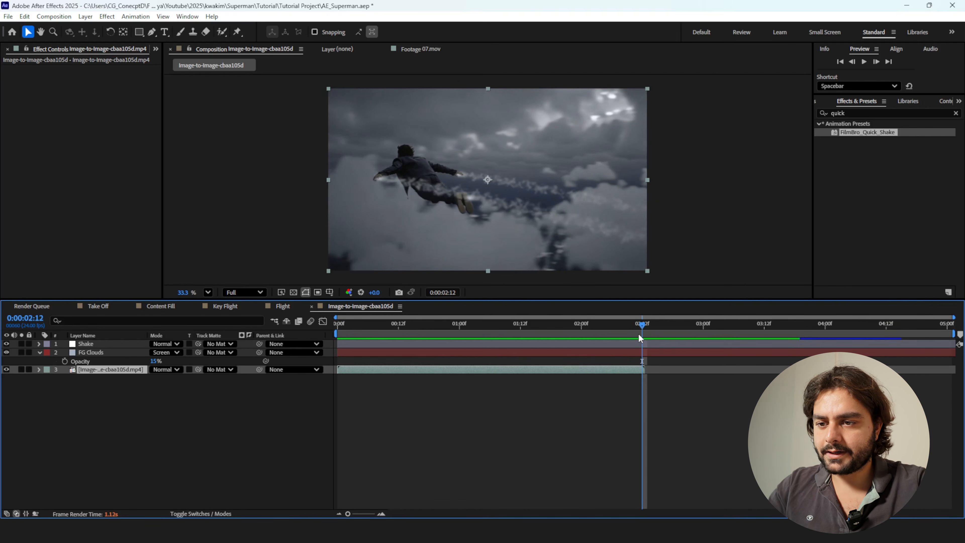
{"action": "key", "text": "n"}
{"action": "right_click", "coordinate": [623, 336]}
{"action": "left_click", "coordinate": [651, 361]}
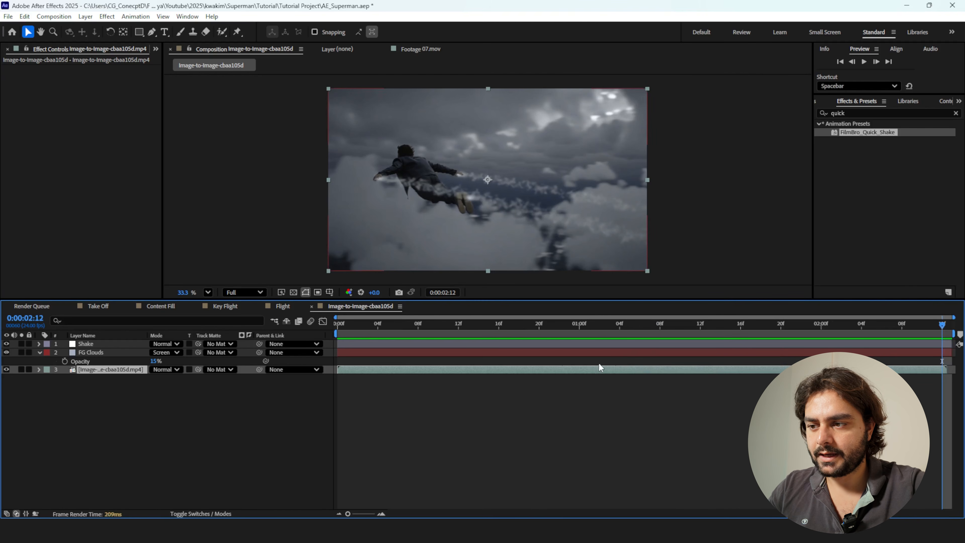
Apply the RSMB effect to the flying man video layer and check the motion blur by toggling the effect and playing back.
{"action": "left_click", "coordinate": [886, 113]}
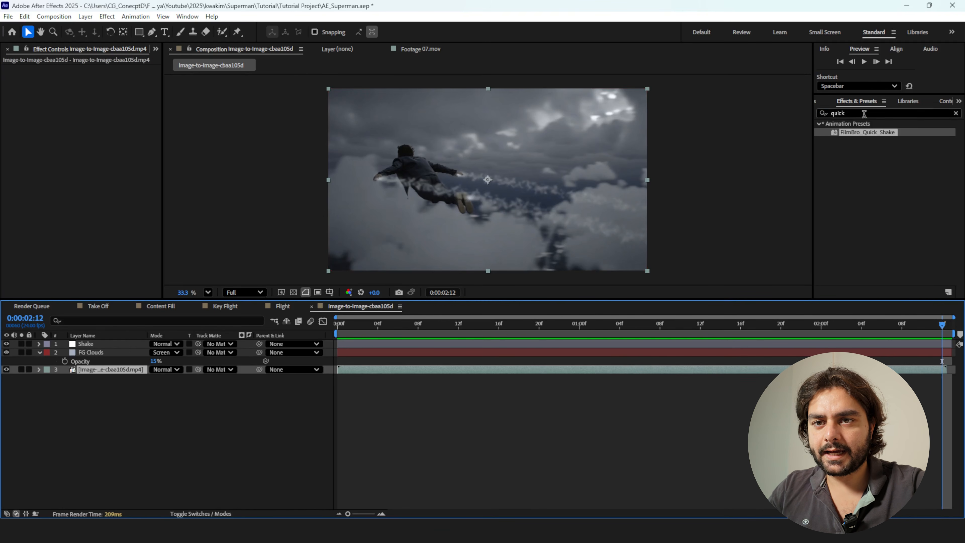
{"action": "type", "text": "rsmb"}
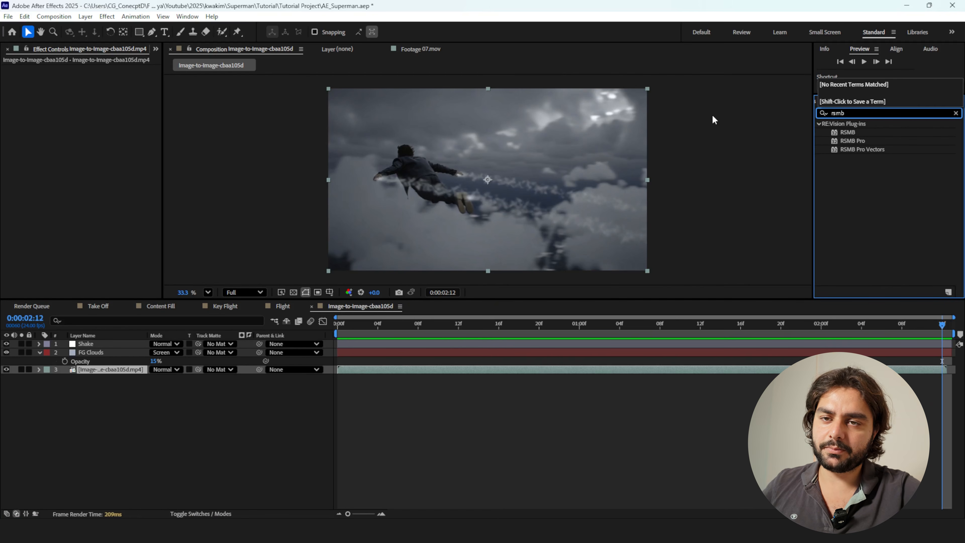
{"action": "key", "text": "Return"}
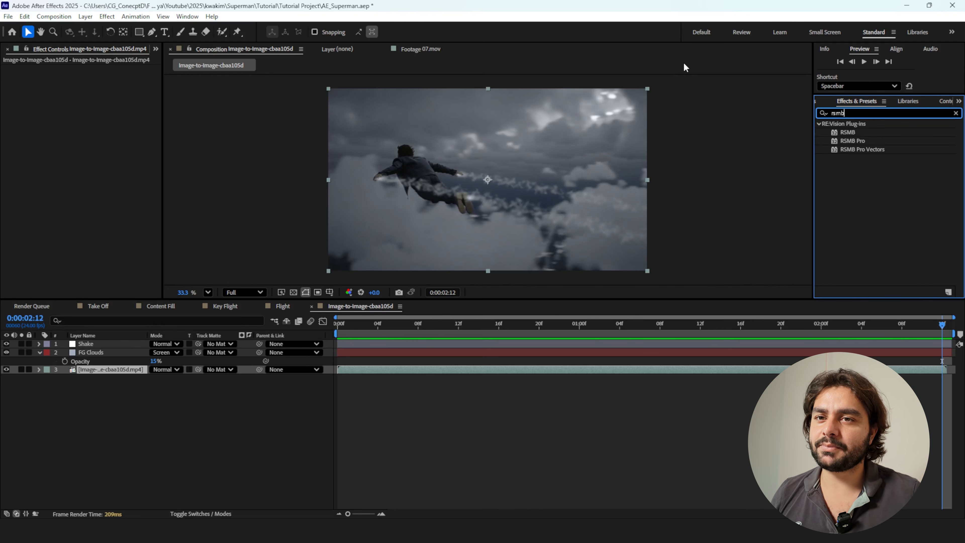
{"action": "left_click_drag", "start_coordinate": [848, 132], "coordinate": [420, 369]}
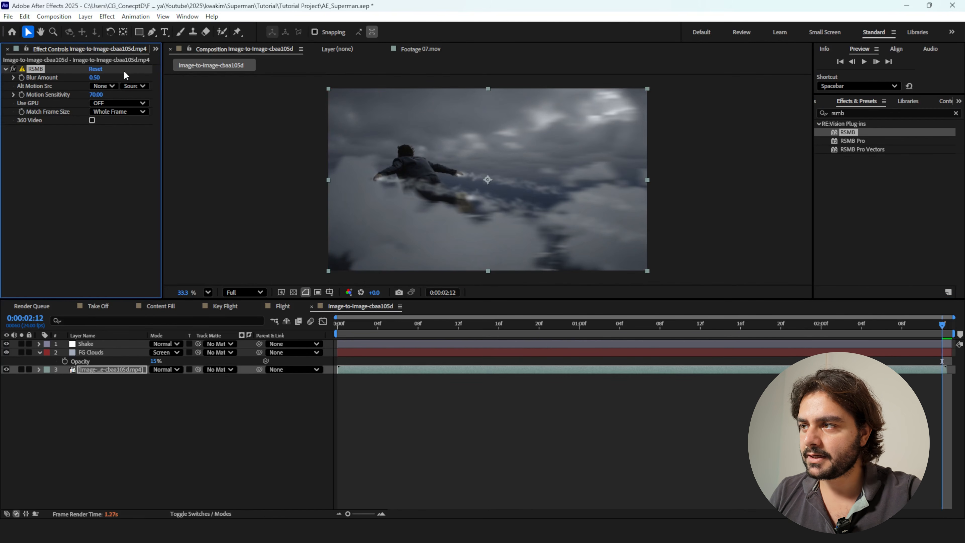
{"action": "left_click", "coordinate": [13, 68]}
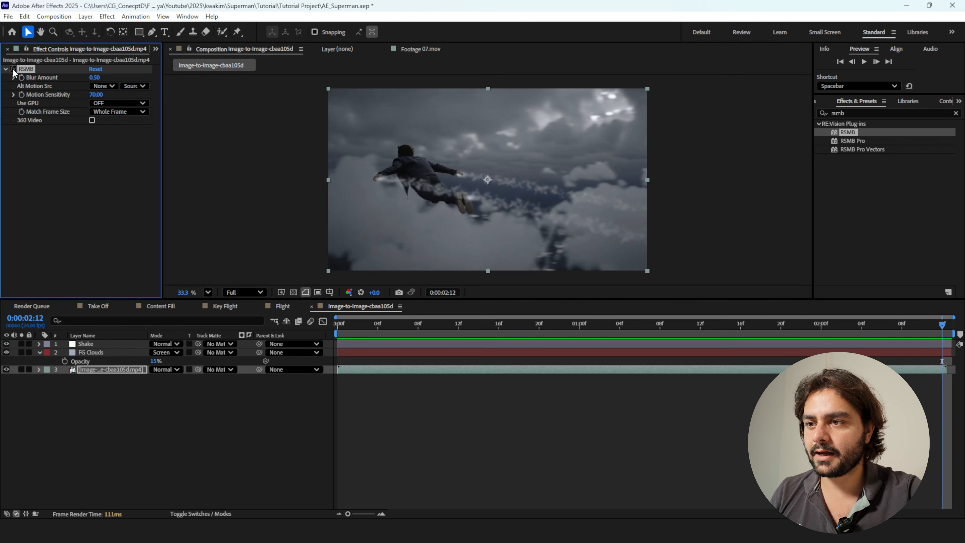
{"action": "left_click", "coordinate": [13, 69]}
{"action": "left_click", "coordinate": [647, 332]}
{"action": "left_click_drag", "start_coordinate": [646, 330], "coordinate": [145, 314]}
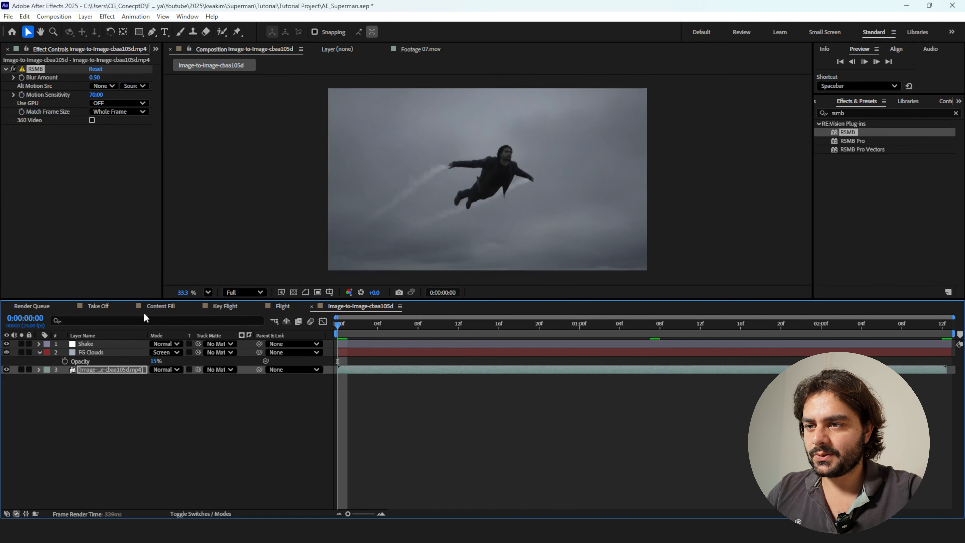
{"action": "key", "text": "space"}
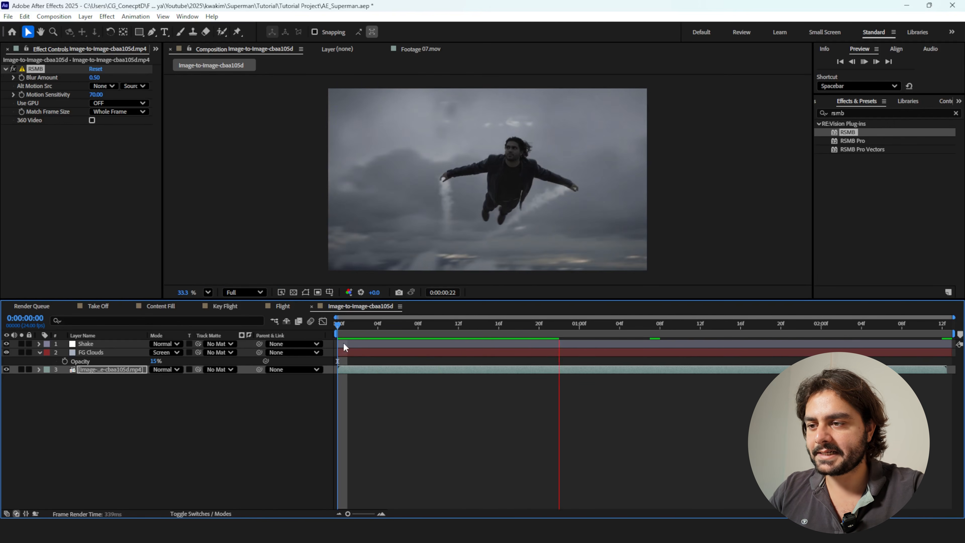
{"action": "left_click", "coordinate": [347, 324]}
Add the Noise effect to the video layer with a 5% noise amount and inspect the grain up close.
{"action": "left_click", "coordinate": [870, 114]}
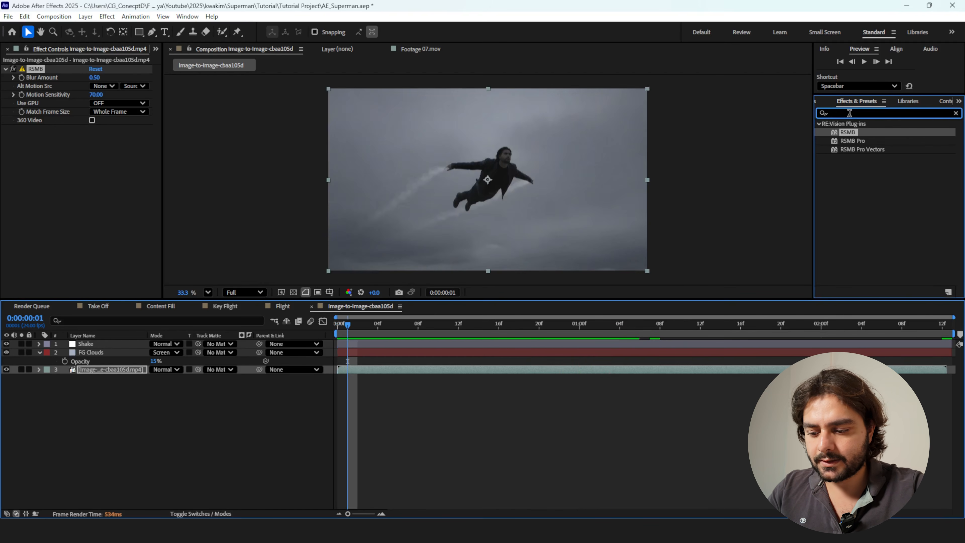
{"action": "type", "text": "roise"}
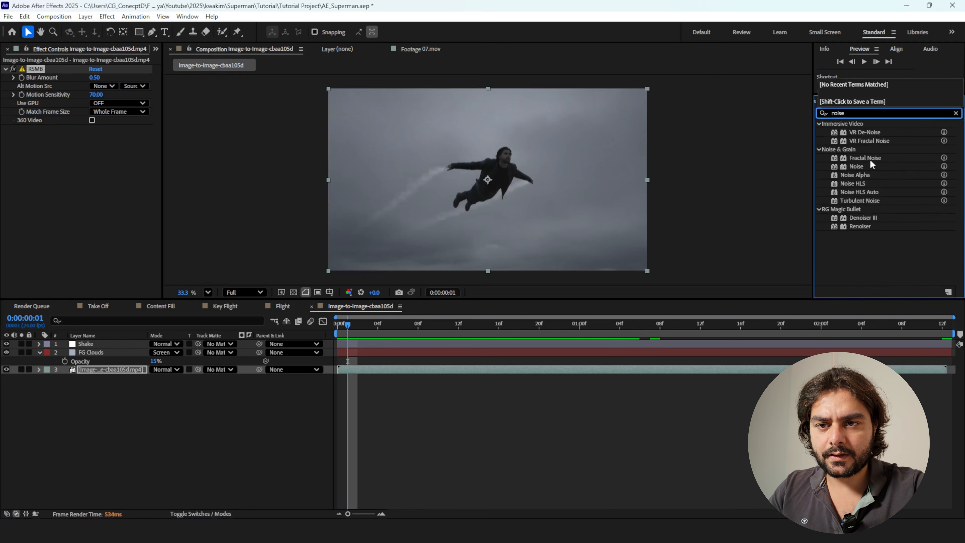
{"action": "left_click_drag", "start_coordinate": [857, 168], "coordinate": [352, 181]}
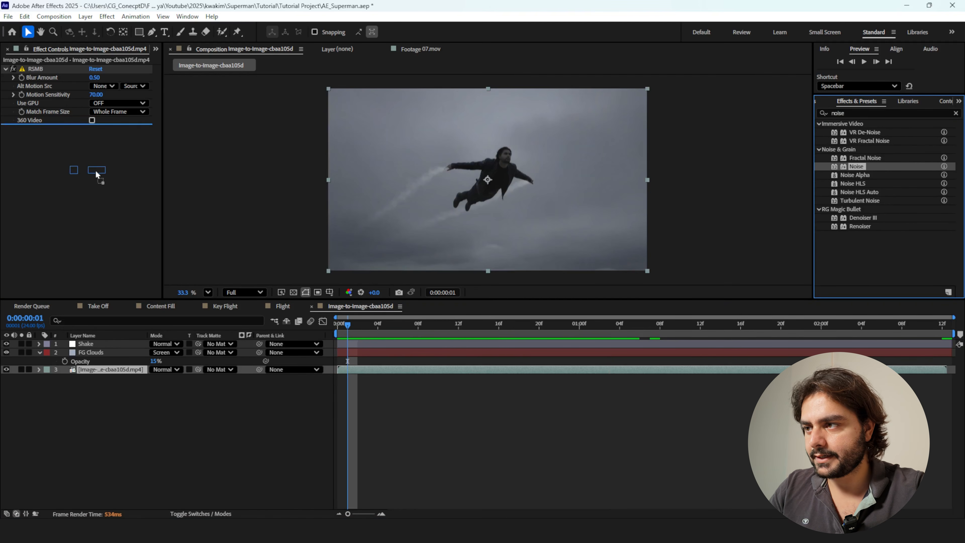
{"action": "left_click", "coordinate": [95, 138]}
{"action": "type", "text": "5"}
{"action": "left_click", "coordinate": [87, 189]}
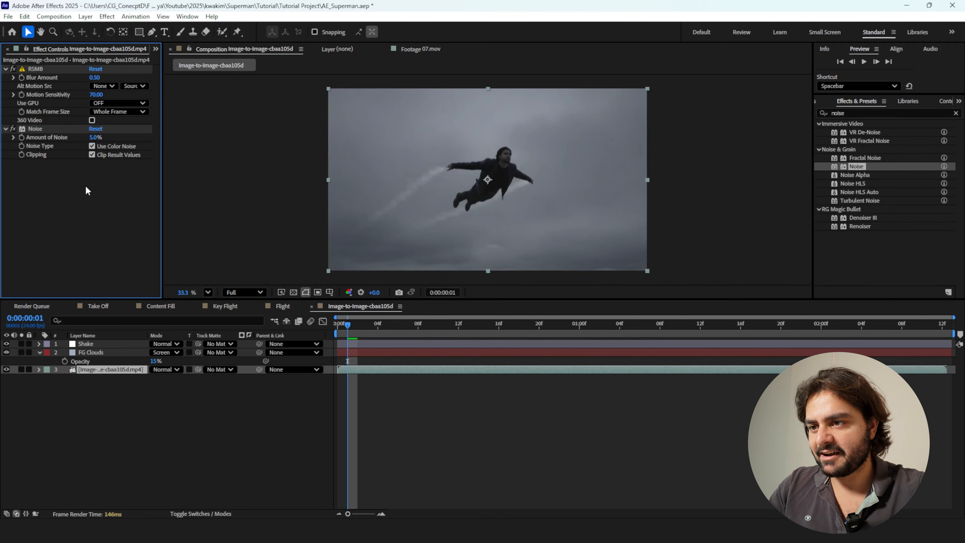
{"action": "scroll", "coordinate": [506, 160], "scroll_direction": "up", "scroll_amount": 3}
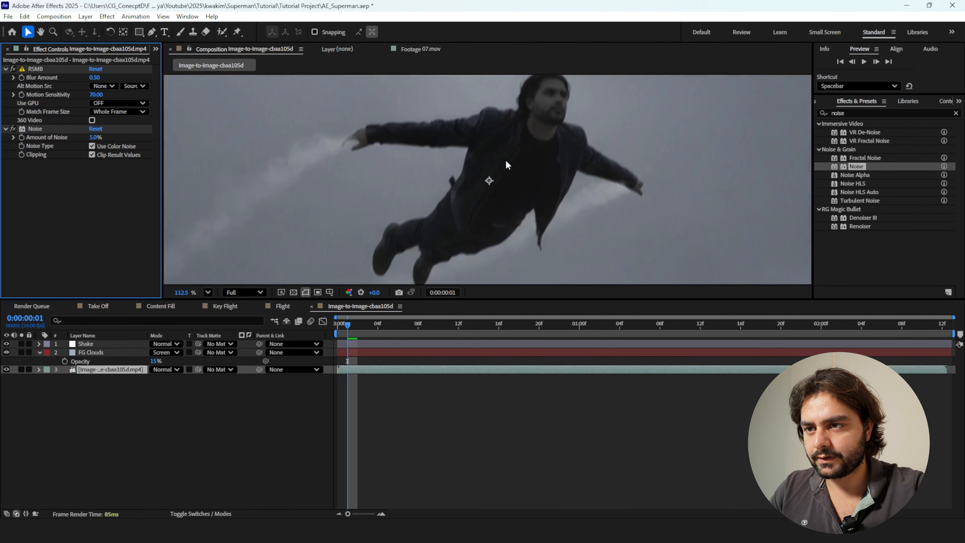
{"action": "scroll", "coordinate": [506, 160], "scroll_direction": "down", "scroll_amount": 2}
{"action": "scroll", "coordinate": [379, 208], "scroll_direction": "down", "scroll_amount": 2}
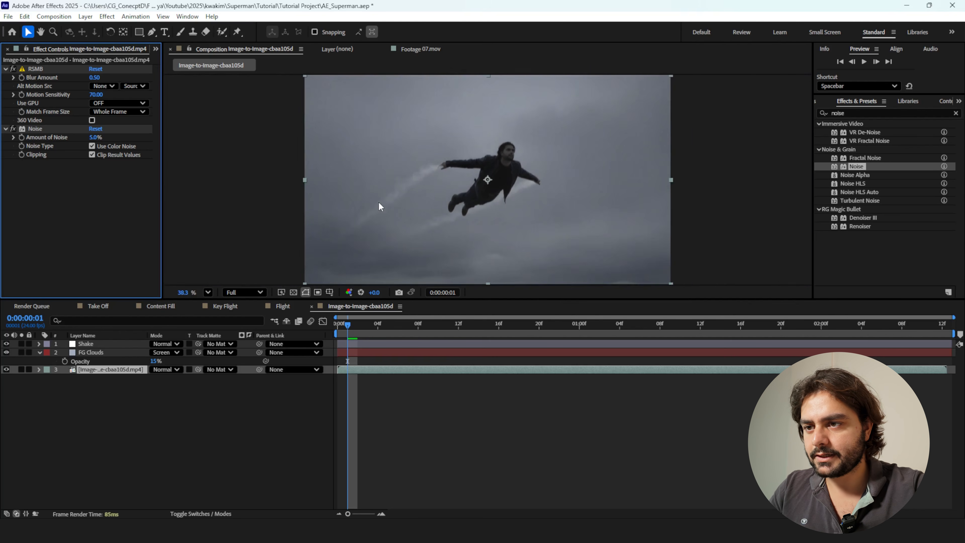
Apply Lumetri Color to the video layer and set its Basic Correction Exposure to 2.8.
{"action": "left_click", "coordinate": [846, 113]}
{"action": "type", "text": "lumetri"}
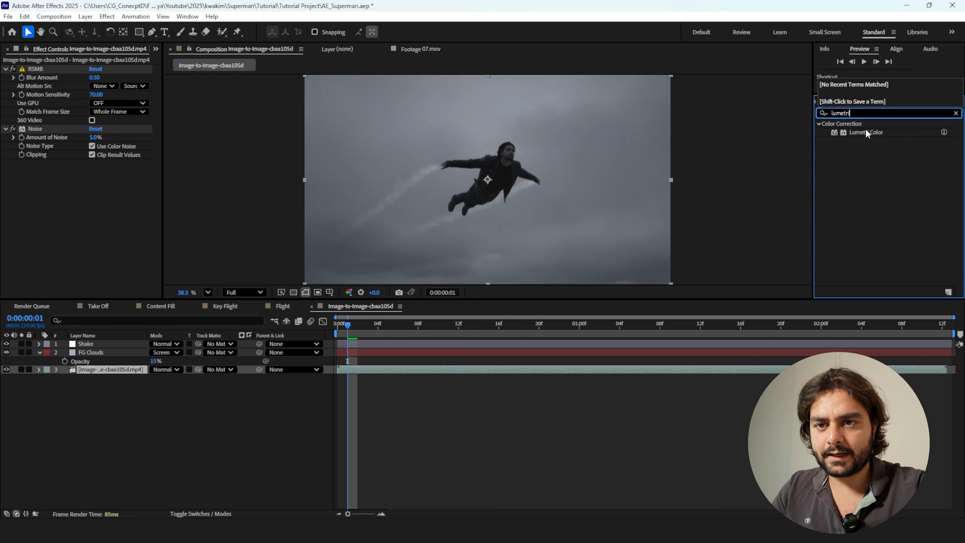
{"action": "double_click", "coordinate": [866, 133]}
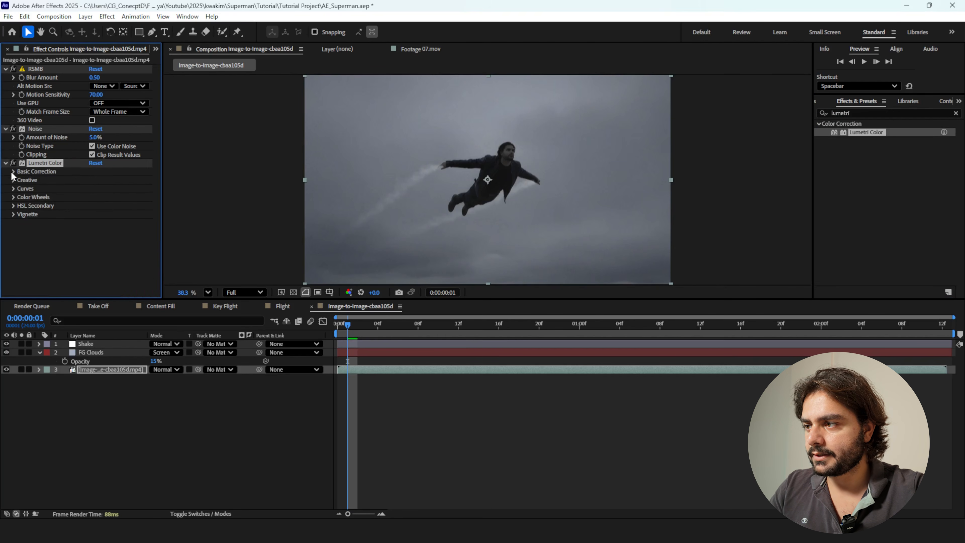
{"action": "left_click", "coordinate": [13, 172]}
{"action": "left_click", "coordinate": [101, 249]}
{"action": "left_click_drag", "start_coordinate": [98, 250], "coordinate": [107, 247]}
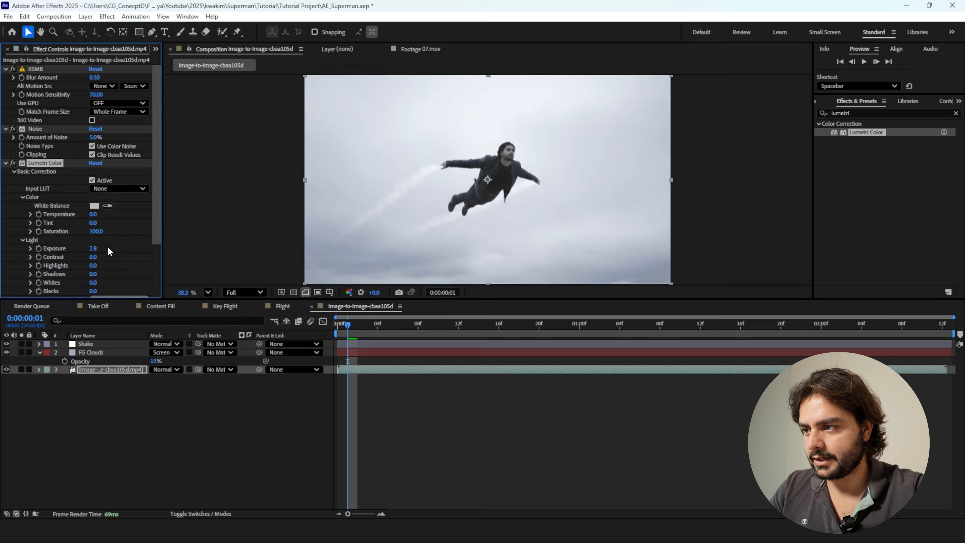
Set Lumetri Color's Highlights to -149, Shadows to 17 and Exposure to 2.5, and preview from the start.
{"action": "scroll", "coordinate": [110, 251], "scroll_direction": "down", "scroll_amount": 2}
{"action": "left_click_drag", "start_coordinate": [84, 220], "coordinate": [2, 223]}
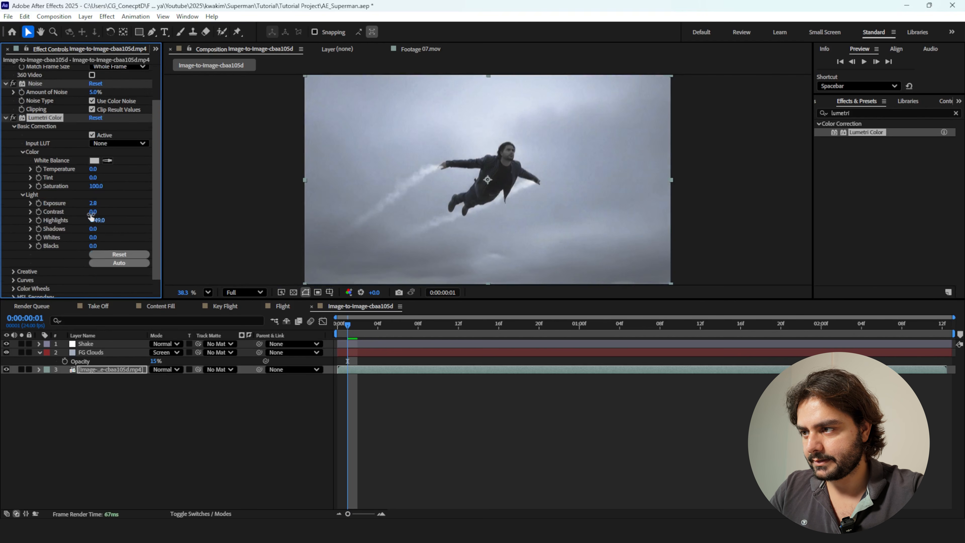
{"action": "left_click_drag", "start_coordinate": [92, 203], "coordinate": [91, 202]}
{"action": "left_click_drag", "start_coordinate": [523, 329], "coordinate": [81, 307]}
{"action": "key", "text": "space"}
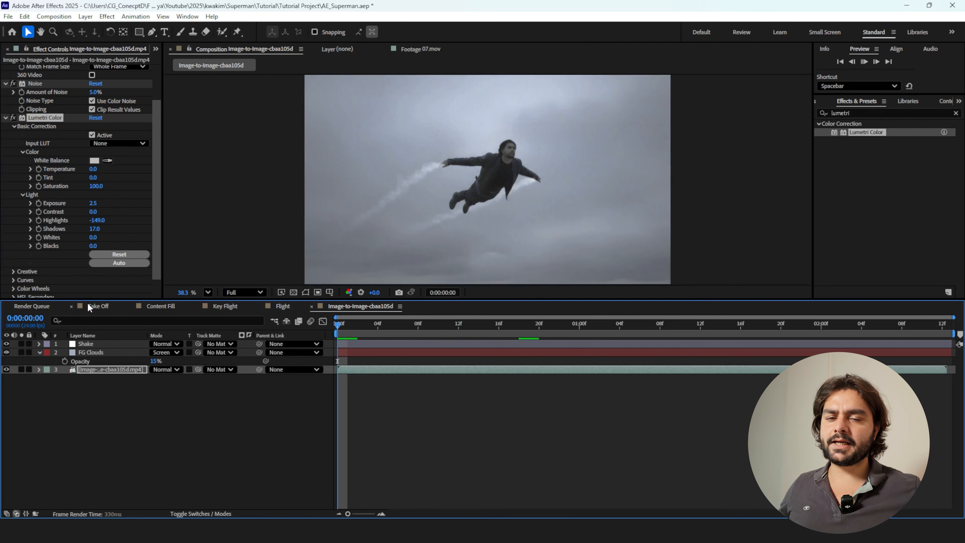